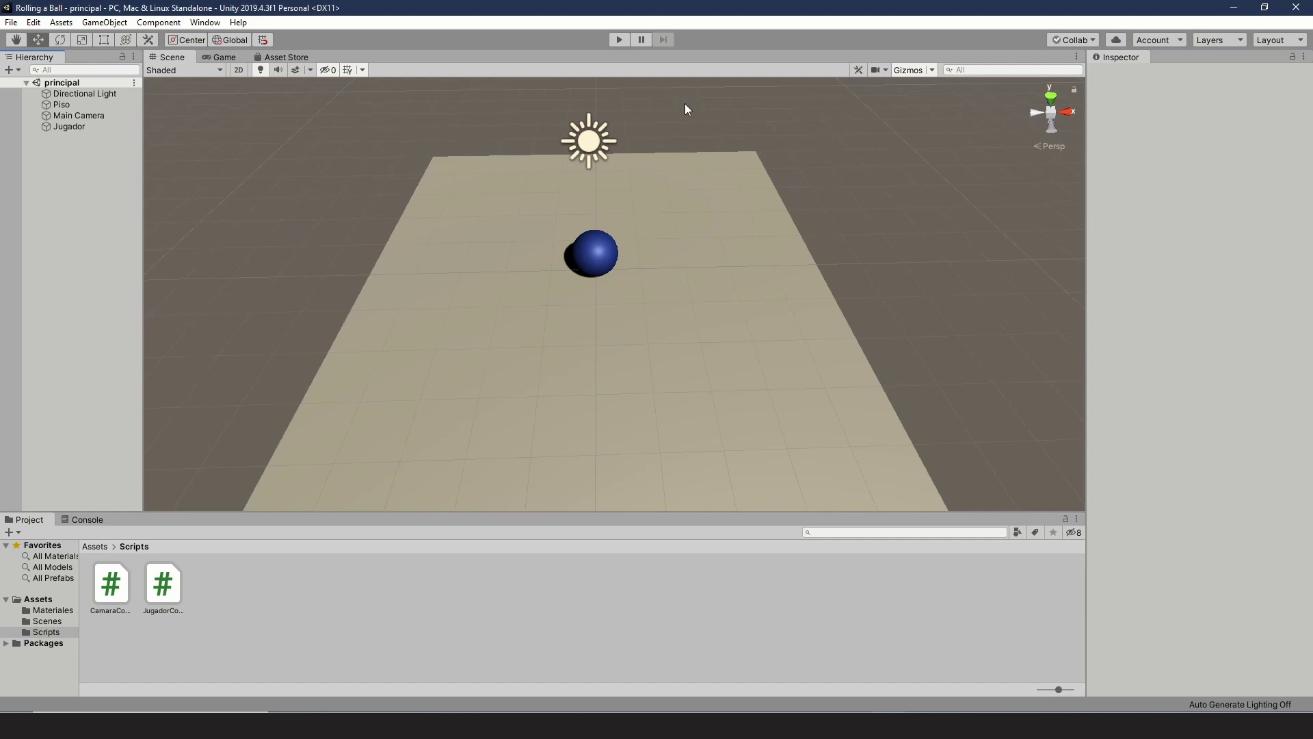
# Play-test the game by rolling the ball in all directions across the floor and off its edge
pyautogui.click(619, 40)
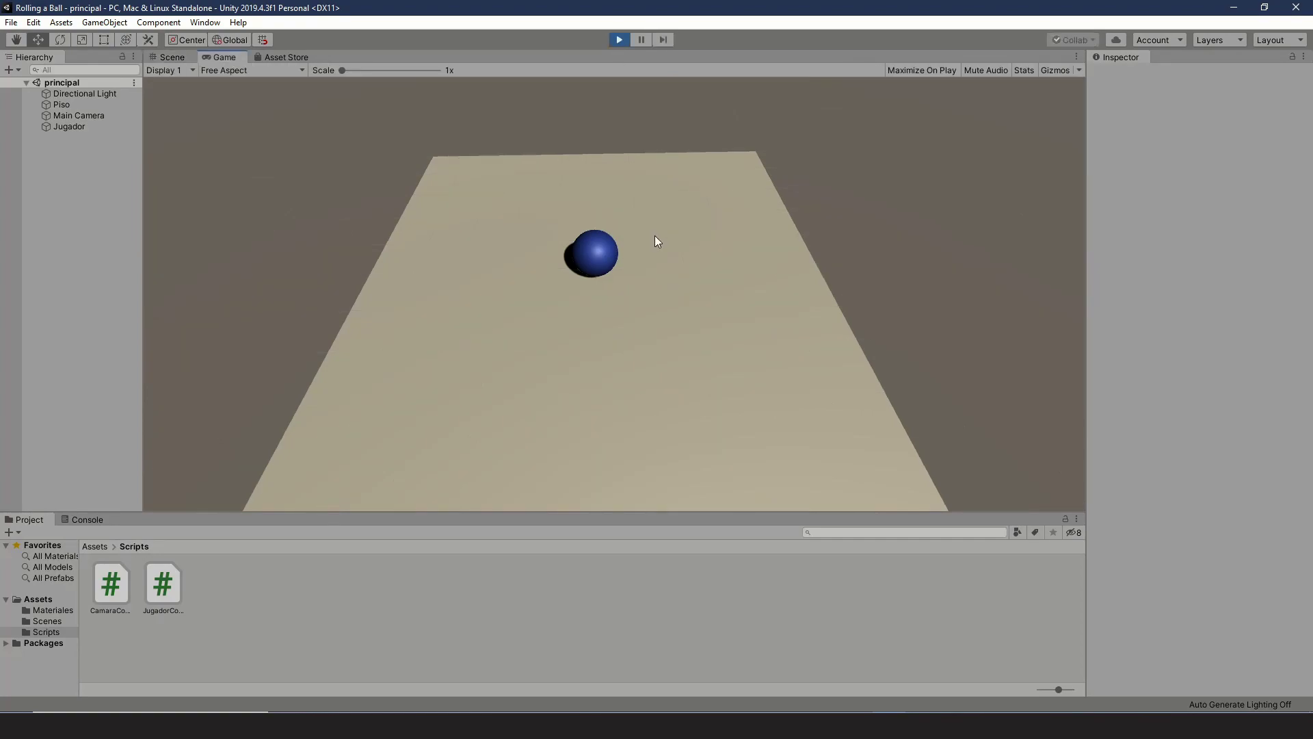
pyautogui.press('Down')
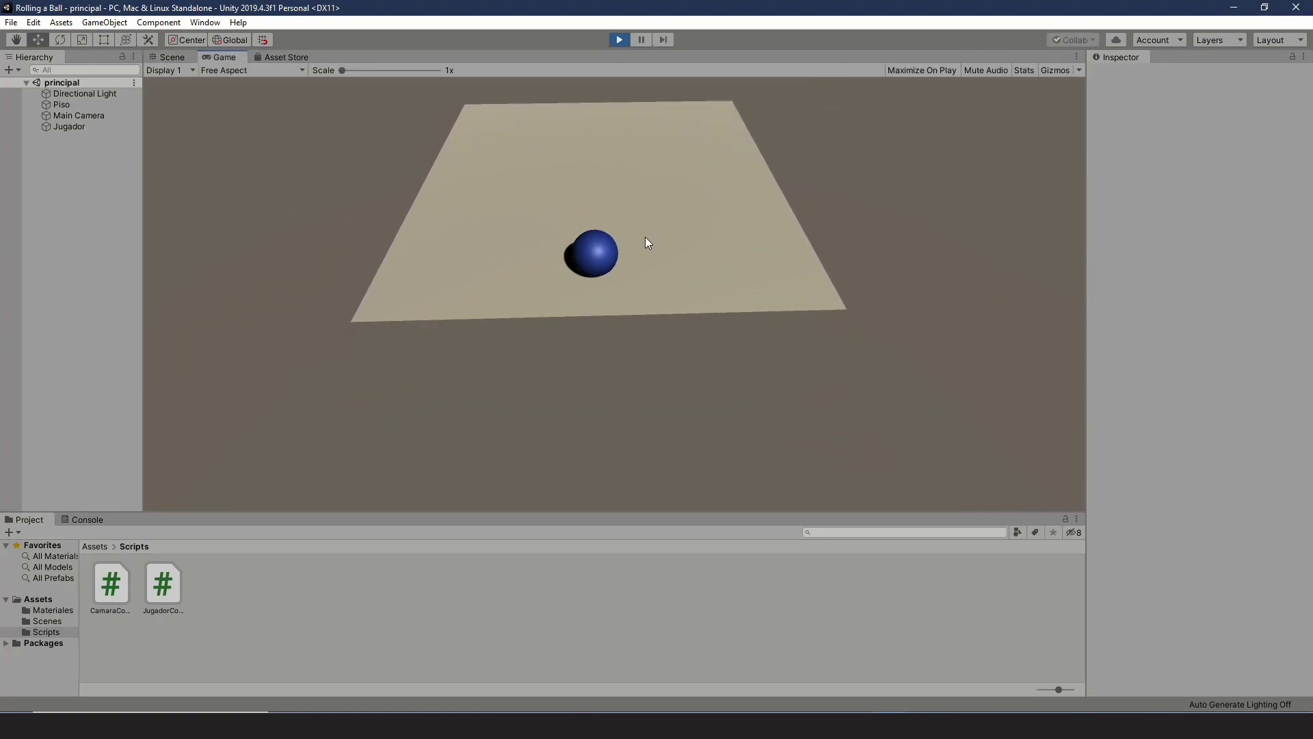
pyautogui.press('Up')
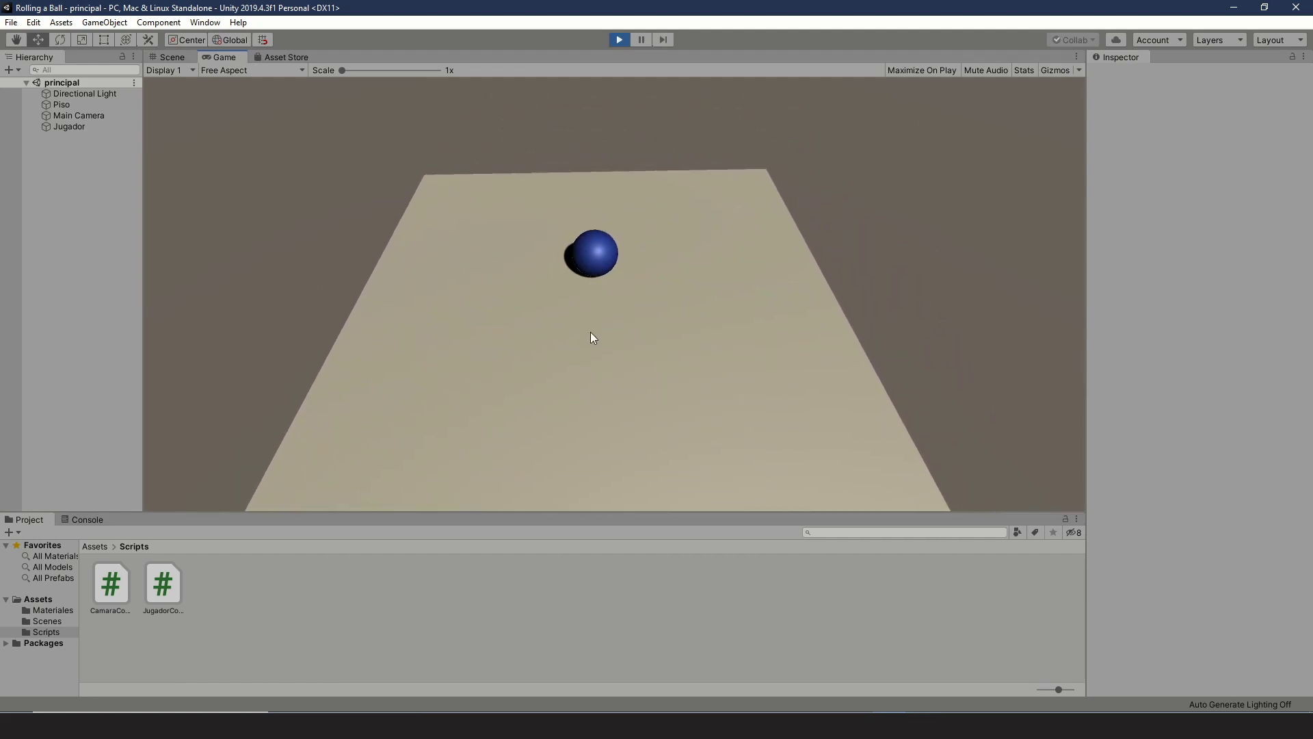
pyautogui.press('Down')
pyautogui.press('Down')
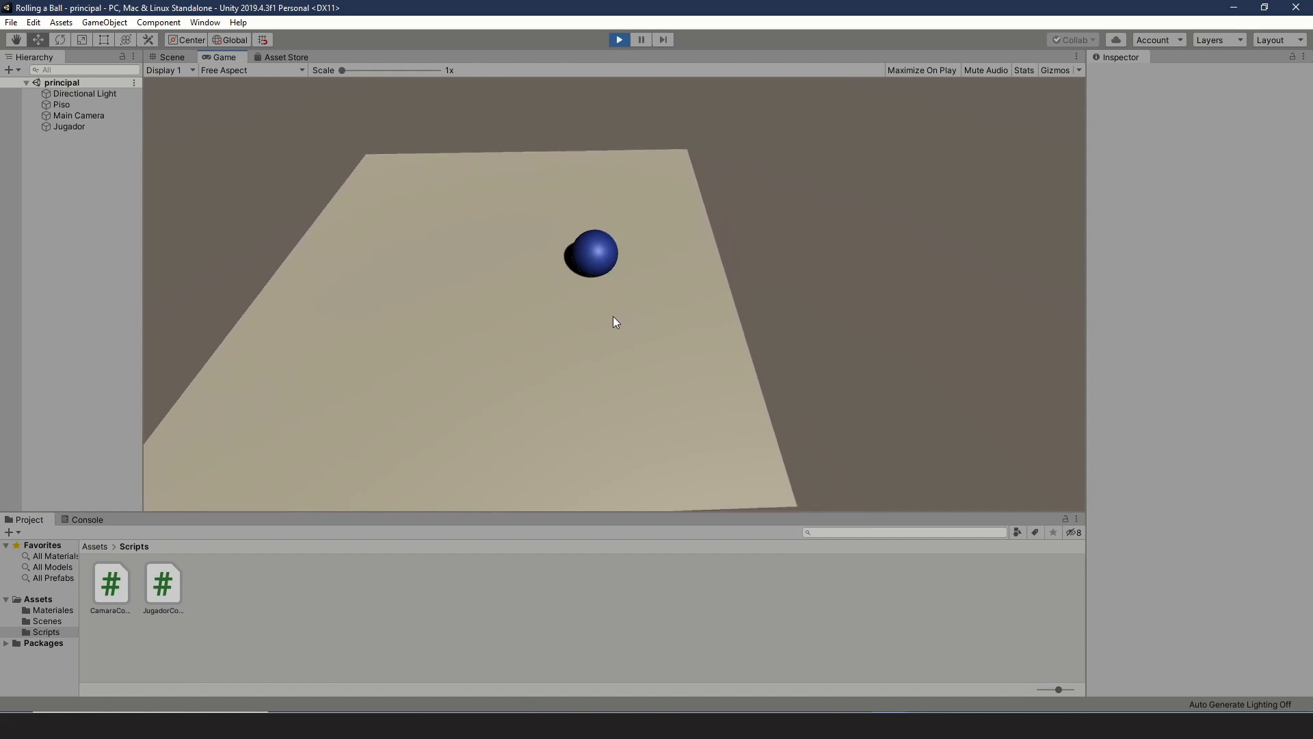
pyautogui.press('Left')
pyautogui.press('Up')
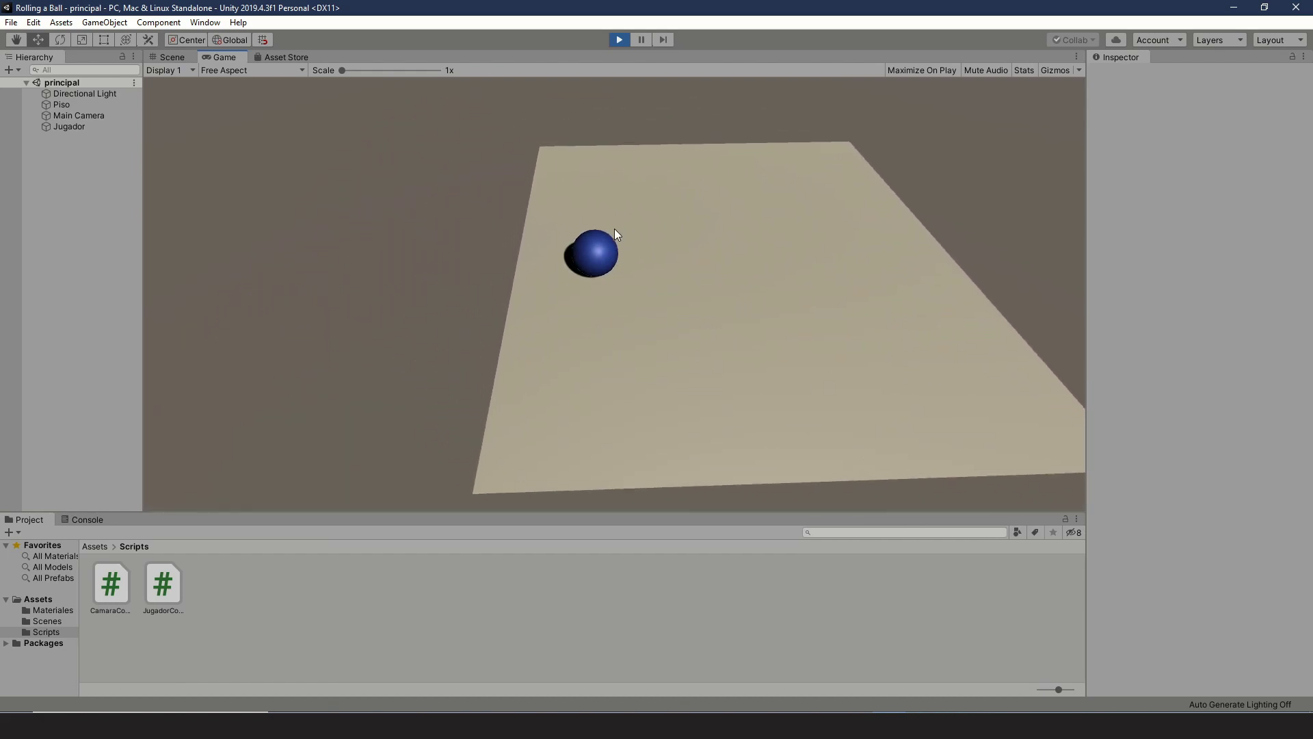
pyautogui.press('Right')
pyautogui.press('Down')
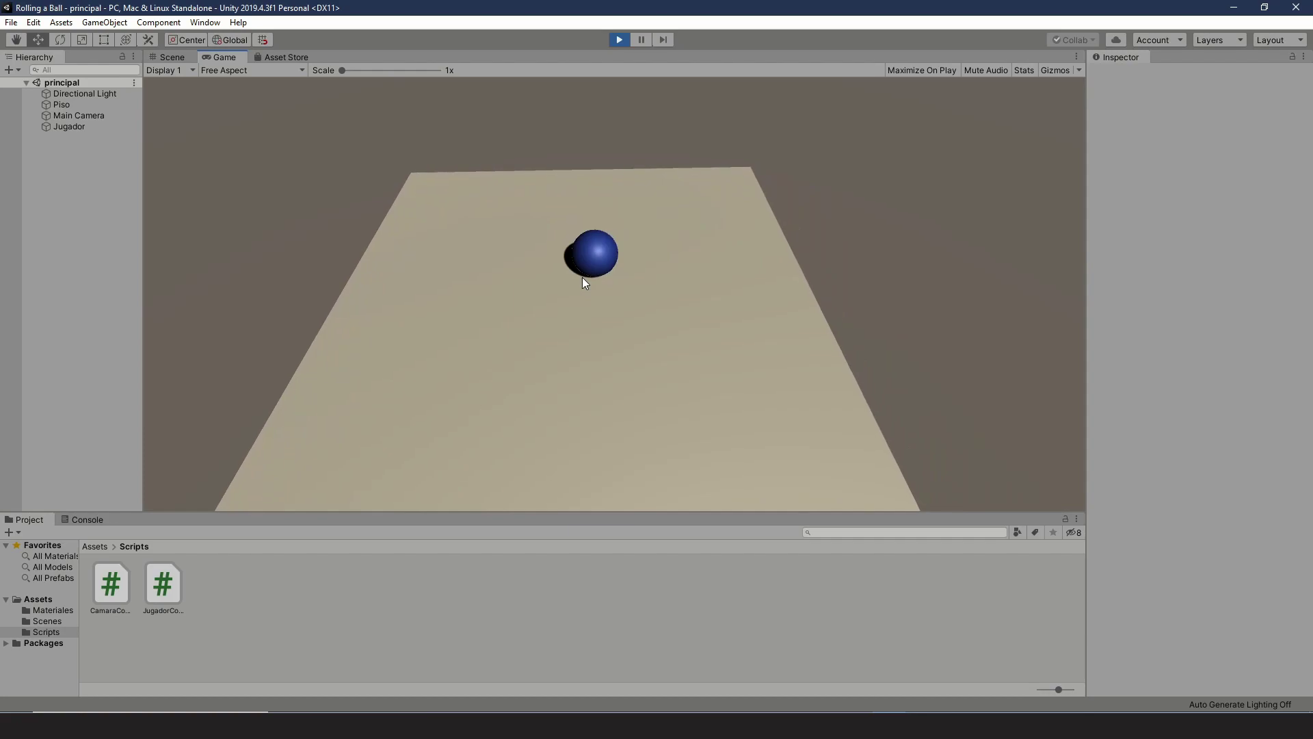
pyautogui.press('Right')
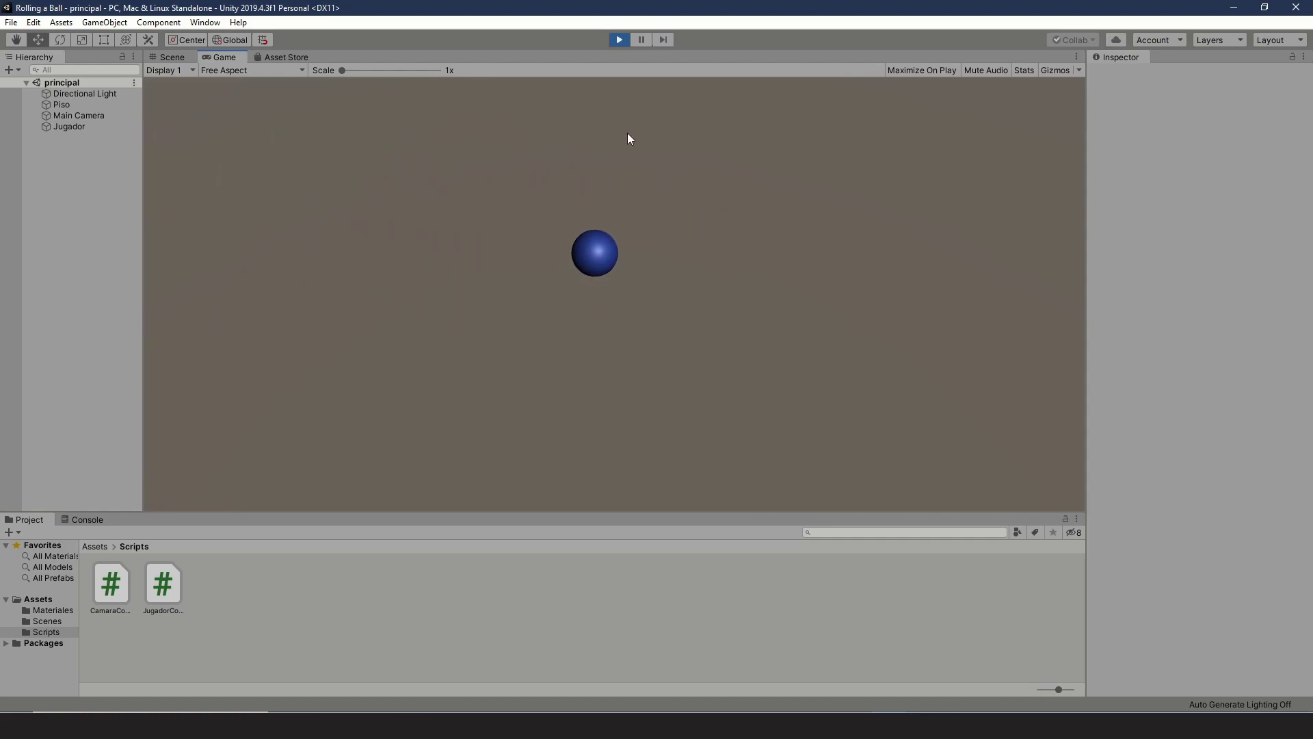
pyautogui.click(618, 39)
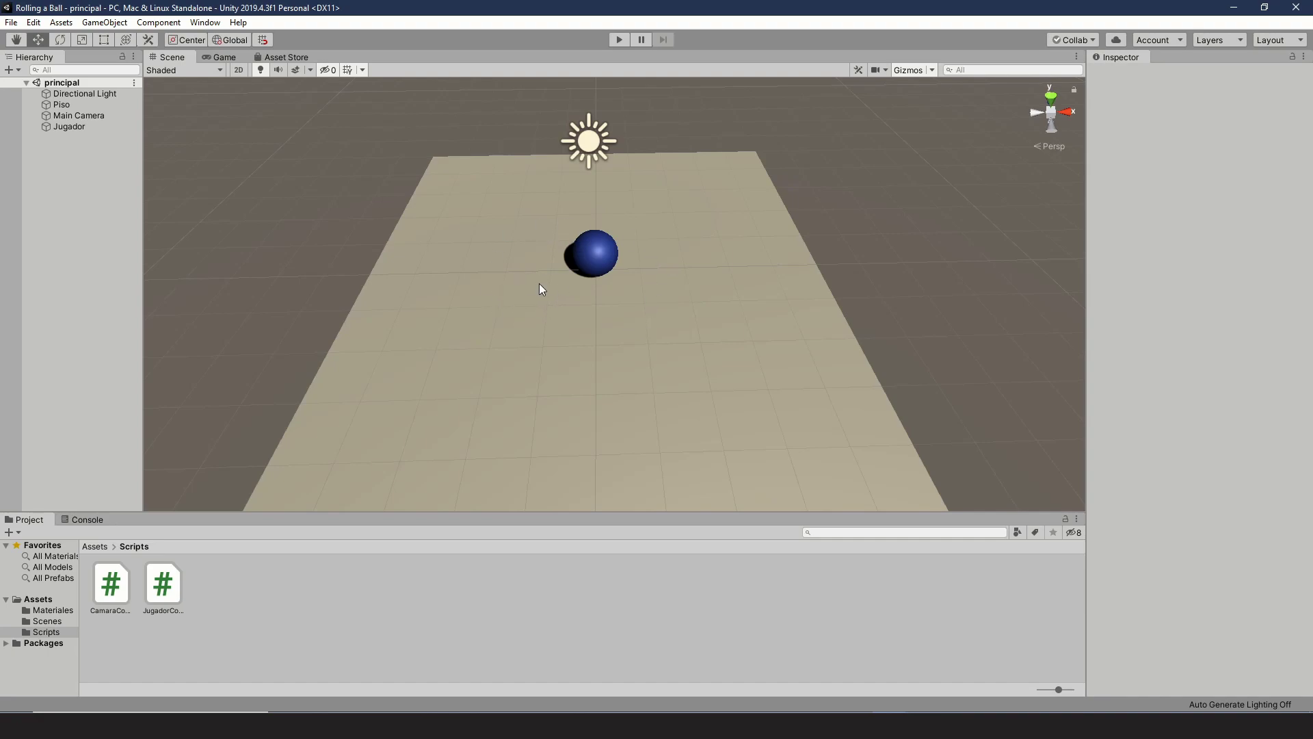
# Disable Use Gravity on the Jugador object's Rigidbody and play-test moving the ball past the floor's edges
pyautogui.click(56, 127)
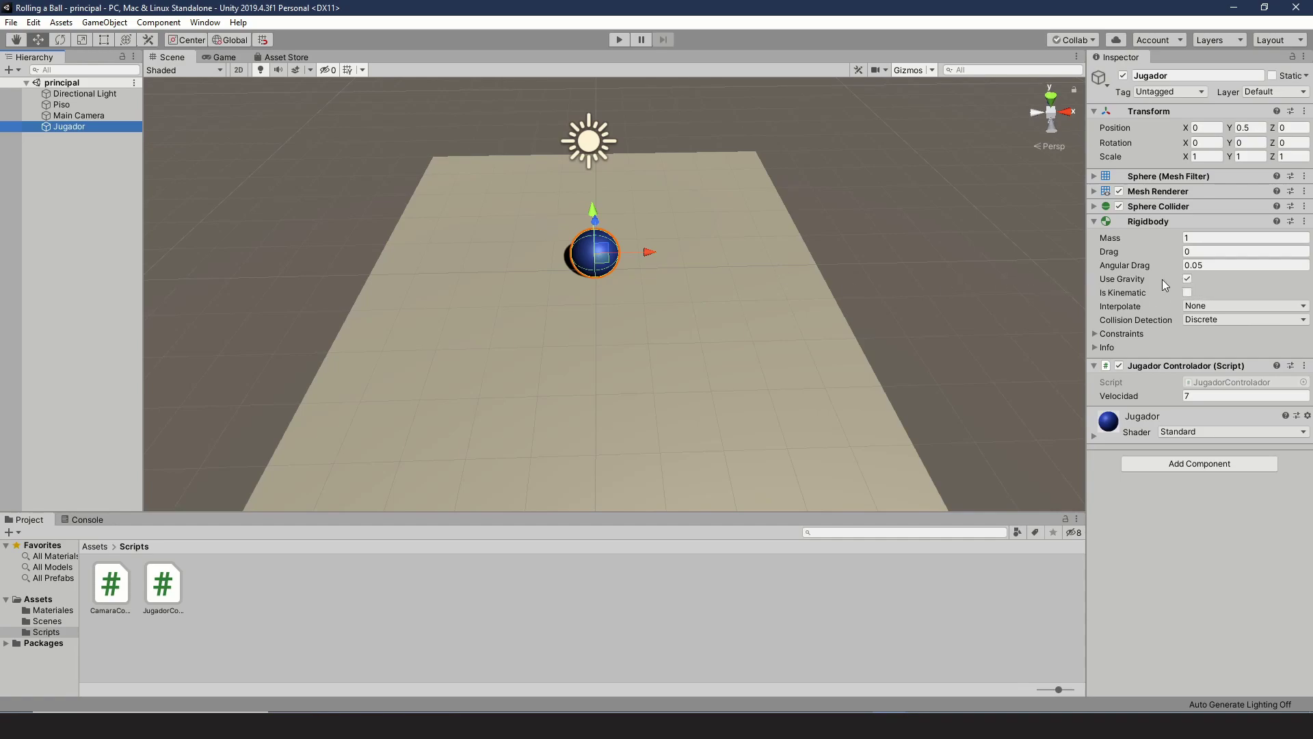
pyautogui.click(1186, 280)
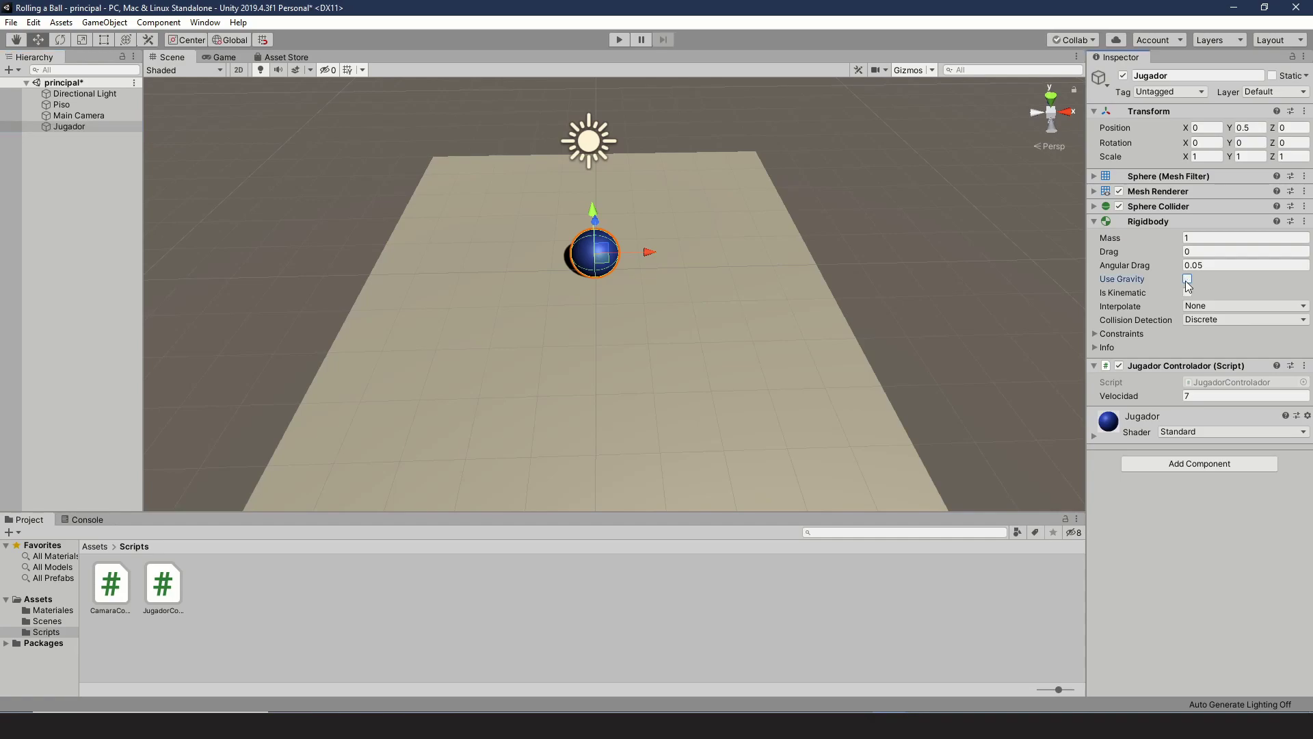
pyautogui.click(613, 41)
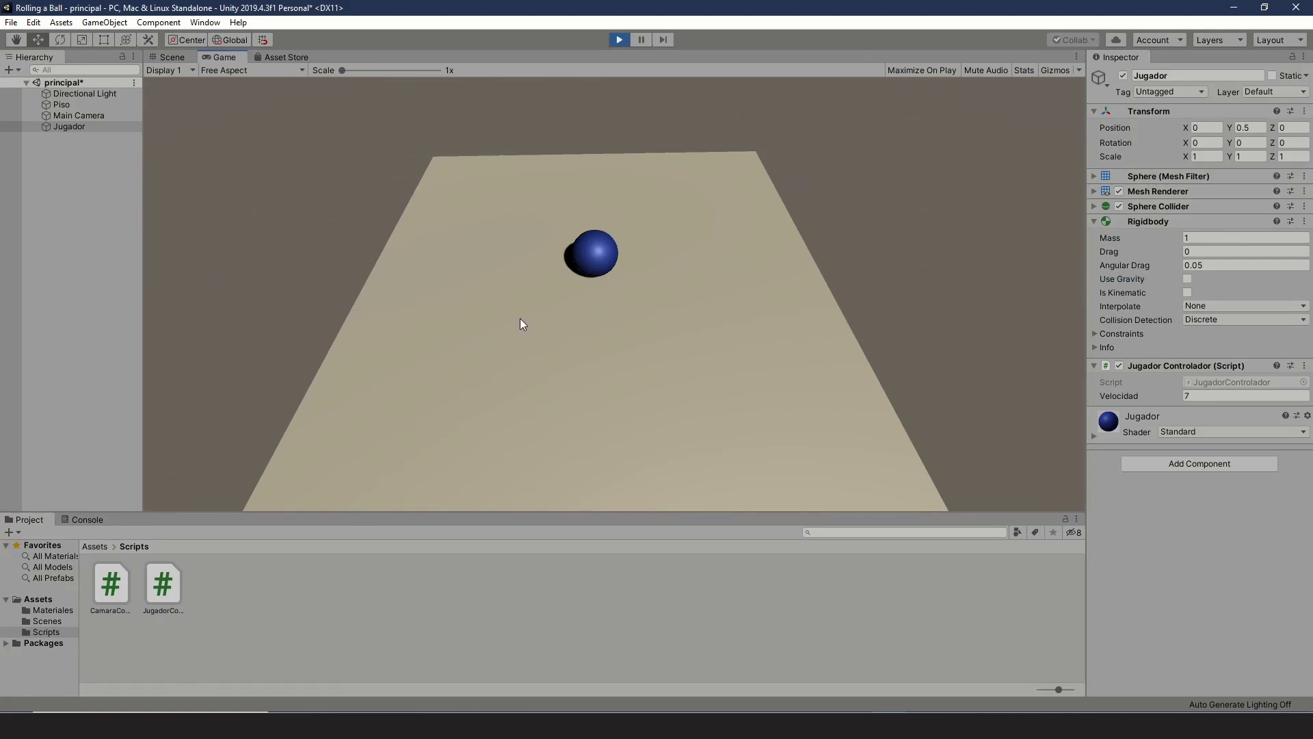
pyautogui.press('Right')
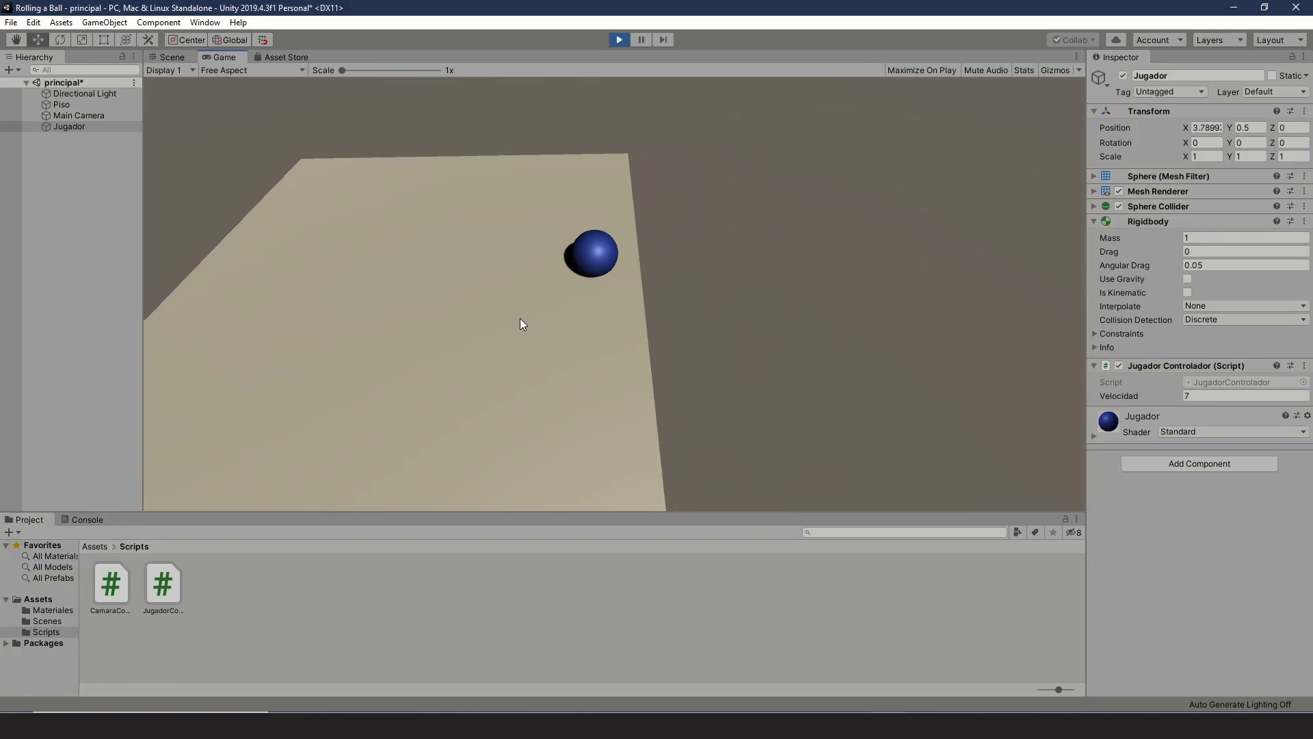
pyautogui.press('Left')
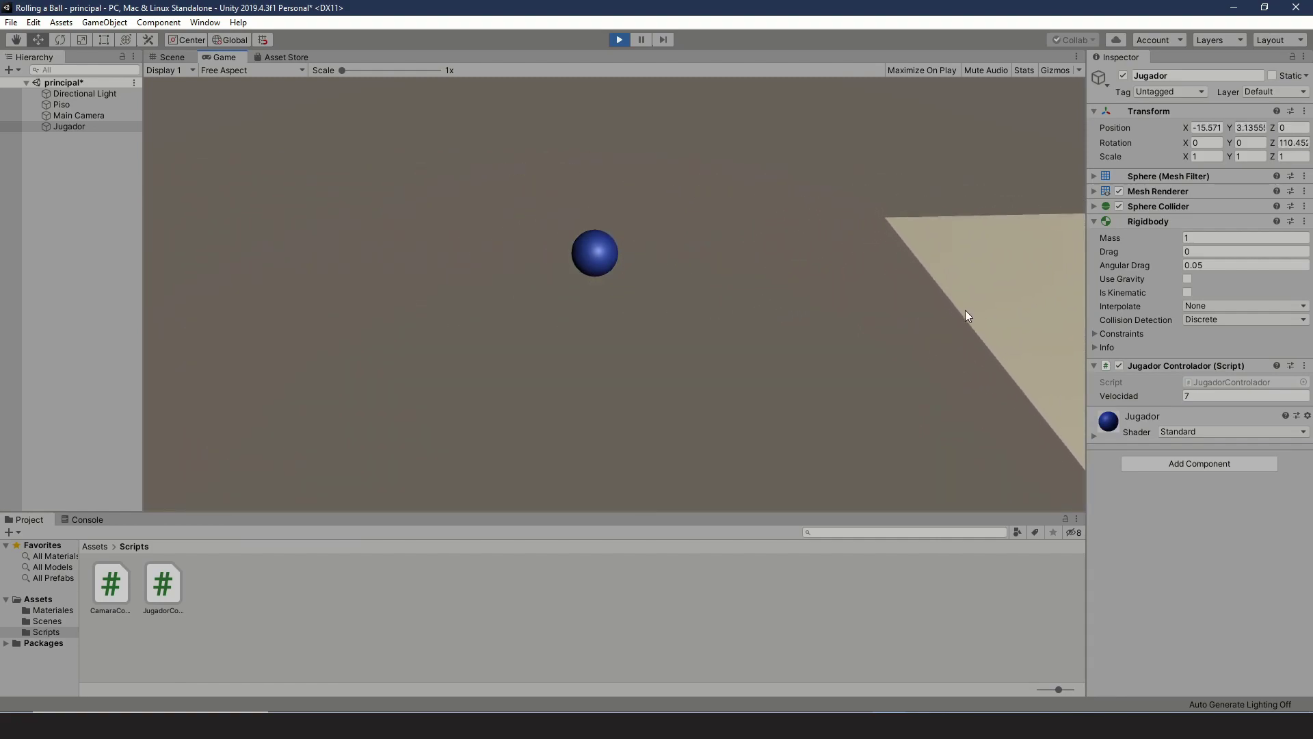
pyautogui.press('Right')
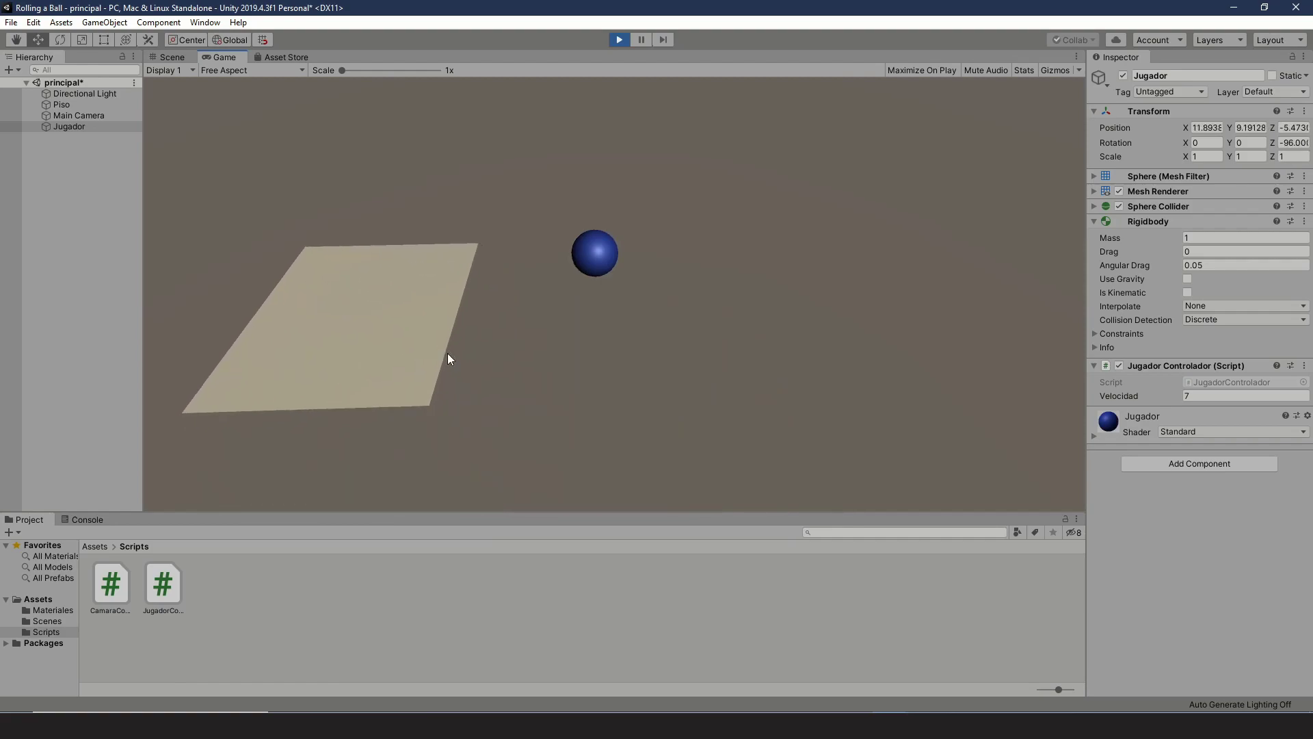
pyautogui.press('Left')
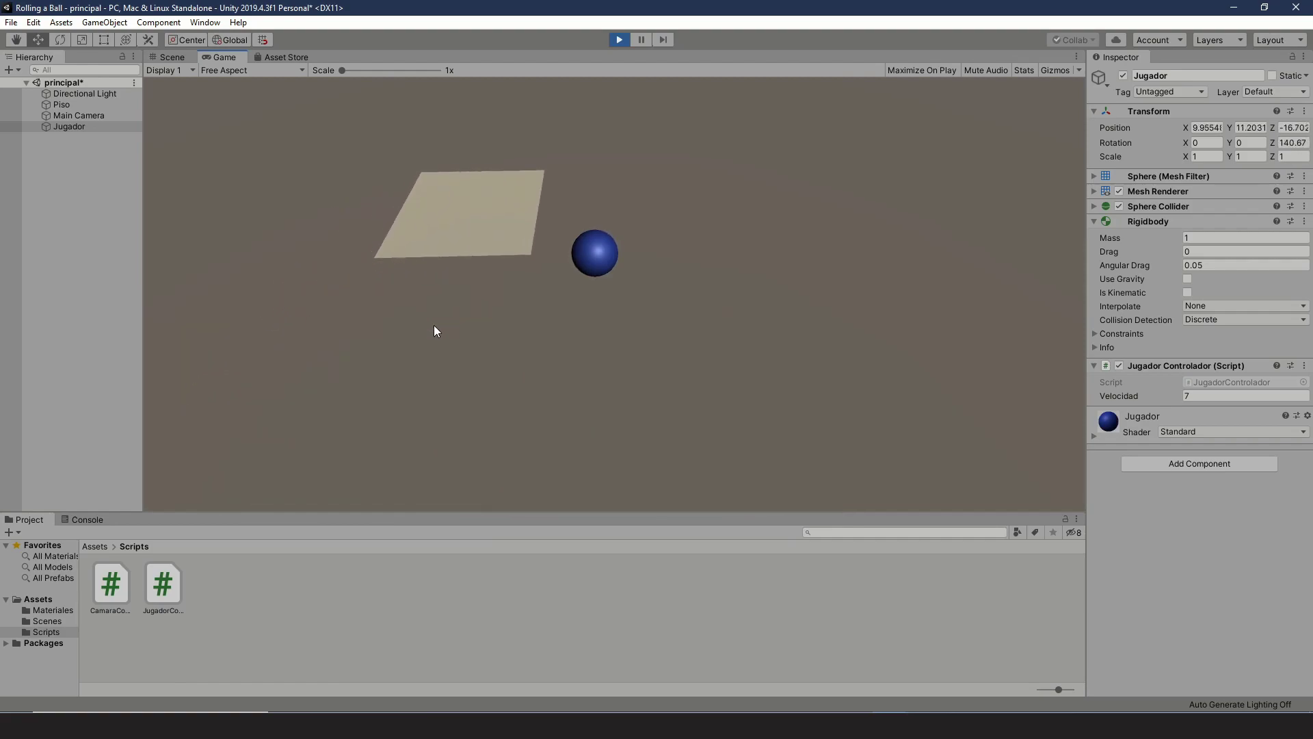
pyautogui.press('Up')
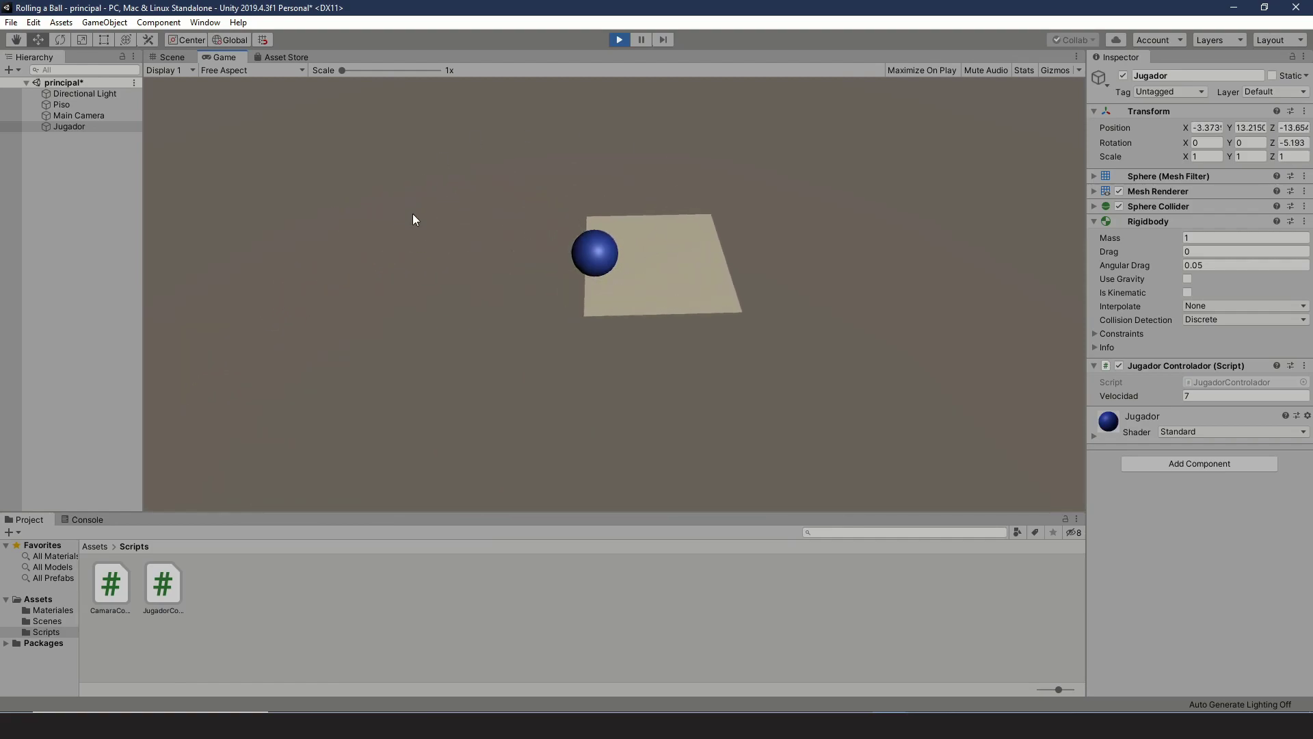
pyautogui.press('Right')
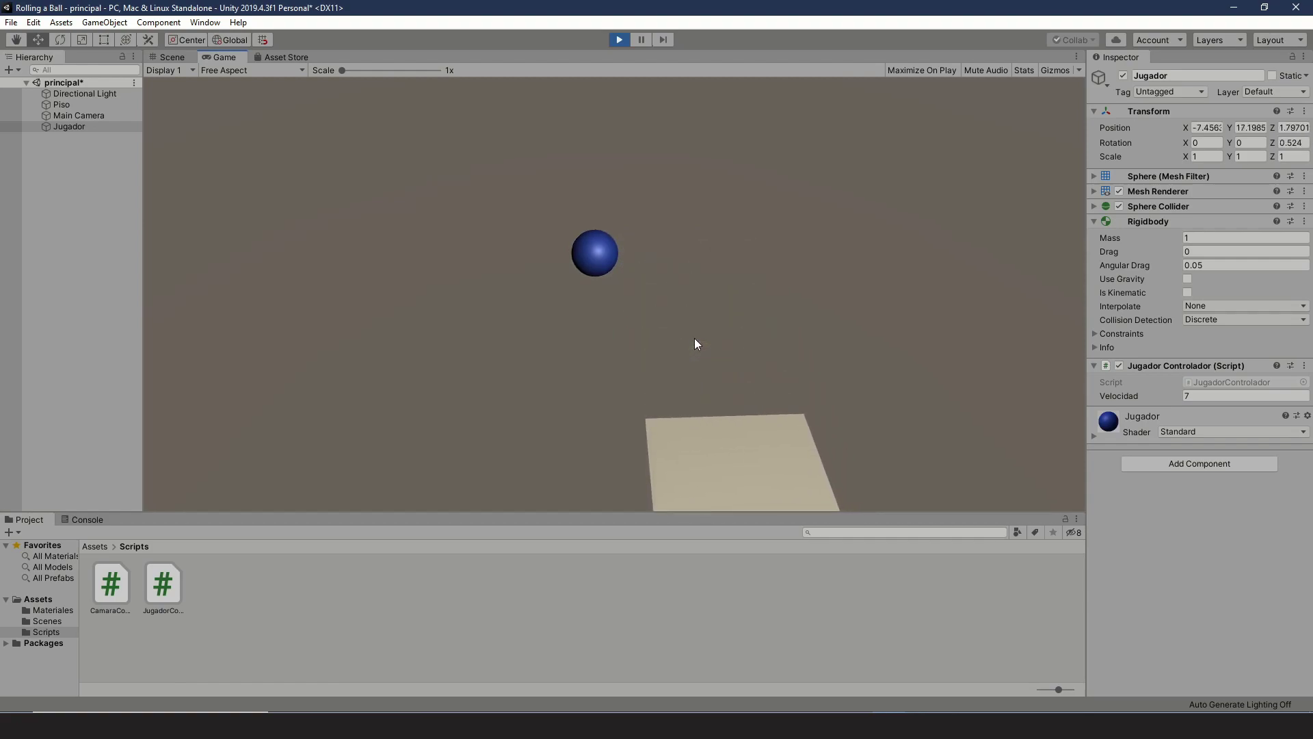
pyautogui.press('Down')
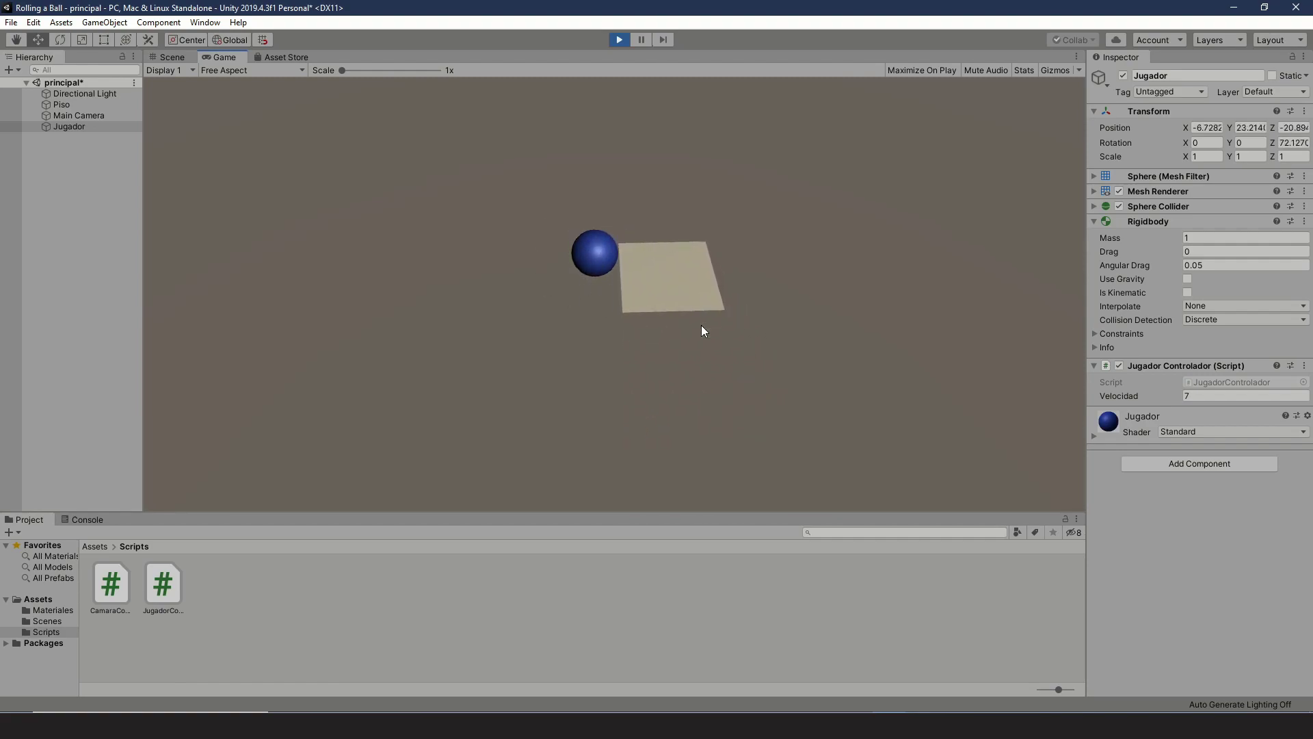
pyautogui.press('Up')
pyautogui.press('Up')
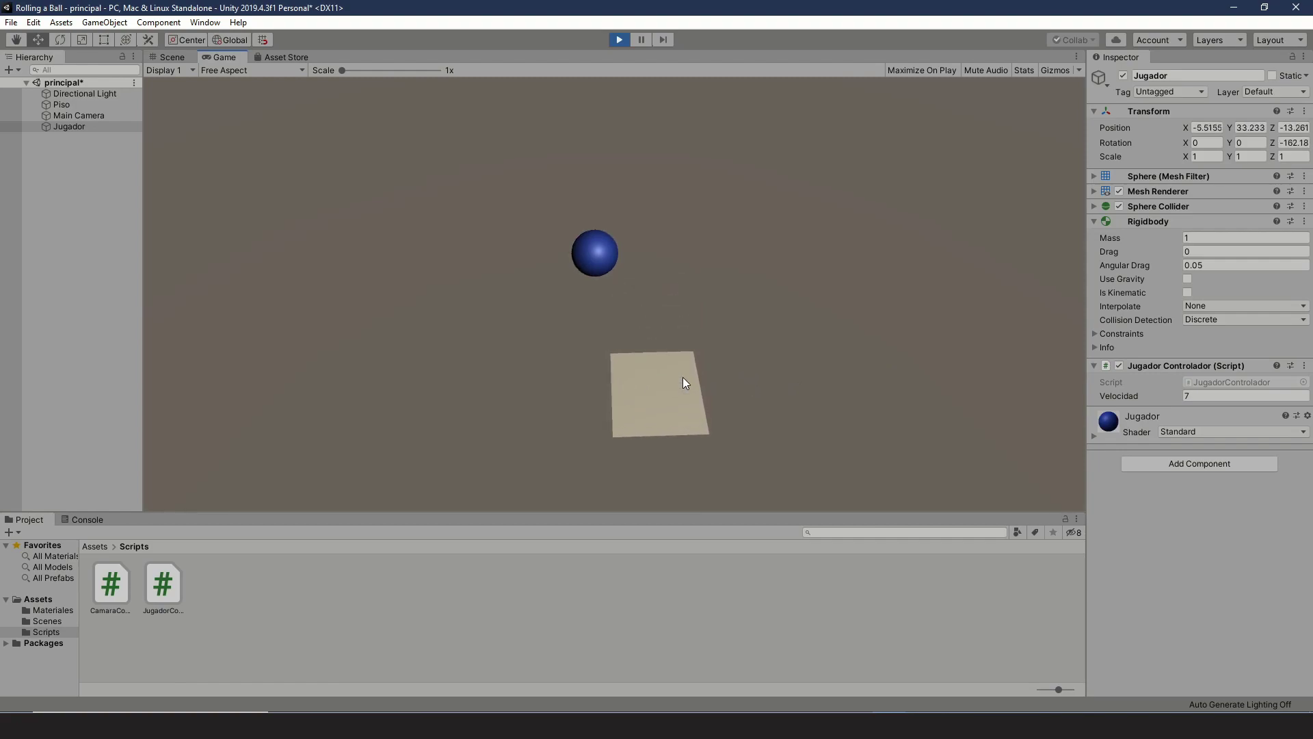
pyautogui.click(620, 40)
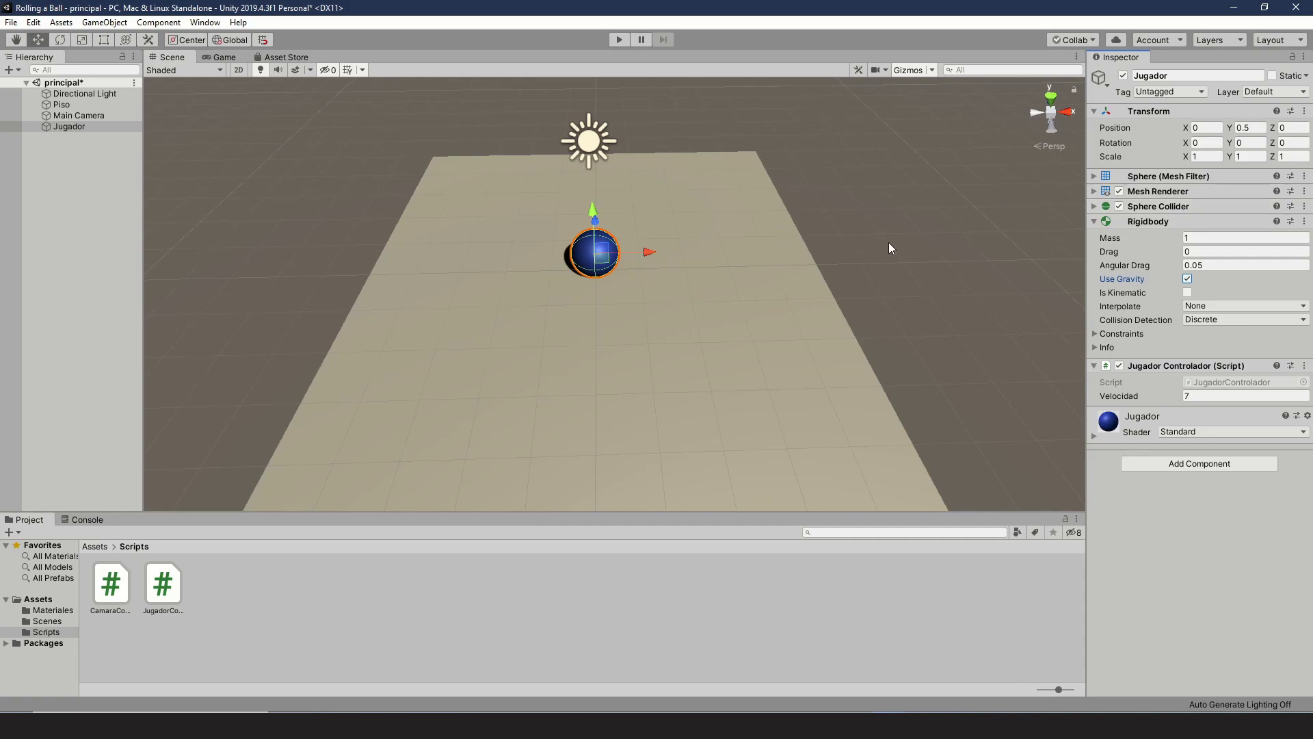
# Inspect the components of the Piso floor and the Main Camera, and focus the scene on the camera
pyautogui.click(62, 105)
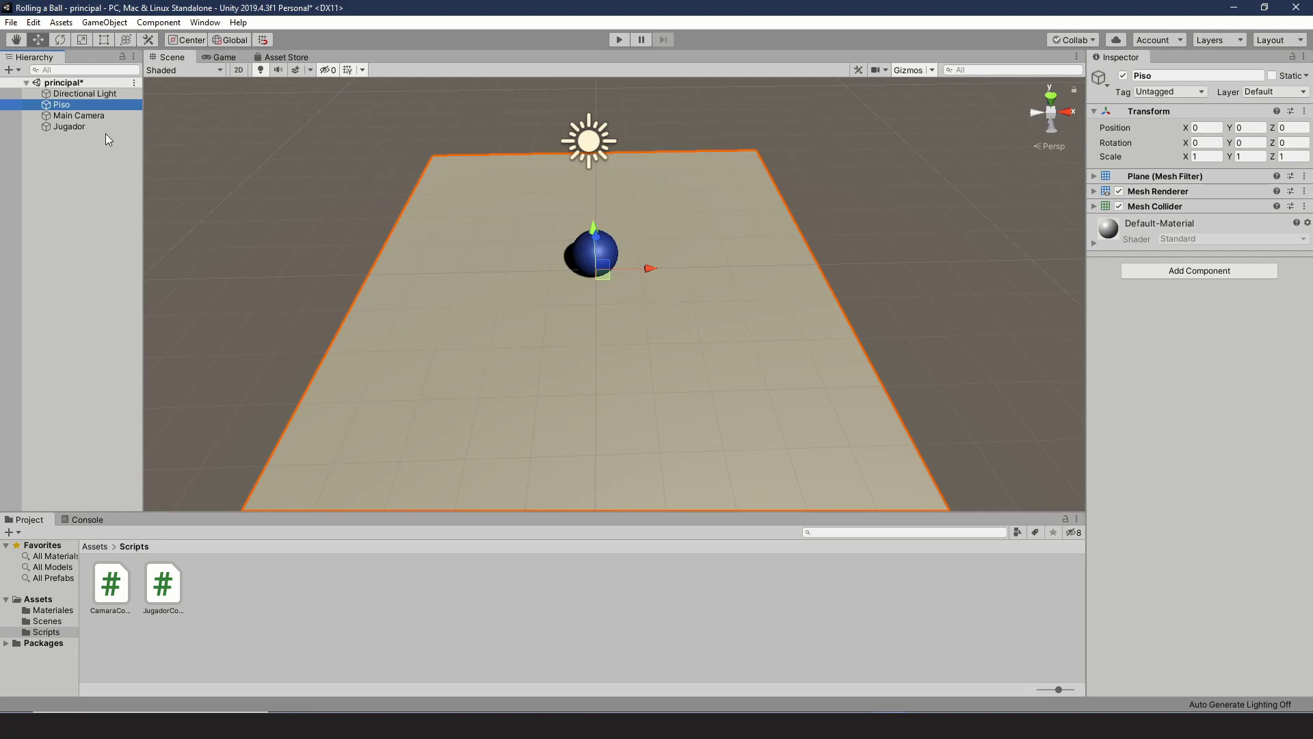
pyautogui.click(101, 117)
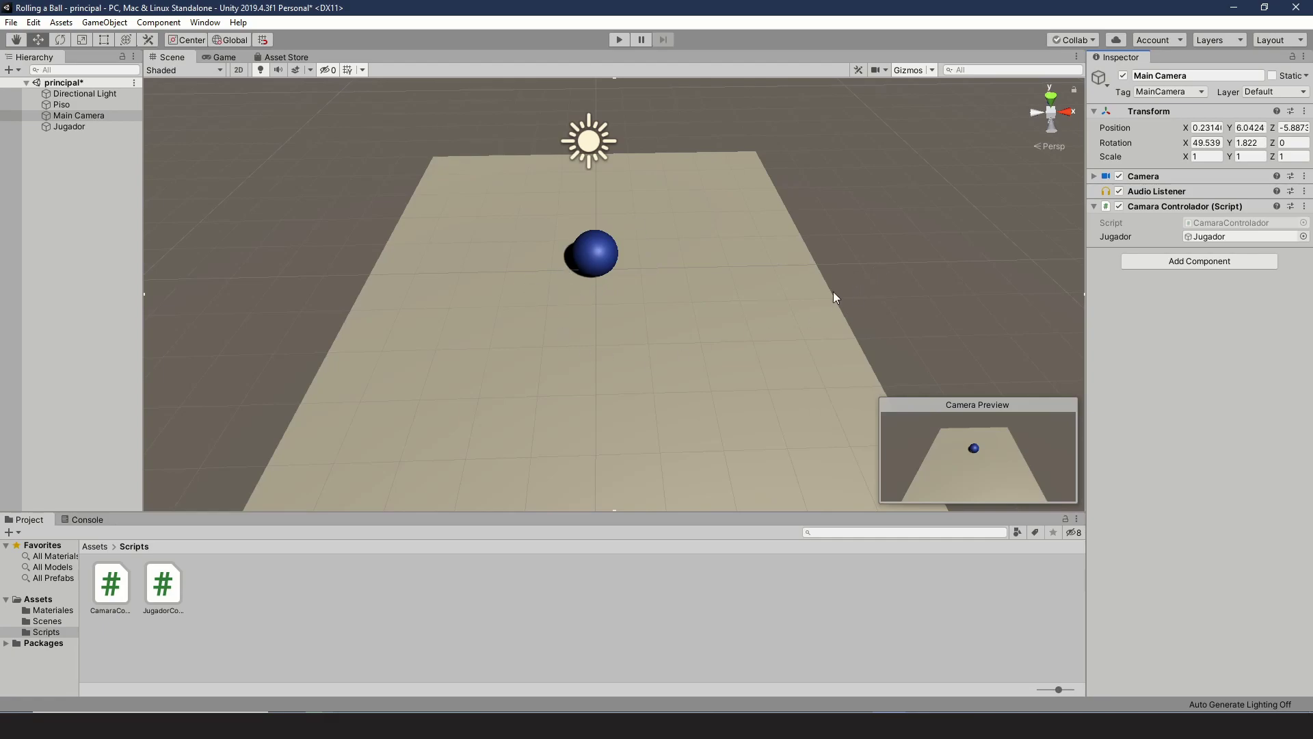
pyautogui.press('f')
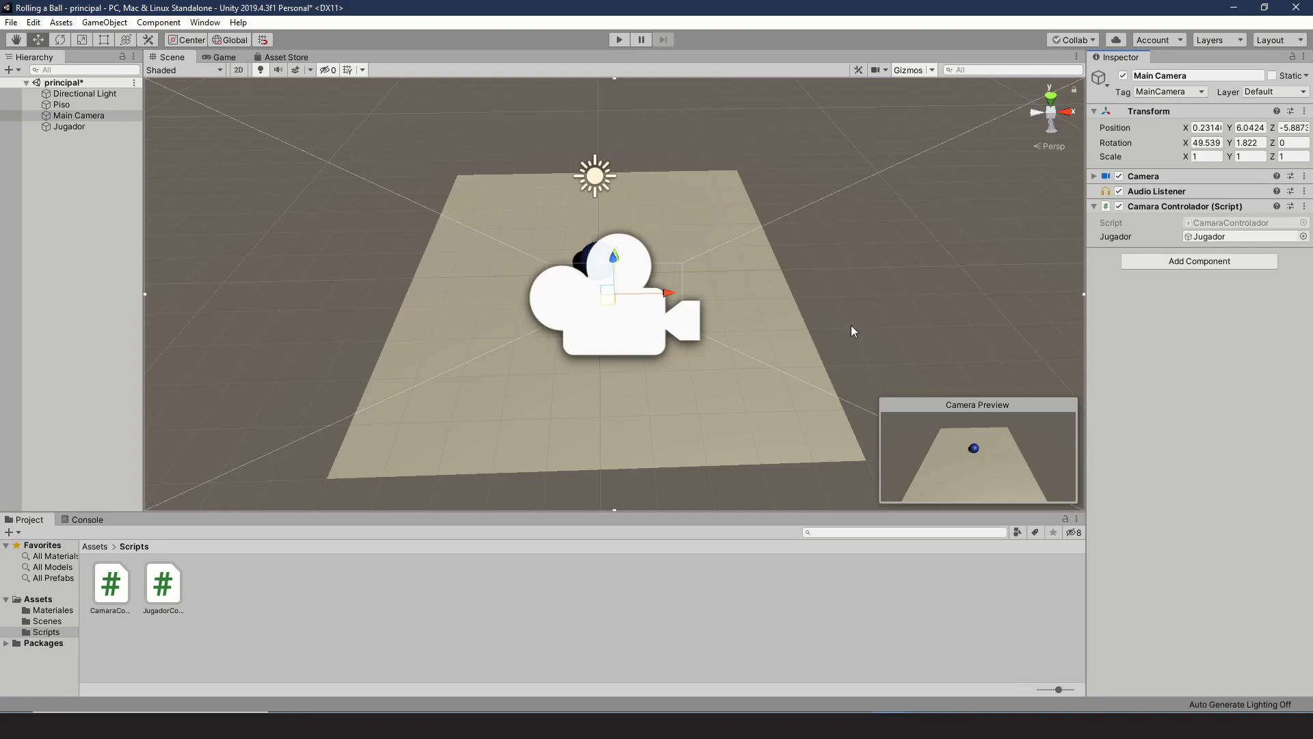
# Create an empty game object at the top level of the scene and name it Paredes
pyautogui.click(83, 163)
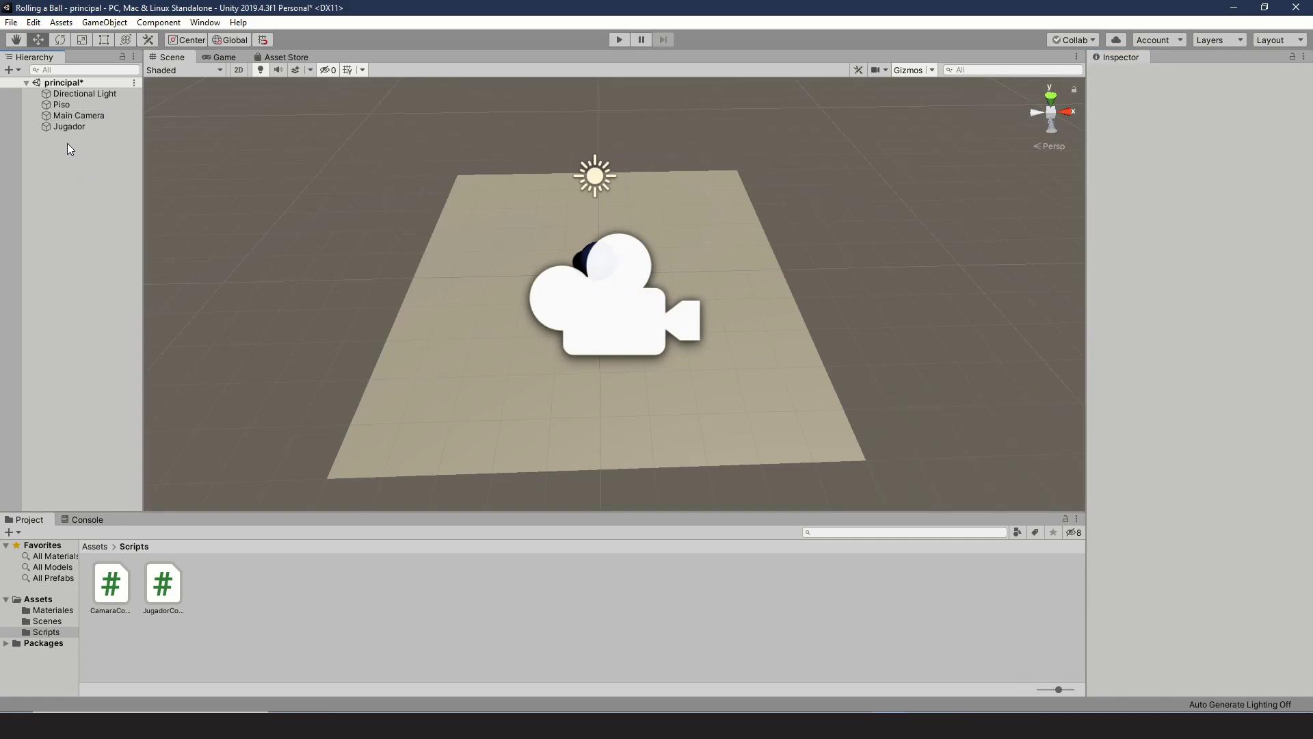
pyautogui.click(12, 70)
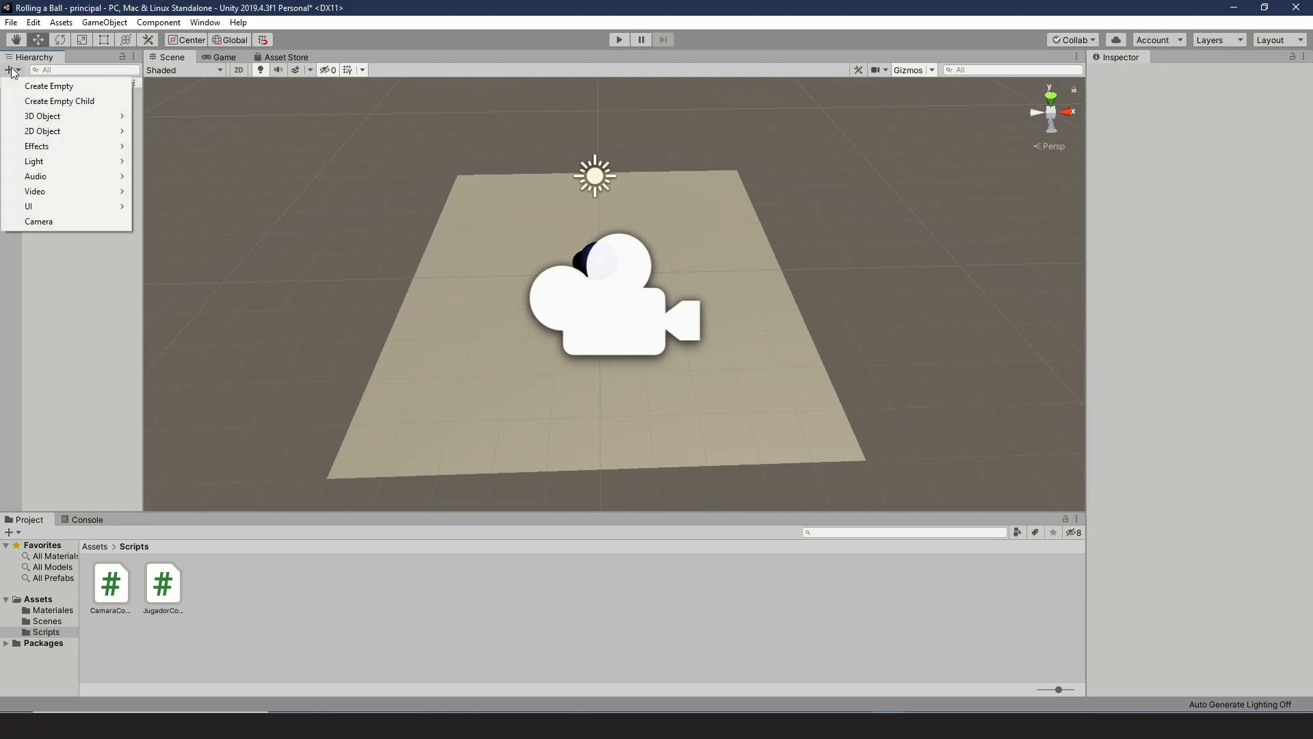
pyautogui.click(81, 87)
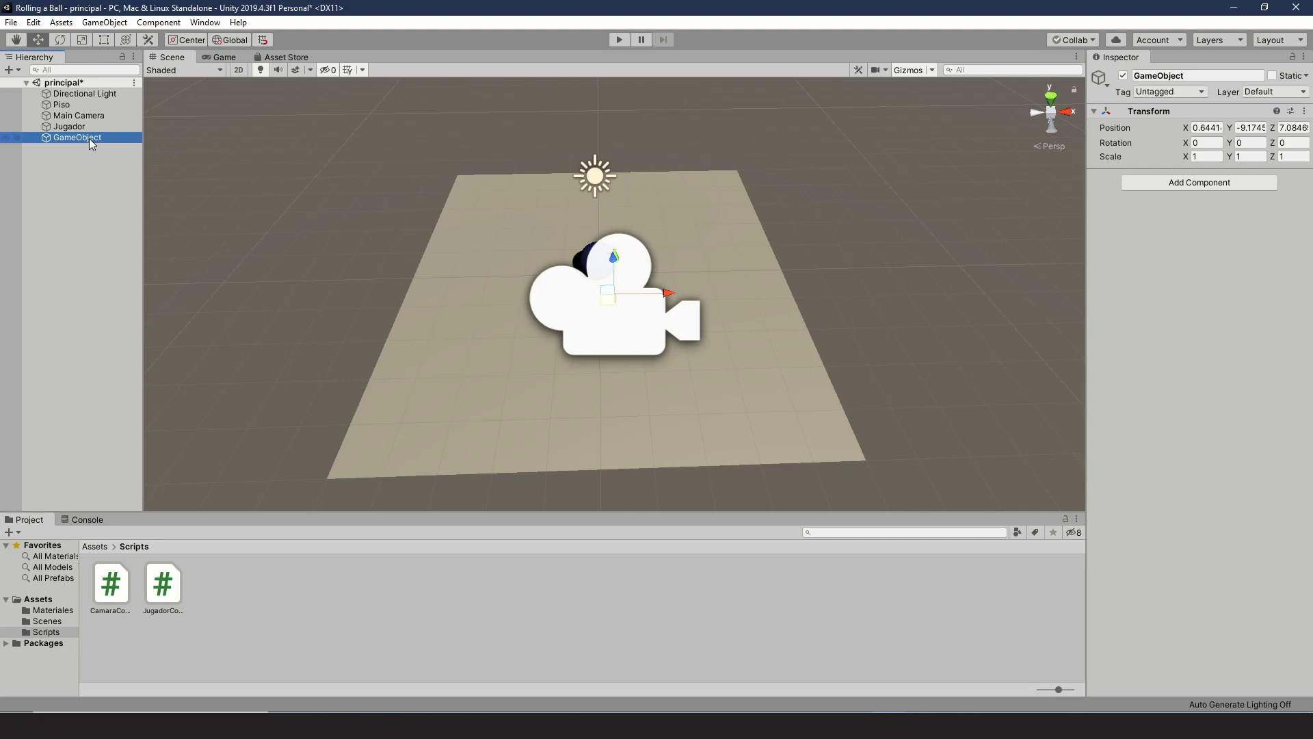
pyautogui.click(1181, 76)
pyautogui.write('ct')
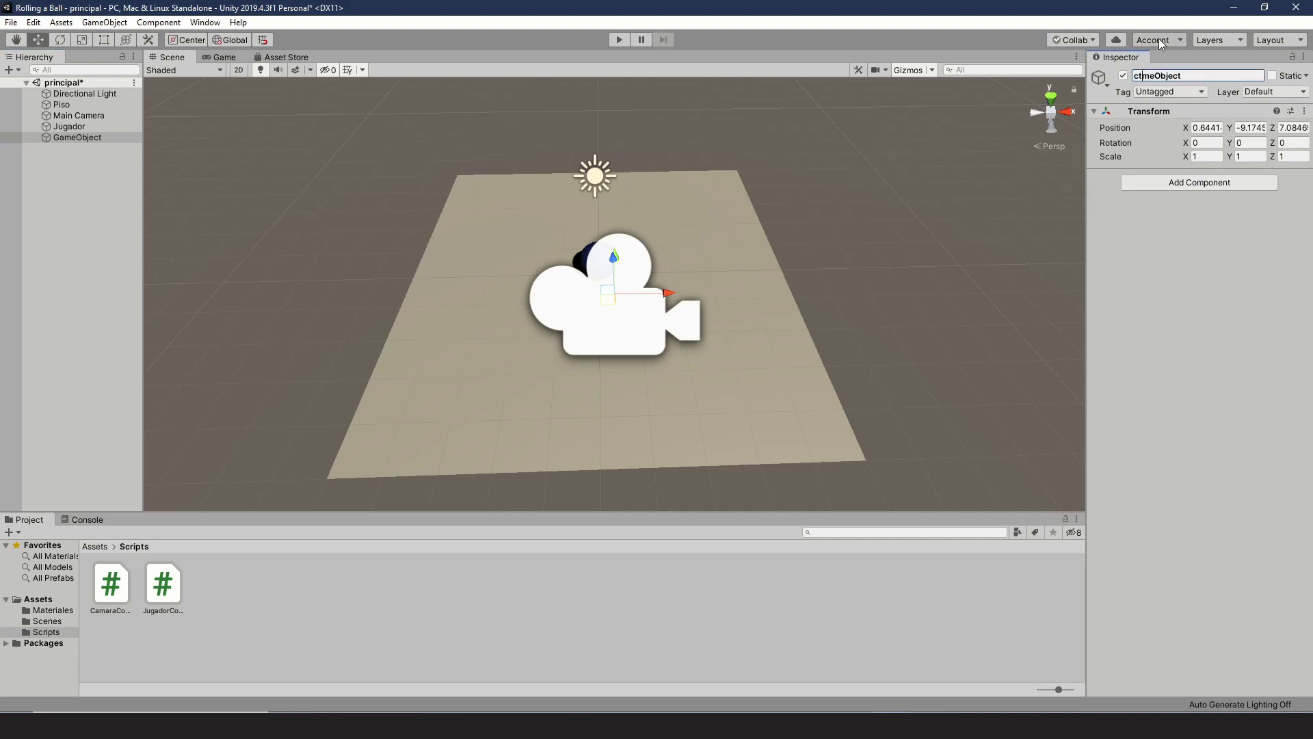
pyautogui.moveTo(1183, 77); pyautogui.dragTo(1130, 78)
pyautogui.press('BackSpace')
pyautogui.write('Pa')
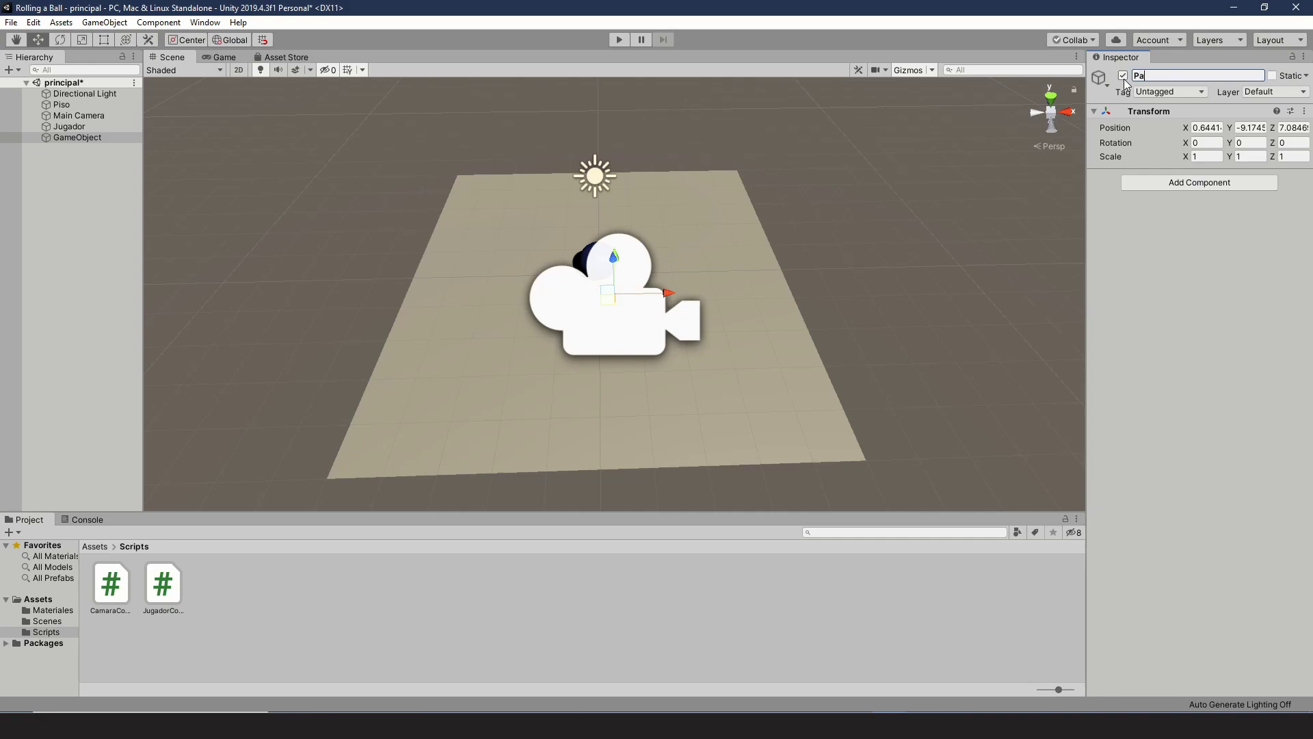
pyautogui.write('redes')
pyautogui.press('Return')
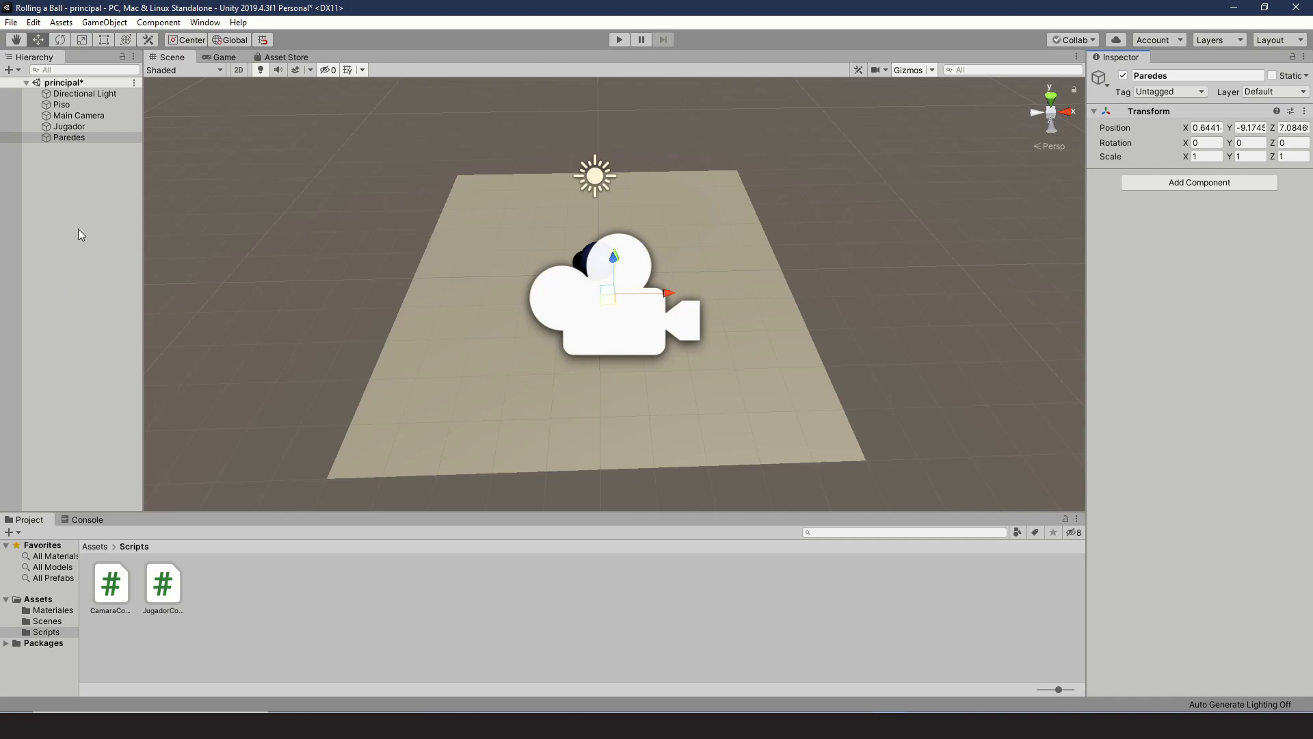
# Set the Paredes object's position to 0 on the X, Y and Z axes
pyautogui.click(1208, 126)
pyautogui.write('0')
pyautogui.click(1258, 127)
pyautogui.write('0')
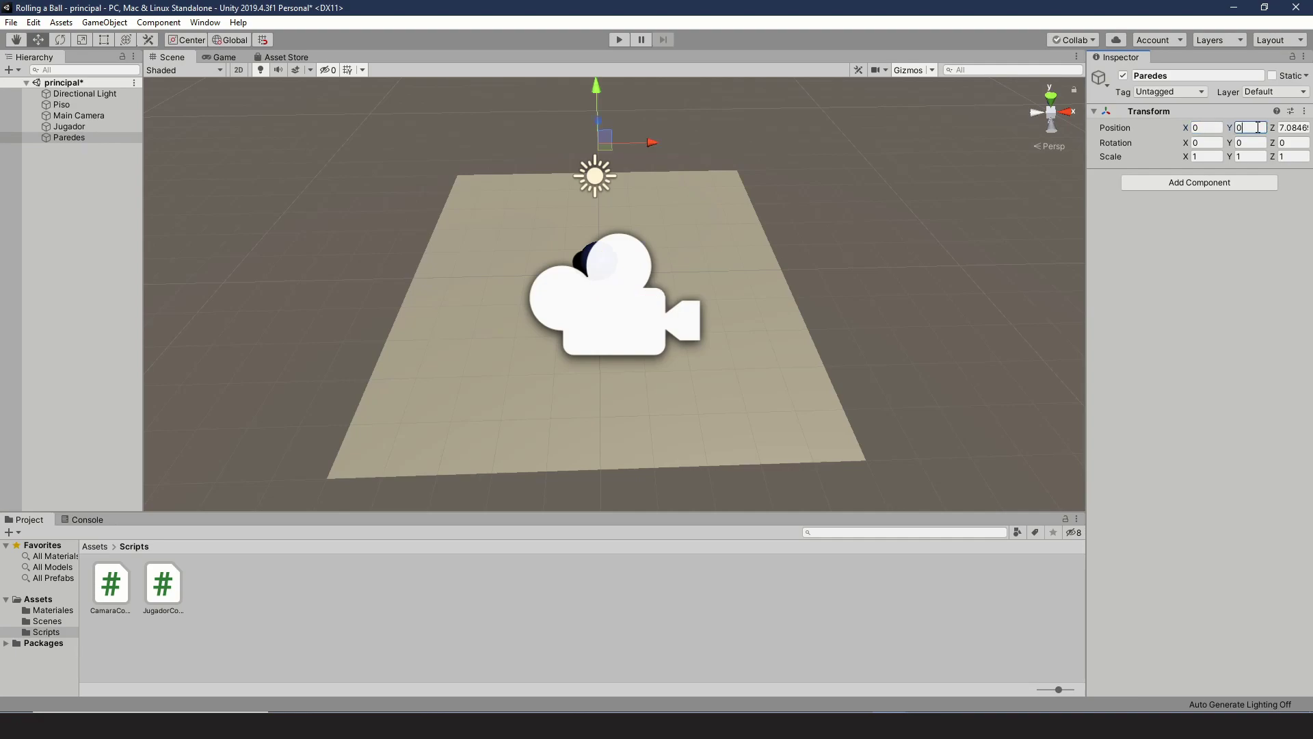
pyautogui.click(1301, 128)
pyautogui.write('0')
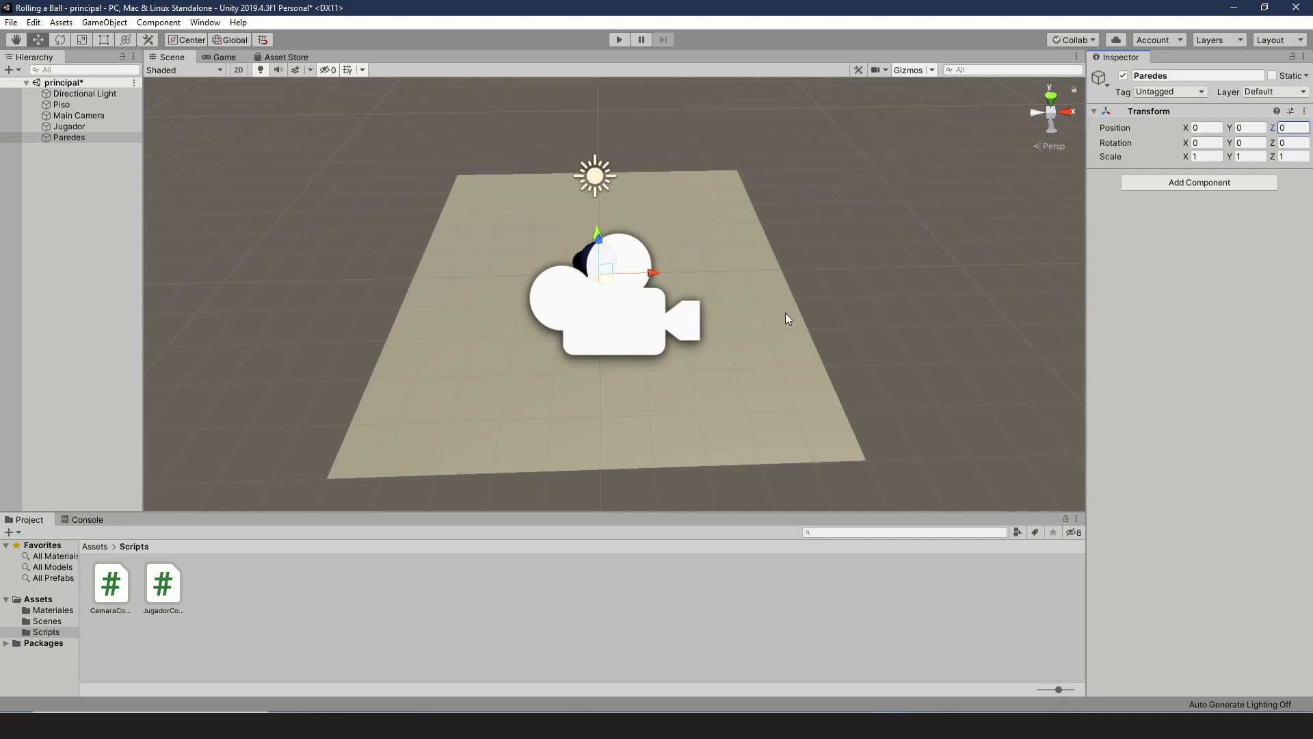
# Add a 3D cube to the scene as the first wall piece
pyautogui.click(8, 69)
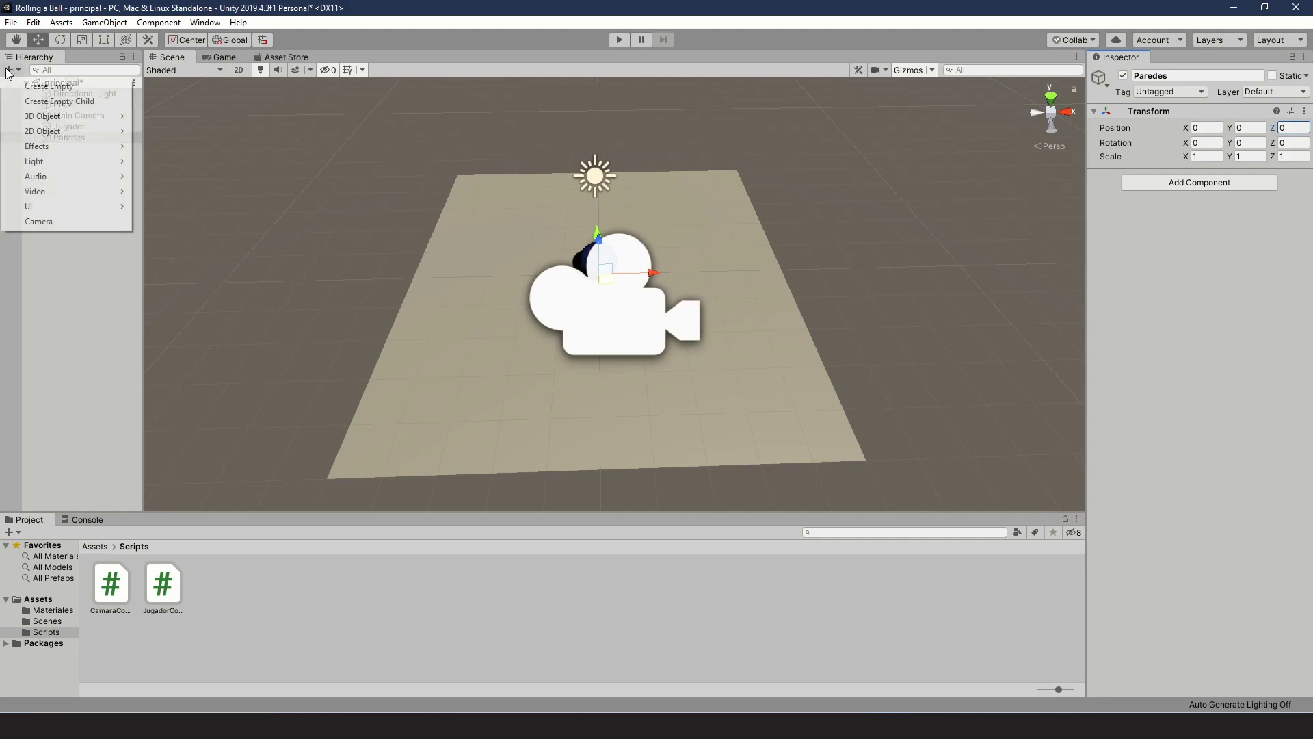
pyautogui.moveTo(65, 114)
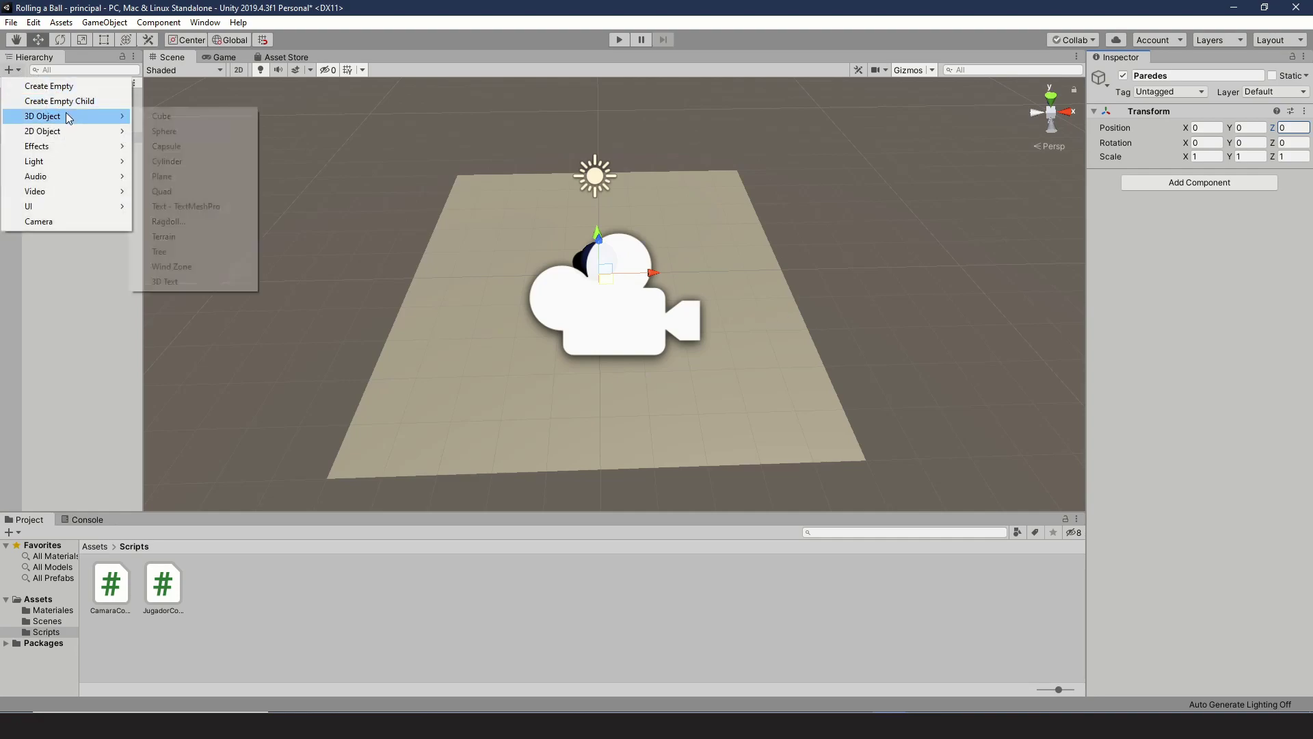
pyautogui.click(176, 116)
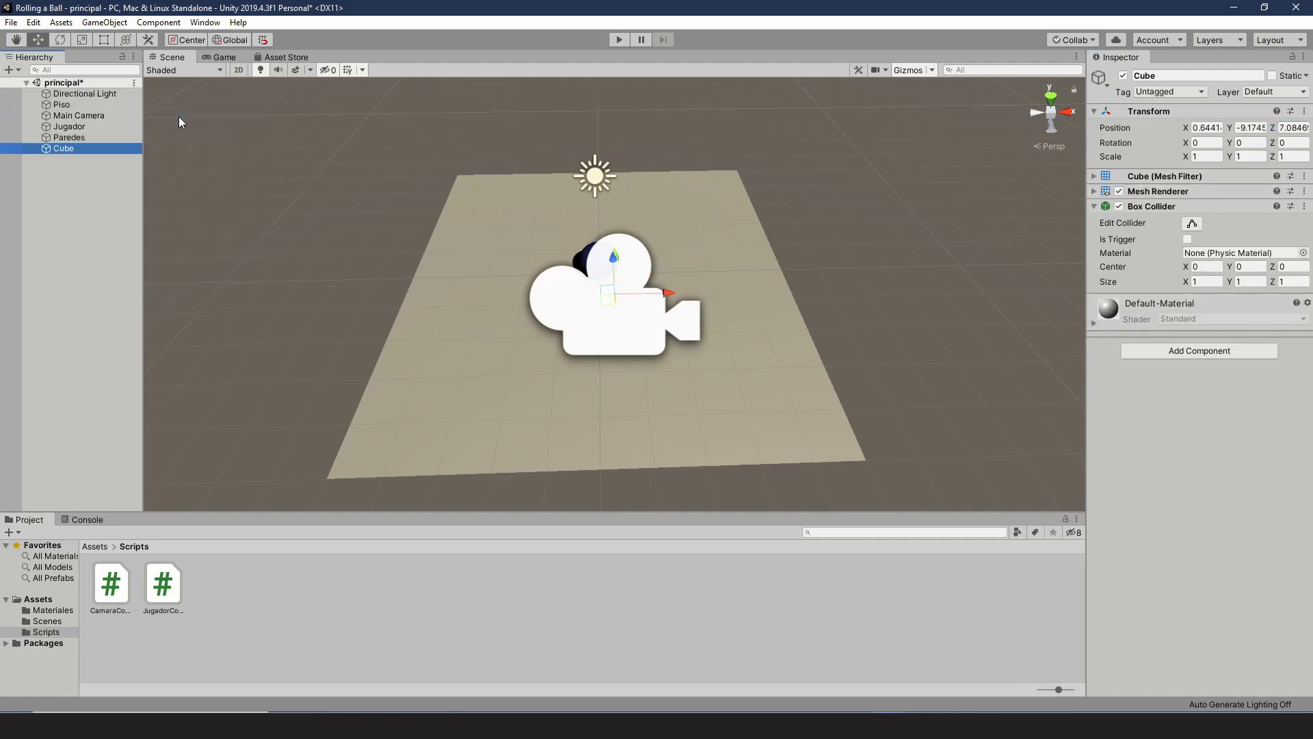
pyautogui.scroll(3, 667, 295)
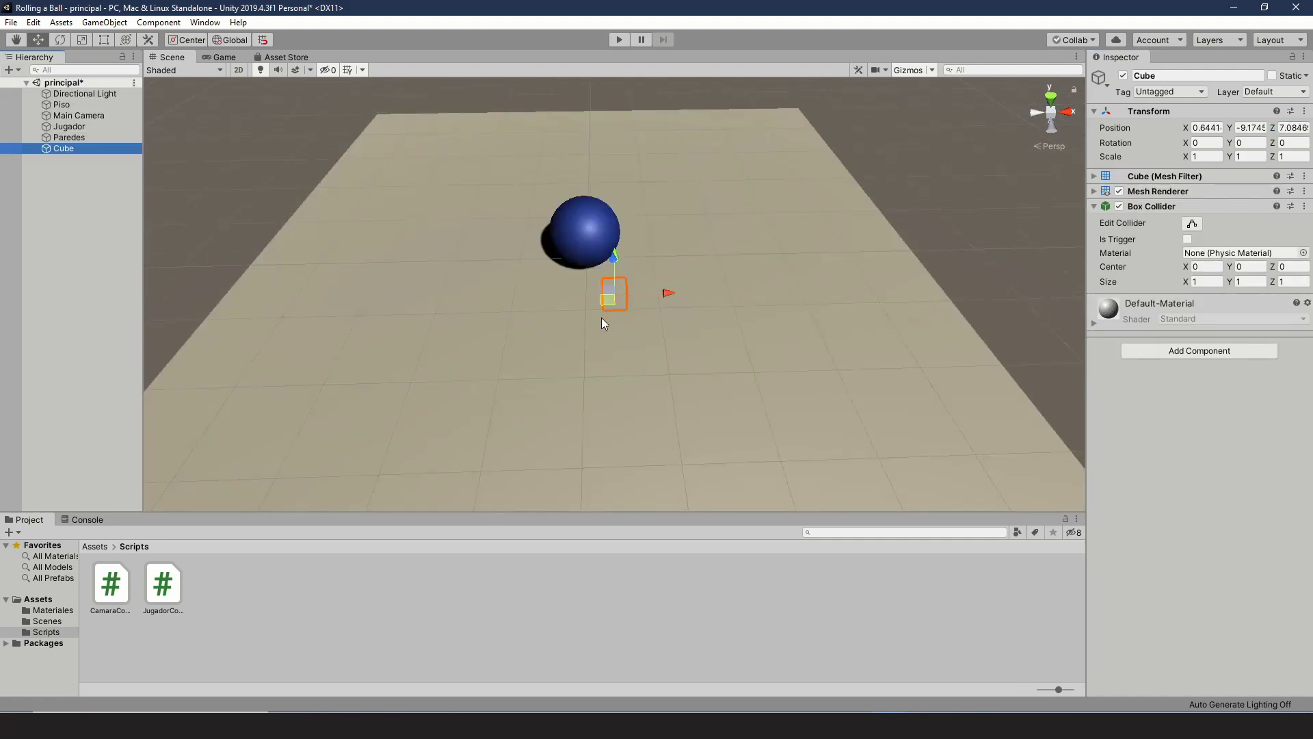
# Move the cube onto the floor's west edge, at about X -4.36, Y 0.61, Z 0.51
pyautogui.moveTo(613, 260); pyautogui.dragTo(608, 100)
pyautogui.moveTo(674, 177); pyautogui.dragTo(446, 161)
pyautogui.moveTo(367, 84); pyautogui.dragTo(356, 65)
pyautogui.moveTo(405, 101); pyautogui.dragTo(218, 173)
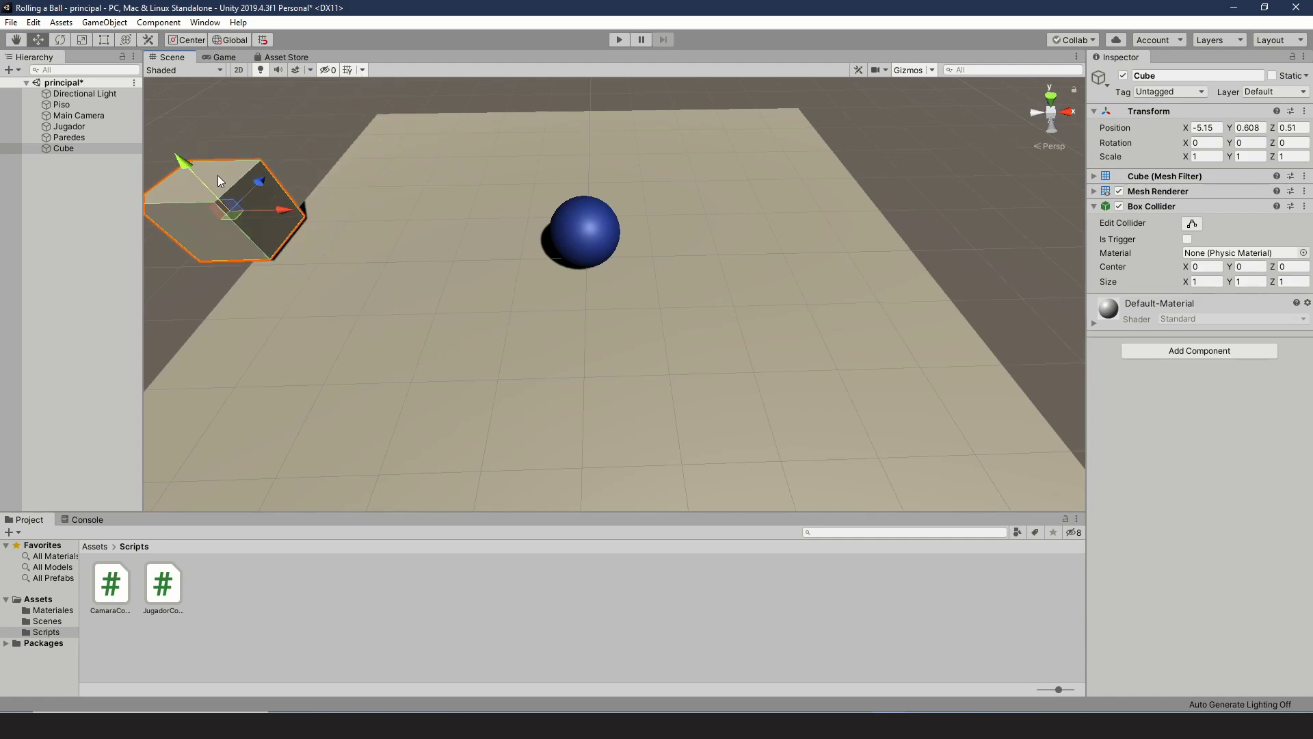
pyautogui.moveTo(276, 218); pyautogui.dragTo(345, 223)
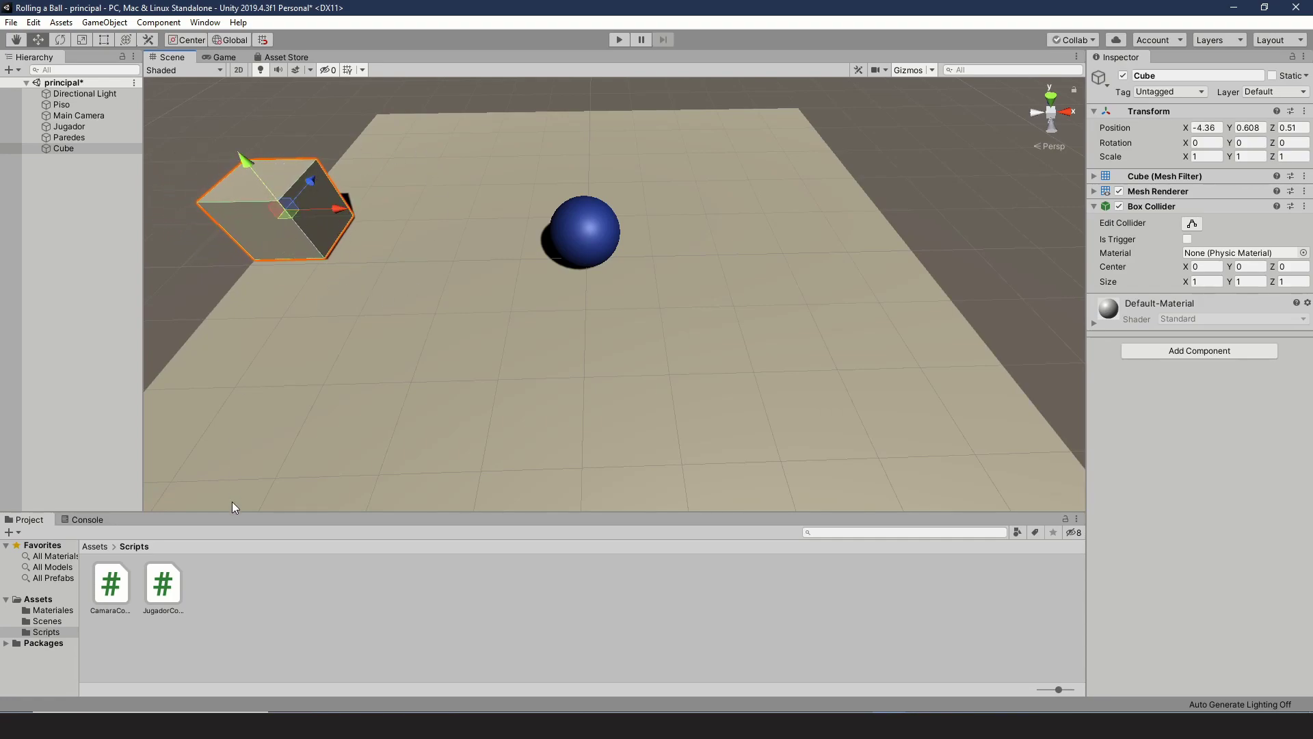
pyautogui.scroll(-5, 323, 353)
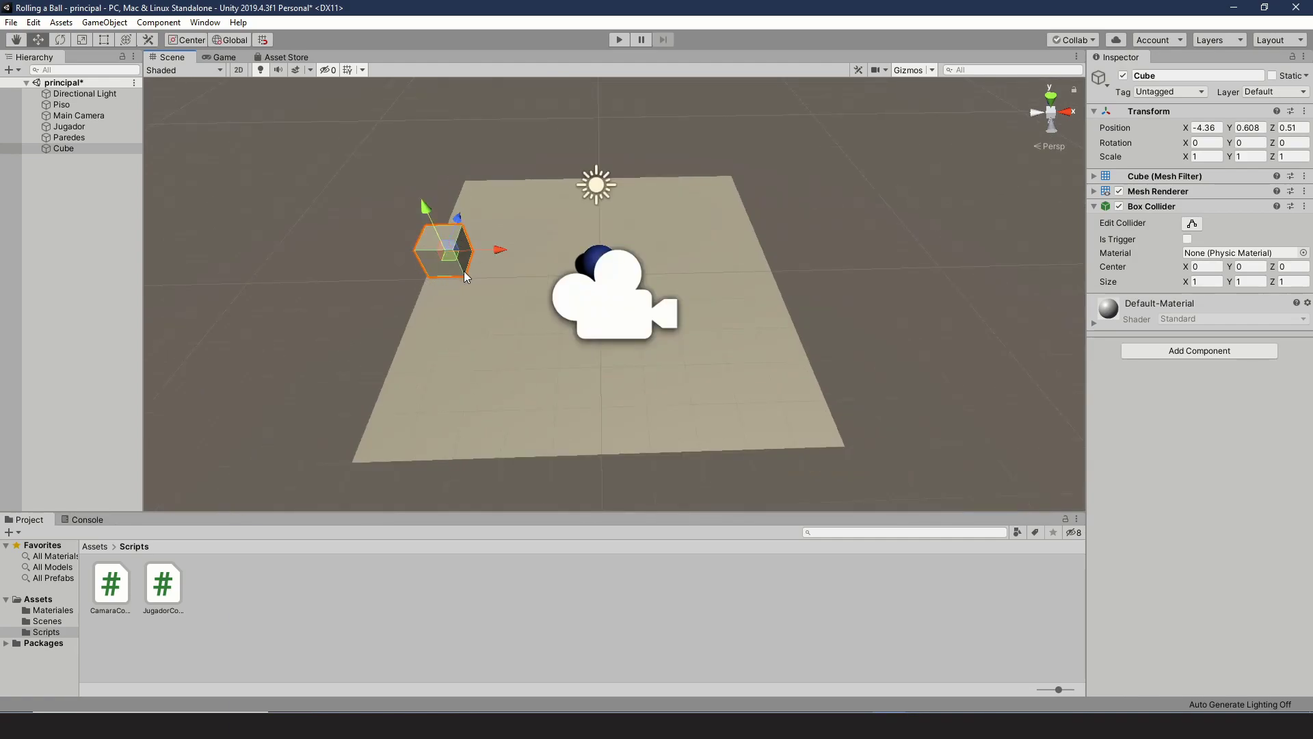
# Play-test the game by rolling the ball against the cube and around the floor, and end the test
pyautogui.click(619, 41)
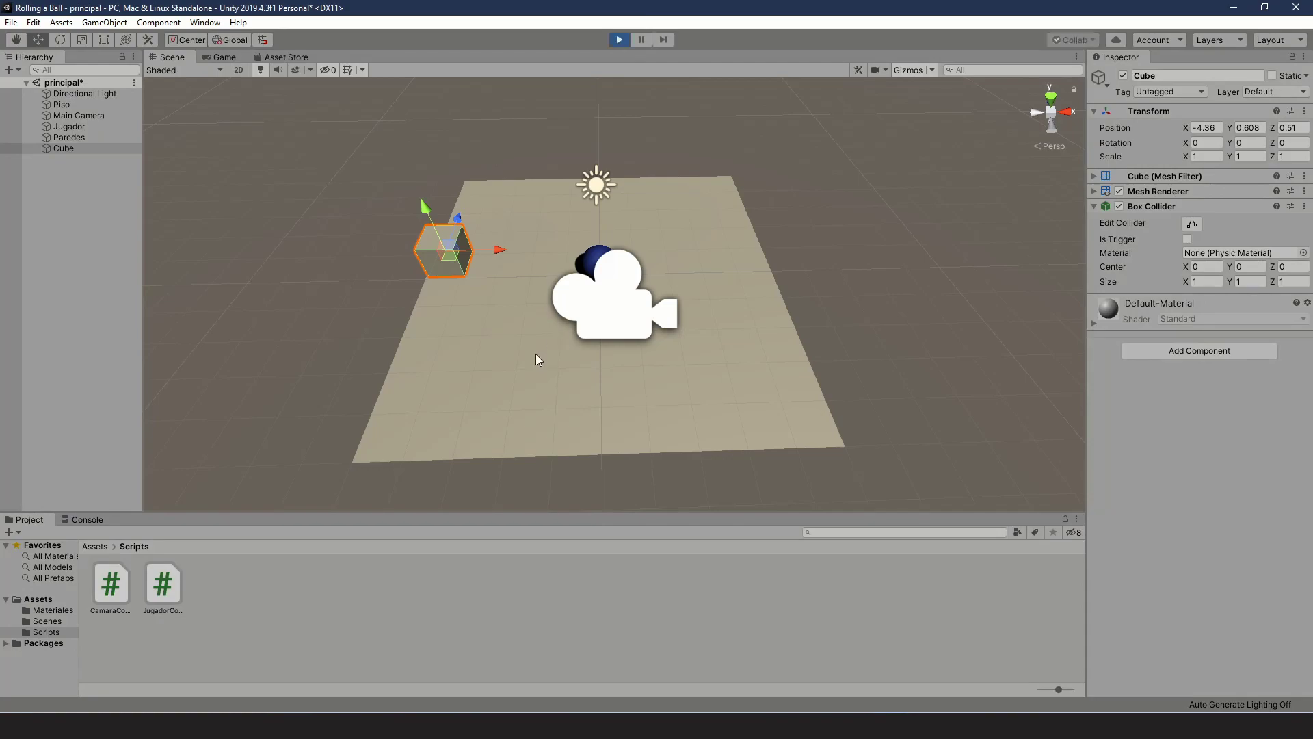
pyautogui.press('Left')
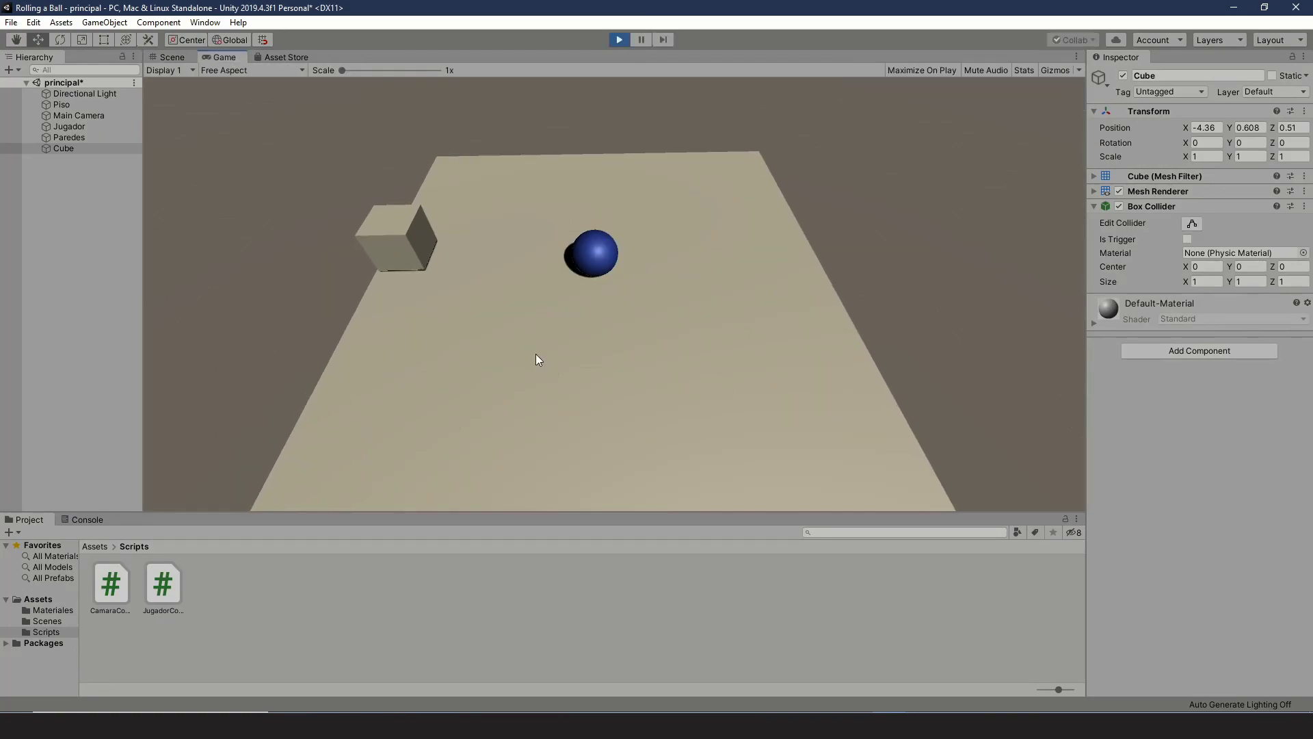
pyautogui.press('Right')
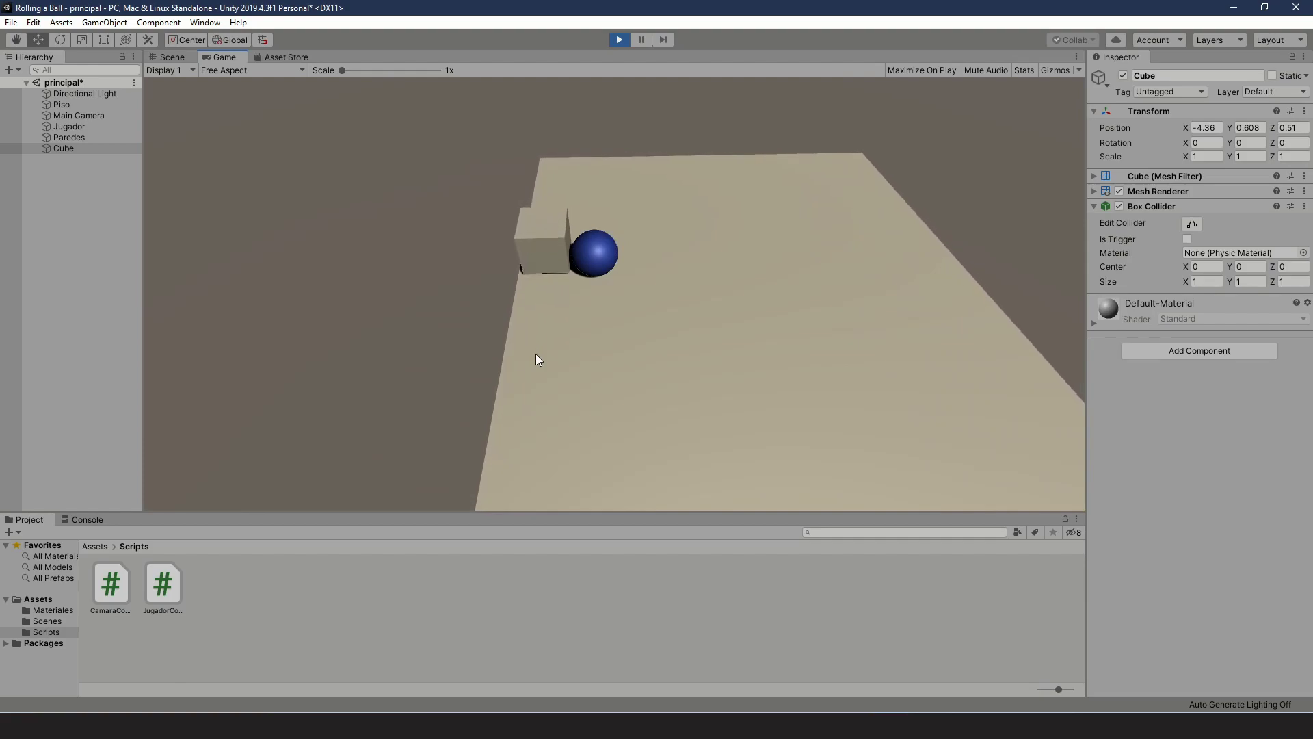
pyautogui.press('Left')
pyautogui.press('Right')
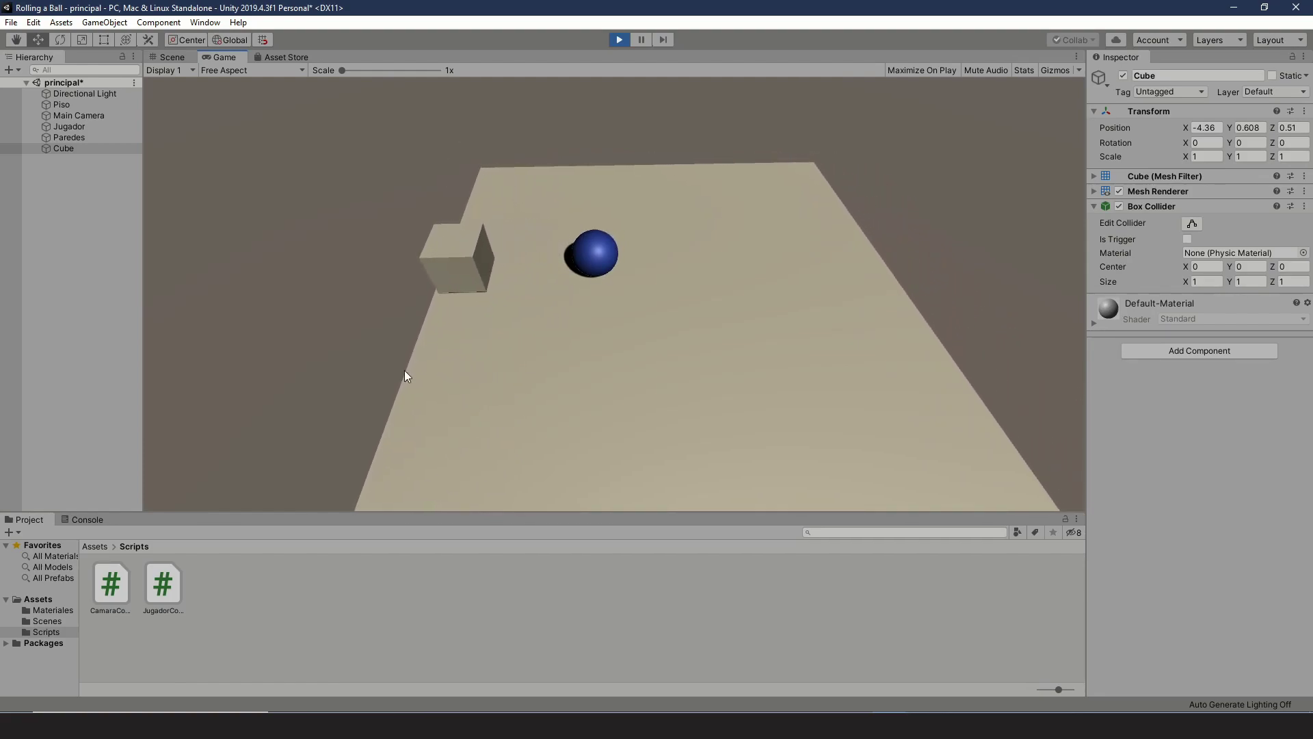
pyautogui.press('Down')
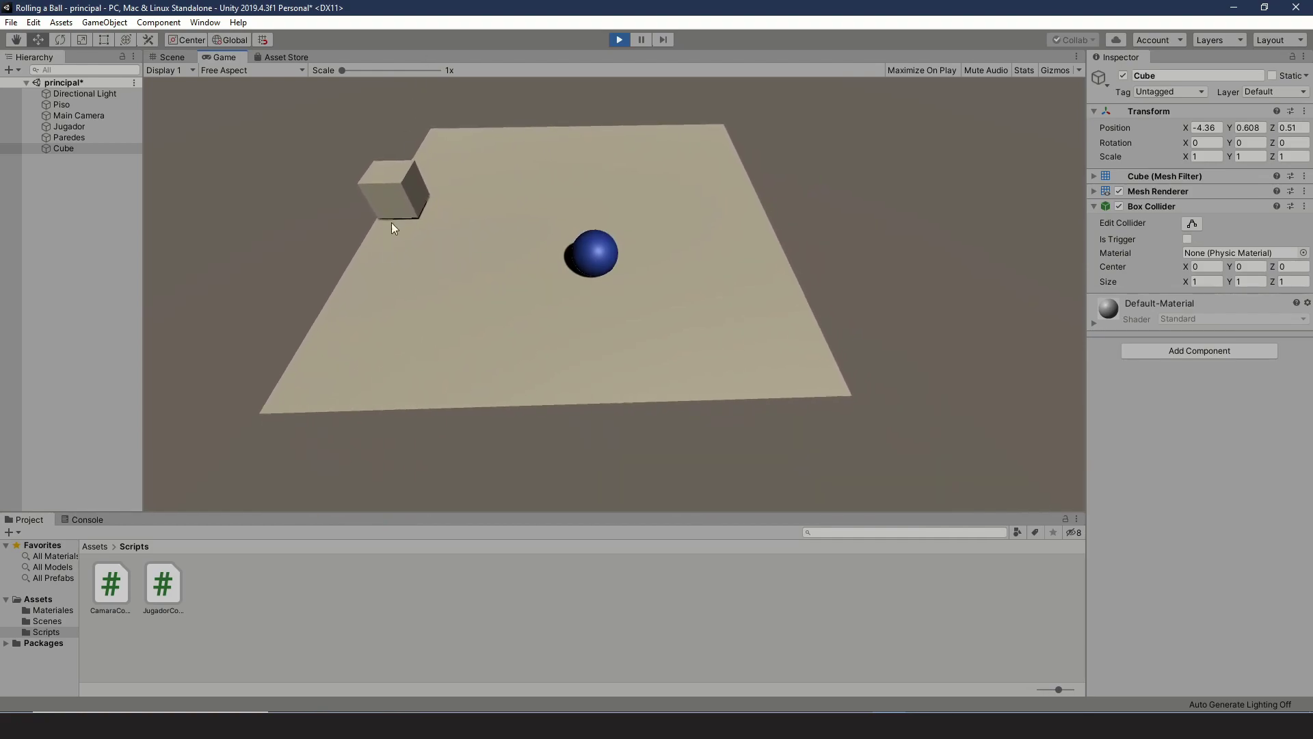
pyautogui.click(618, 39)
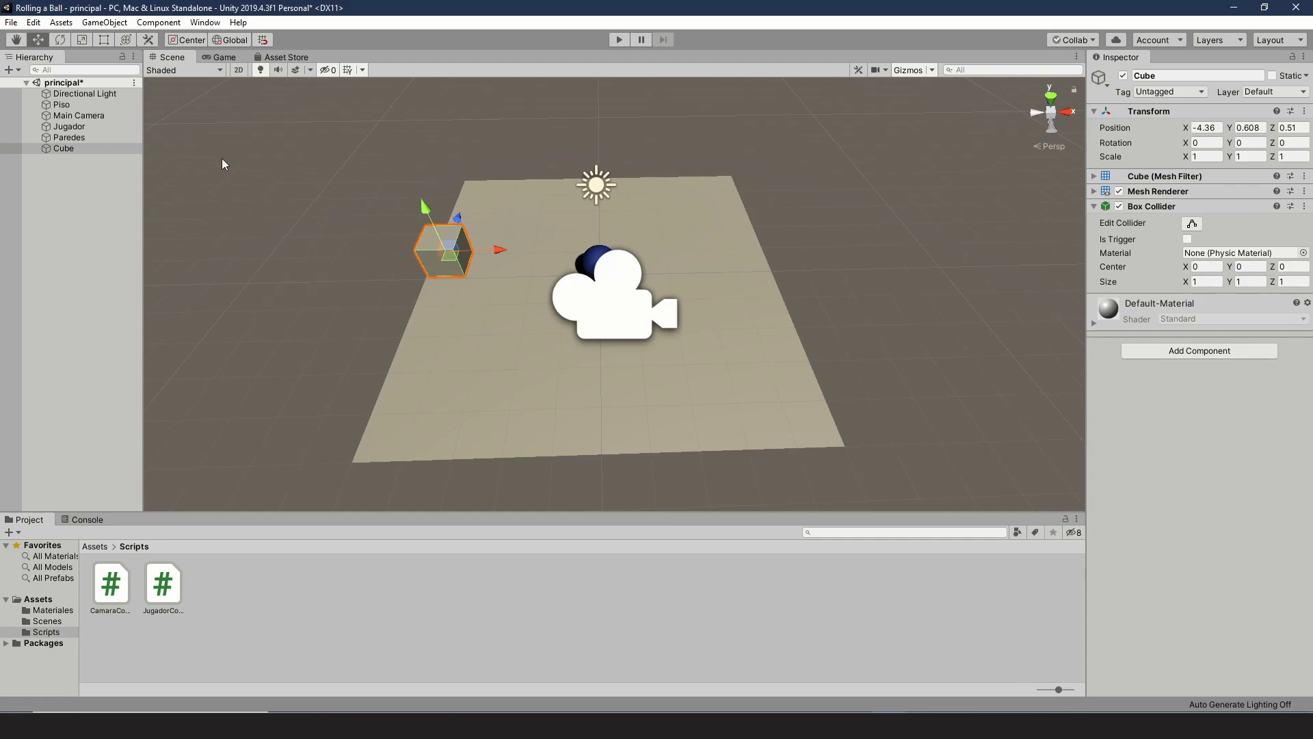
# Scale the cube roughly into a wall shape, about 0.67 on X, 0.78 on Y and 3.88 on Z
pyautogui.click(82, 41)
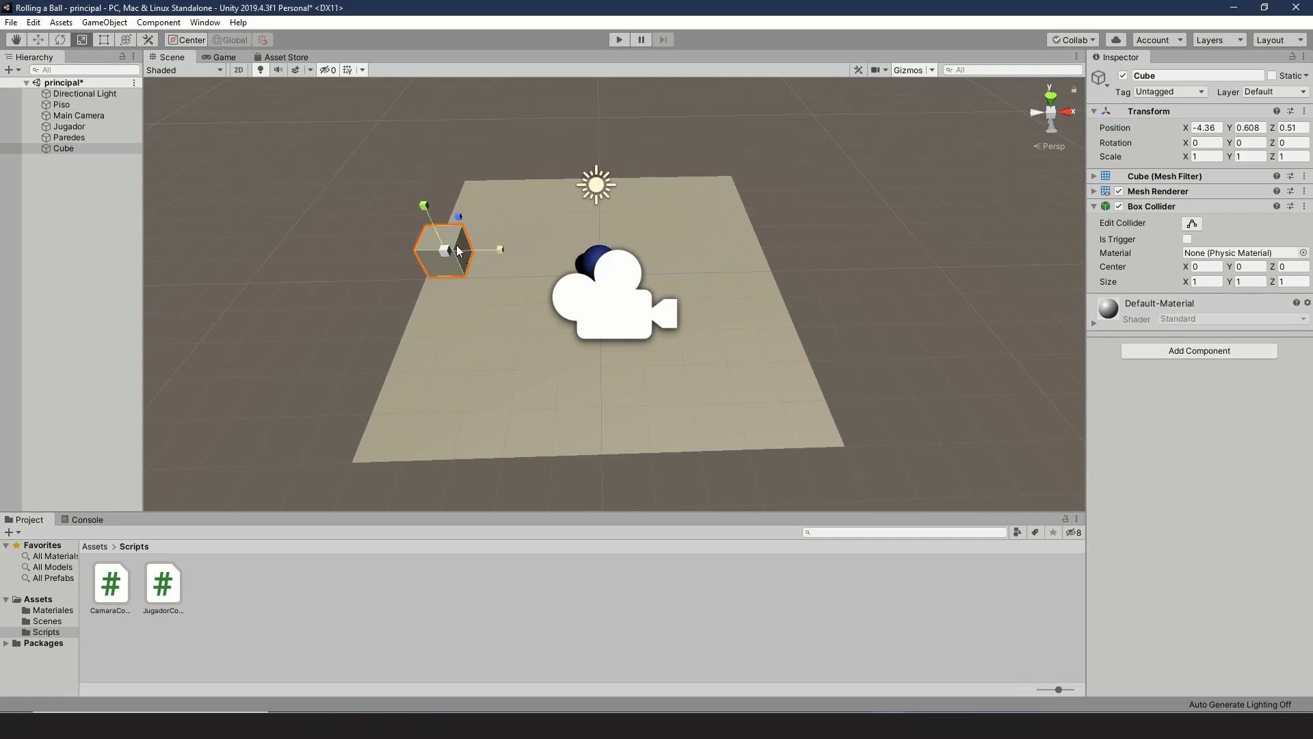
pyautogui.moveTo(459, 216); pyautogui.dragTo(490, 114)
pyautogui.moveTo(502, 250)
pyautogui.mouseDown()
pyautogui.moveTo(537, 253)
pyautogui.moveTo(482, 246)
pyautogui.mouseUp()
pyautogui.moveTo(421, 200); pyautogui.dragTo(421, 211)
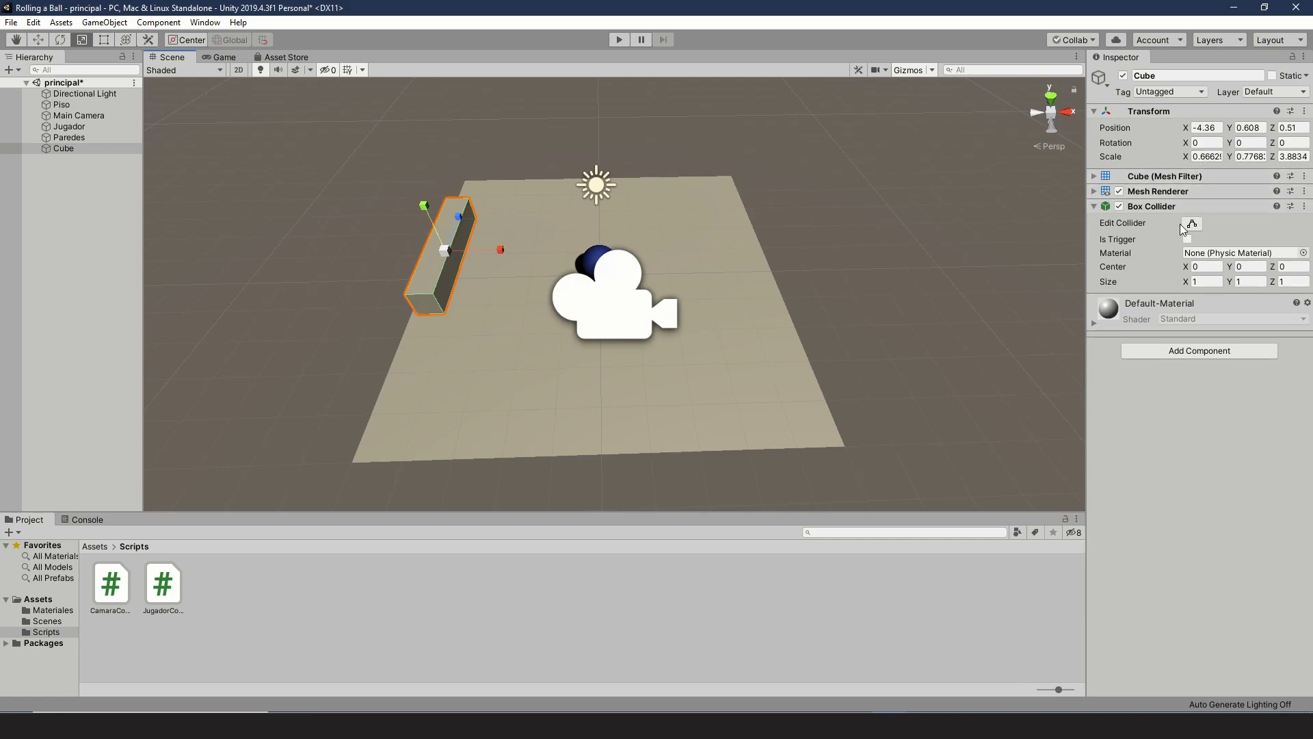
pyautogui.moveTo(504, 244)
pyautogui.mouseDown()
pyautogui.moveTo(541, 241)
pyautogui.moveTo(467, 244)
pyautogui.moveTo(504, 245)
pyautogui.mouseUp()
# Set the cube's scale to 0.5 on X and 1 on Y, and stretch it to about 9.48 on Z
pyautogui.click(1207, 157)
pyautogui.write('0.5')
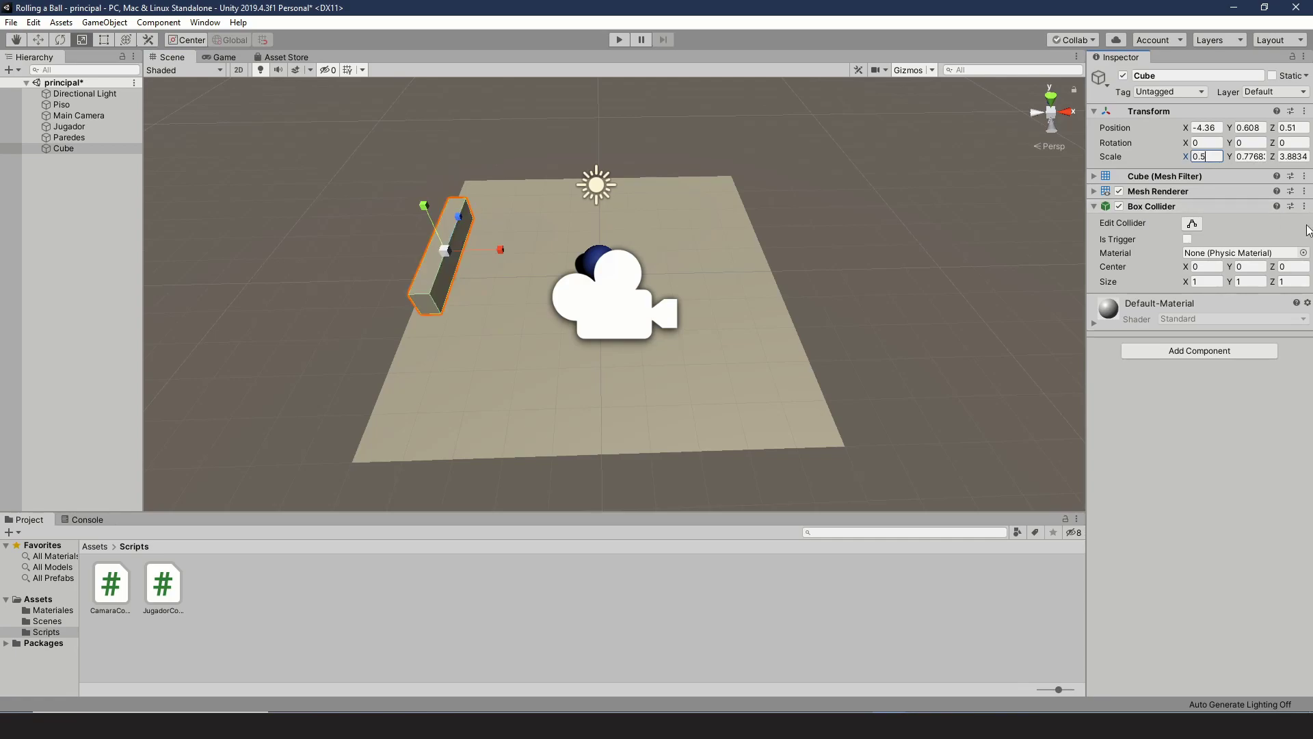
pyautogui.click(1250, 156)
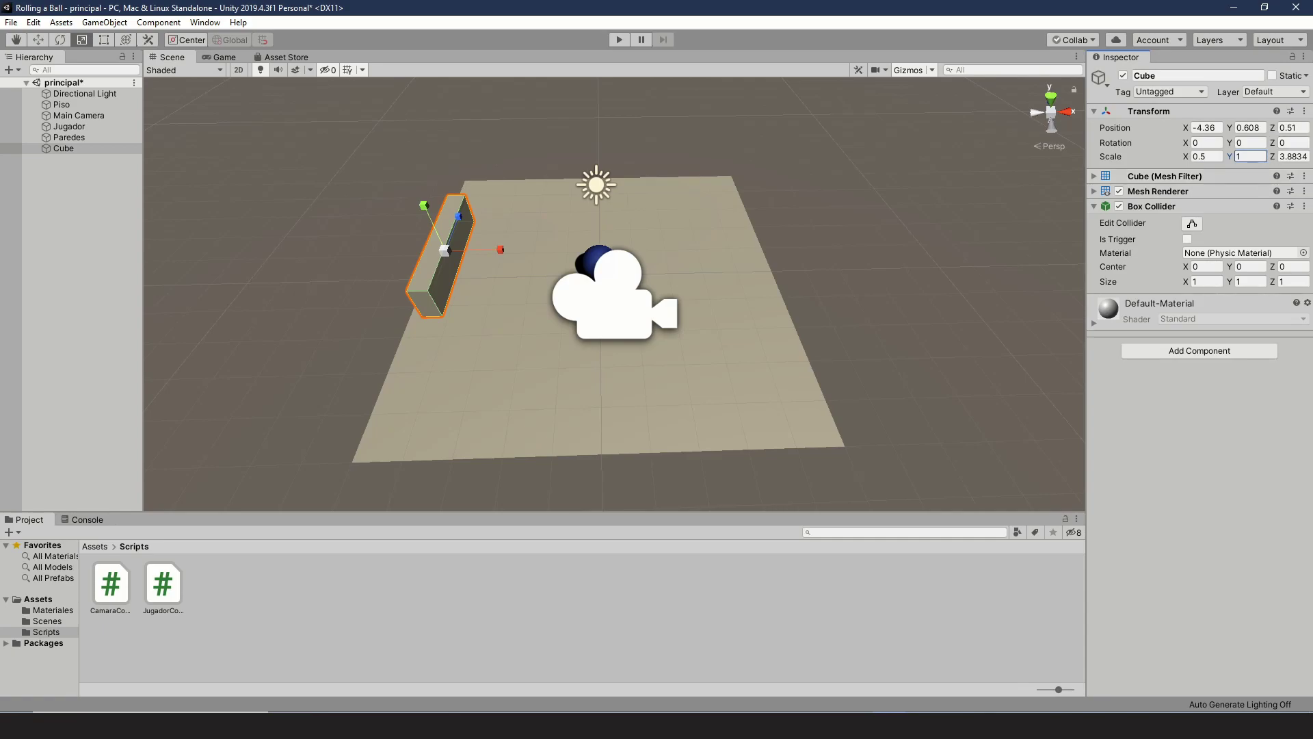
pyautogui.moveTo(458, 216); pyautogui.dragTo(469, 178)
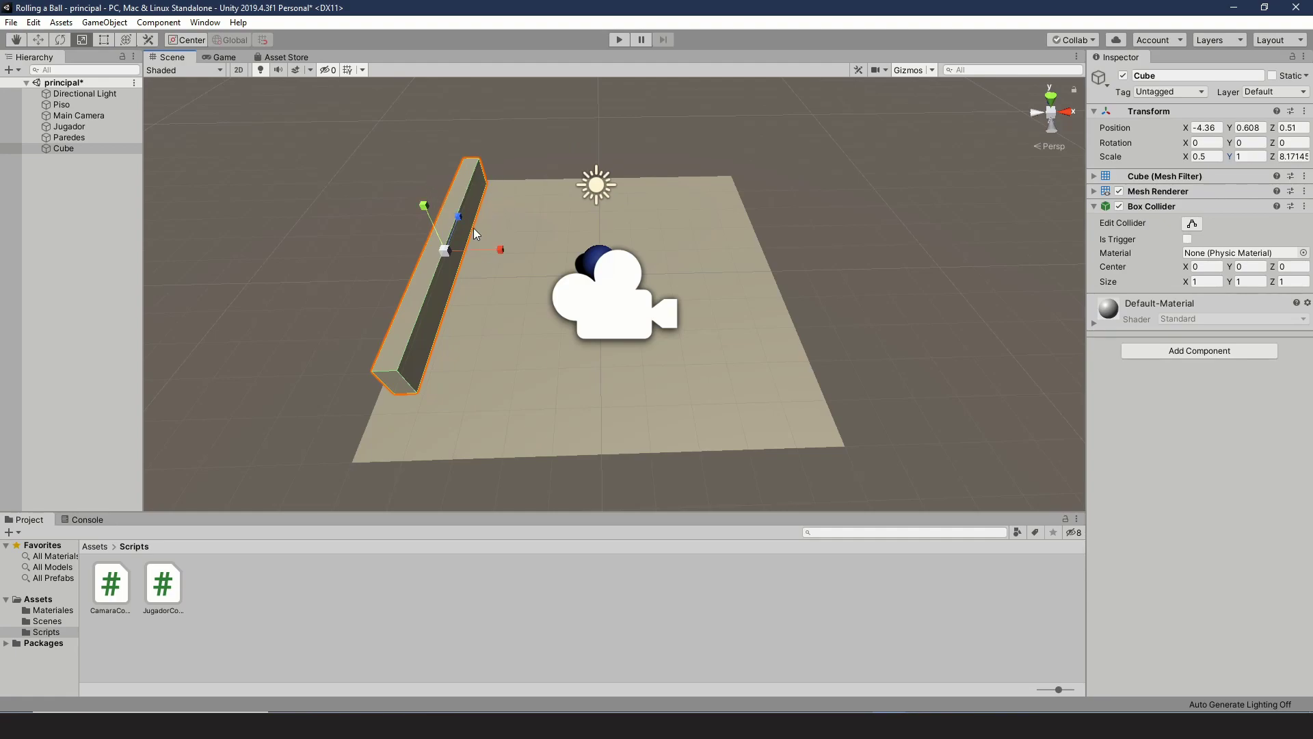
pyautogui.moveTo(461, 219)
pyautogui.mouseDown()
pyautogui.moveTo(472, 193)
pyautogui.moveTo(457, 210)
pyautogui.mouseUp()
pyautogui.moveTo(451, 235)
pyautogui.mouseDown()
pyautogui.moveTo(445, 247)
pyautogui.moveTo(457, 210)
pyautogui.mouseUp()
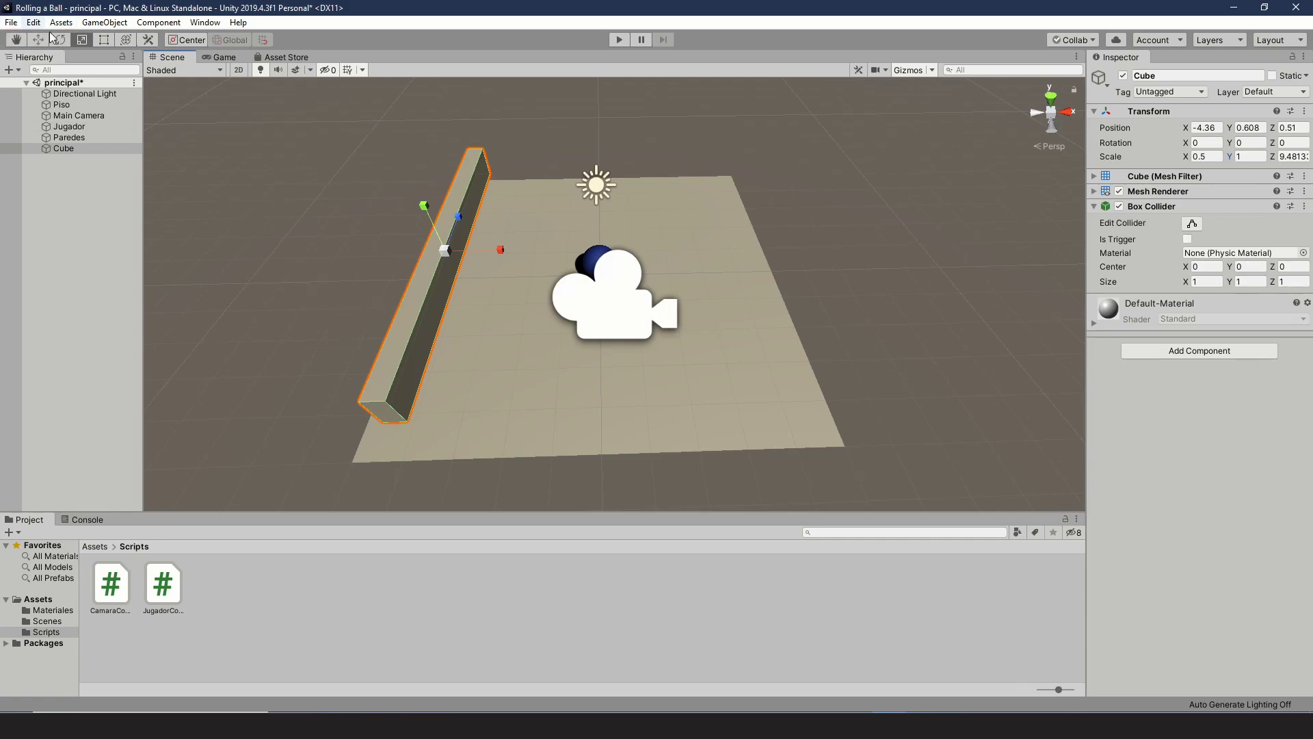
pyautogui.click(19, 41)
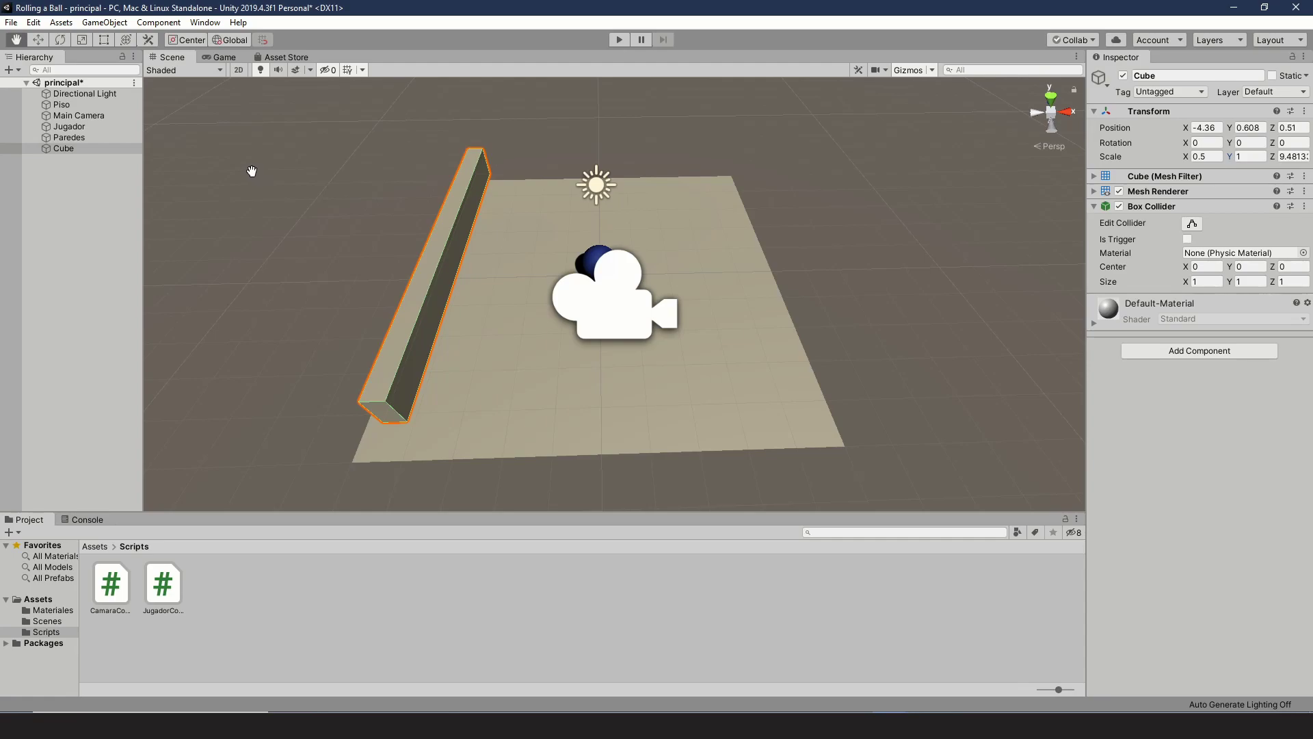
pyautogui.press('w')
pyautogui.press('e')
pyautogui.press('r')
pyautogui.press('q')
pyautogui.press('w')
pyautogui.press('e')
pyautogui.press('r')
pyautogui.press('q')
pyautogui.press('w')
pyautogui.press('e')
pyautogui.press('r')
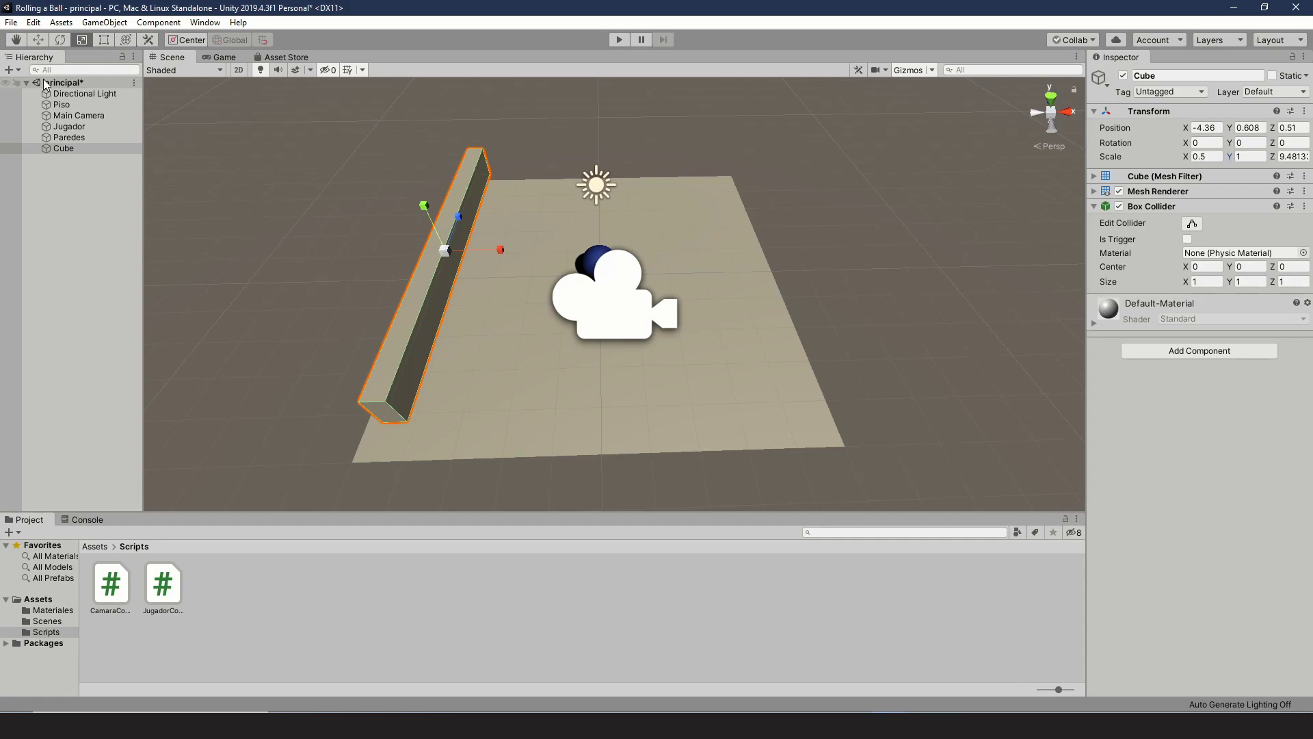
# Align the wall with the floor's west edge at about X -4.74, Z -0.26, and set its Z scale to 10
pyautogui.press('w')
pyautogui.moveTo(456, 227); pyautogui.dragTo(454, 257)
pyautogui.moveTo(262, 284); pyautogui.dragTo(277, 319, button='right')
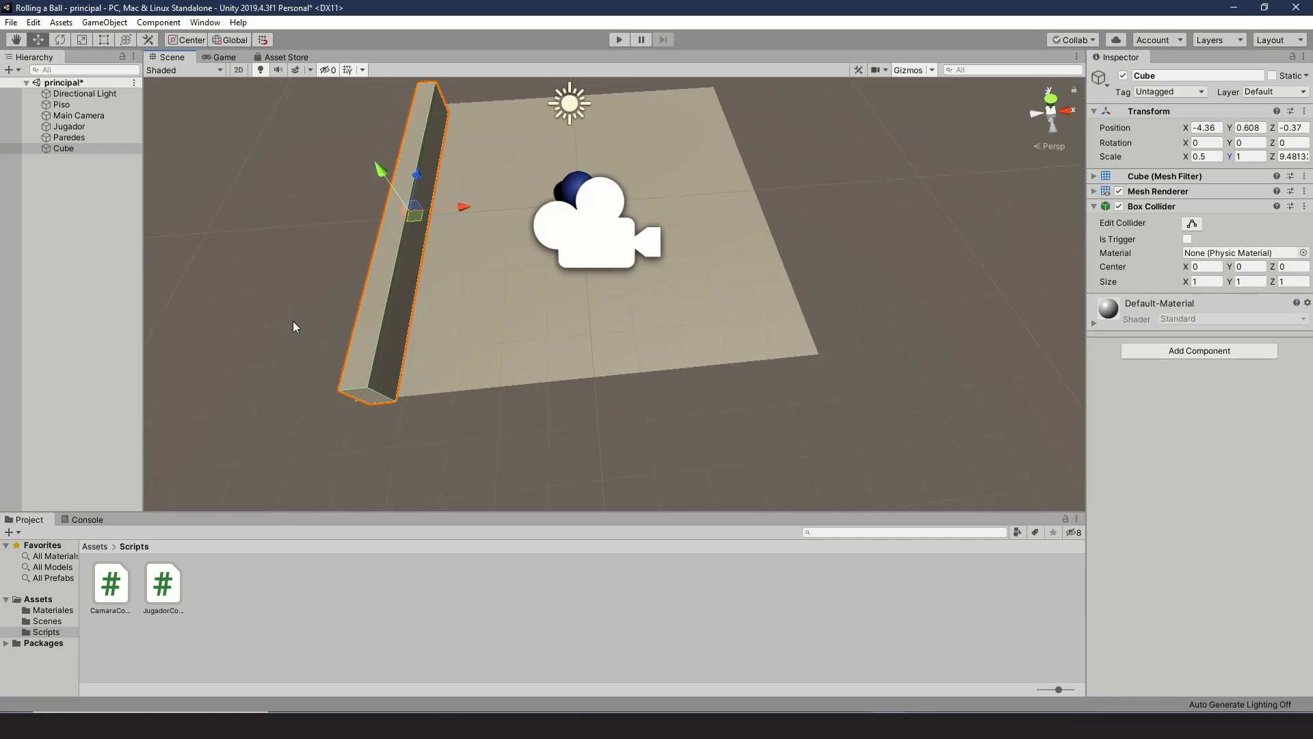
pyautogui.moveTo(308, 314); pyautogui.dragTo(764, 222, button='middle')
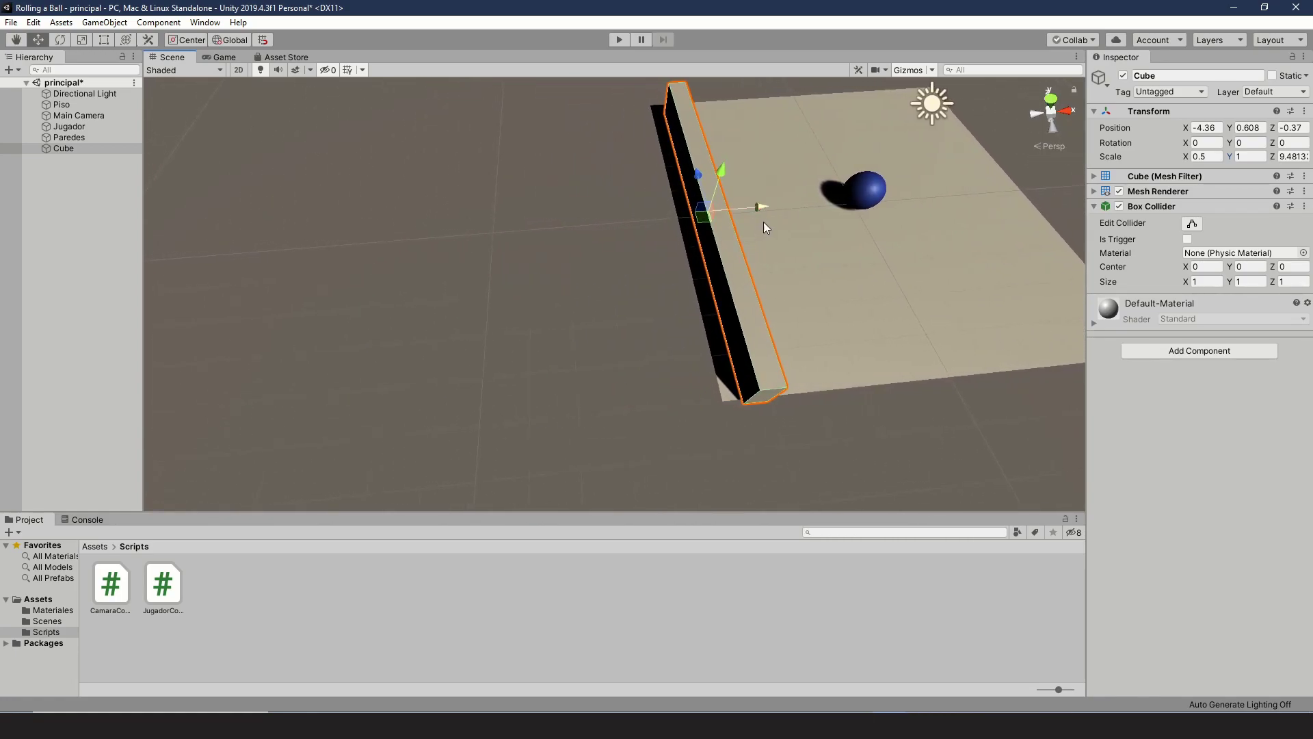
pyautogui.moveTo(701, 185); pyautogui.dragTo(749, 204)
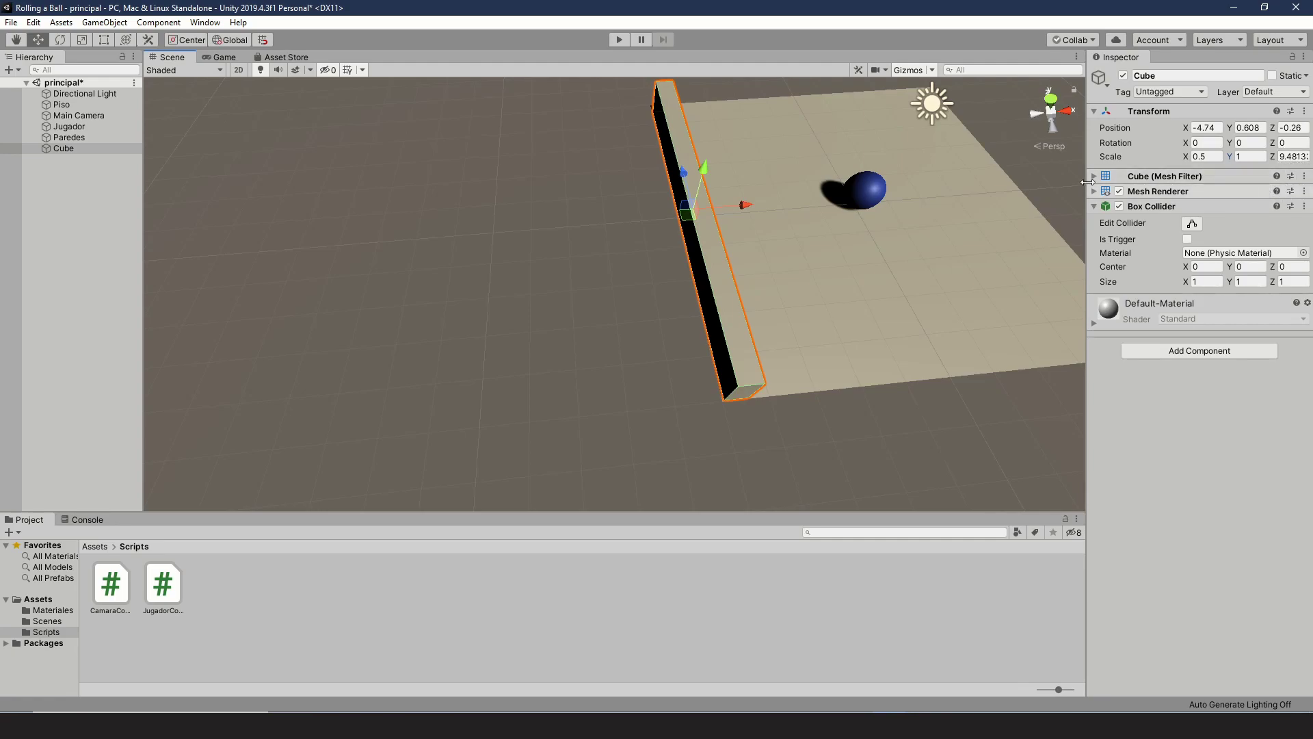
pyautogui.click(1287, 152)
pyautogui.write('10')
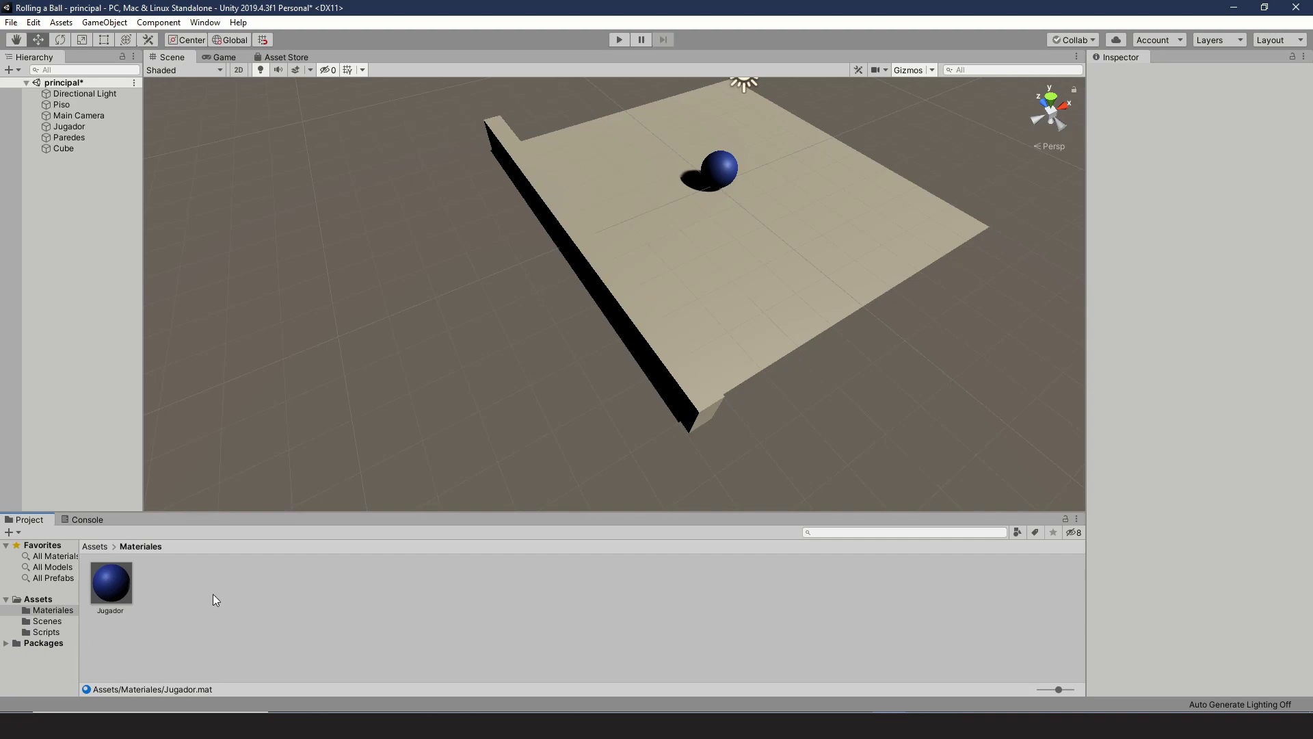
# Create a new material named Paredes in the Materiales folder
pyautogui.click(11, 532)
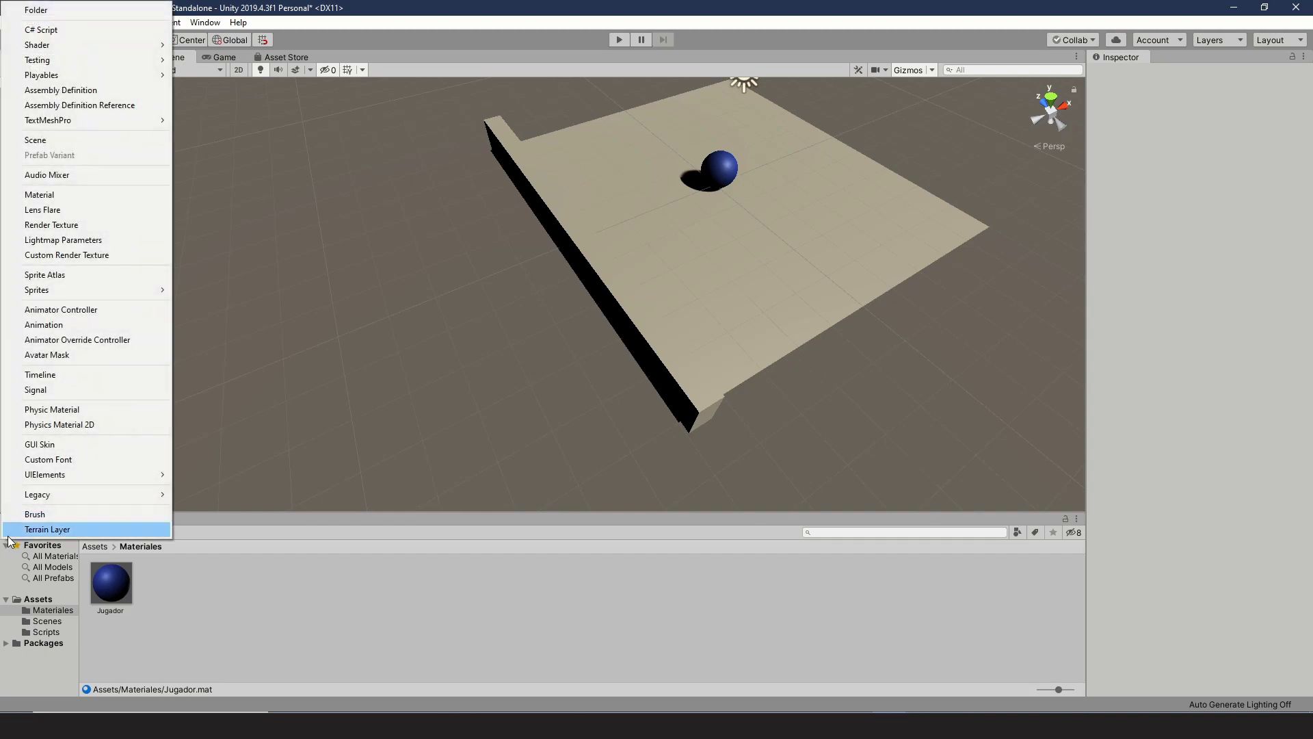
pyautogui.click(82, 194)
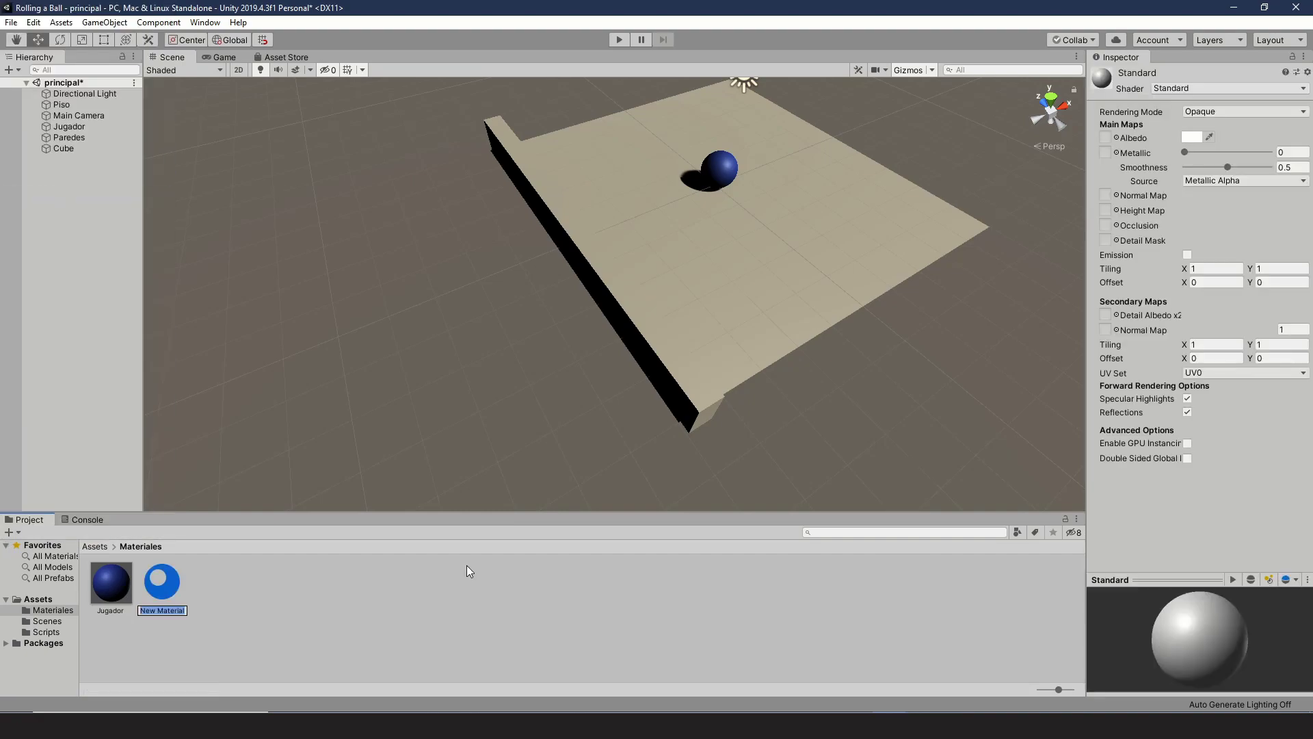
pyautogui.write('Paredes')
pyautogui.press('Return')
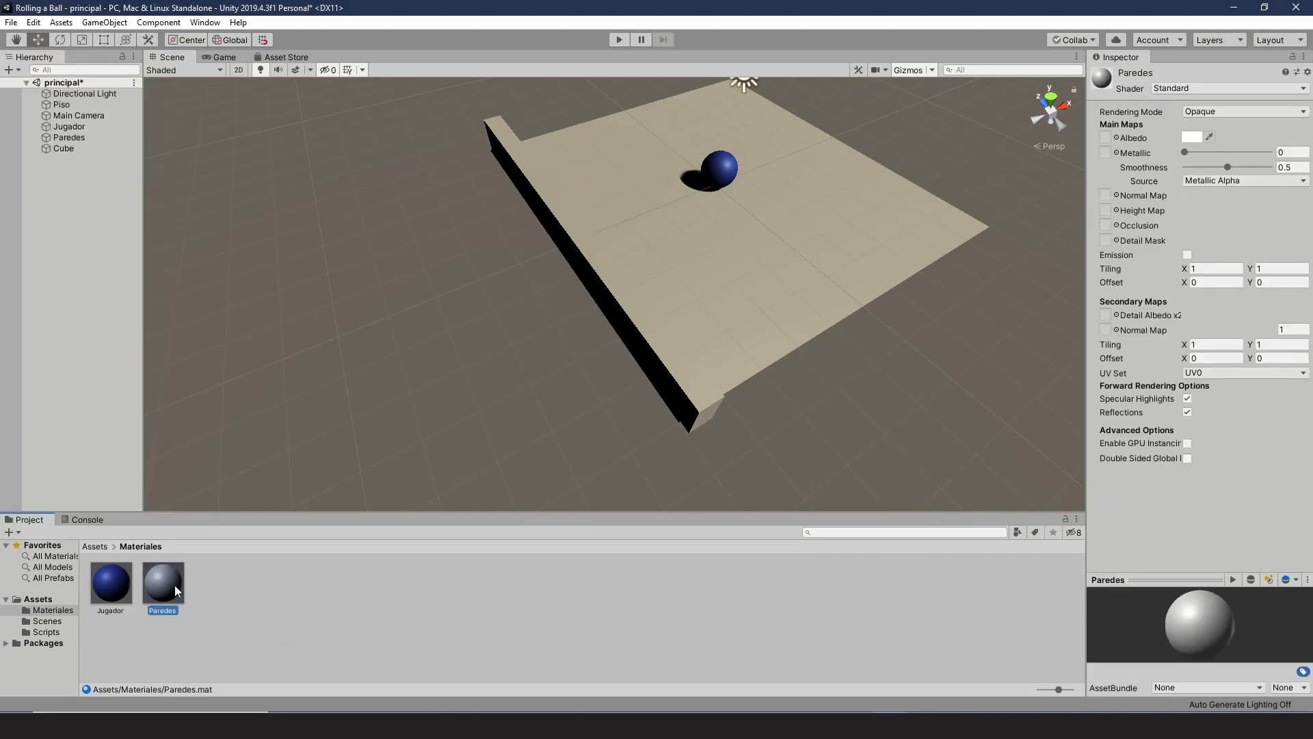
# Set the Paredes material's albedo colour to a yellowish green
pyautogui.click(1192, 137)
pyautogui.click(110, 66)
pyautogui.moveTo(59, 100); pyautogui.dragTo(99, 112)
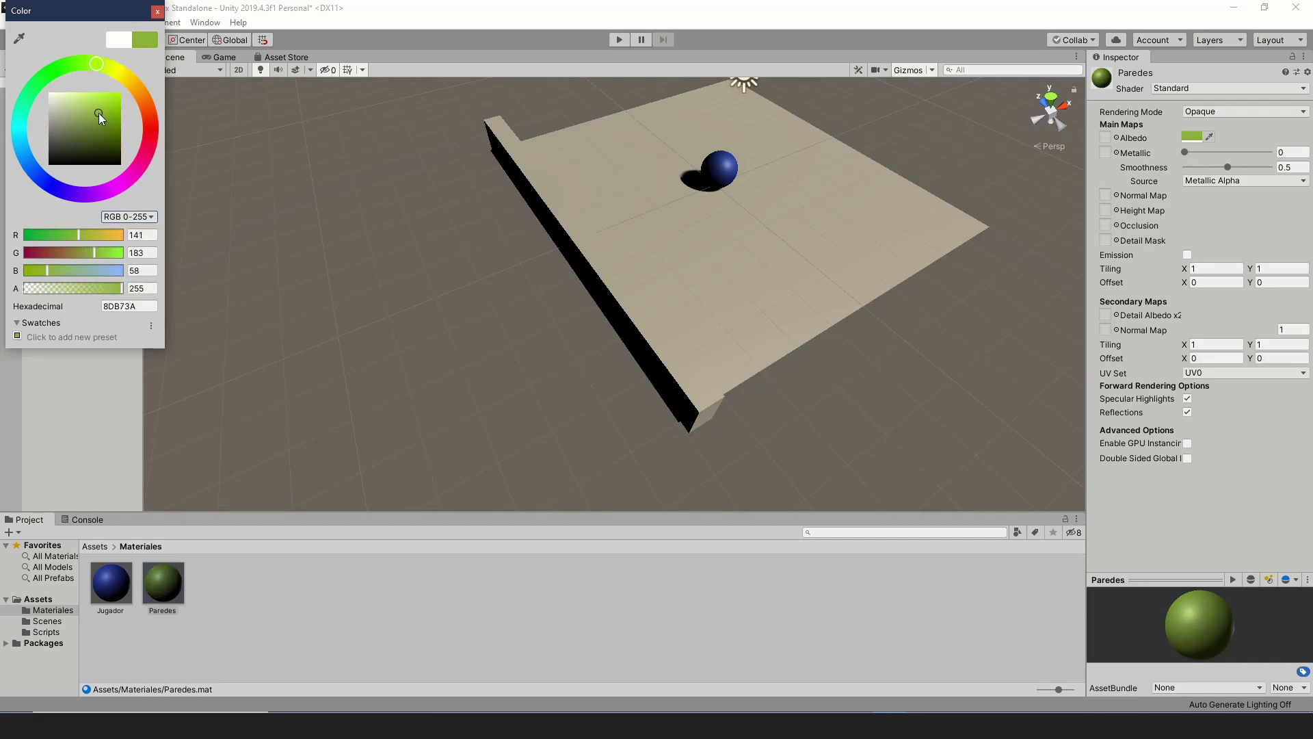
pyautogui.click(104, 95)
pyautogui.click(156, 12)
# Apply the Paredes material to the wall cube in the scene
pyautogui.click(61, 148)
pyautogui.moveTo(163, 583); pyautogui.dragTo(602, 287)
pyautogui.click(678, 643)
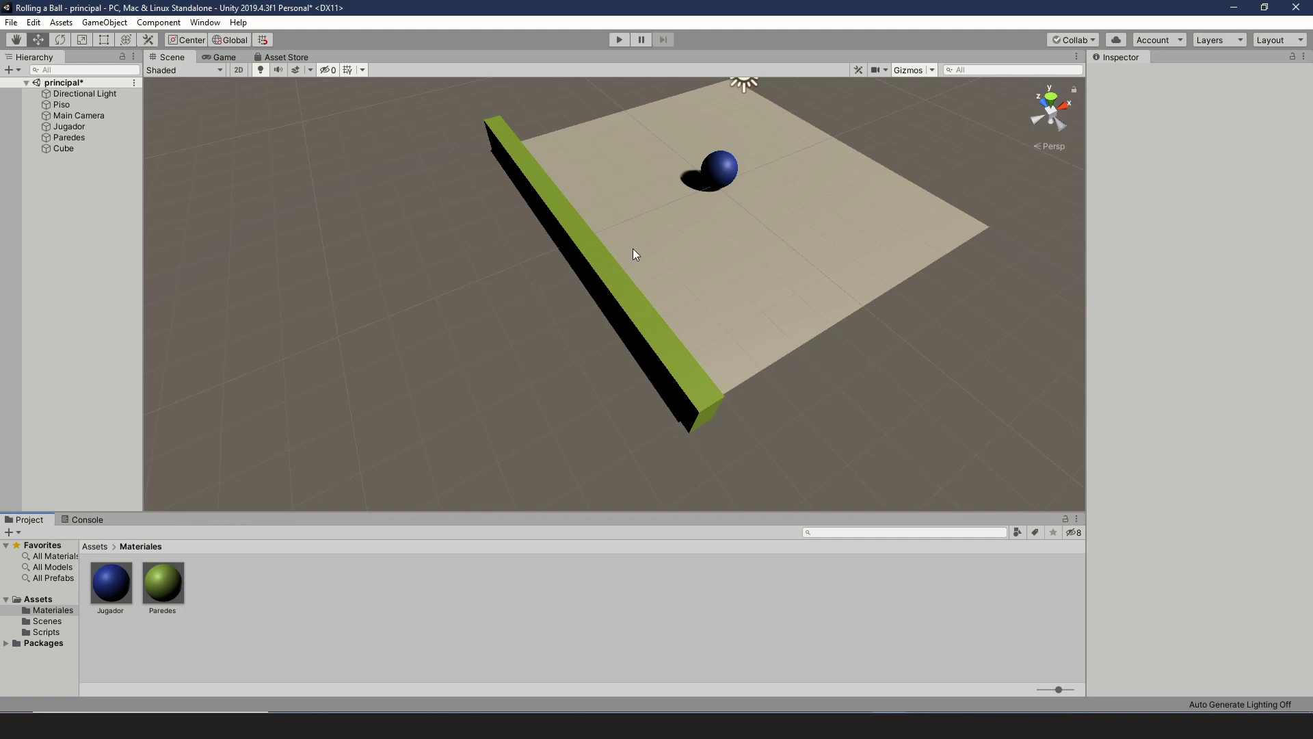
# Rename the wall cube as paredOeste
pyautogui.click(69, 148)
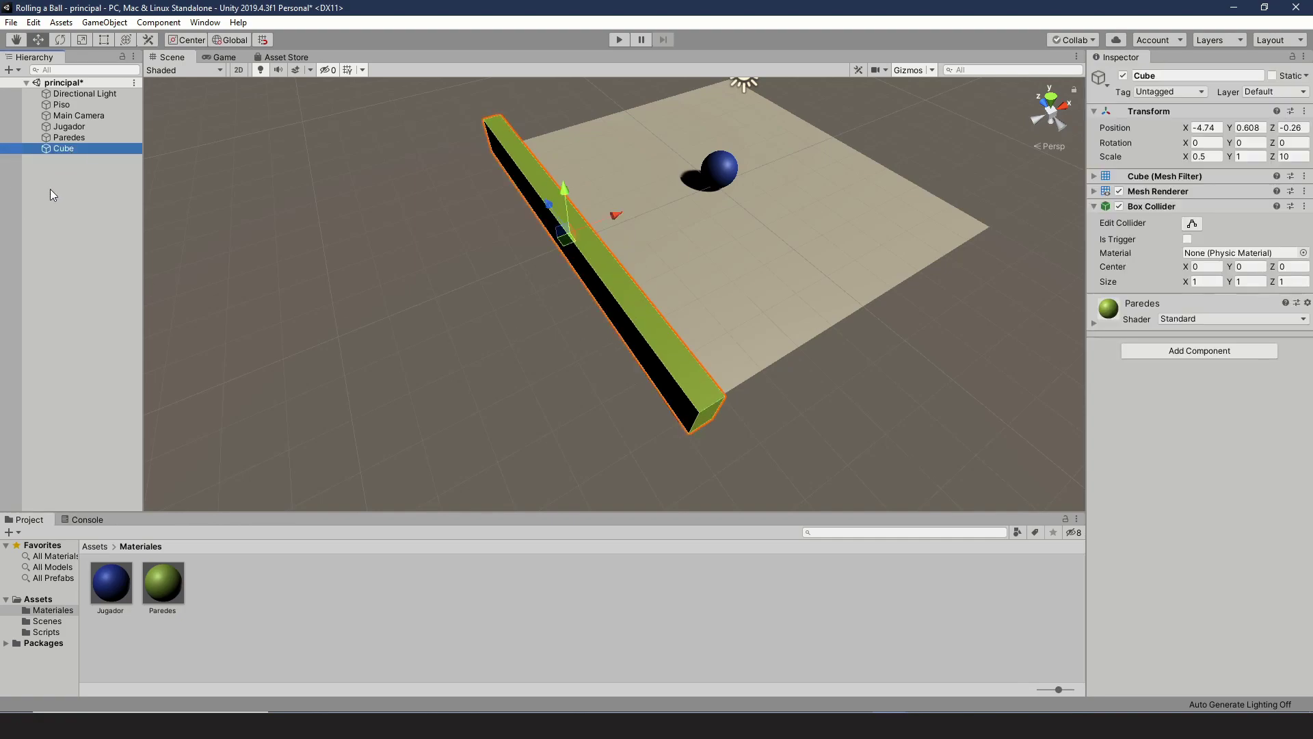
pyautogui.click(1163, 76)
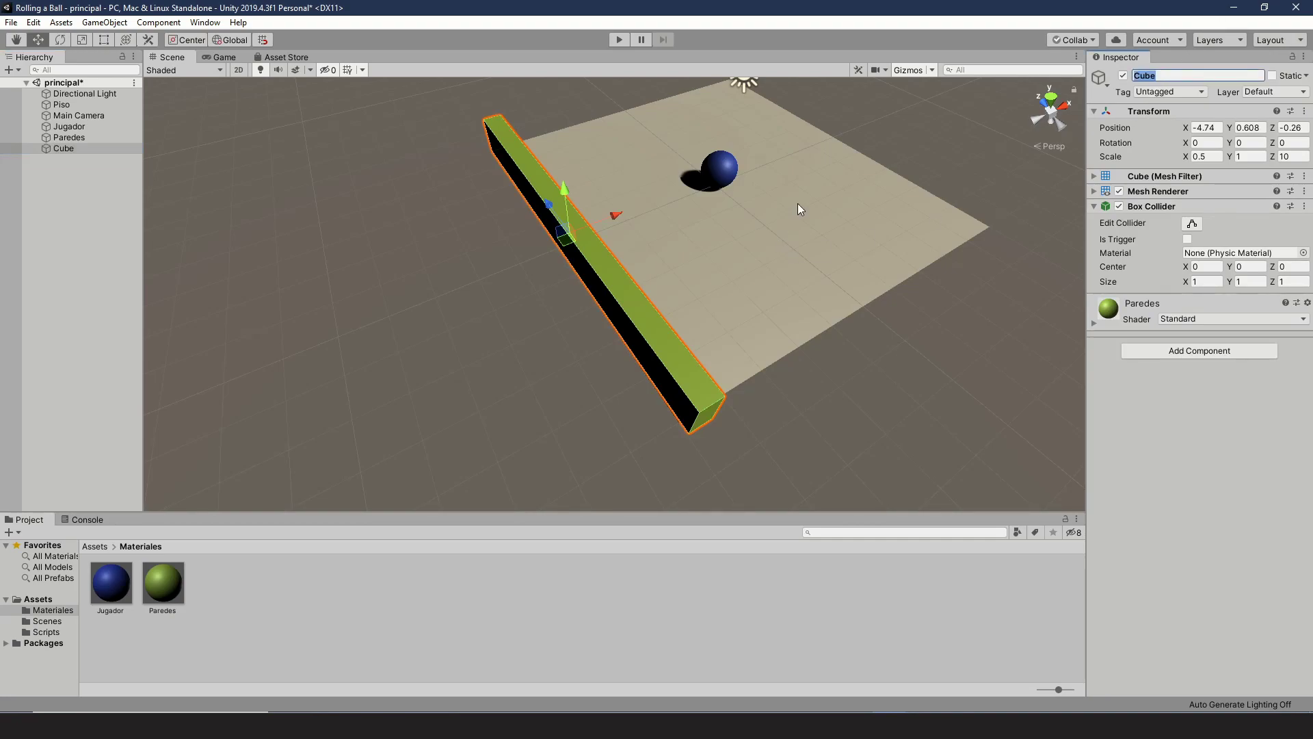
pyautogui.write('paredOeste')
pyautogui.click(759, 625)
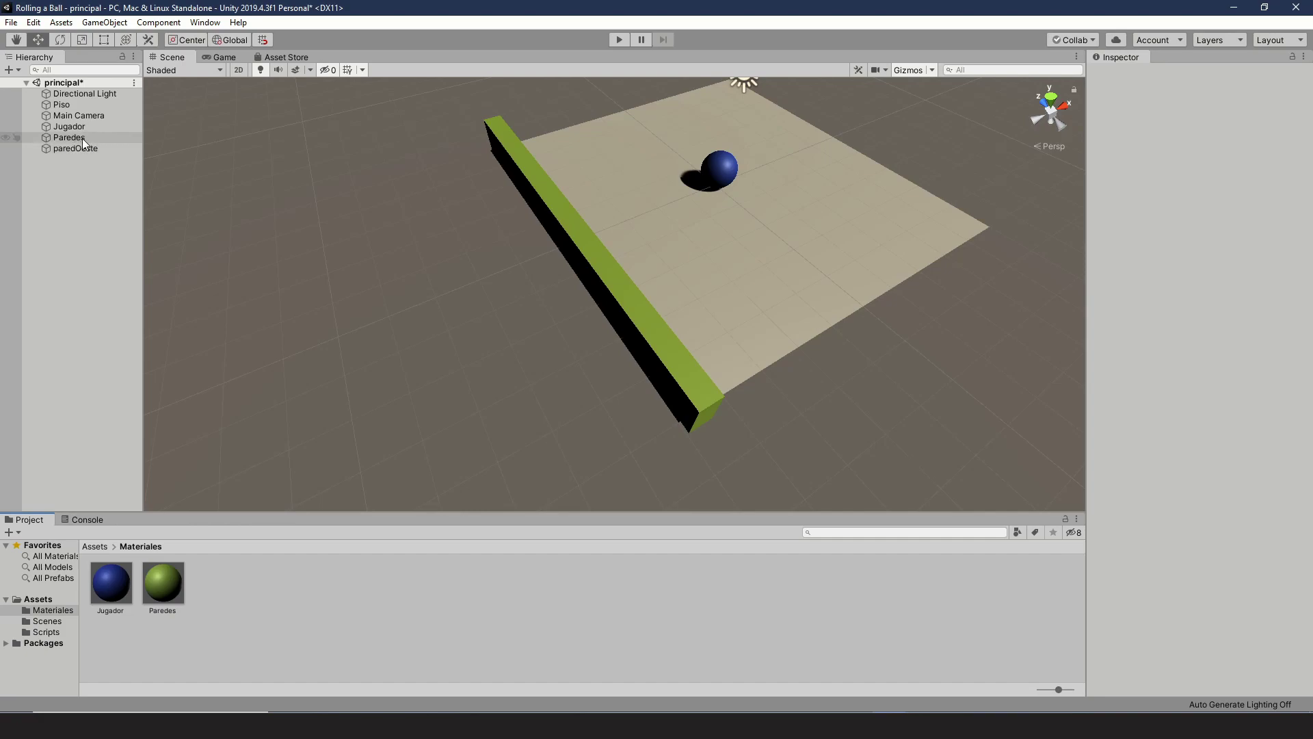
# Nest paredOeste under the Paredes object as its child
pyautogui.moveTo(79, 149); pyautogui.dragTo(81, 137)
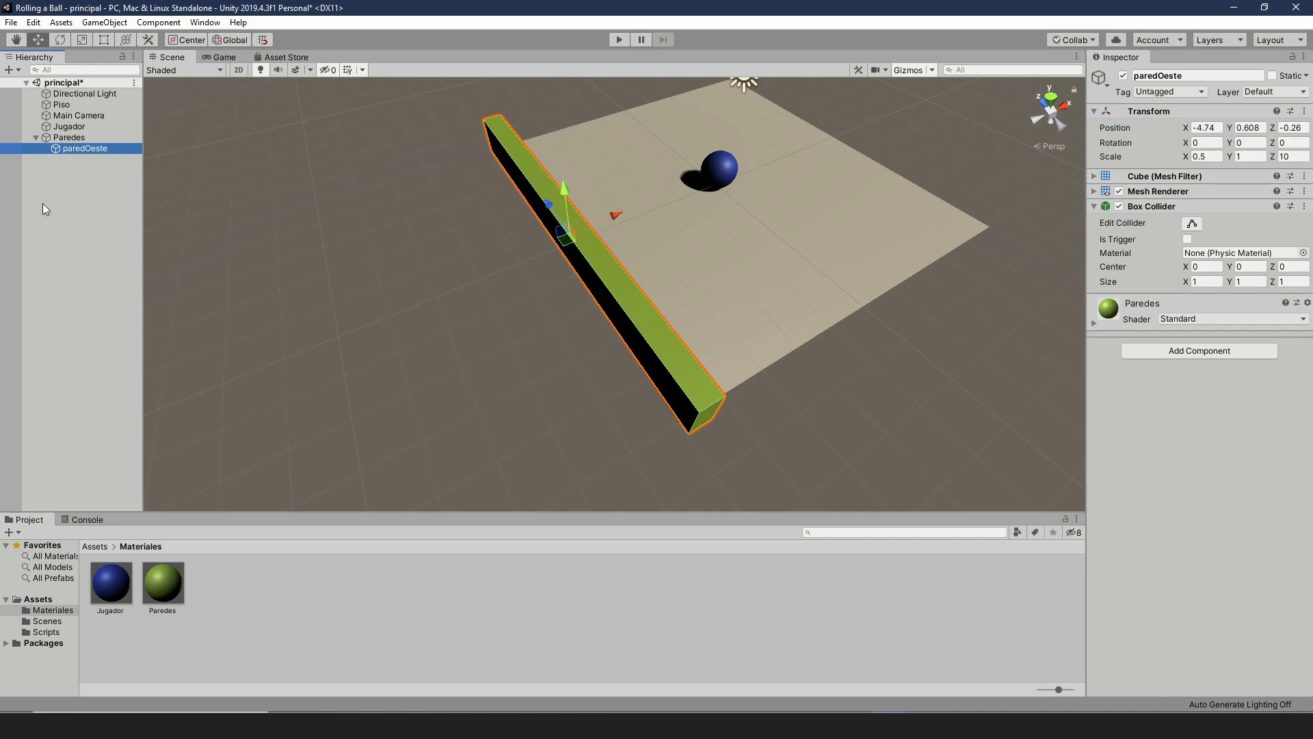
pyautogui.click(64, 136)
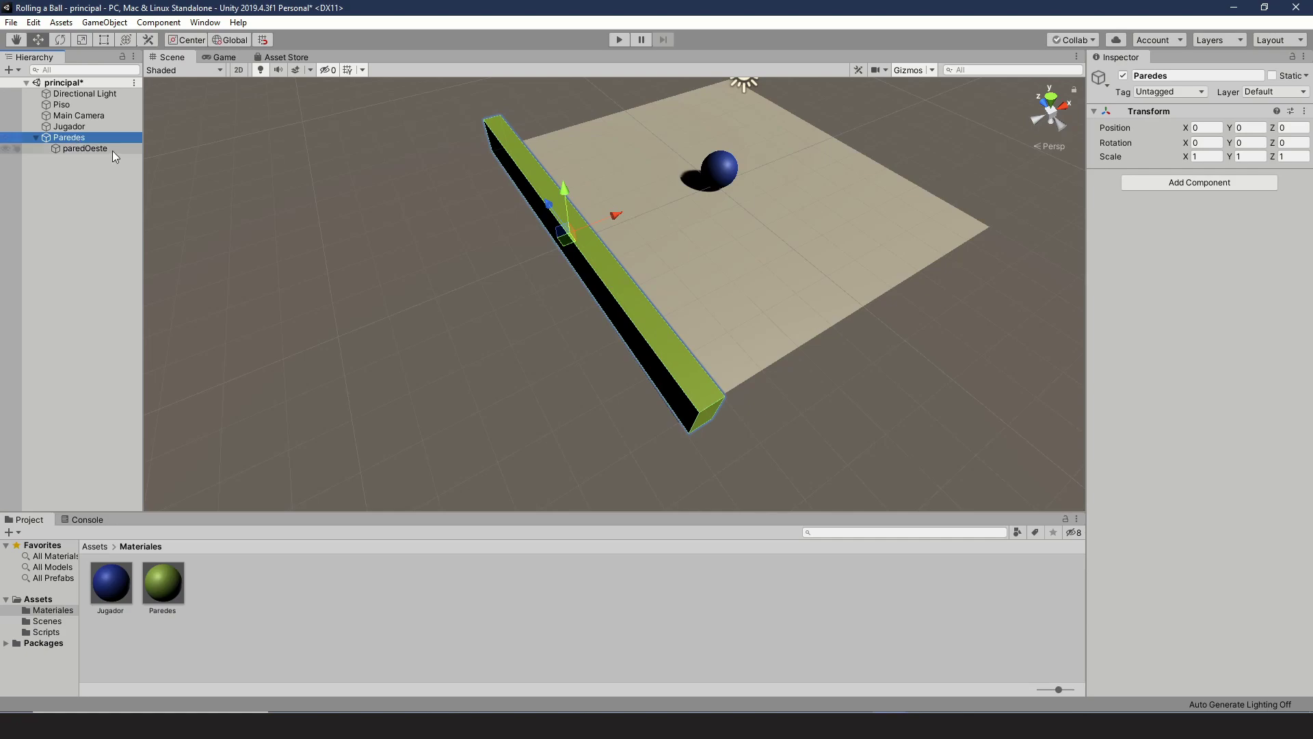
pyautogui.click(490, 238)
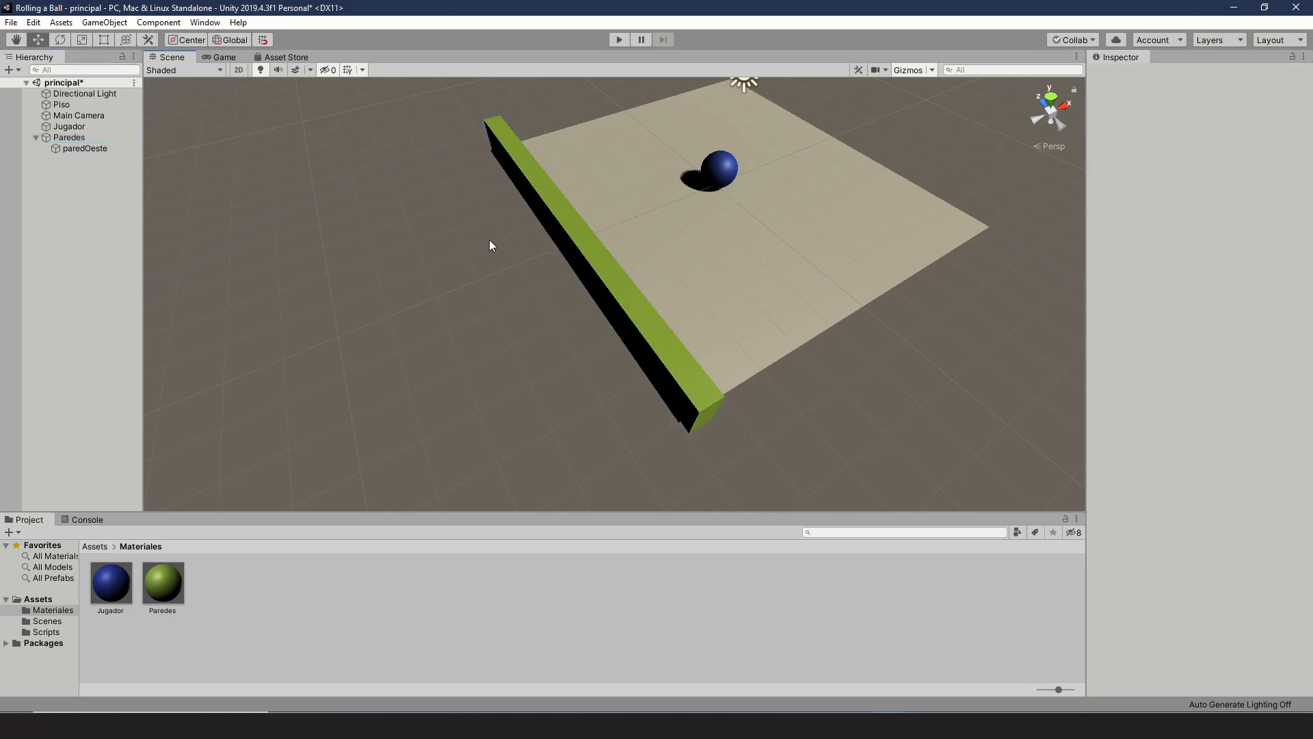
# Nudge the Paredes parent along the X axis and reset its X position to 0
pyautogui.click(75, 138)
pyautogui.moveTo(623, 206)
pyautogui.mouseDown()
pyautogui.moveTo(576, 227)
pyautogui.moveTo(669, 190)
pyautogui.moveTo(605, 219)
pyautogui.moveTo(615, 214)
pyautogui.mouseUp()
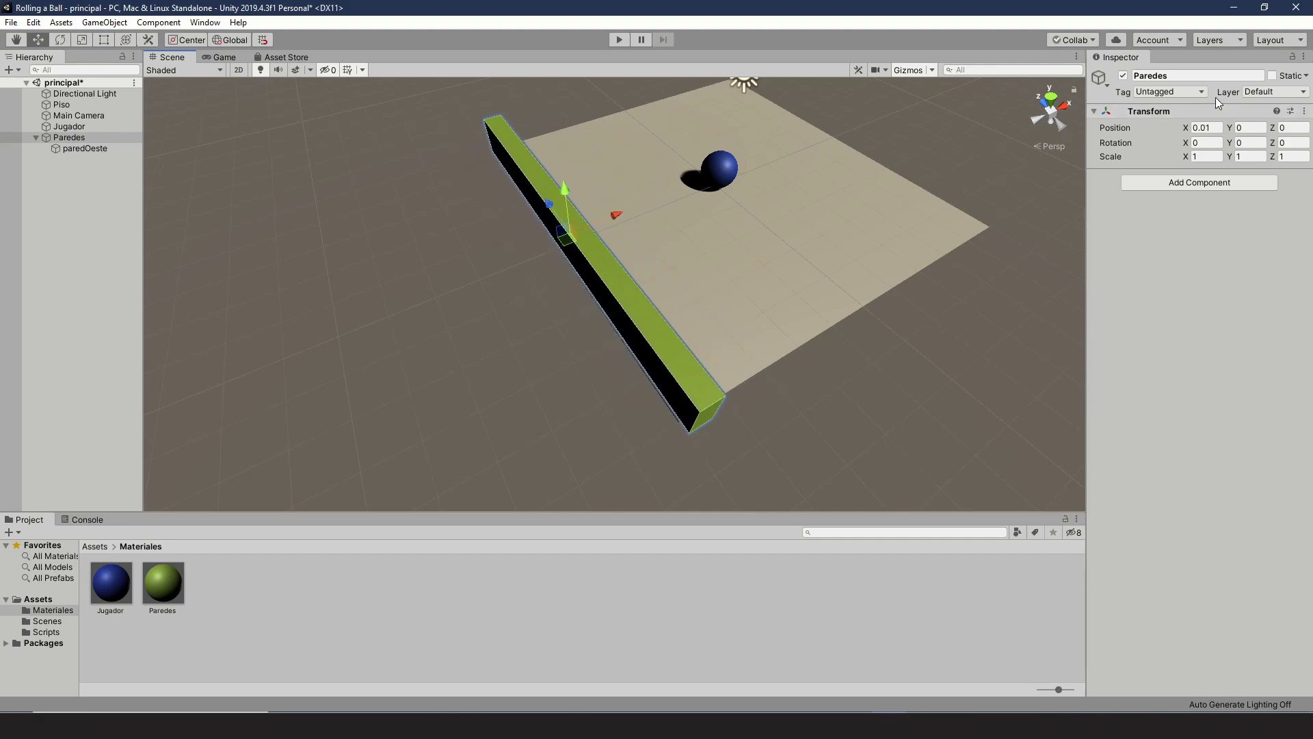
pyautogui.click(1205, 128)
pyautogui.write('0')
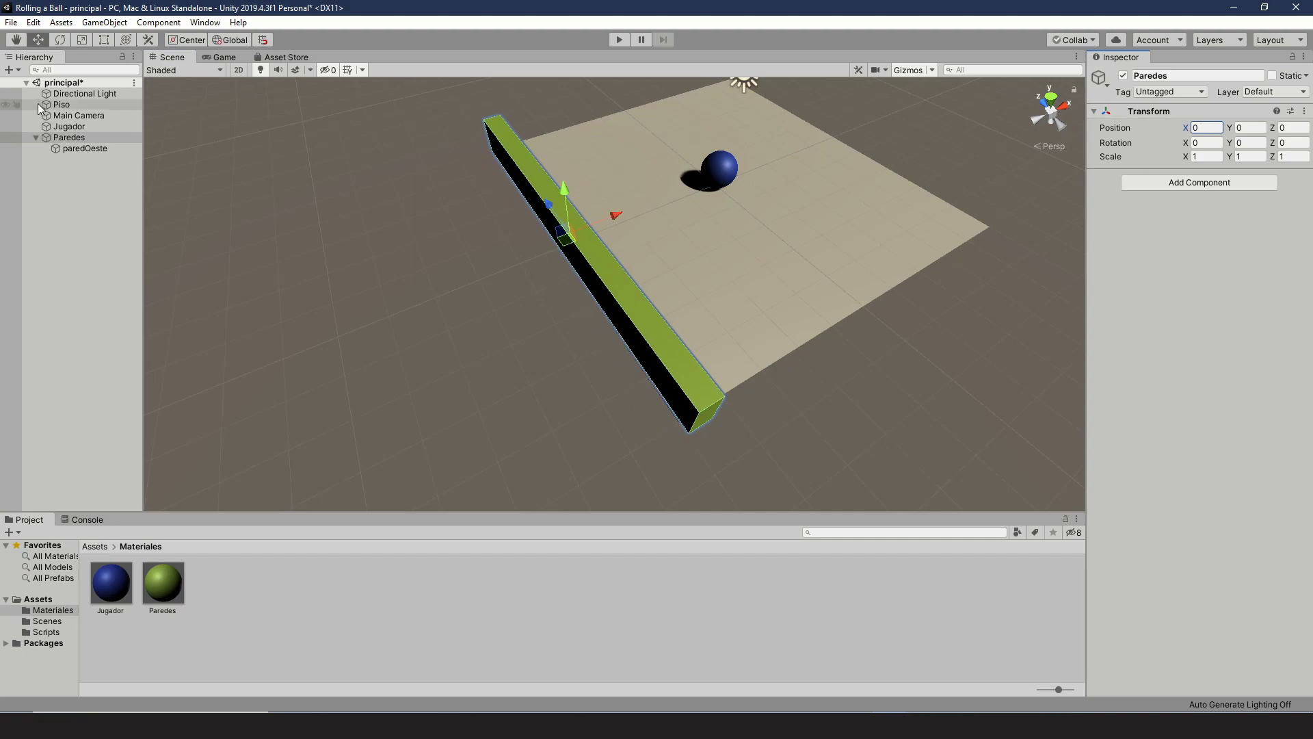
# Duplicate paredOeste and move the copy along X to the opposite edge of the floor, at about X 4.89
pyautogui.click(82, 148)
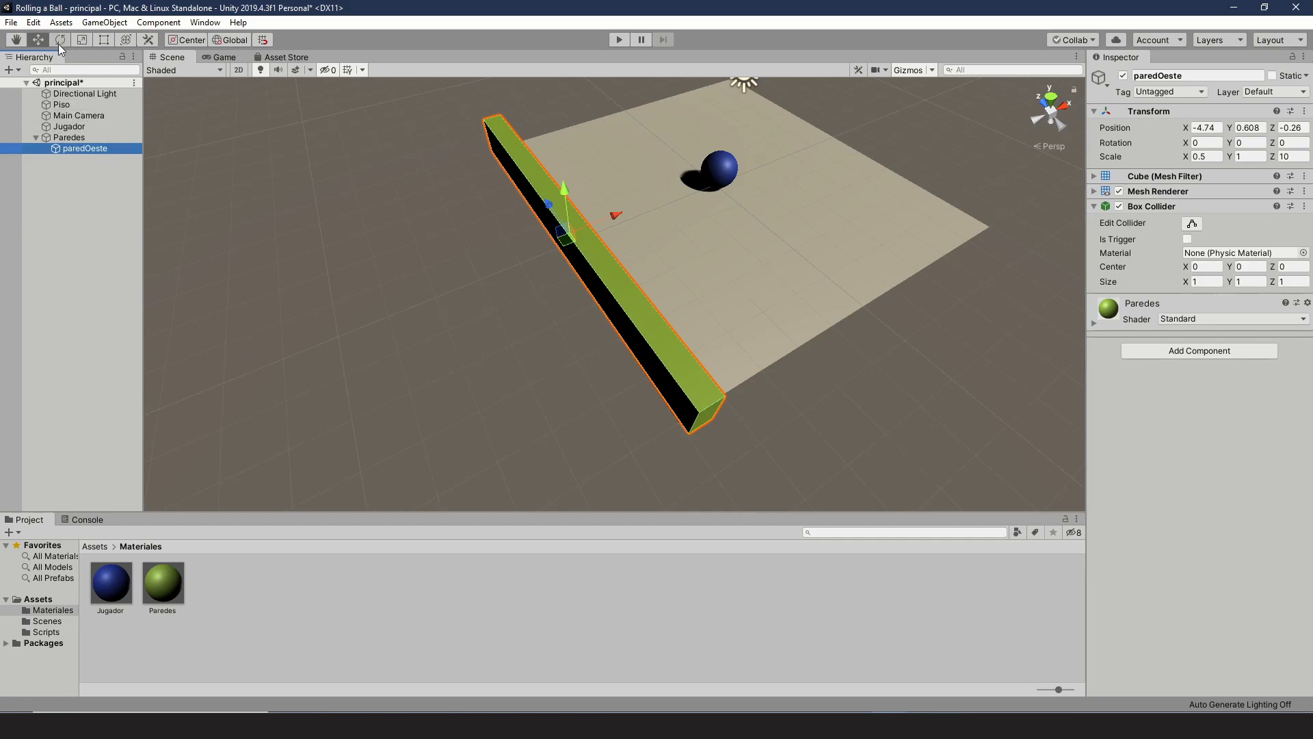
pyautogui.click(55, 203)
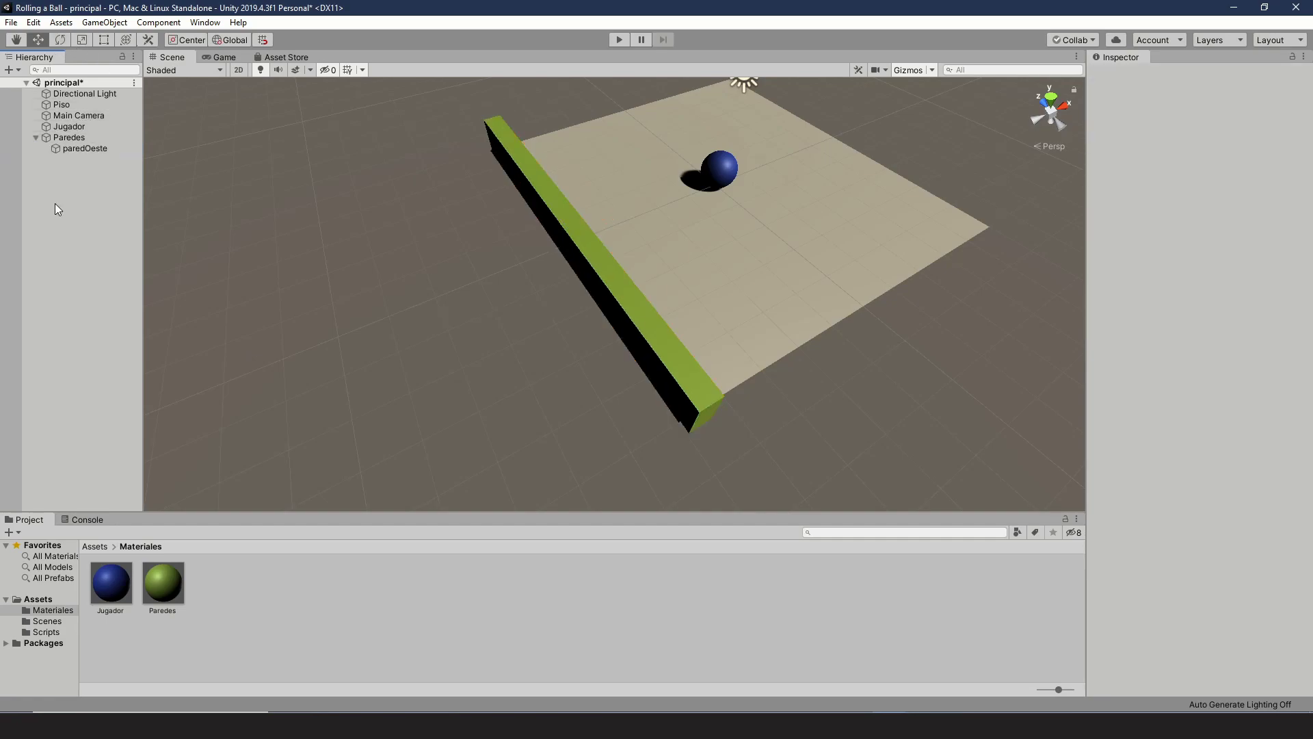
pyautogui.click(68, 150)
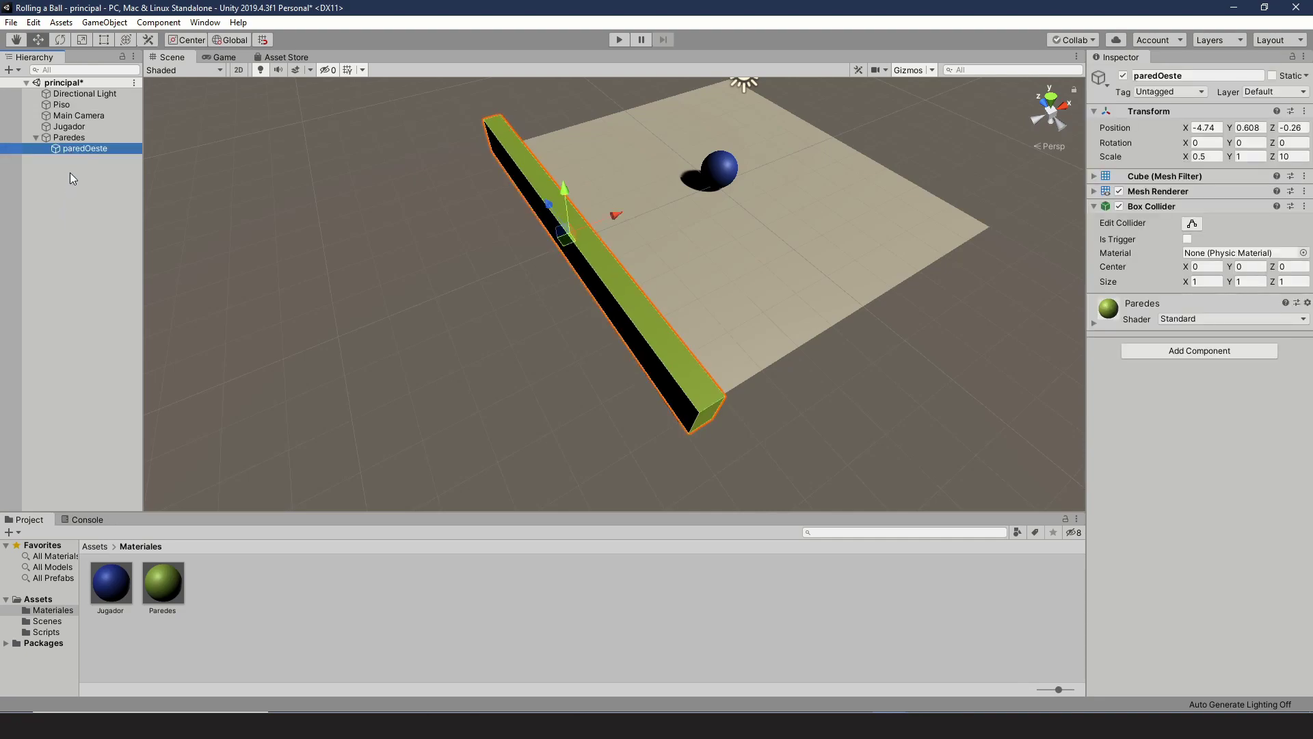
pyautogui.rightClick(74, 152)
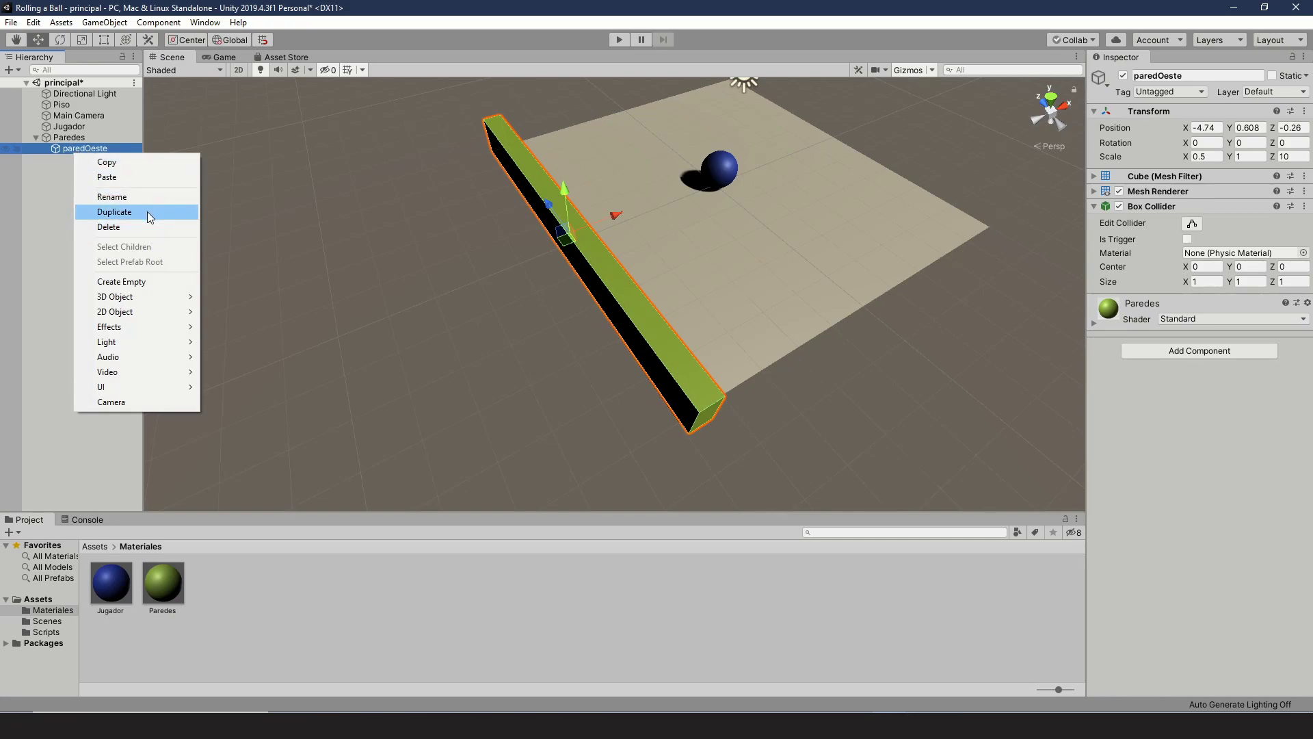
pyautogui.click(114, 213)
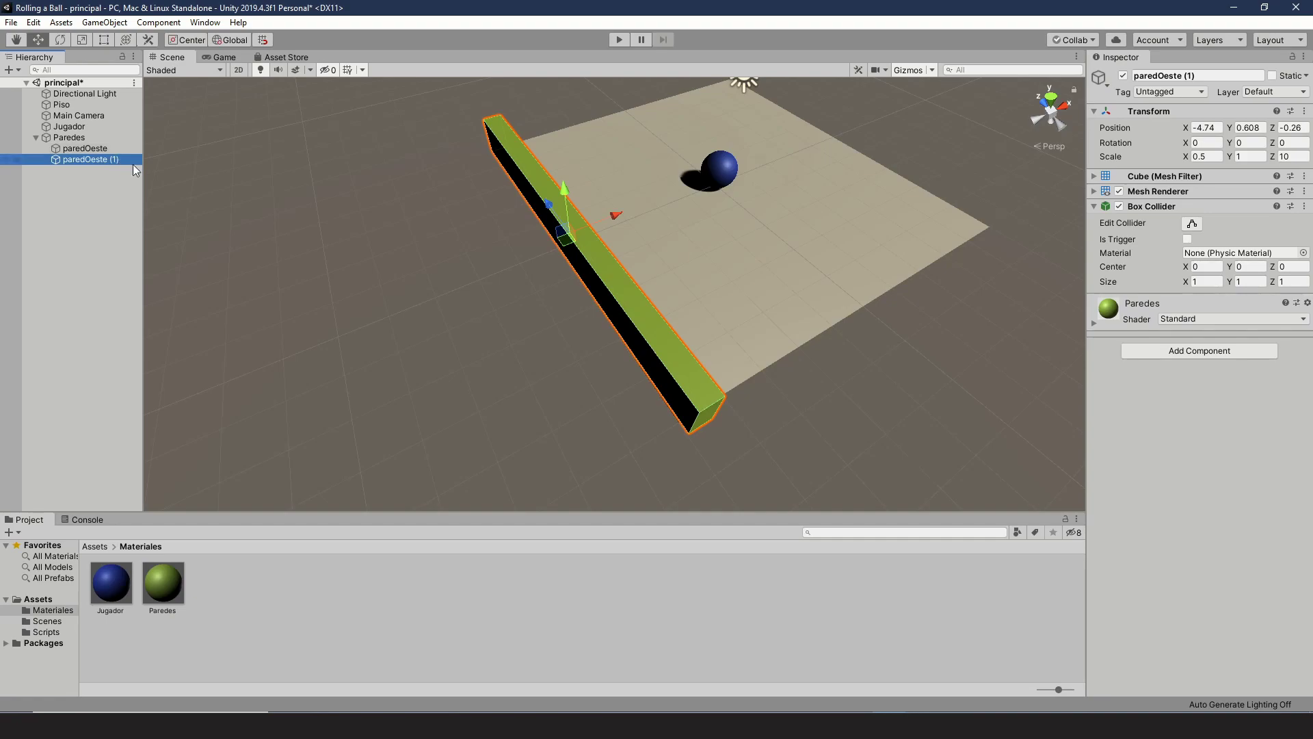
pyautogui.moveTo(621, 215); pyautogui.dragTo(975, 67)
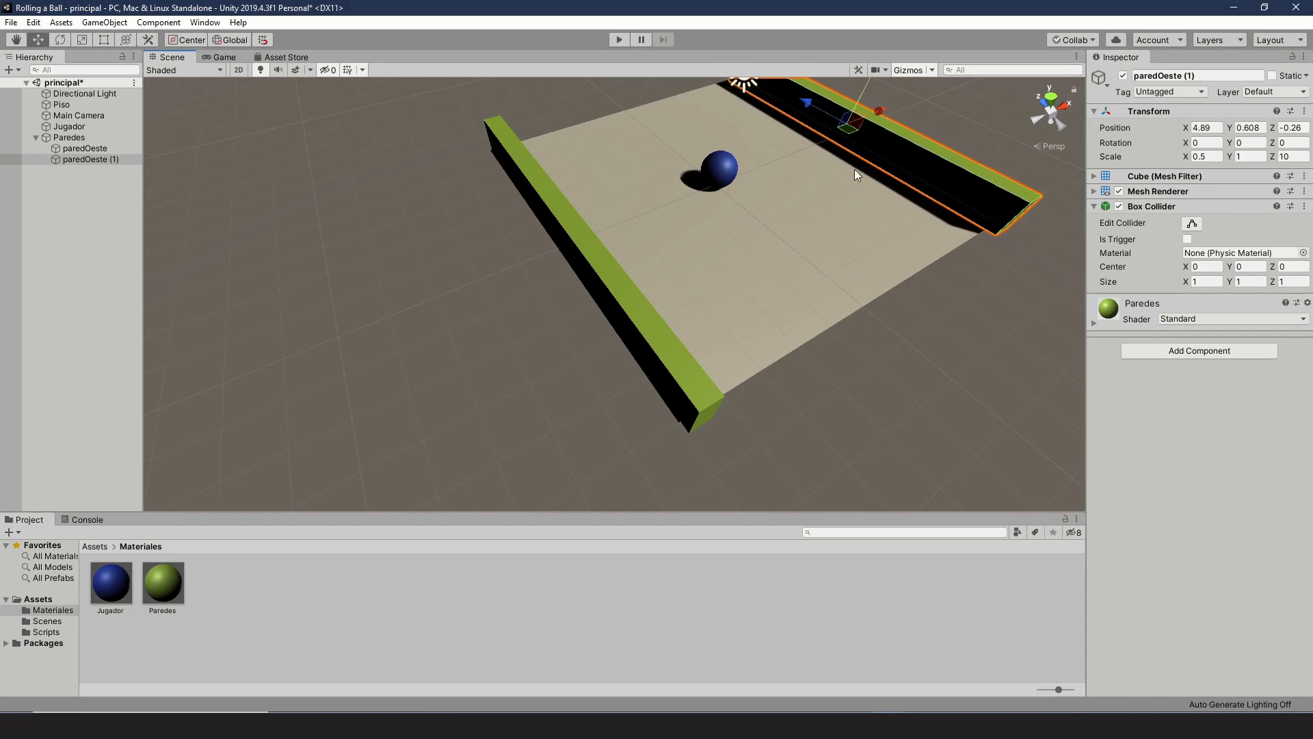
# Rename the duplicated wall at the floor's east edge as paredEste
pyautogui.click(1200, 73)
pyautogui.hotkey('ctrl', 'a')
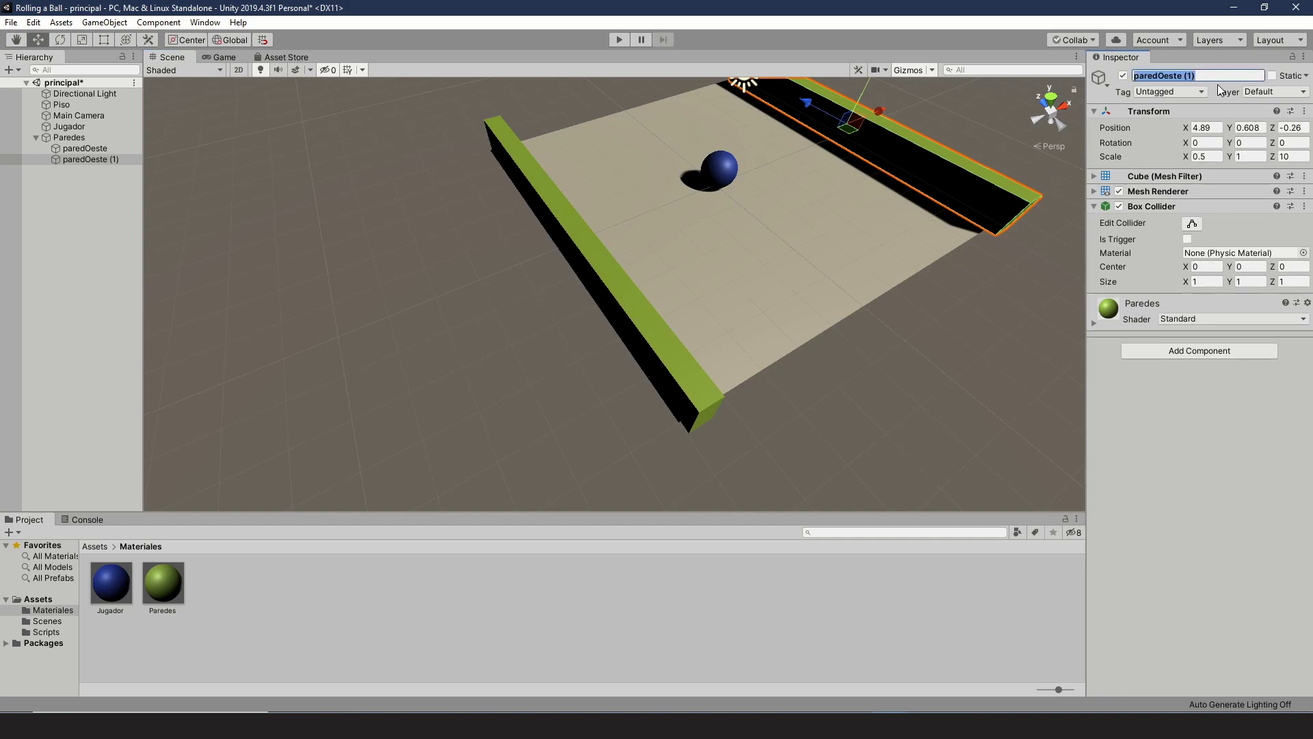
pyautogui.press('Right')
pyautogui.press('BackSpace')
pyautogui.press('BackSpace')
pyautogui.press('BackSpace')
pyautogui.press('BackSpace')
pyautogui.press('BackSpace')
pyautogui.press('BackSpace')
pyautogui.press('BackSpace')
pyautogui.press('BackSpace')
pyautogui.press('BackSpace')
pyautogui.write('Este')
pyautogui.click(68, 202)
# Duplicate paredEste and move the copy along X to the middle of the floor, at about X -0.52
pyautogui.click(80, 159)
pyautogui.hotkey('ctrl', 'd')
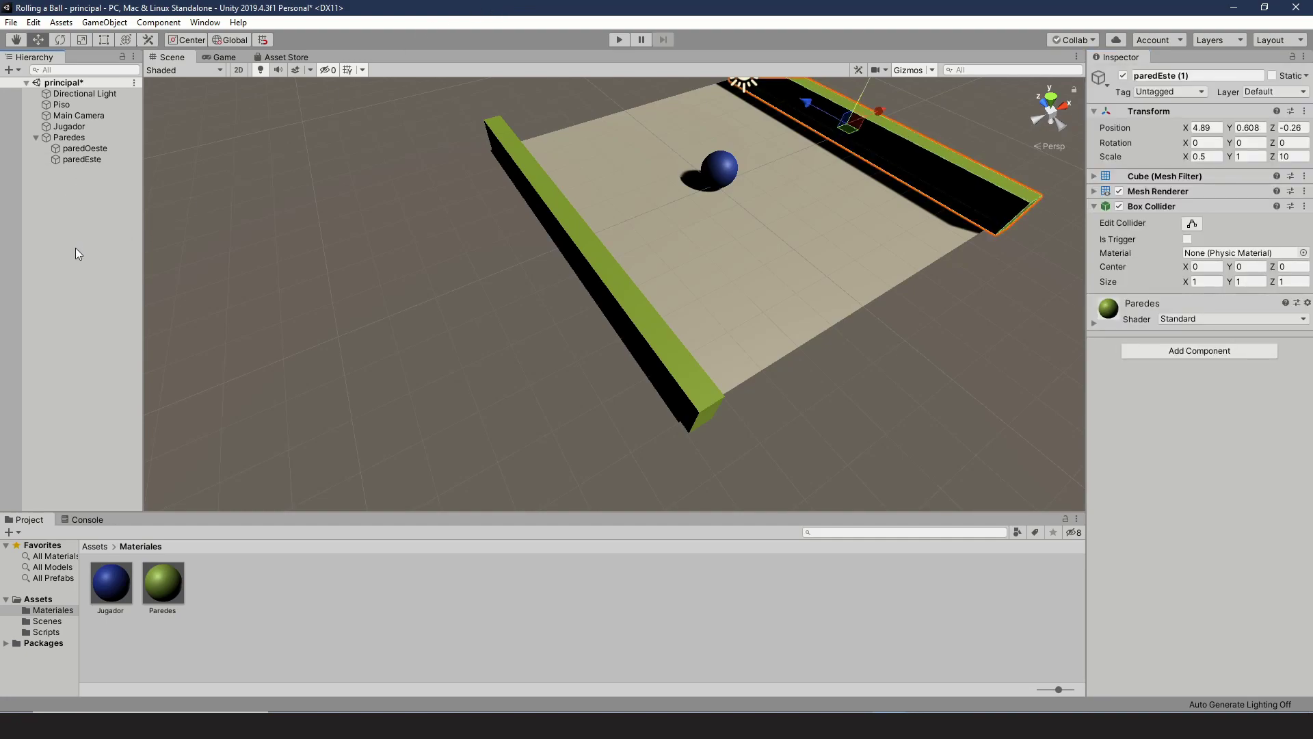
pyautogui.moveTo(881, 105); pyautogui.dragTo(765, 149)
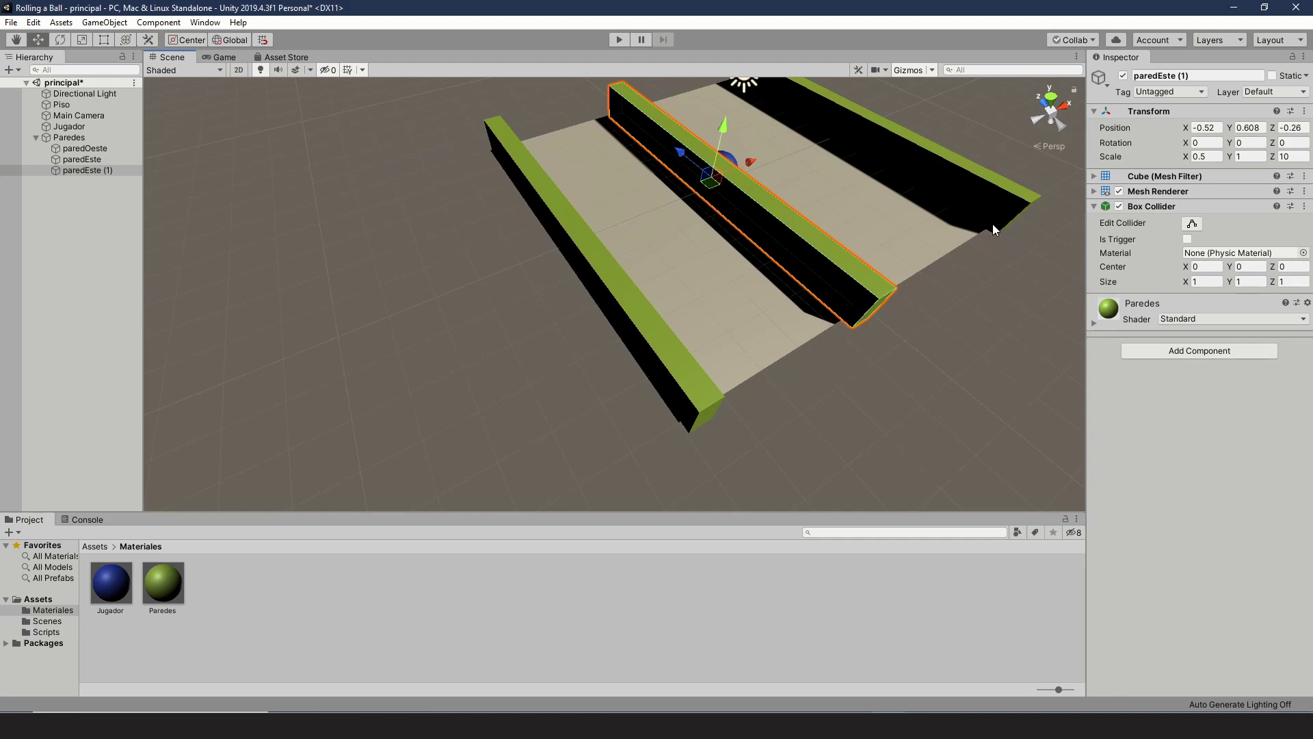
# Try rotating the middle wall 90 degrees about the Y axis, and reset its Y rotation to 0
pyautogui.click(62, 39)
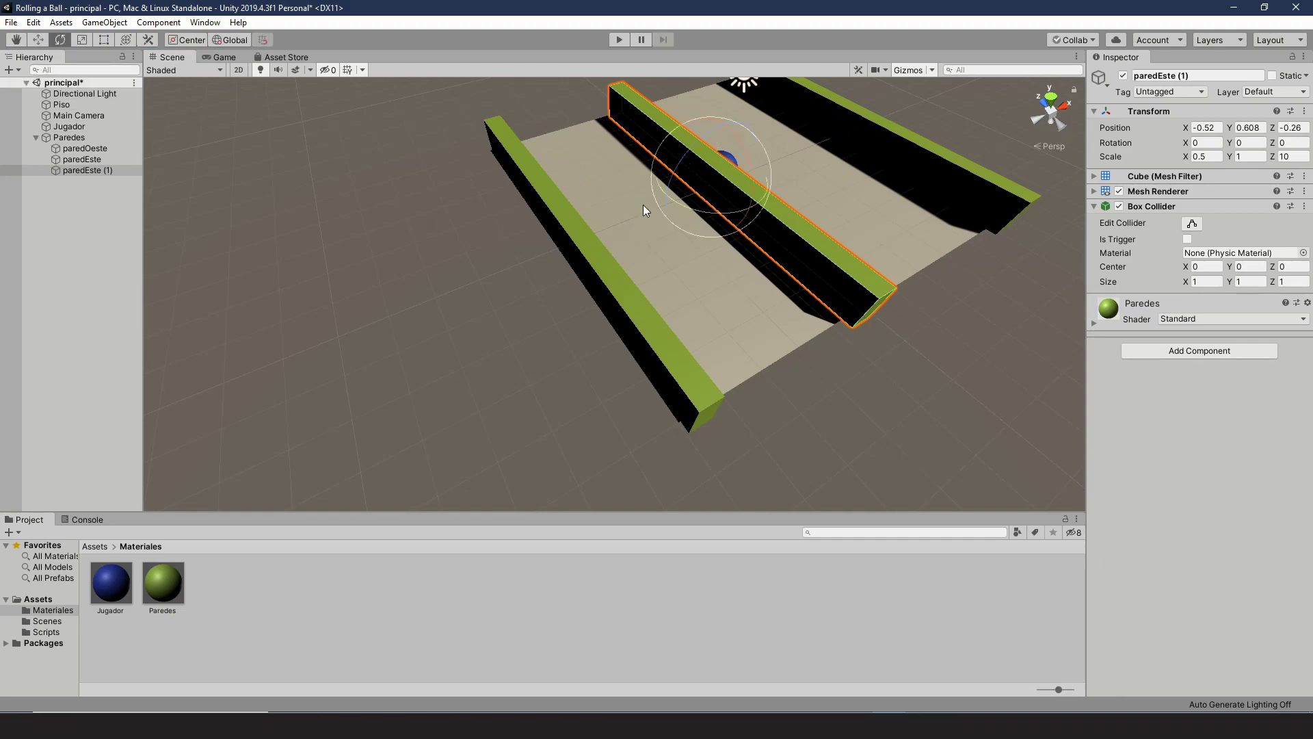
pyautogui.moveTo(687, 205); pyautogui.dragTo(709, 244)
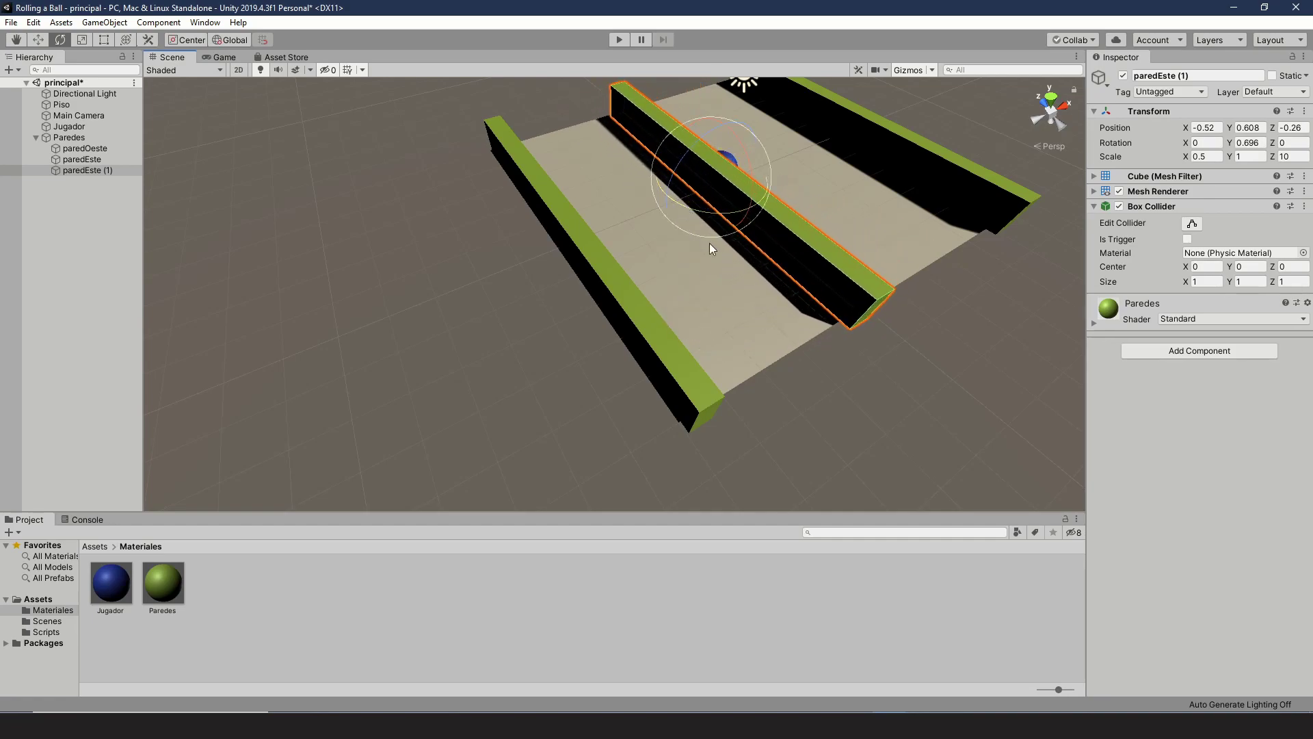
pyautogui.click(1251, 142)
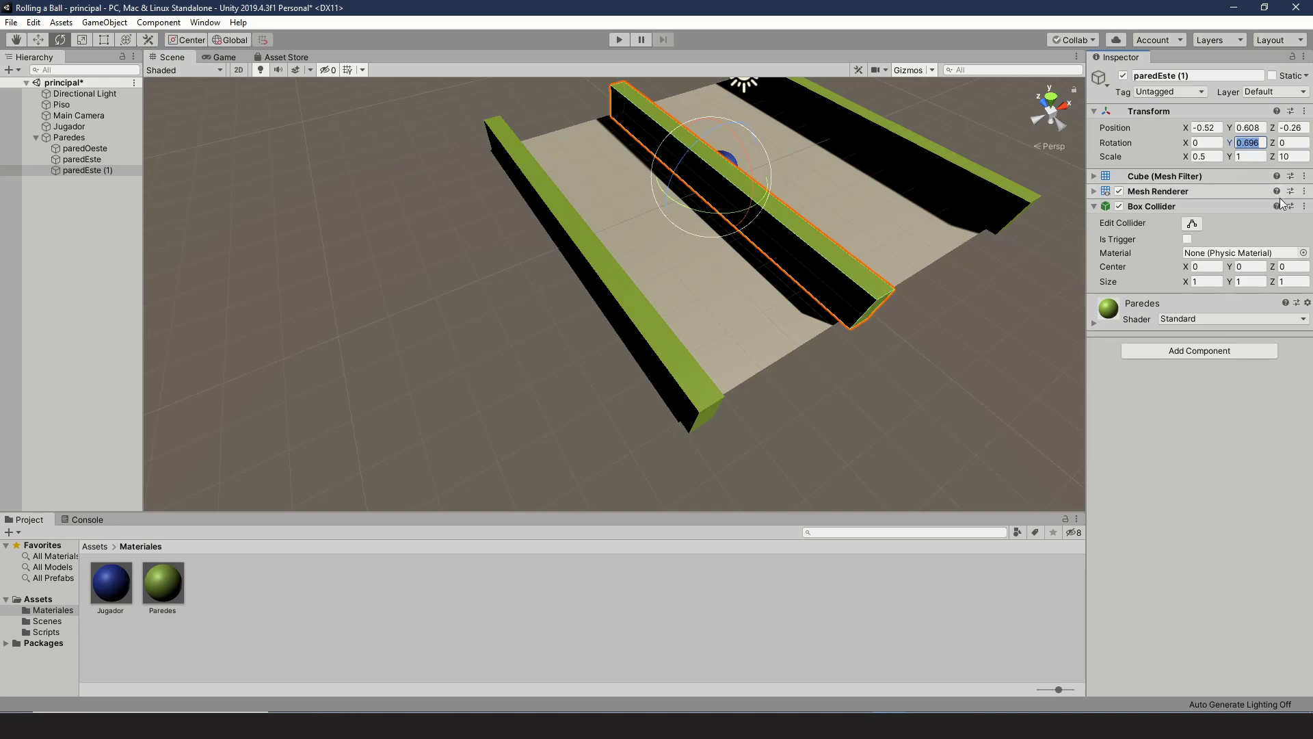
pyautogui.write('90')
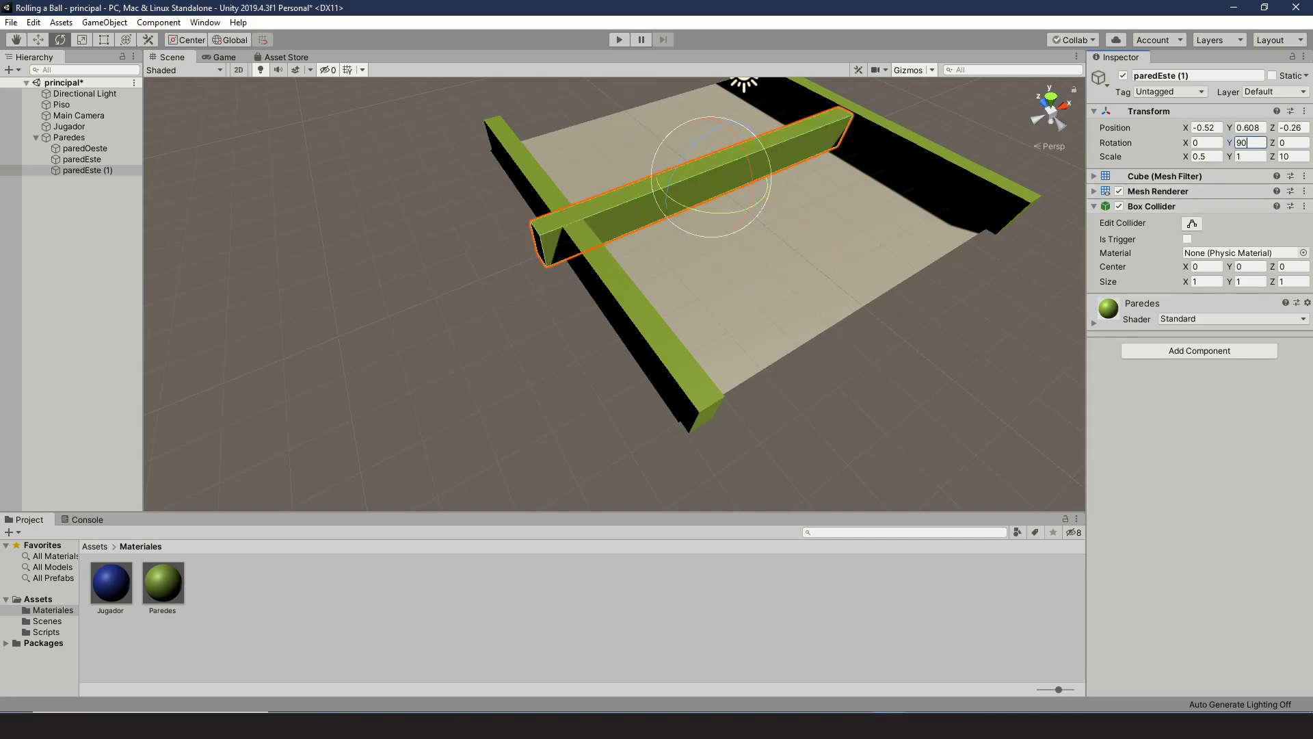
pyautogui.moveTo(1253, 143); pyautogui.dragTo(1229, 143)
pyautogui.write('0')
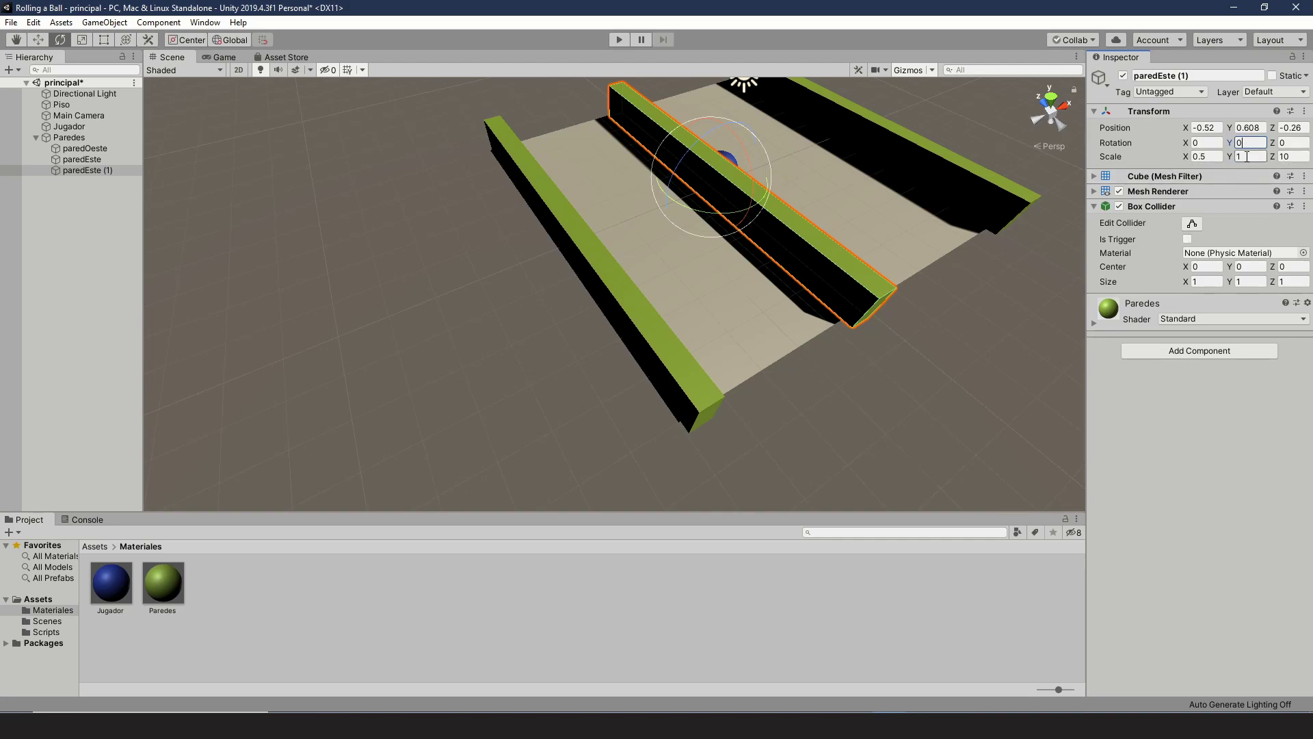
# Turn the middle wall crosswise by setting its X scale to 10 and its Z scale to 0.5
pyautogui.click(1214, 158)
pyautogui.write('10')
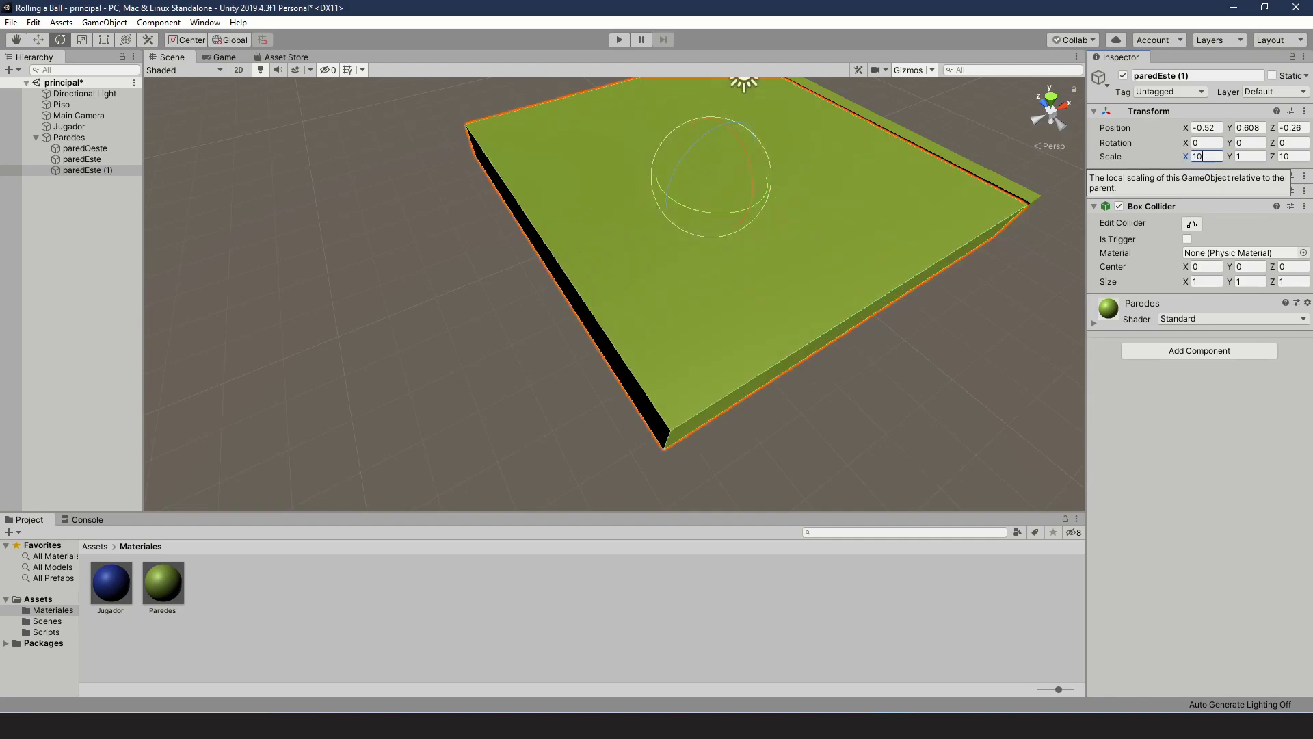
pyautogui.click(1300, 157)
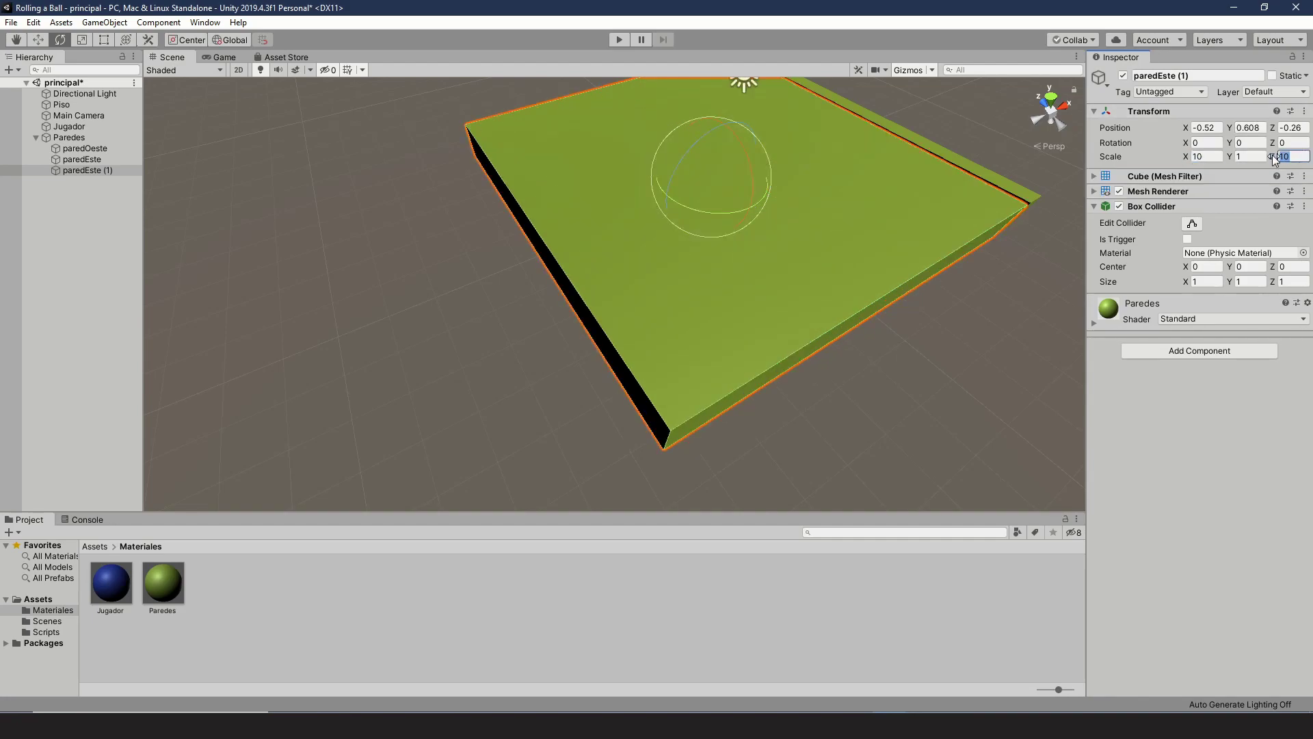
pyautogui.write('0.5')
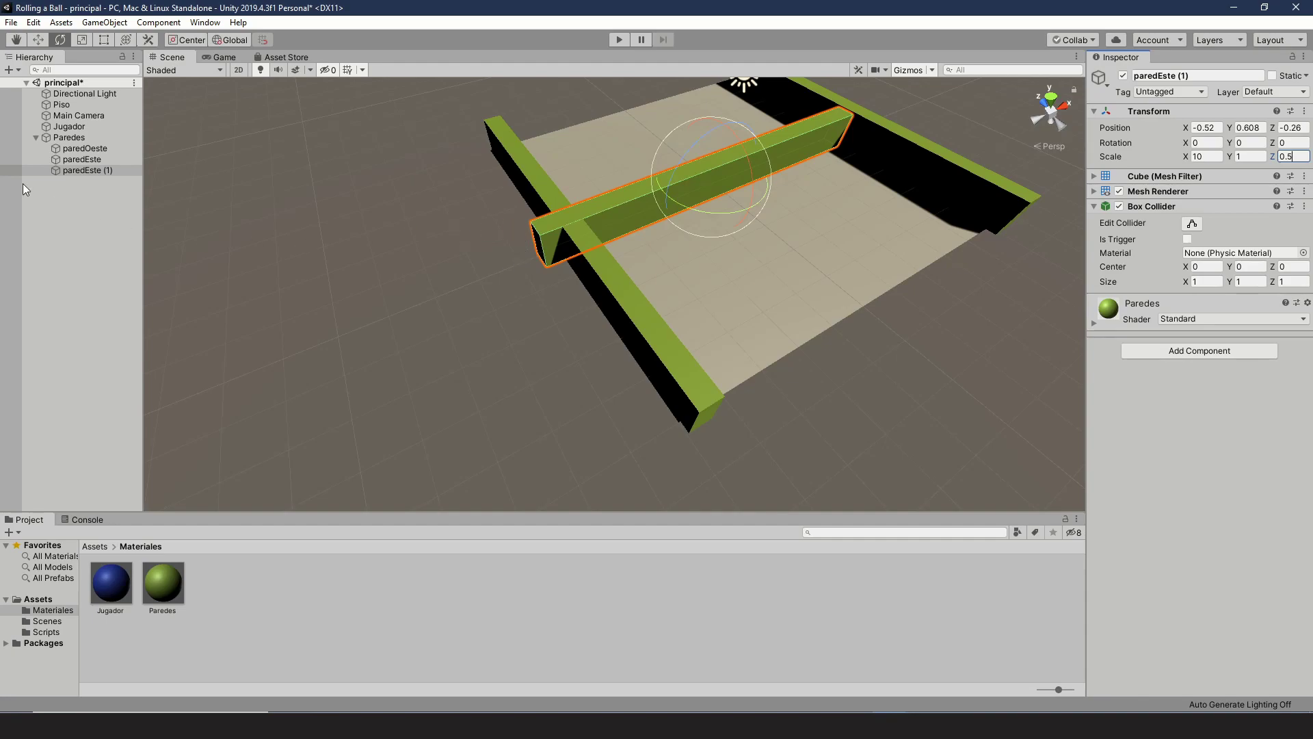
# Rename the crosswise wall as paredNorte
pyautogui.click(1209, 72)
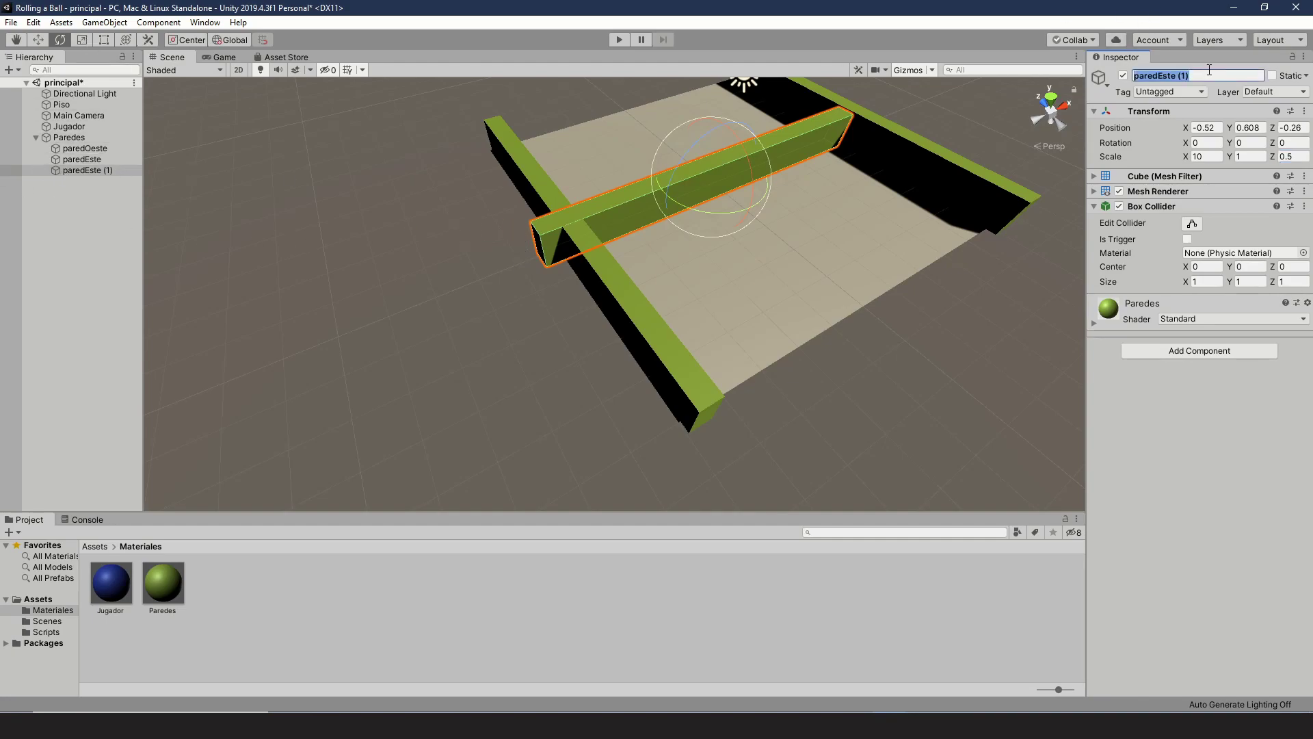
pyautogui.press('End')
pyautogui.press('BackSpace')
pyautogui.press('BackSpace')
pyautogui.press('BackSpace')
pyautogui.press('BackSpace')
pyautogui.press('BackSpace')
pyautogui.press('BackSpace')
pyautogui.press('BackSpace')
pyautogui.press('BackSpace')
pyautogui.write('Norte')
pyautogui.click(81, 192)
pyautogui.click(82, 174)
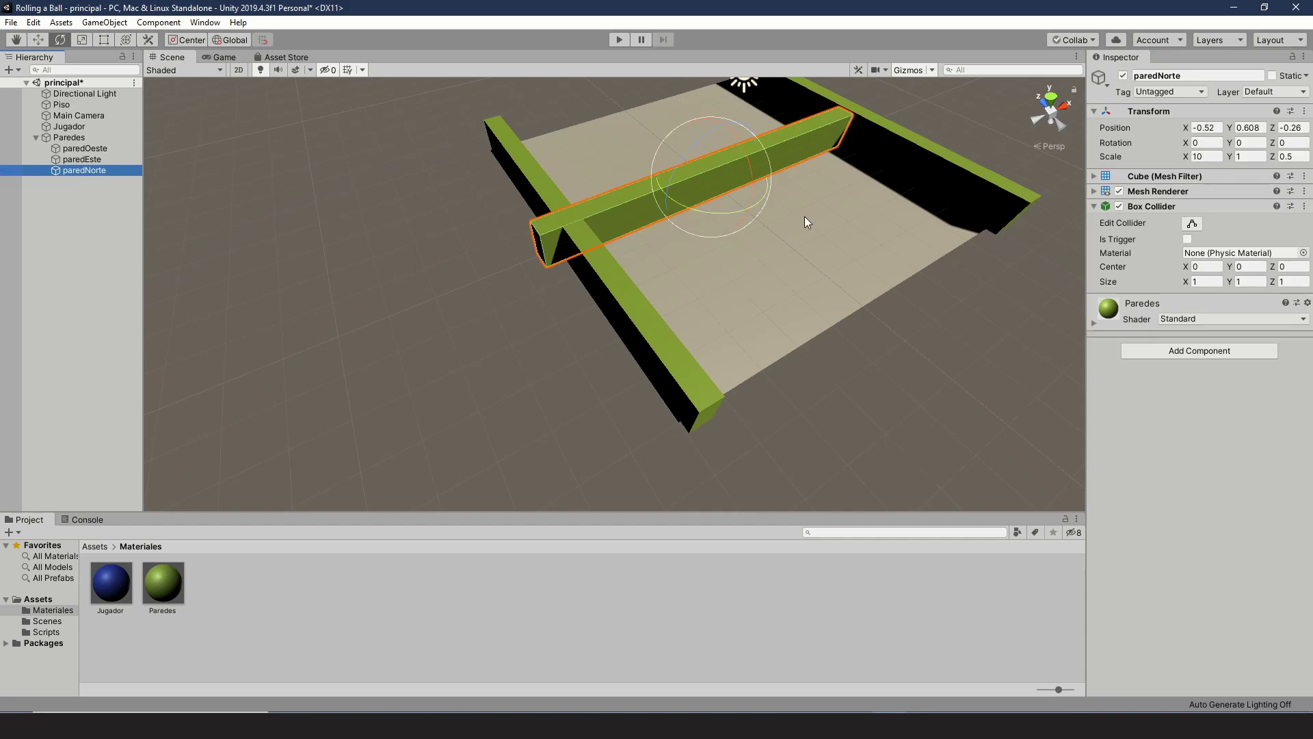
# Move paredNorte to the far edge of the floor between the side walls, at about X 0.1 and Z 4.68
pyautogui.press('w')
pyautogui.moveTo(681, 152); pyautogui.dragTo(560, 77)
pyautogui.scroll(-3, 605, 199)
pyautogui.moveTo(659, 145); pyautogui.dragTo(671, 137)
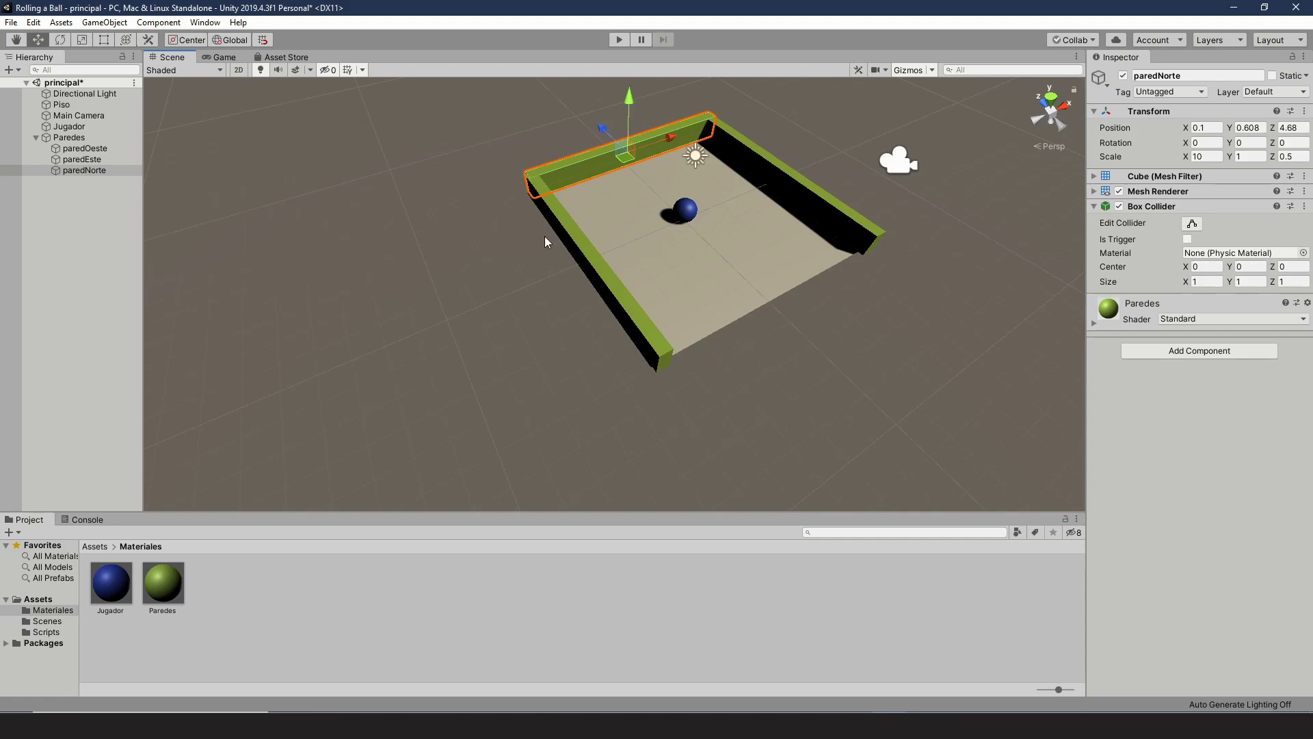
# Duplicate paredNorte and move the copy along Z to the open near edge of the floor, at about Z -5.41
pyautogui.click(97, 171)
pyautogui.hotkey('ctrl', 'd')
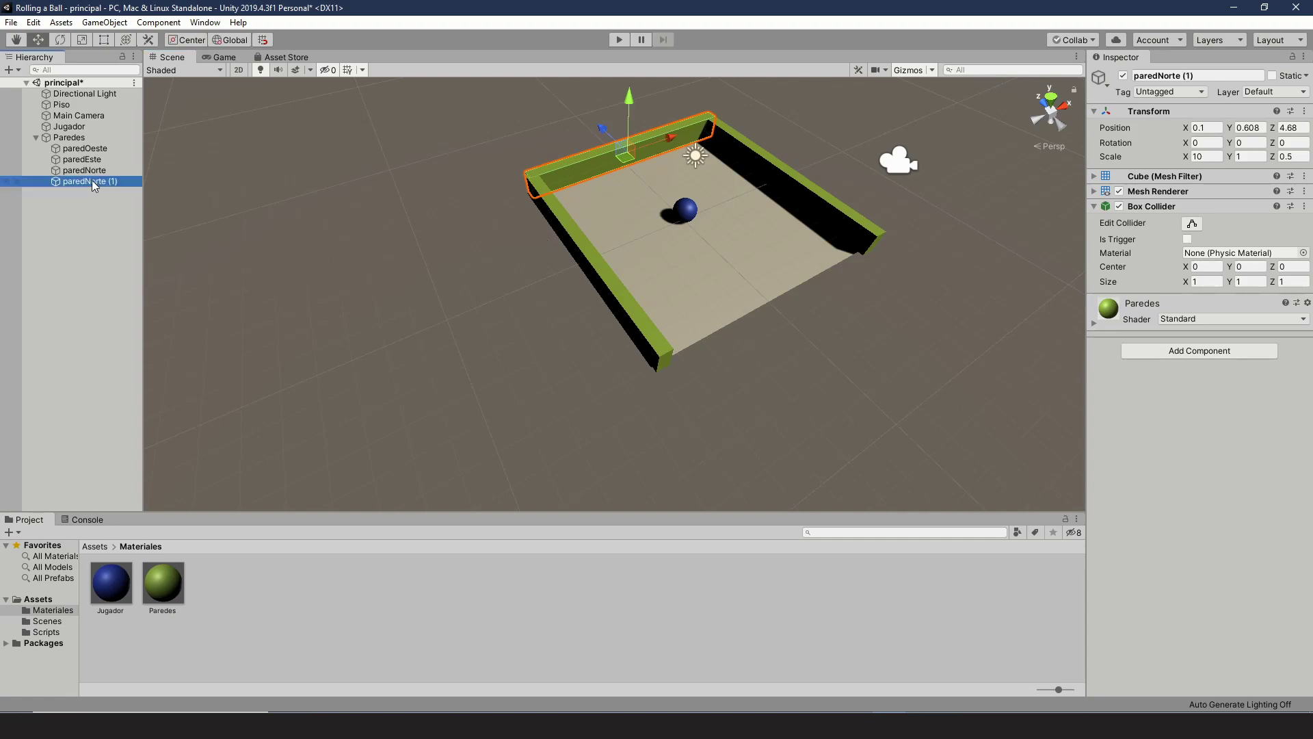
pyautogui.moveTo(602, 136); pyautogui.dragTo(719, 219)
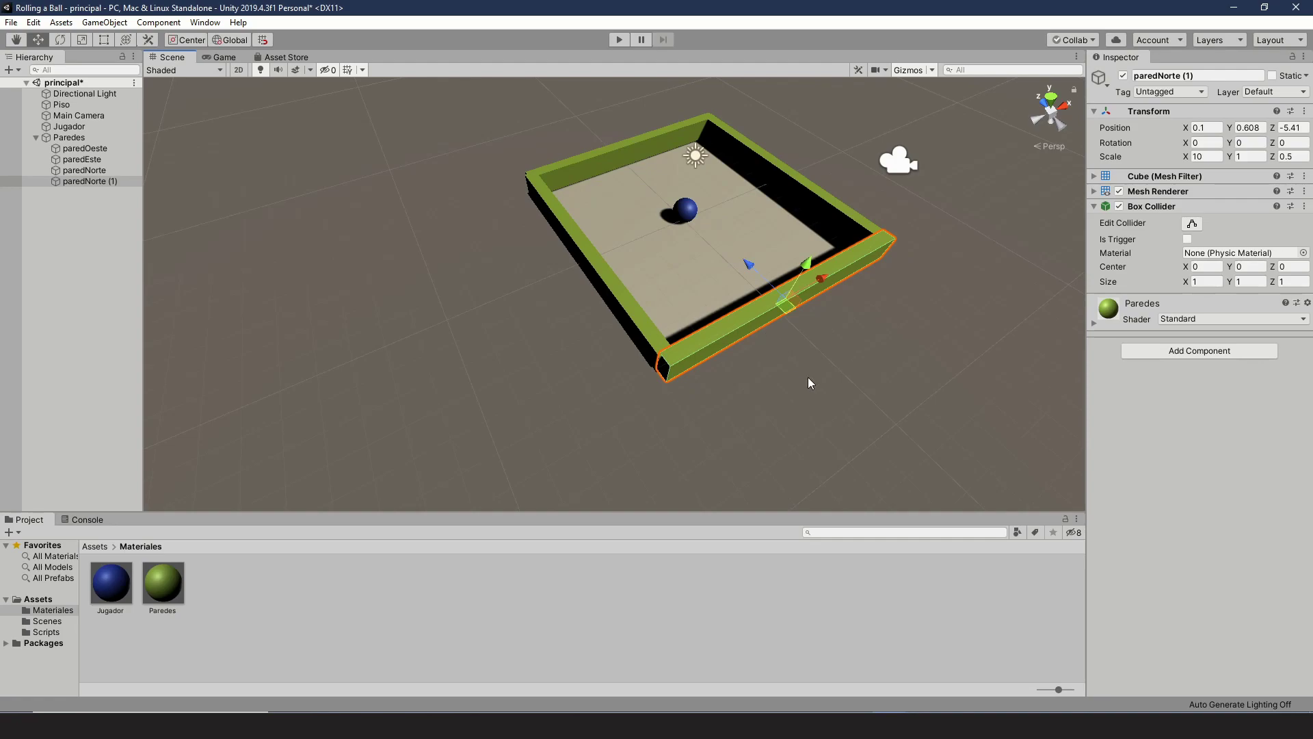
# Rename the duplicated wall at the near edge as paredSur and deselect it
pyautogui.click(1203, 76)
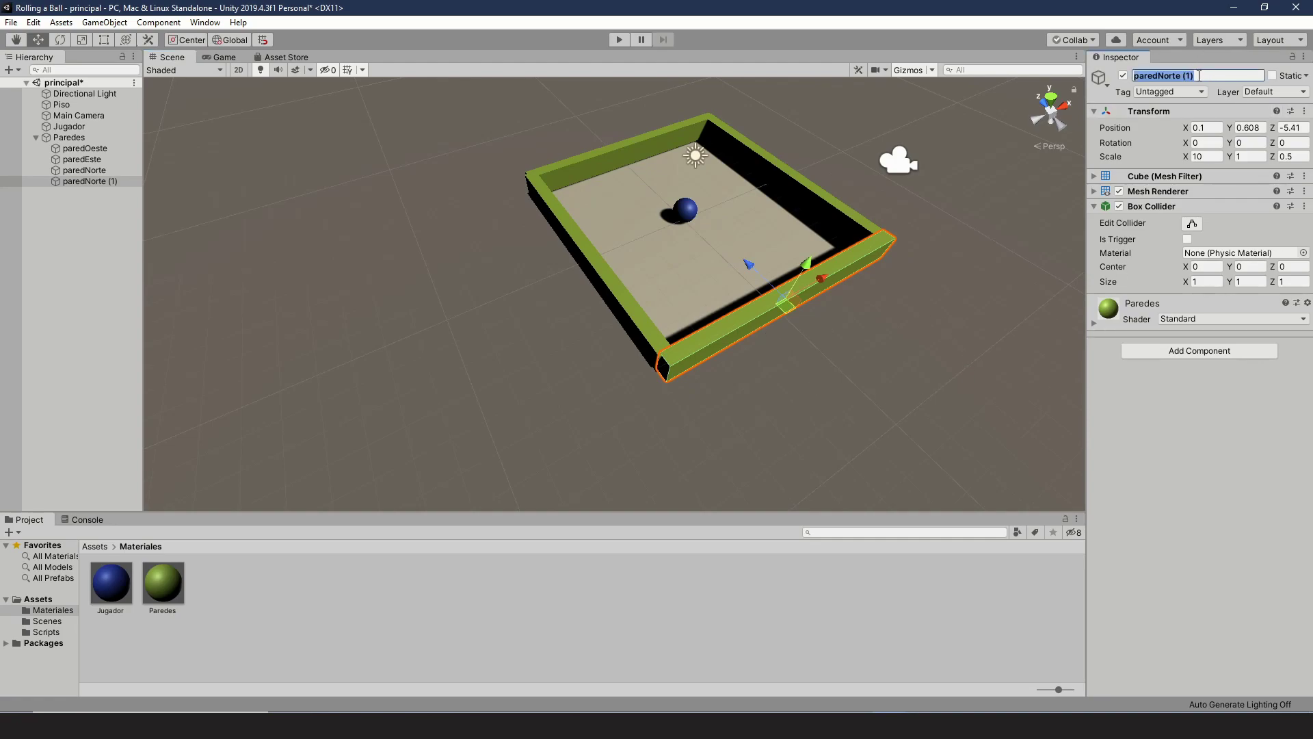
pyautogui.click(1203, 77)
pyautogui.press('BackSpace')
pyautogui.press('BackSpace')
pyautogui.press('BackSpace')
pyautogui.press('BackSpace')
pyautogui.press('BackSpace')
pyautogui.press('BackSpace')
pyautogui.press('BackSpace')
pyautogui.press('BackSpace')
pyautogui.press('BackSpace')
pyautogui.write('S')
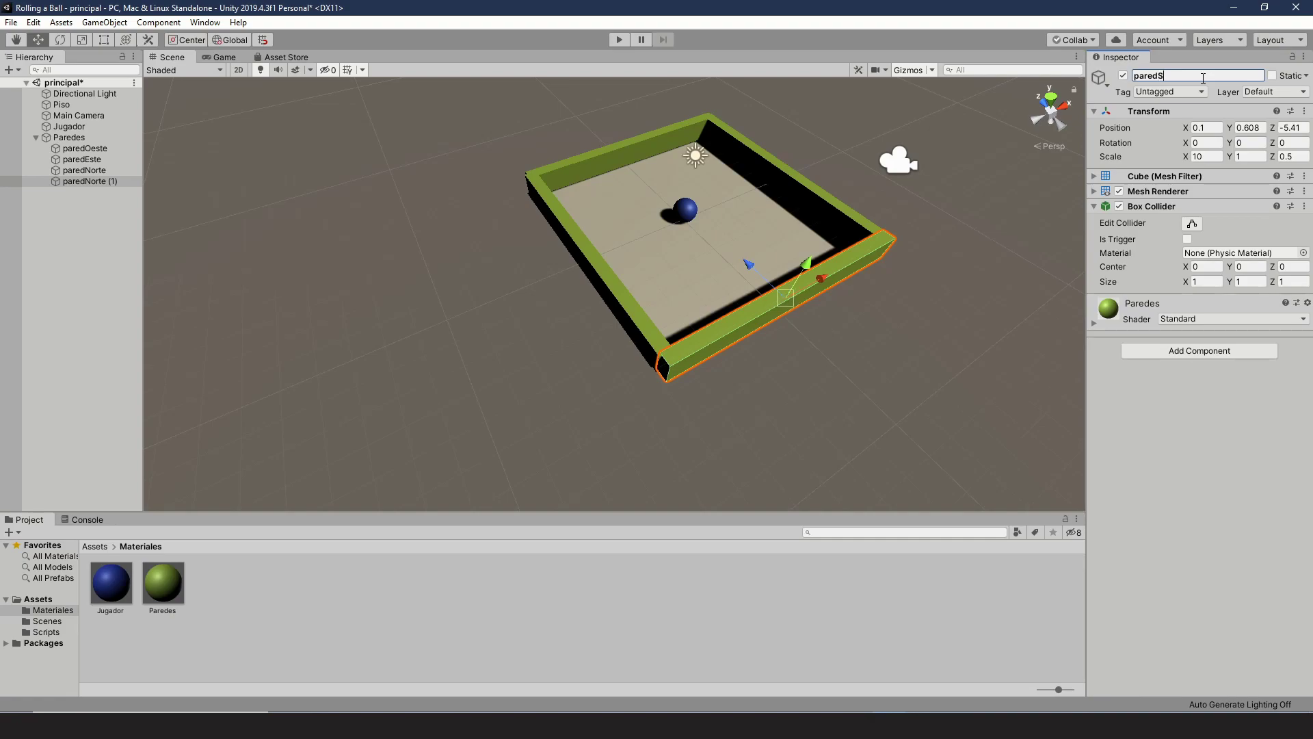
pyautogui.write('ur')
pyautogui.press('Return')
pyautogui.click(855, 353)
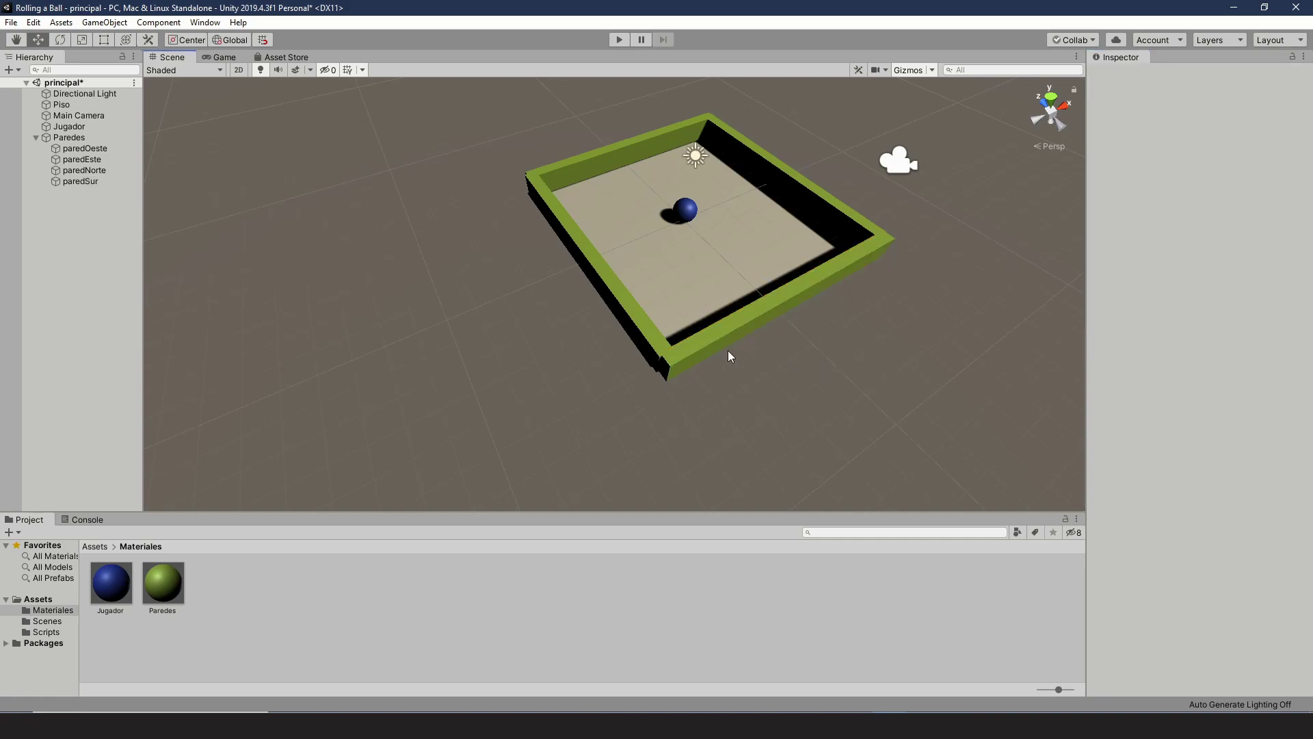
# Inspect the walled floor, run the game and roll the ball left and right to test the walls
pyautogui.scroll(5, 716, 255)
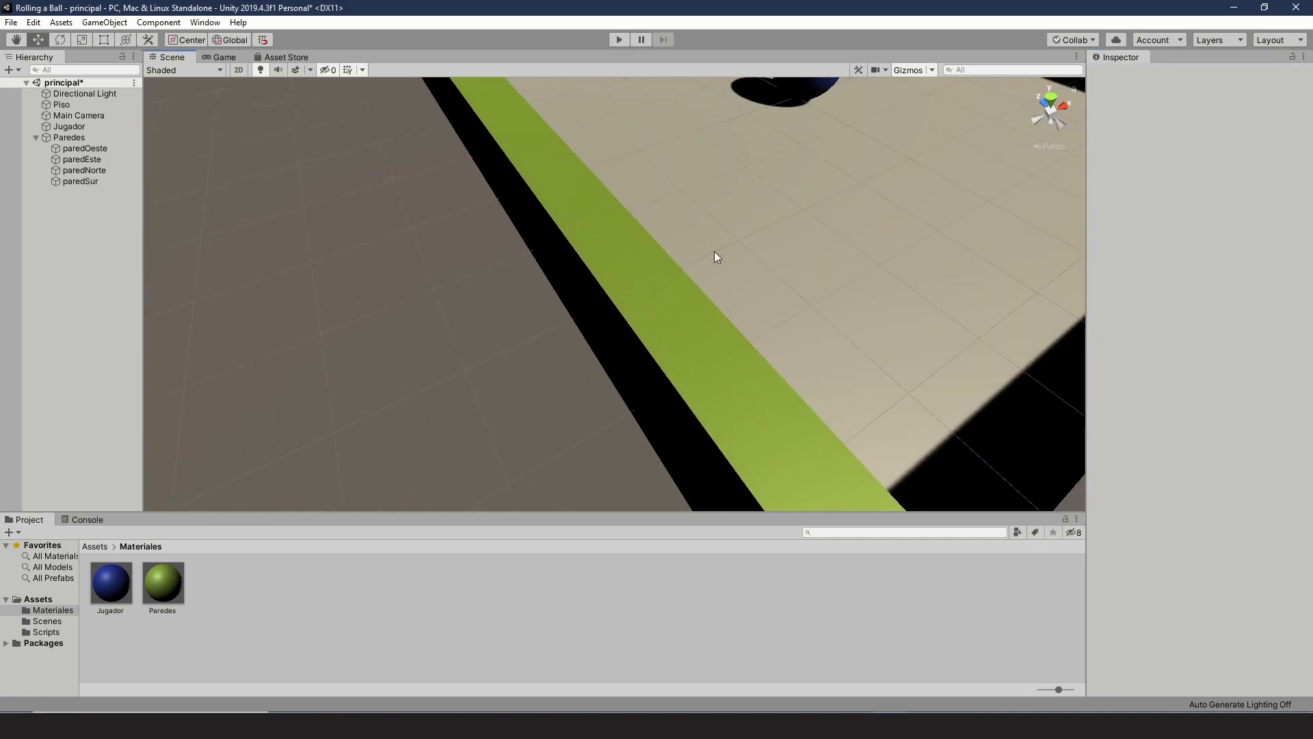
pyautogui.scroll(-6, 715, 255)
pyautogui.scroll(-1, 715, 254)
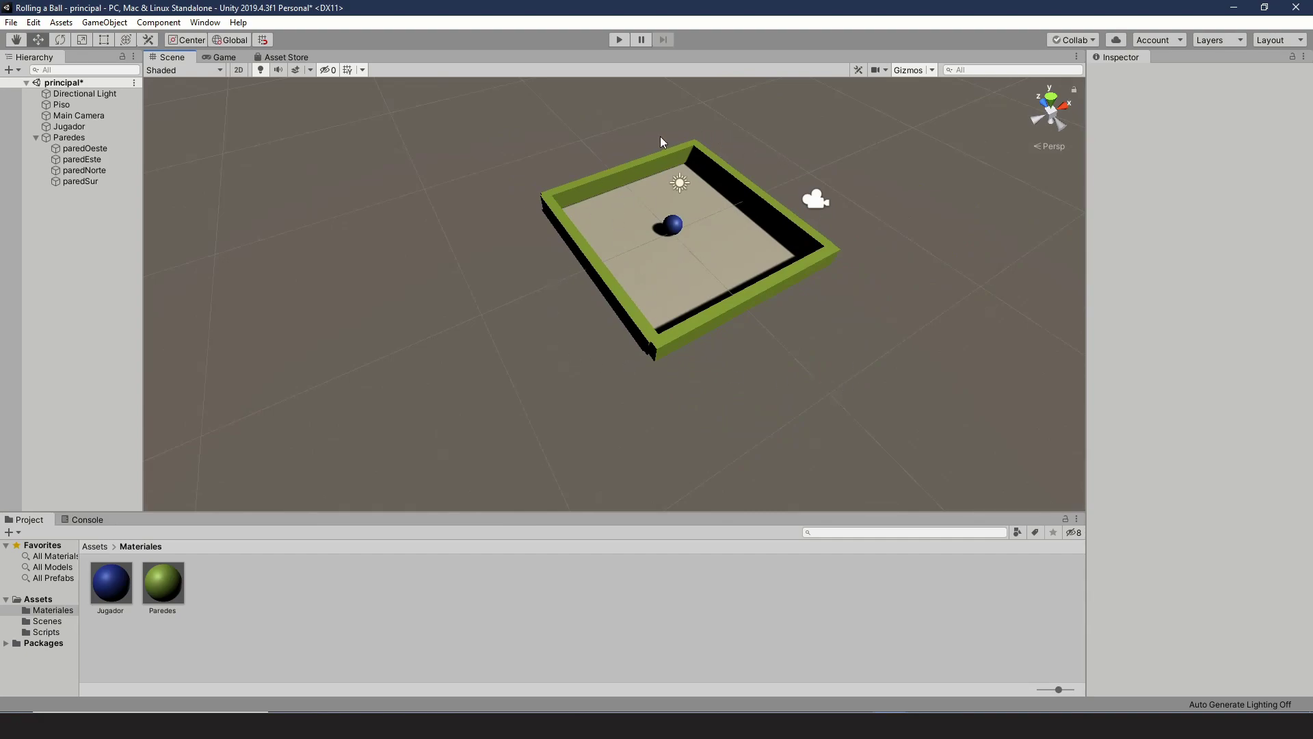
pyautogui.click(621, 39)
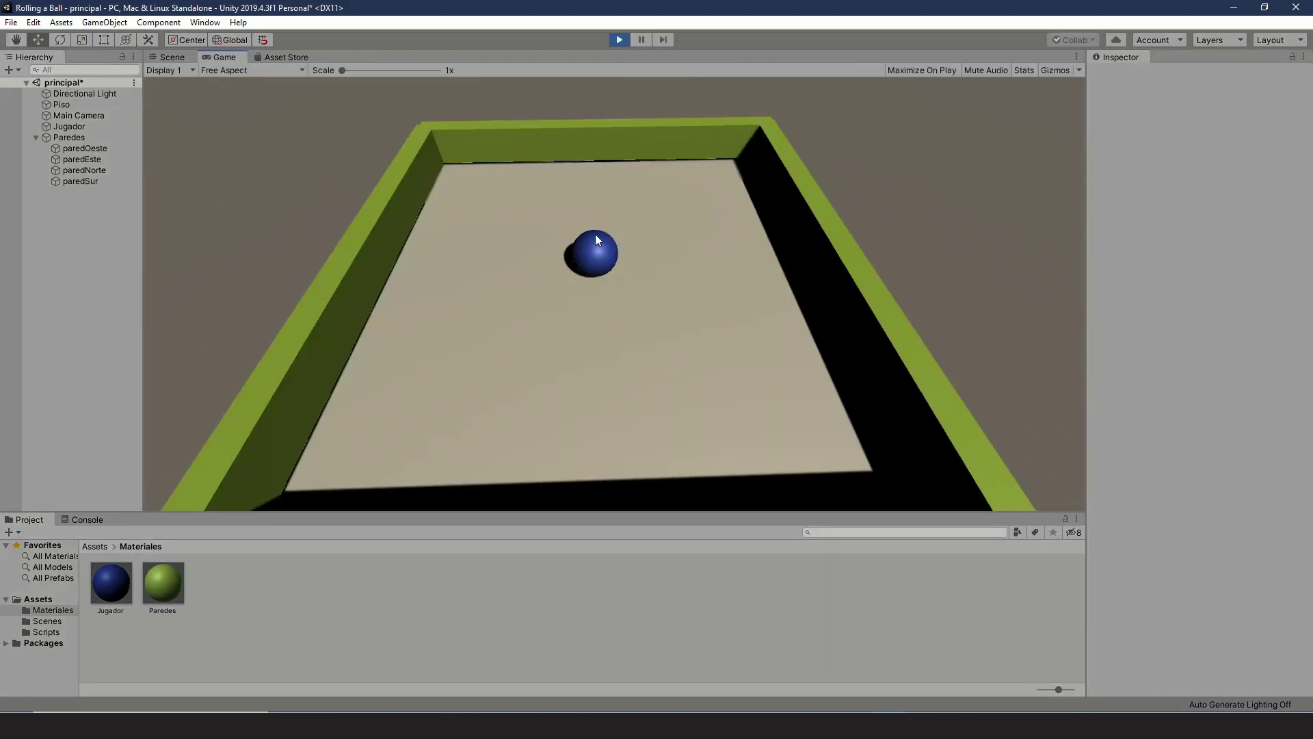
pyautogui.press('Left')
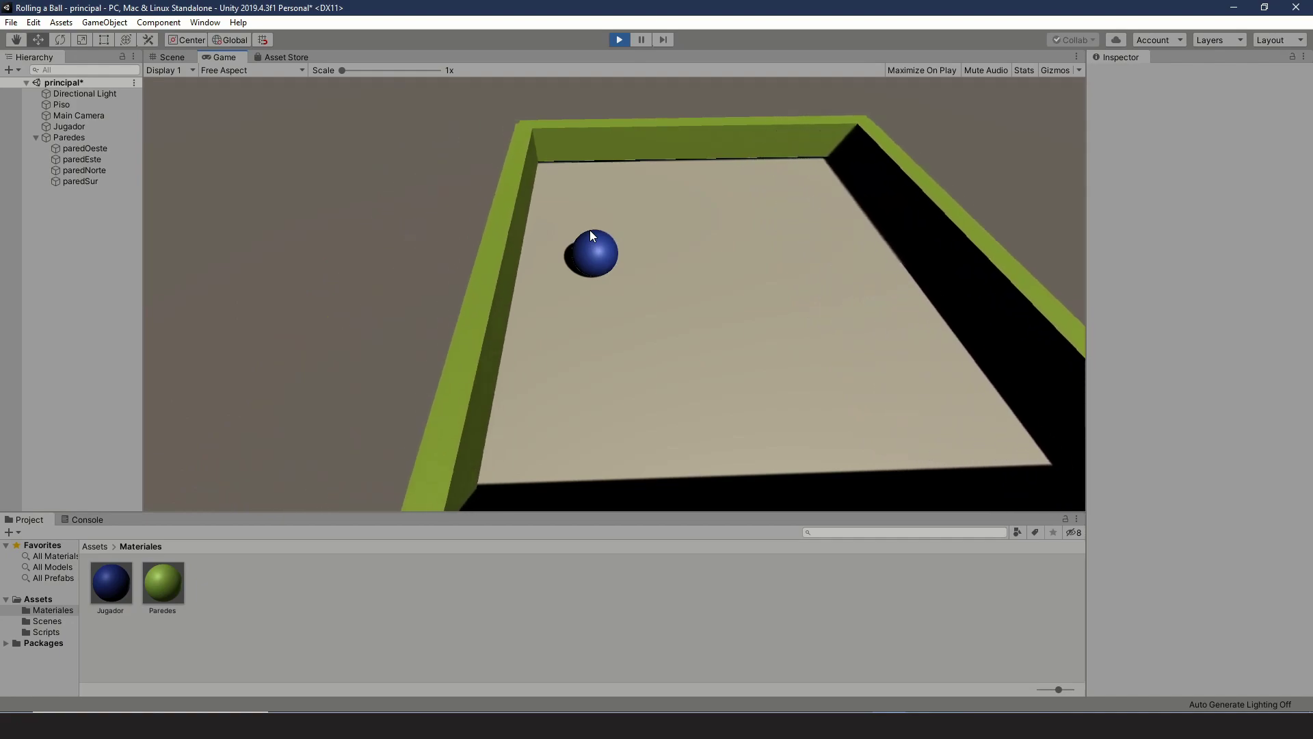
pyautogui.press('Right')
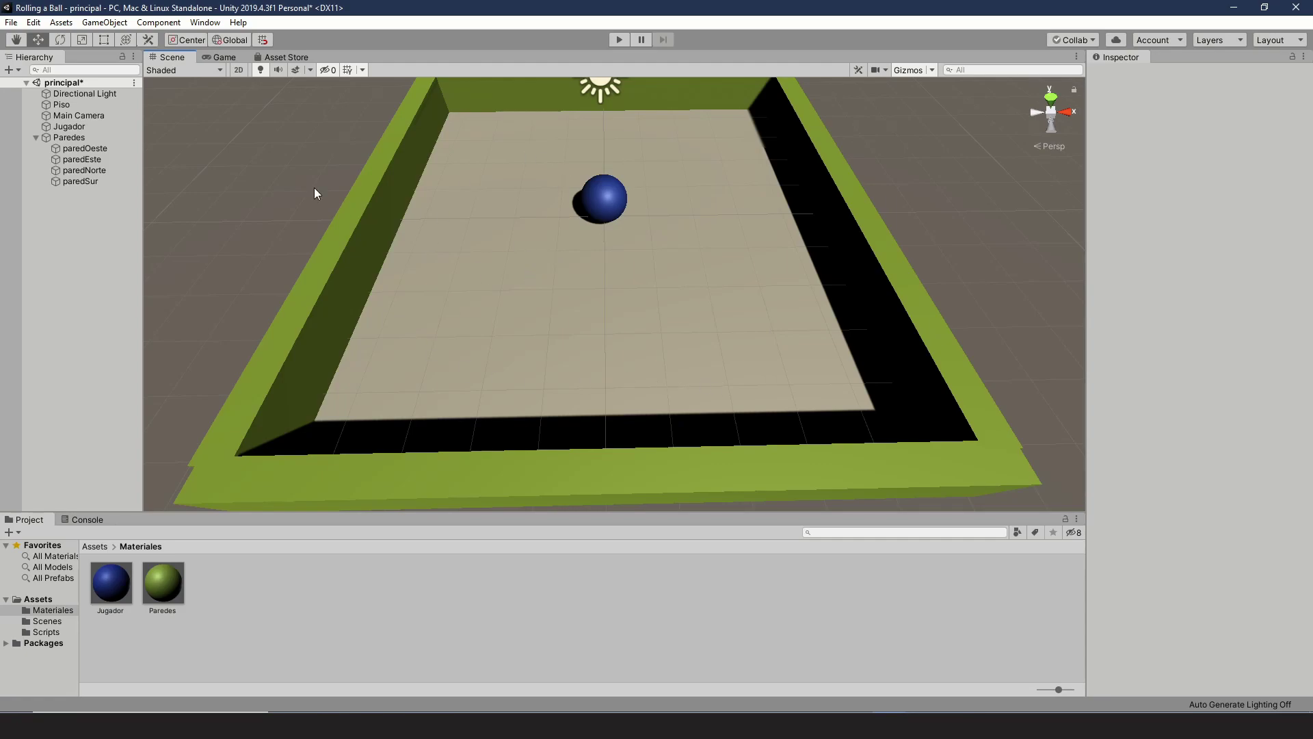
# Select the directional light, frame it, and try moving it to about X 3.17 and Y 3.95
pyautogui.click(91, 97)
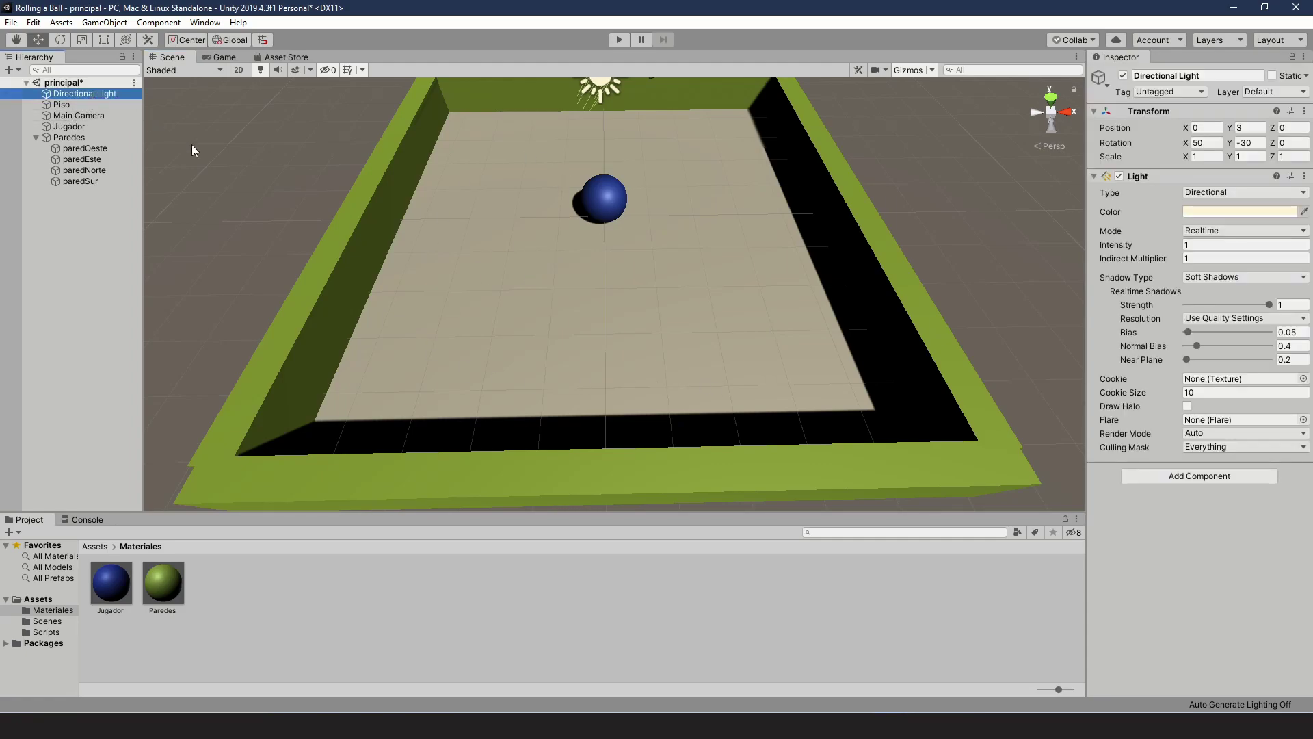
pyautogui.press('f')
pyautogui.scroll(3, 540, 229)
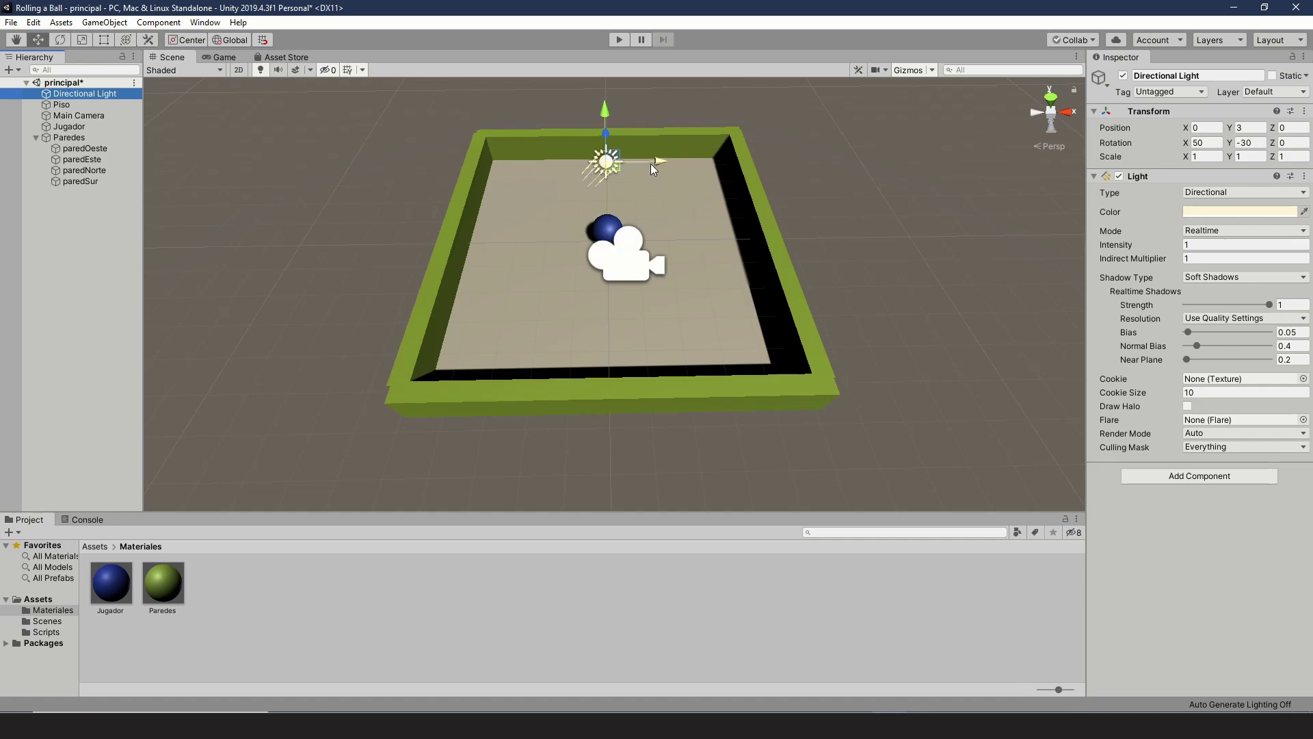
pyautogui.moveTo(657, 161); pyautogui.dragTo(725, 227)
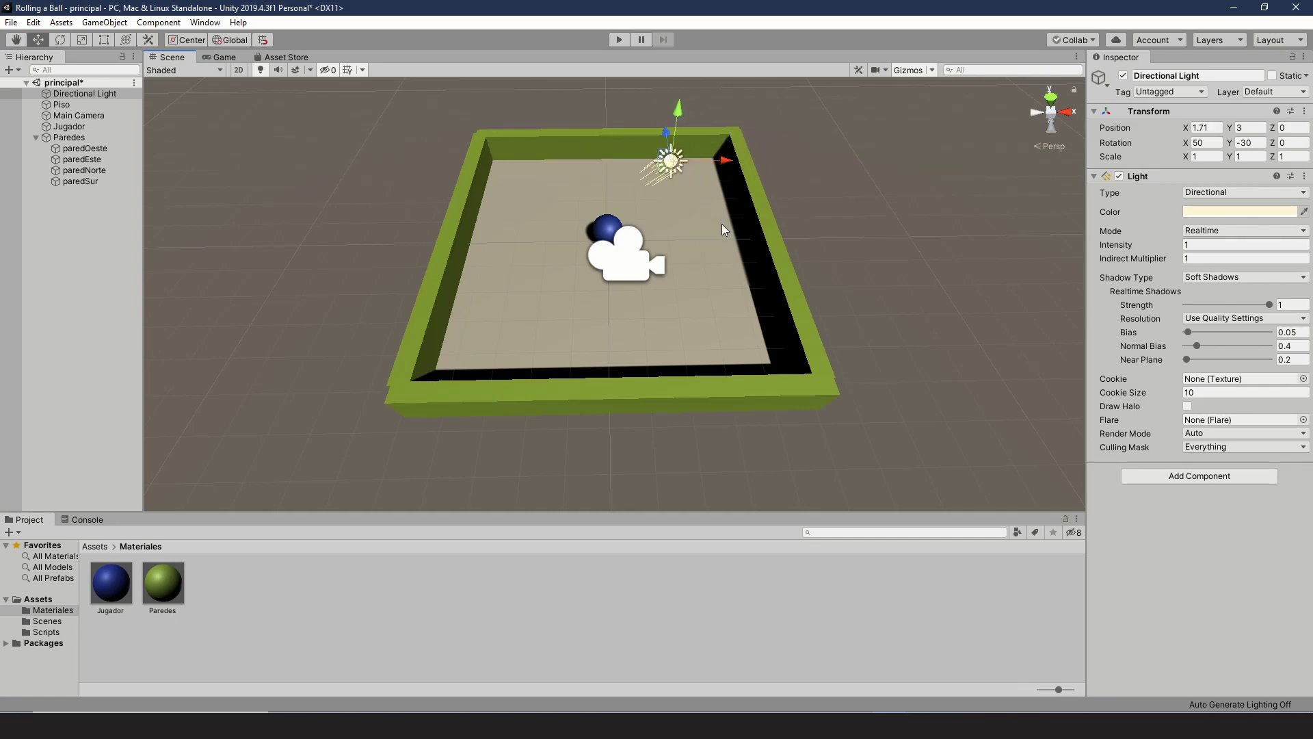
pyautogui.moveTo(728, 160)
pyautogui.mouseDown()
pyautogui.moveTo(584, 159)
pyautogui.moveTo(741, 180)
pyautogui.mouseUp()
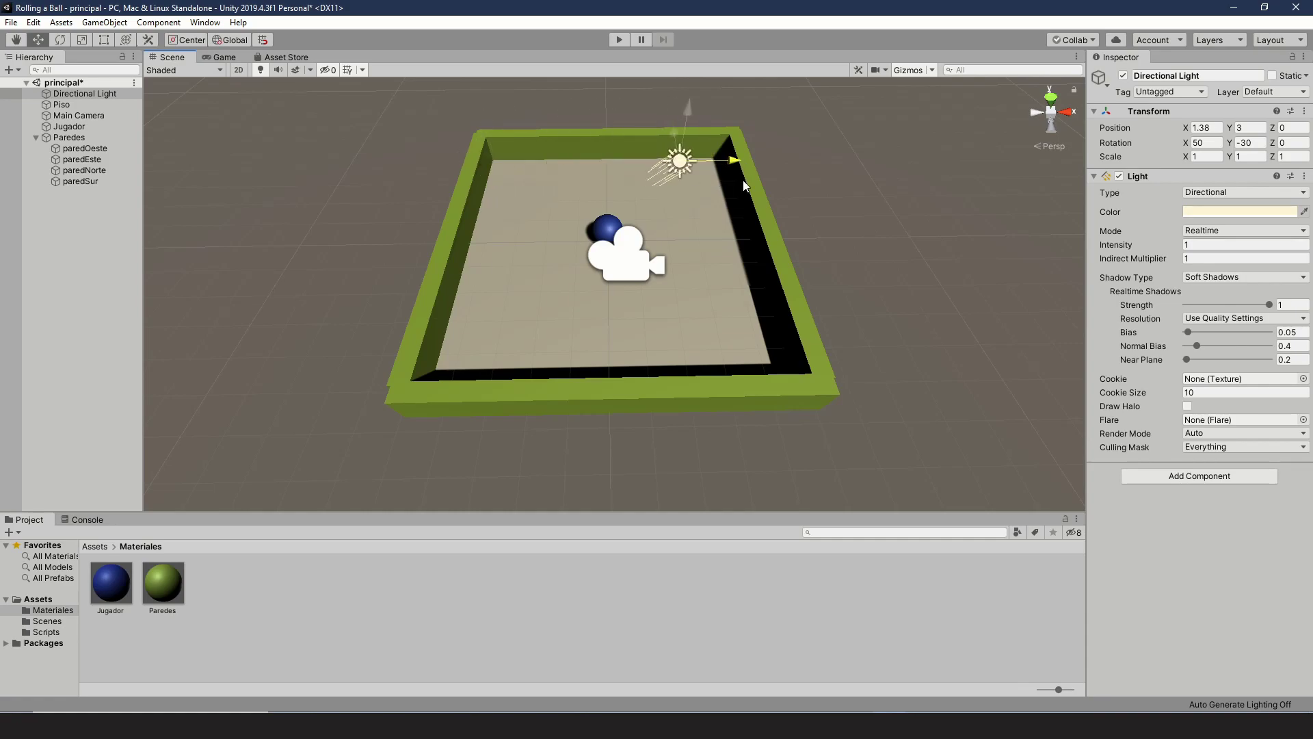
pyautogui.moveTo(695, 111); pyautogui.dragTo(795, 139)
# Set the directional light's X and Y position to 0
pyautogui.click(1211, 129)
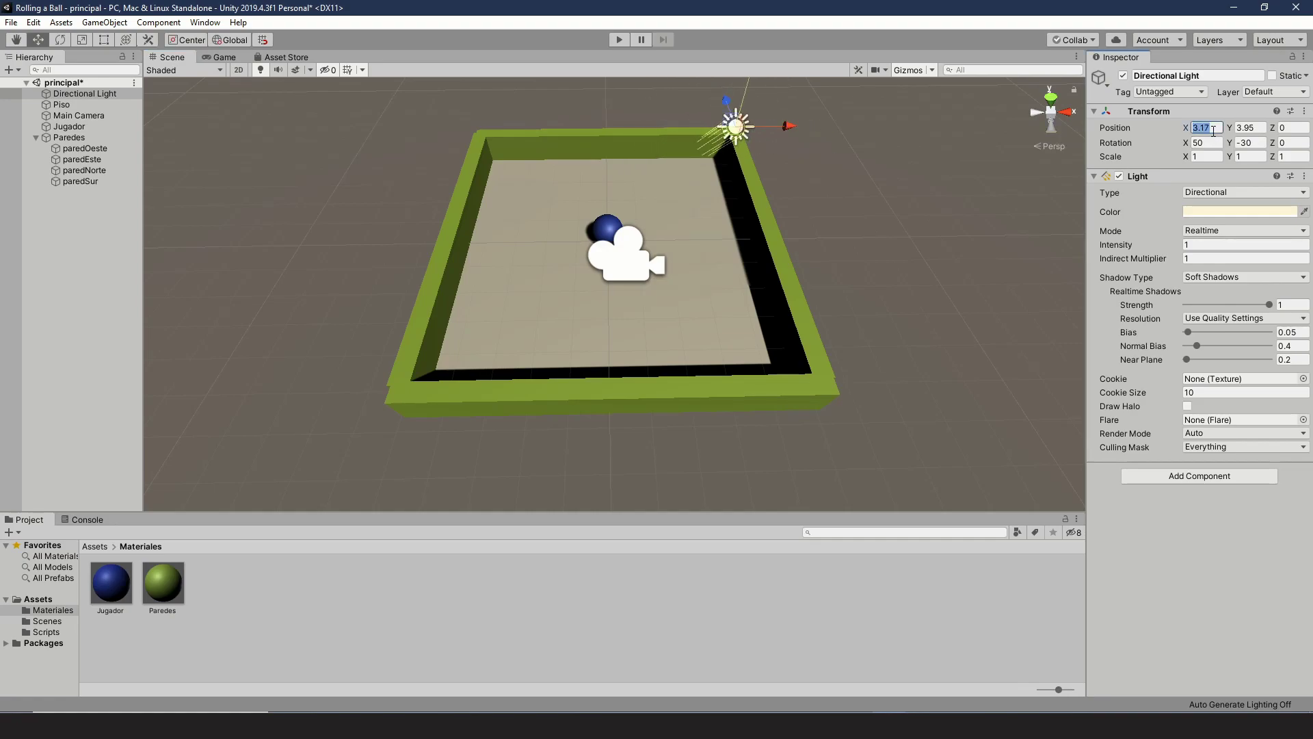
pyautogui.write('0')
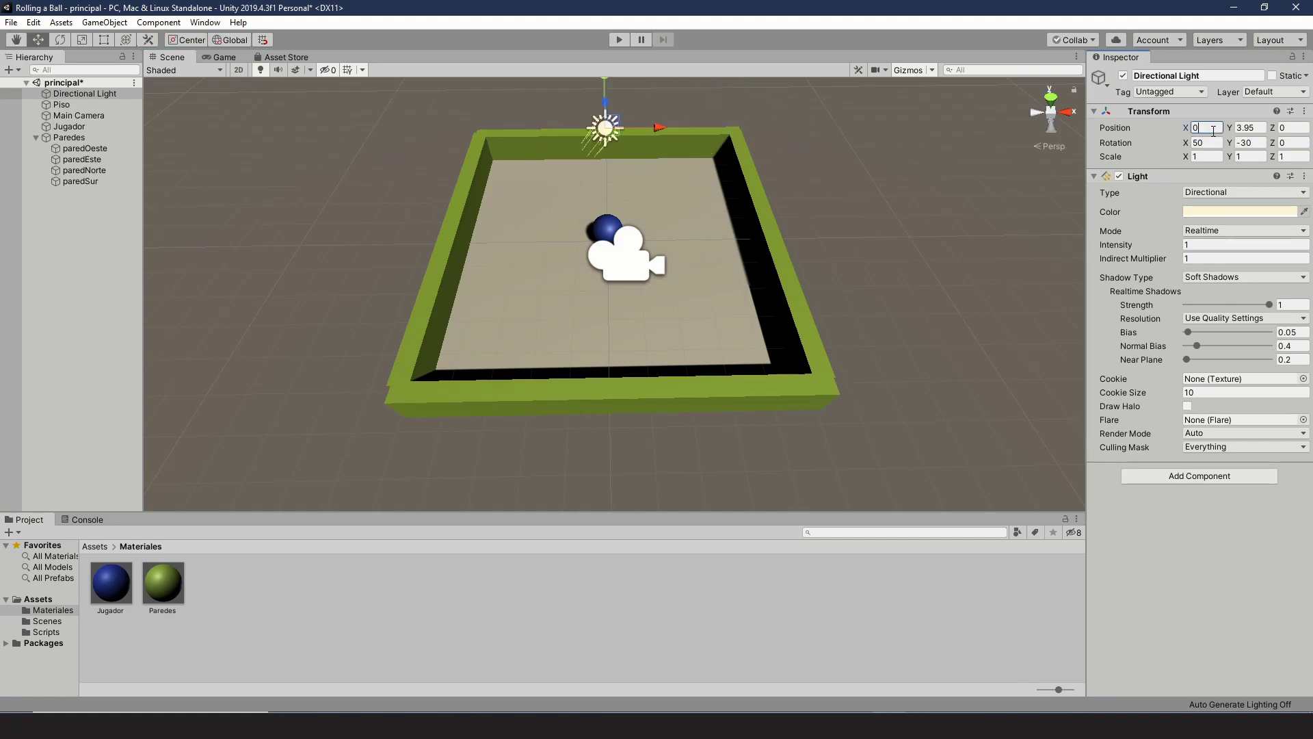
pyautogui.click(1263, 126)
pyautogui.write('0')
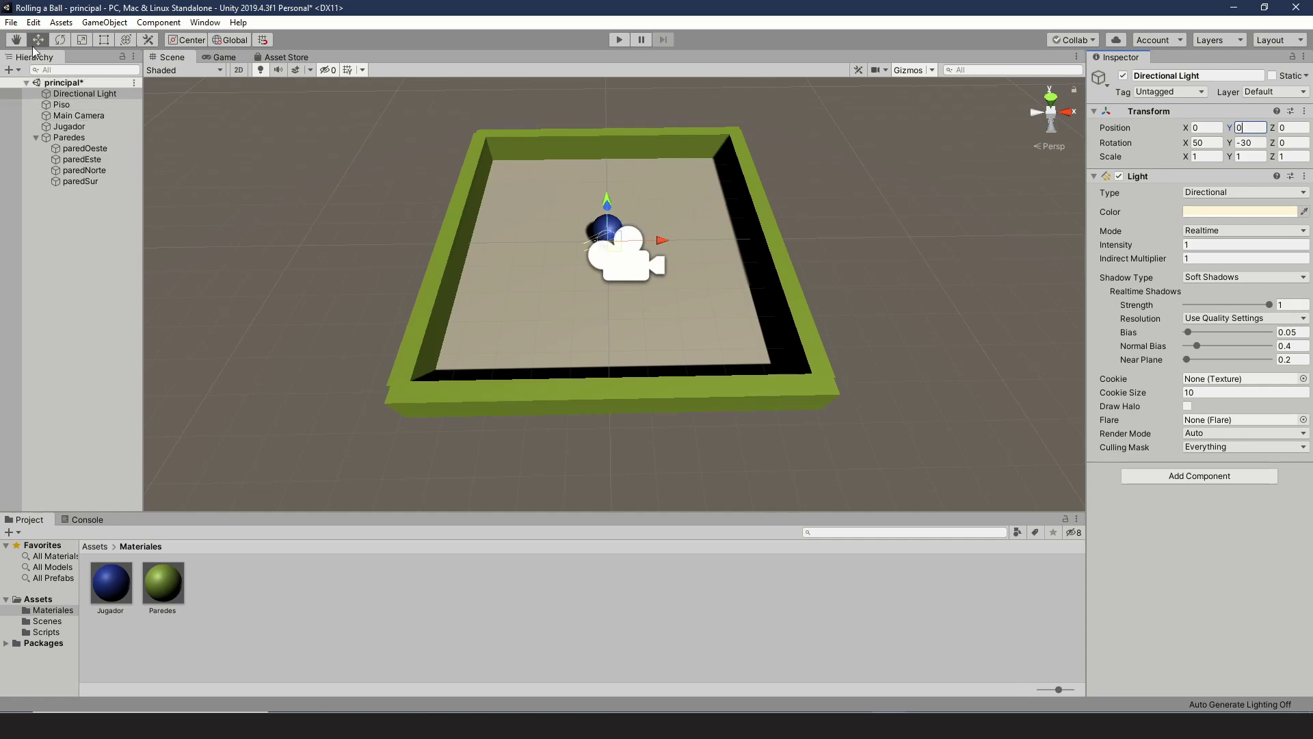
# Rotate the directional light to about X 55.9, Y -6.8 and Z 28.8, and switch it off and on again
pyautogui.click(59, 39)
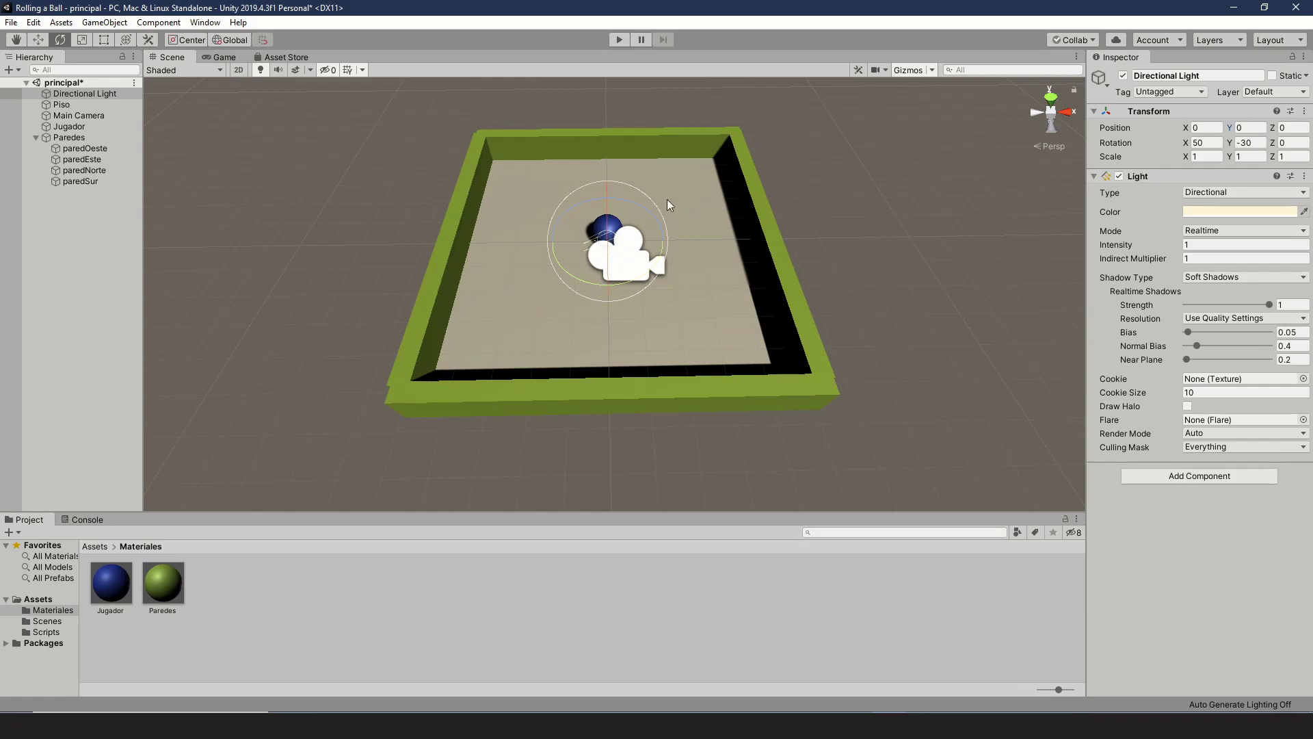
pyautogui.moveTo(617, 203)
pyautogui.mouseDown()
pyautogui.moveTo(553, 199)
pyautogui.moveTo(581, 209)
pyautogui.mouseUp()
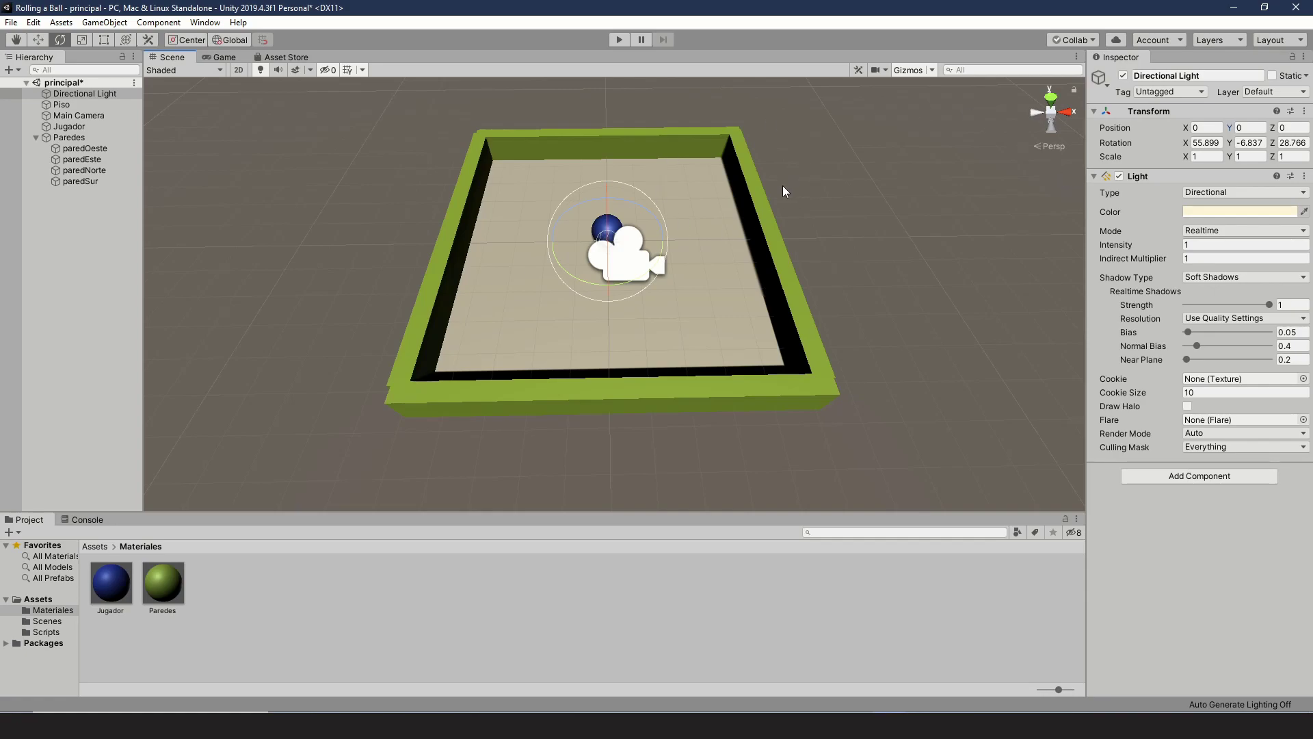
pyautogui.click(1124, 76)
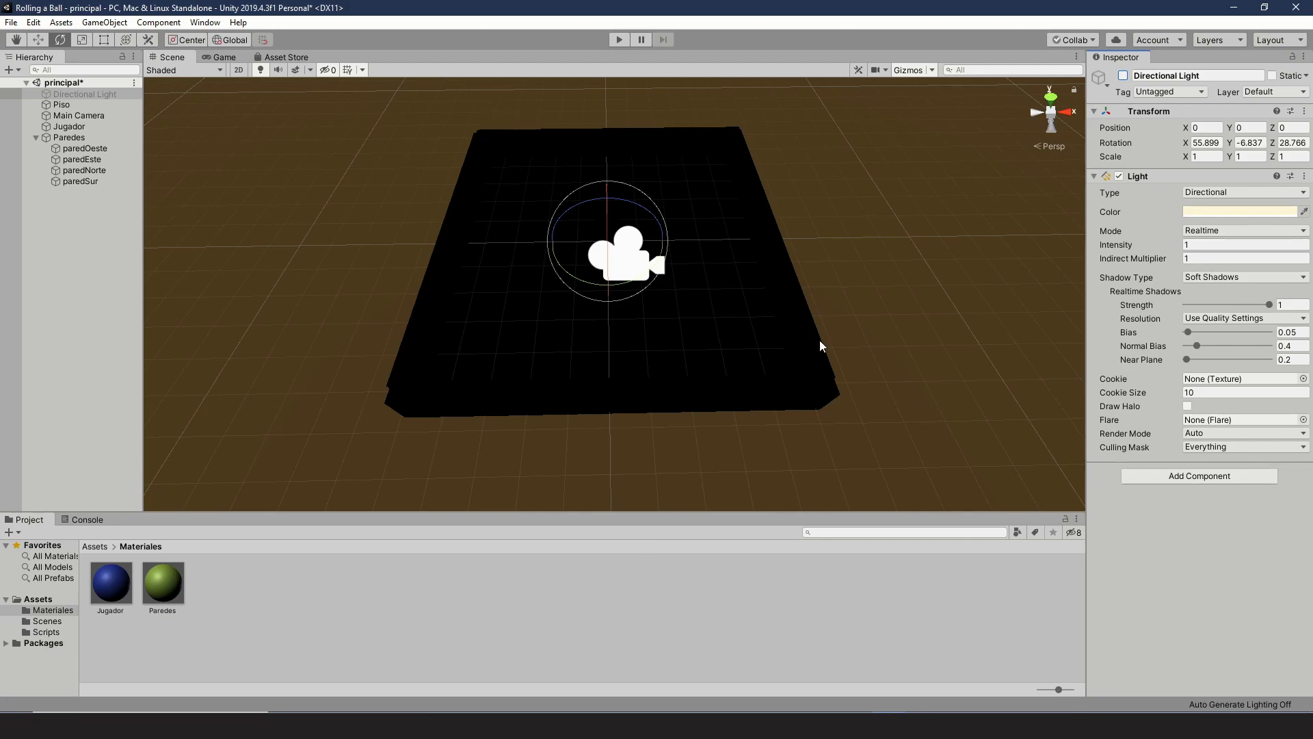
pyautogui.click(1124, 75)
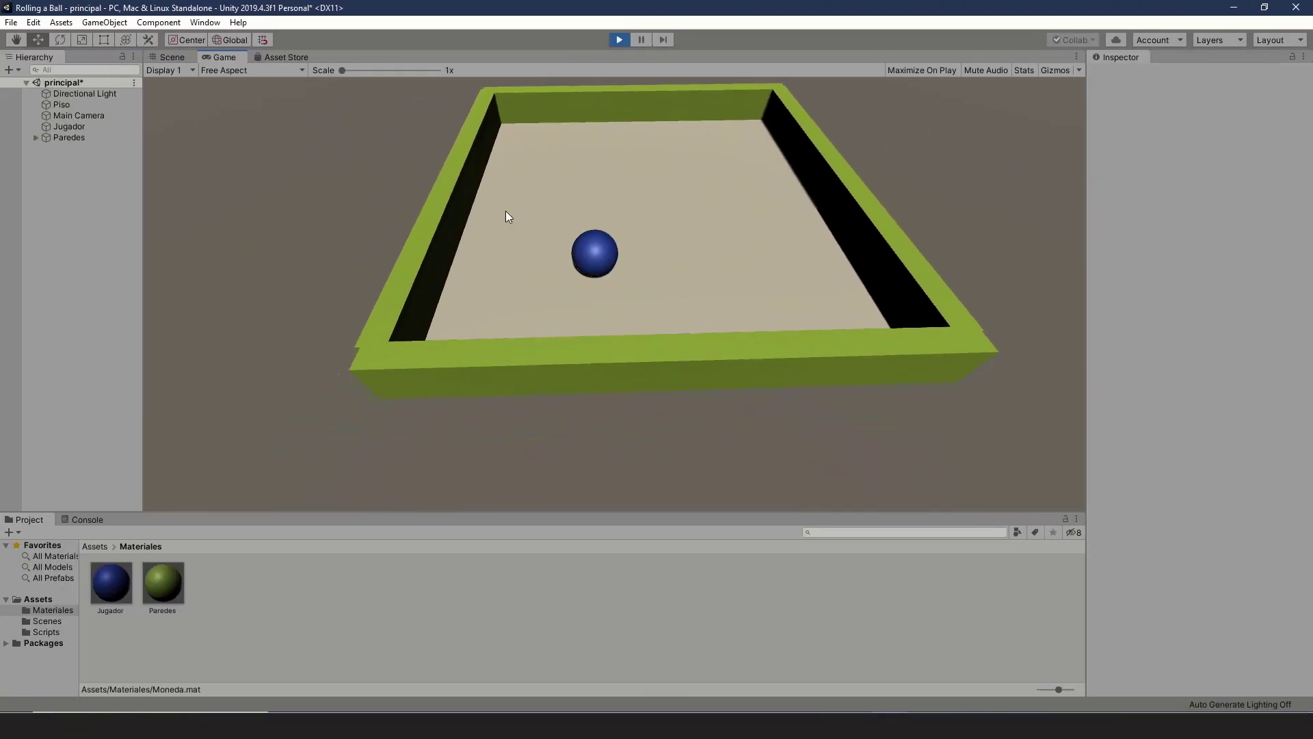
# Roll the ball around the walled floor in play to check the walls and lighting, and stop the game
pyautogui.press('Right')
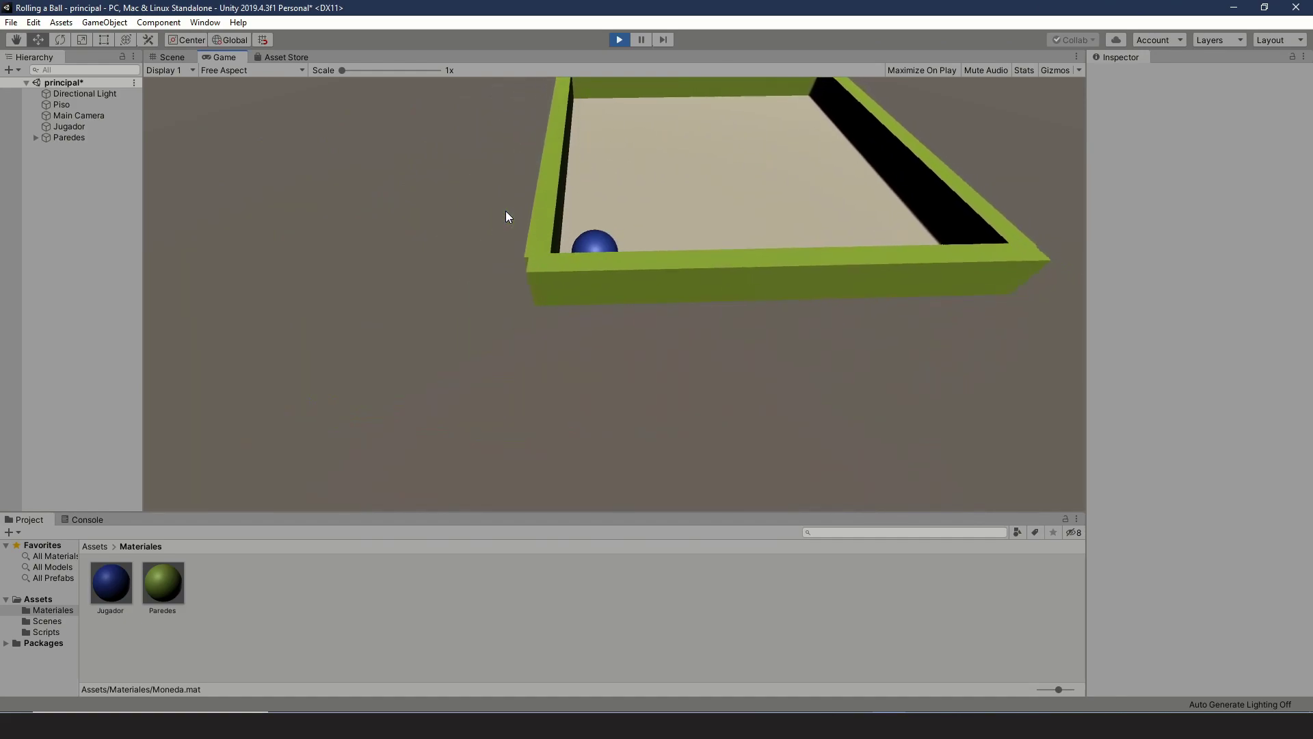
pyautogui.press('Up')
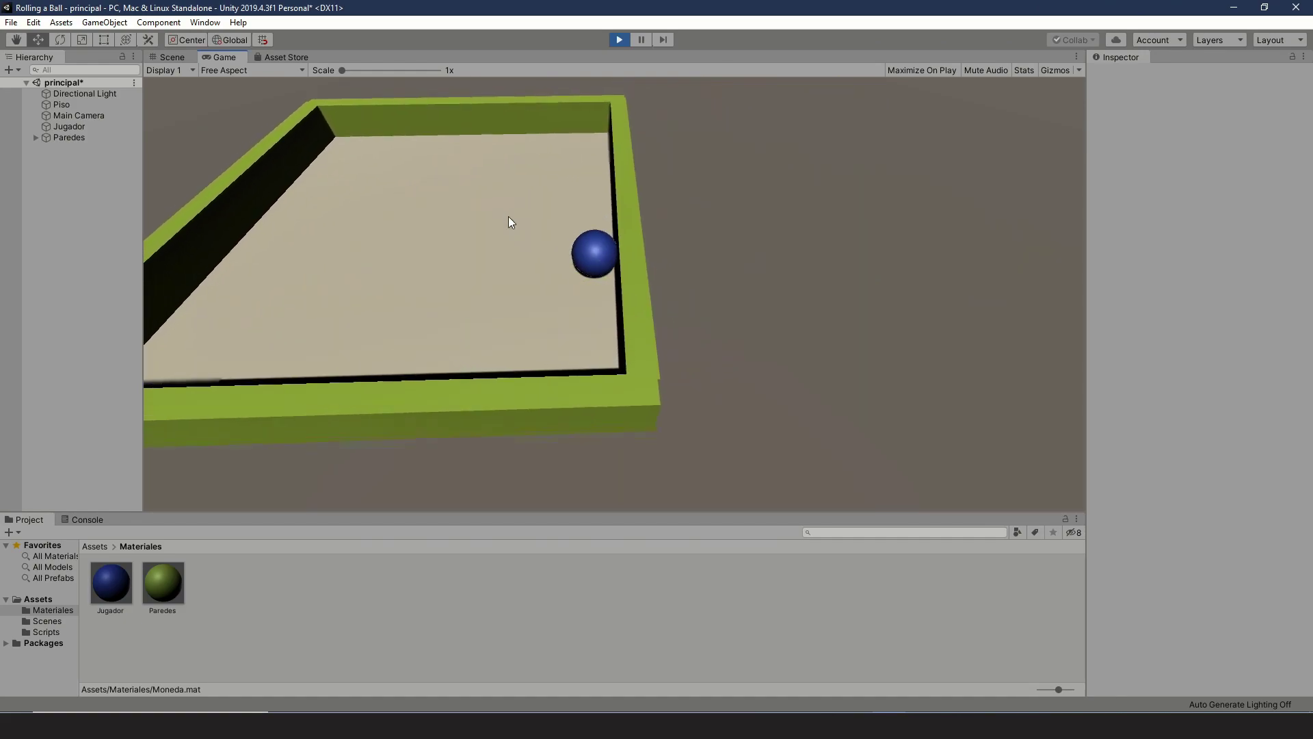
pyautogui.press('Up')
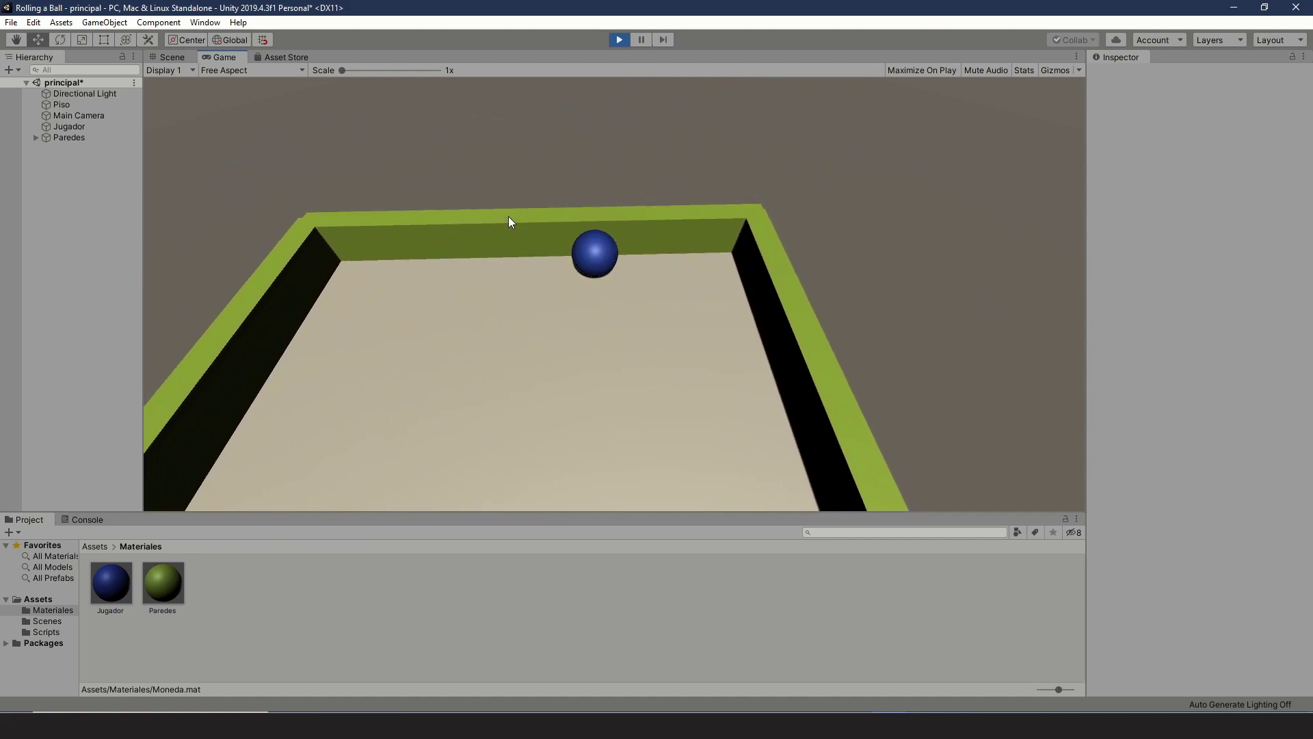
pyautogui.press('Left')
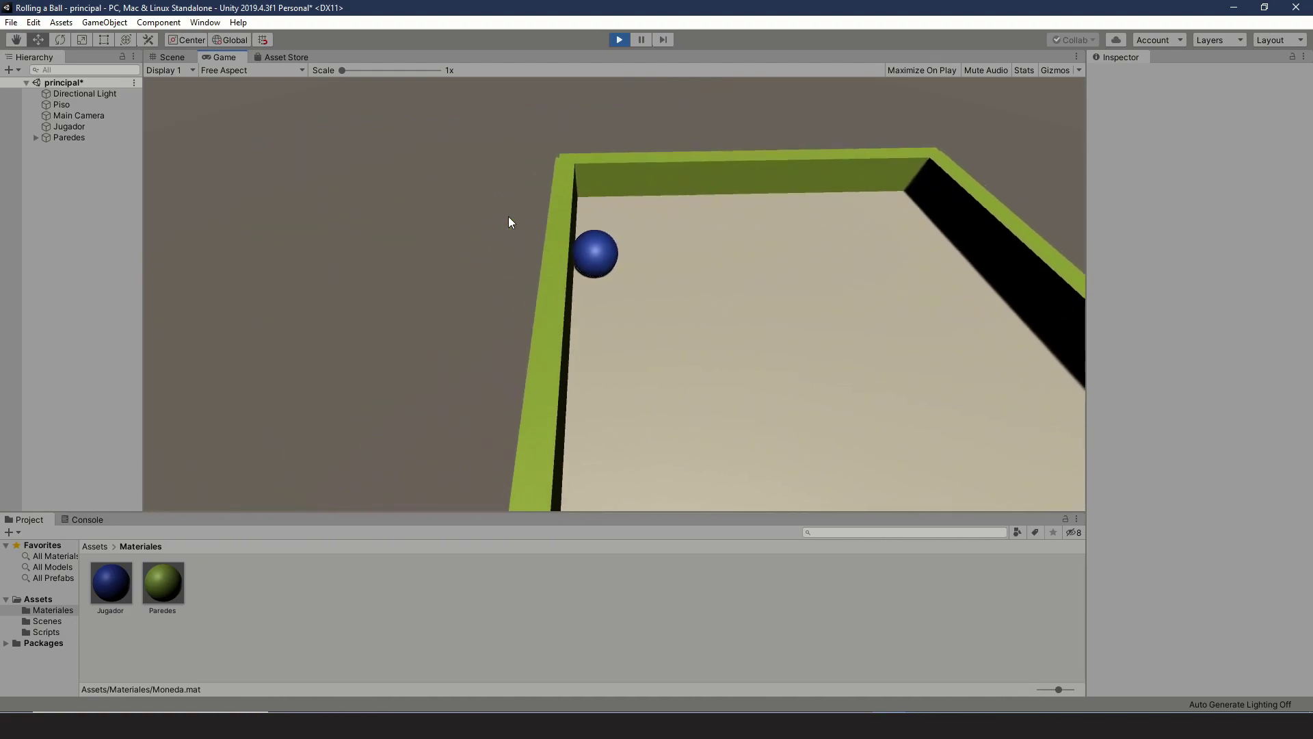
pyautogui.press('Right')
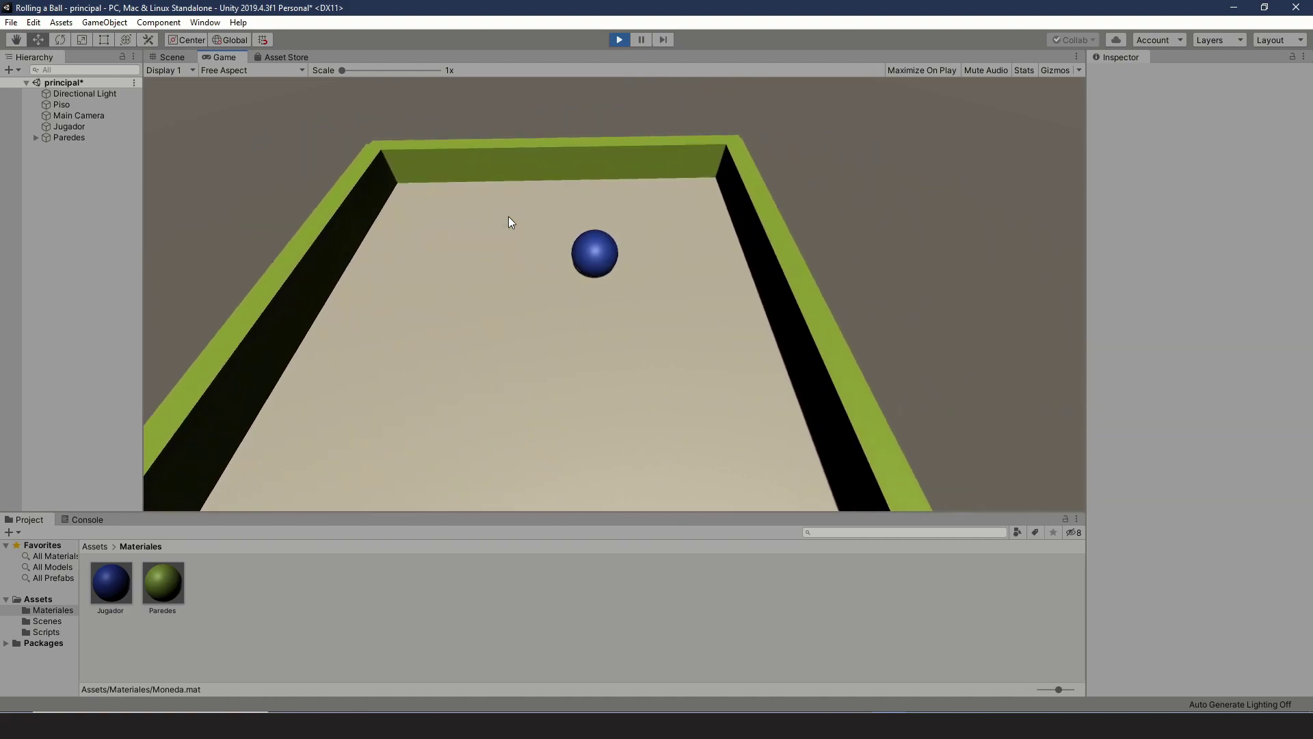
pyautogui.press('Down')
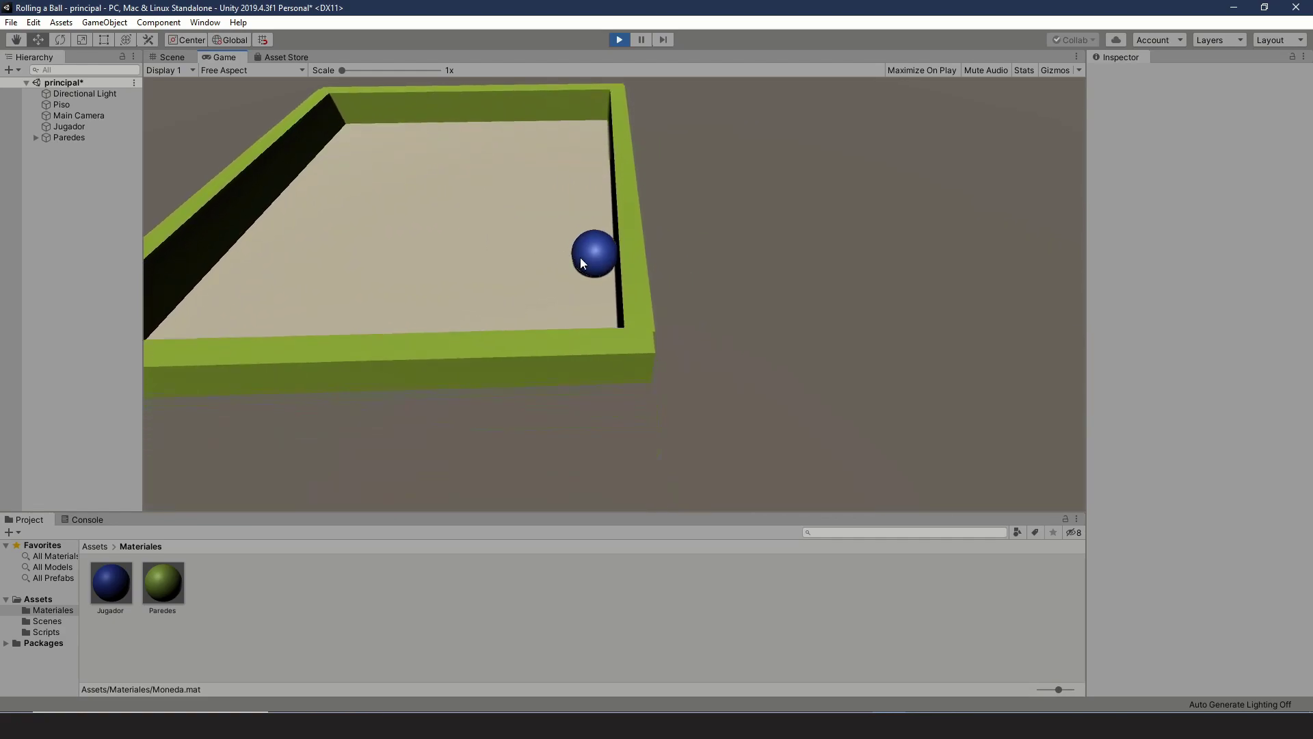
pyautogui.press('Up')
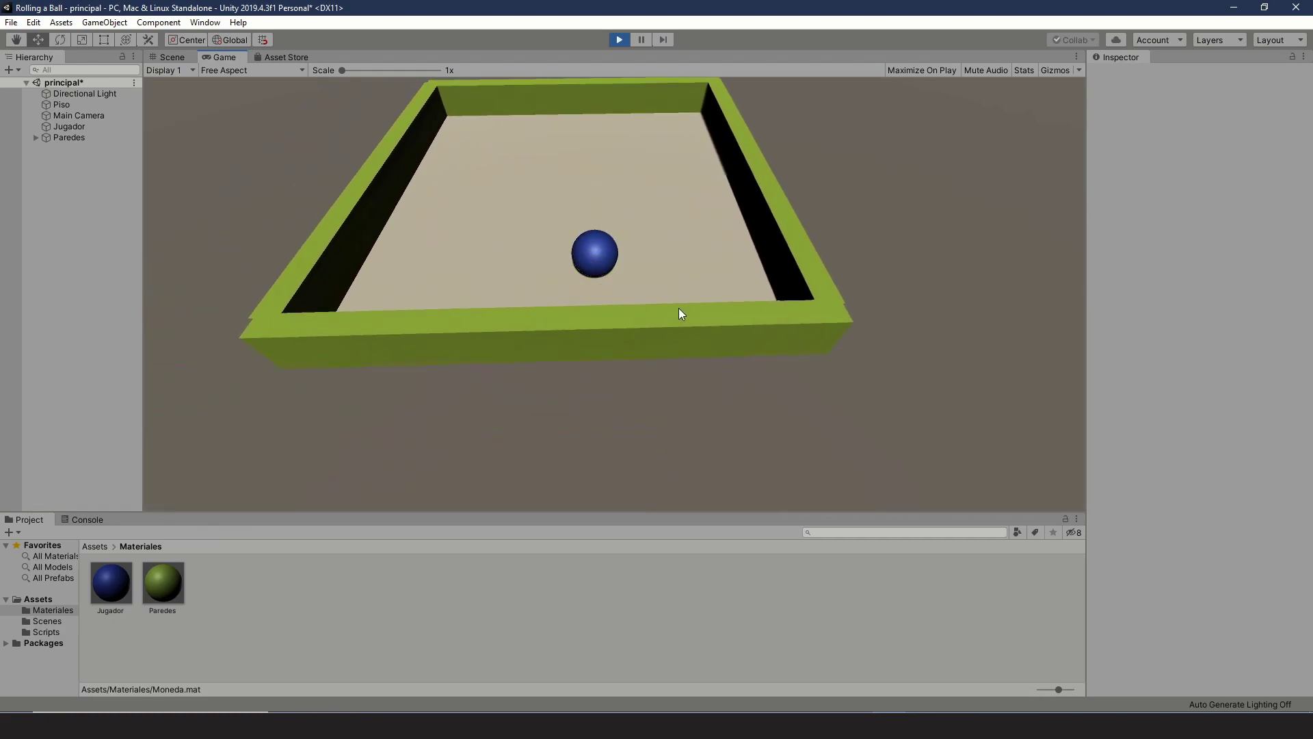
pyautogui.press('Up')
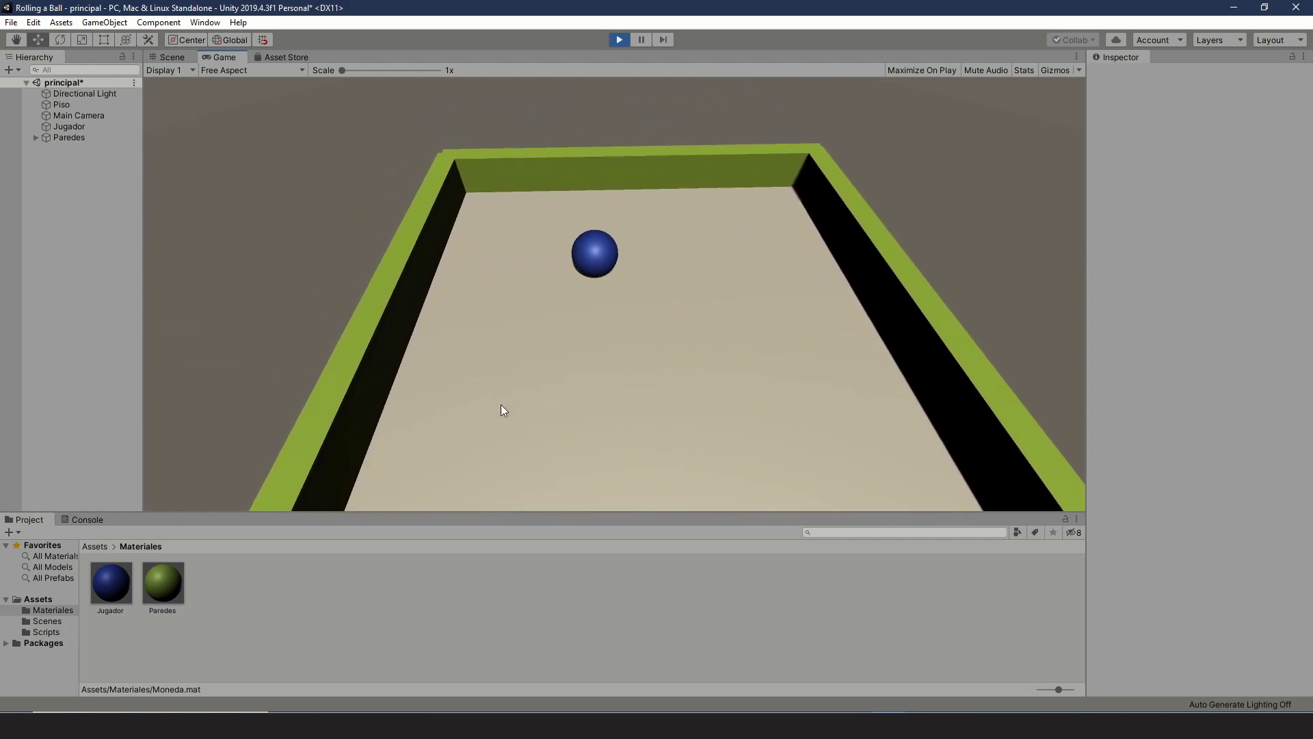
pyautogui.press('Down')
pyautogui.press('Left')
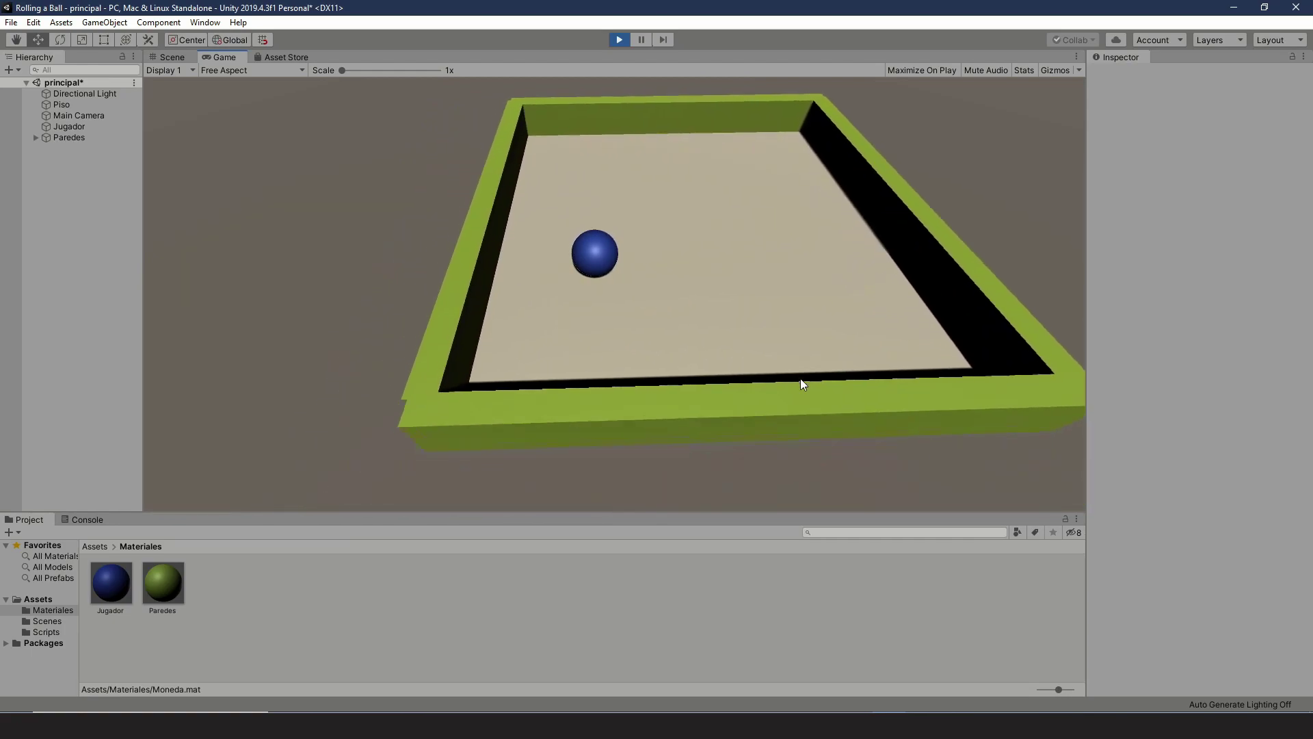
pyautogui.press('Right')
pyautogui.press('Up')
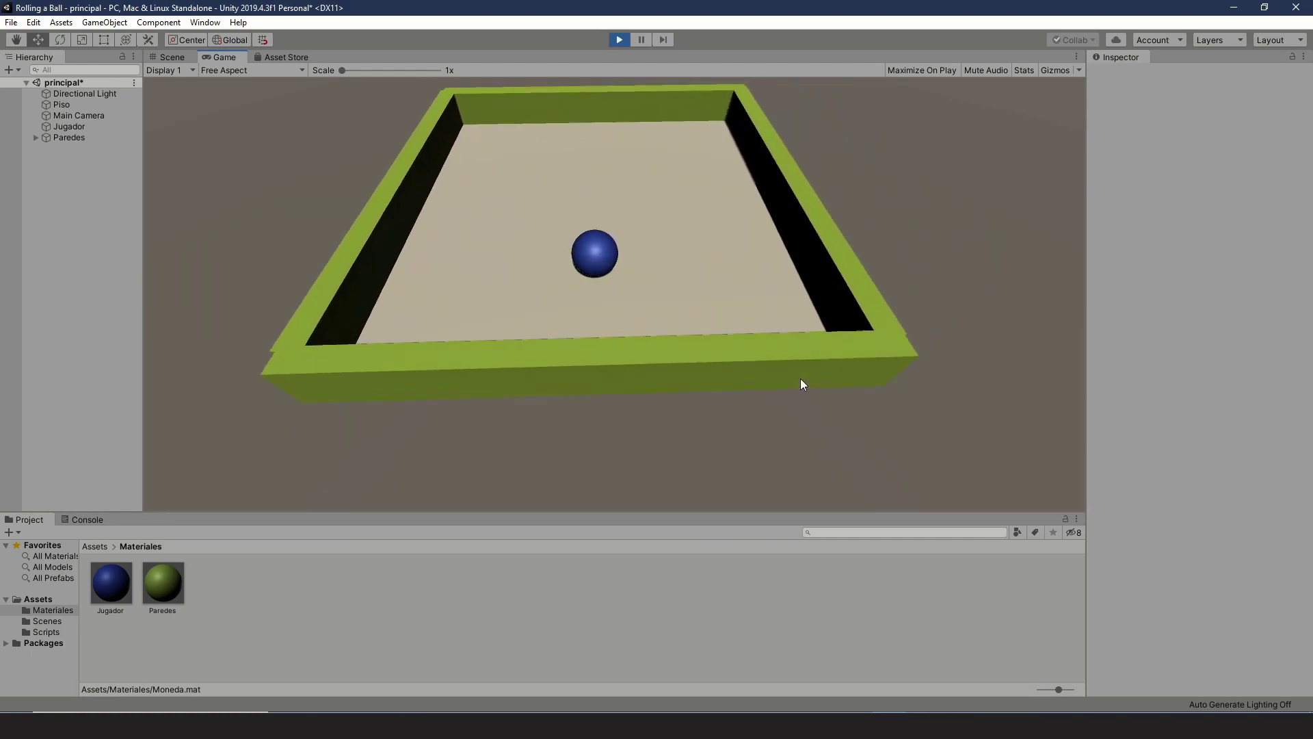
pyautogui.press('Up')
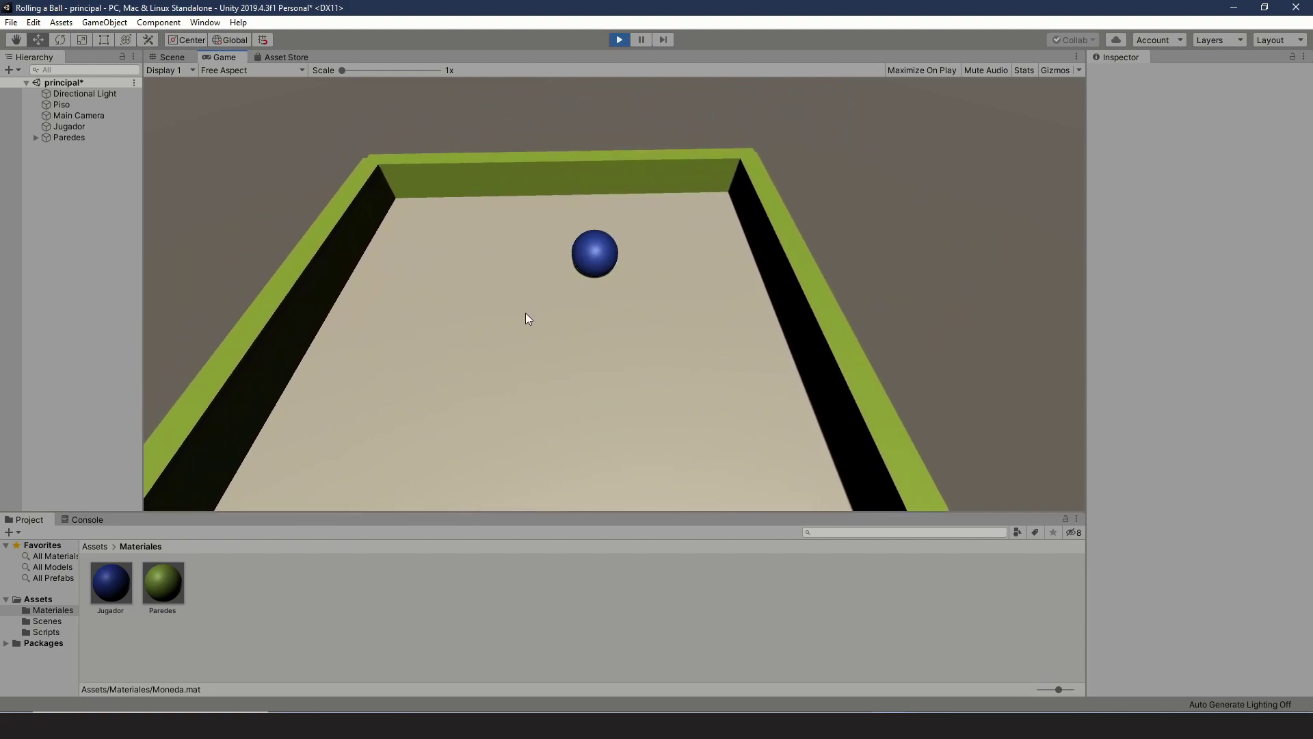
pyautogui.press('Down')
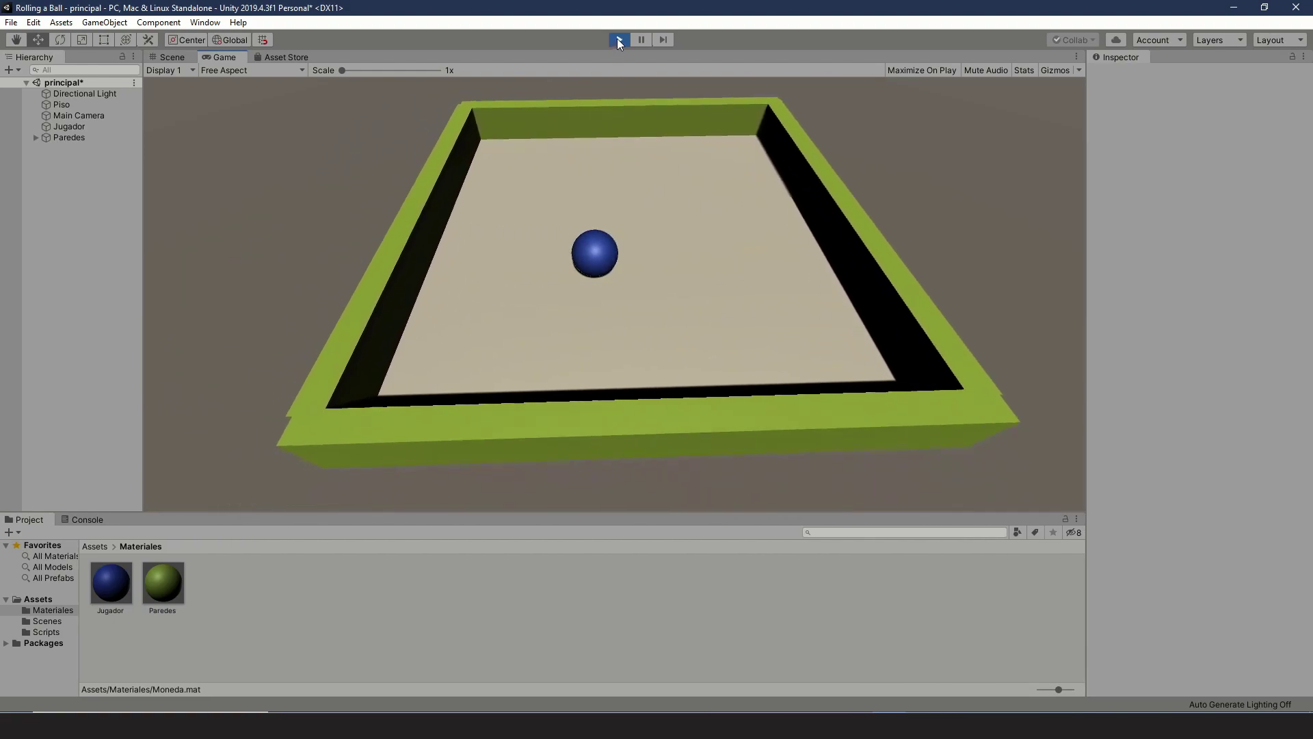
pyautogui.click(619, 39)
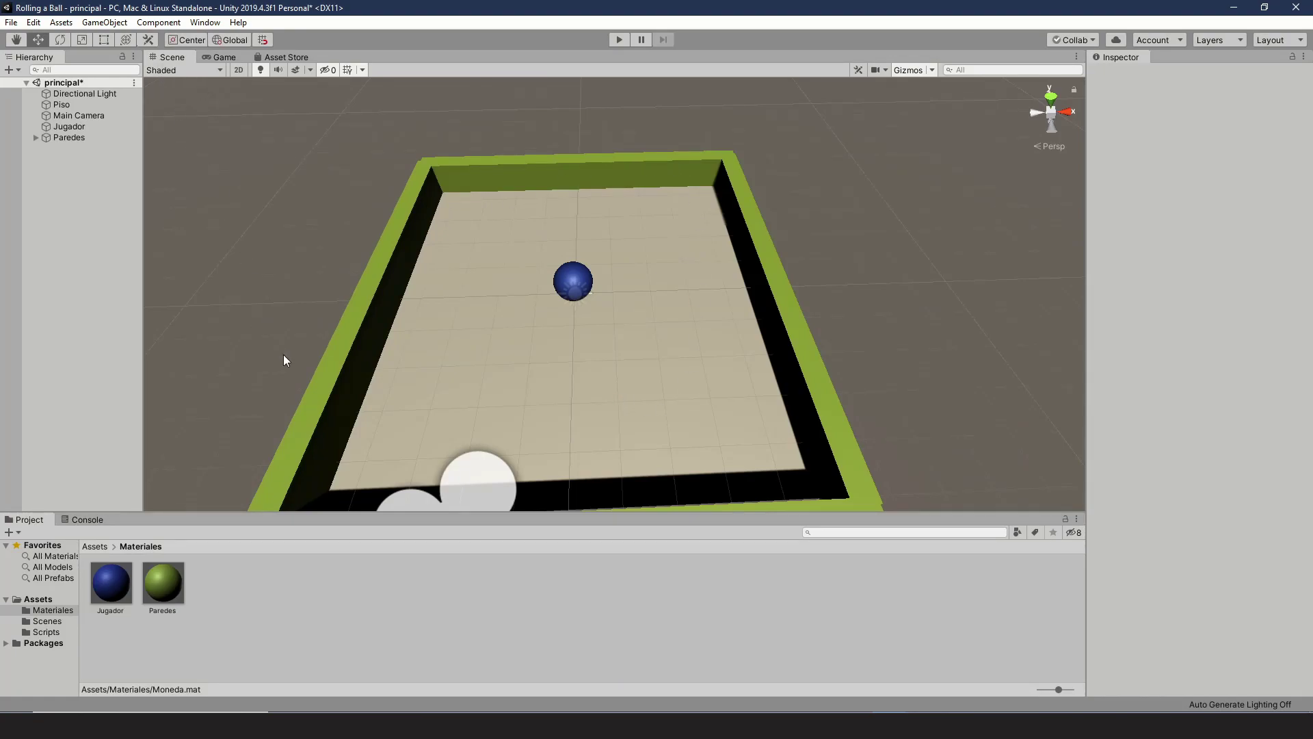
pyautogui.click(35, 138)
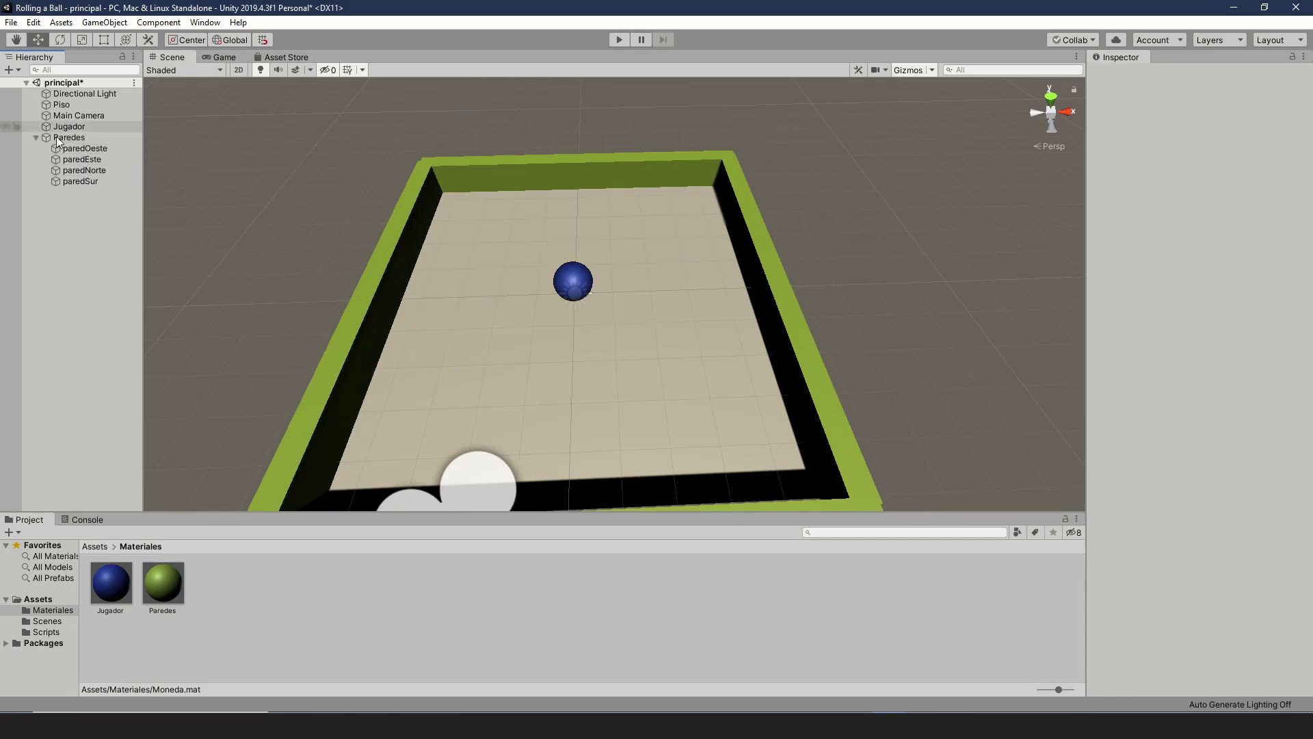
pyautogui.click(36, 138)
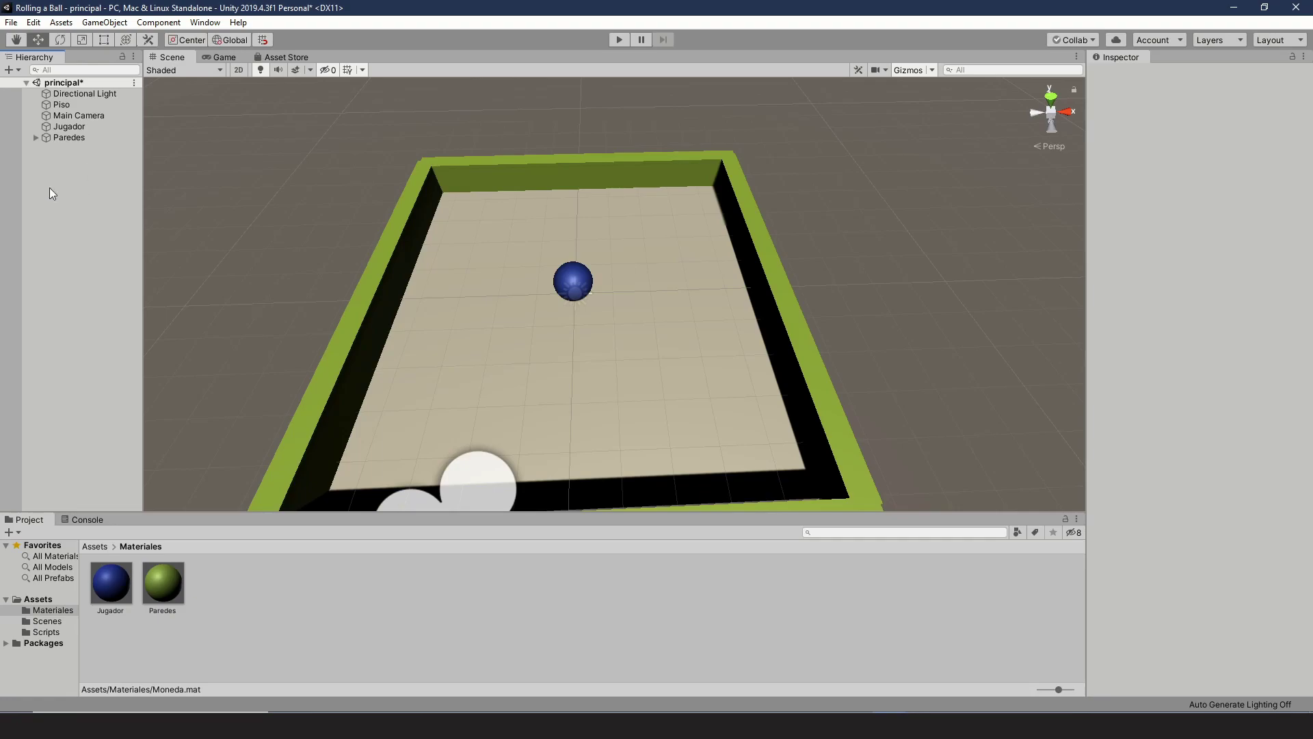
# Create an empty object in the scene and name it Monedas
pyautogui.click(14, 70)
pyautogui.click(31, 85)
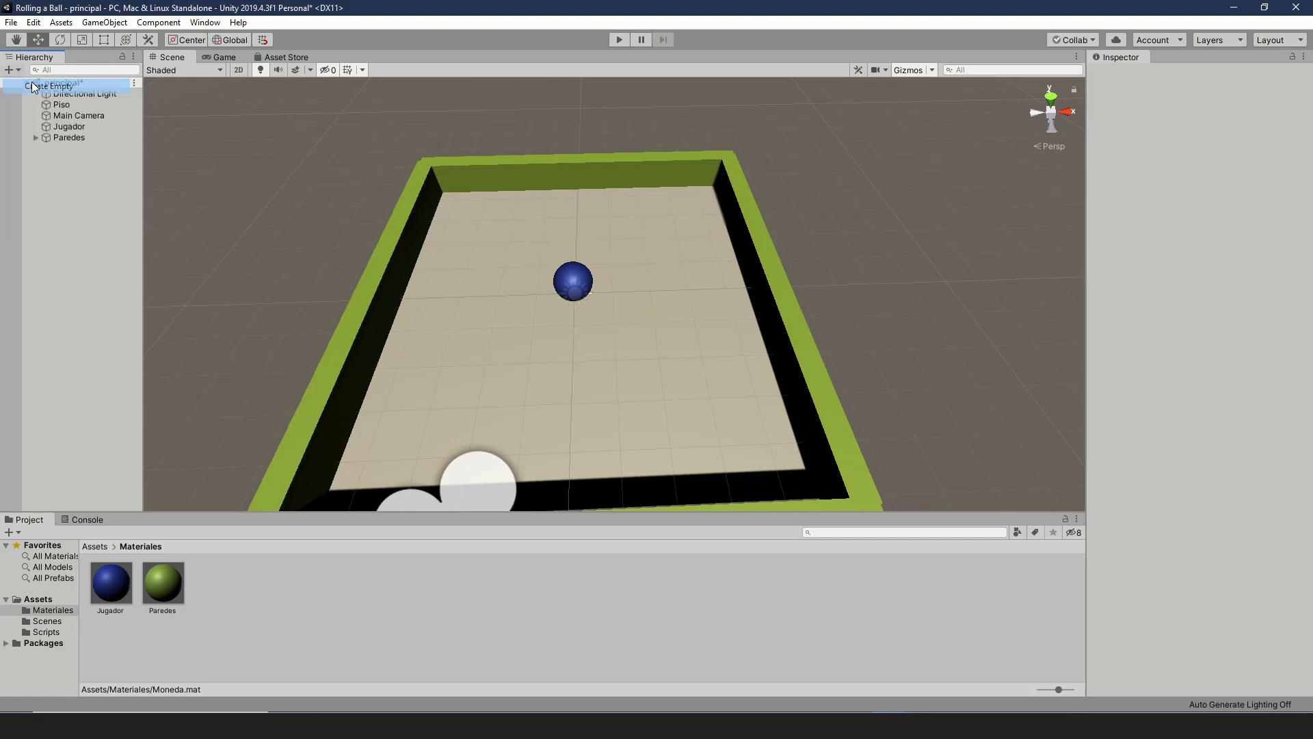
pyautogui.click(1228, 74)
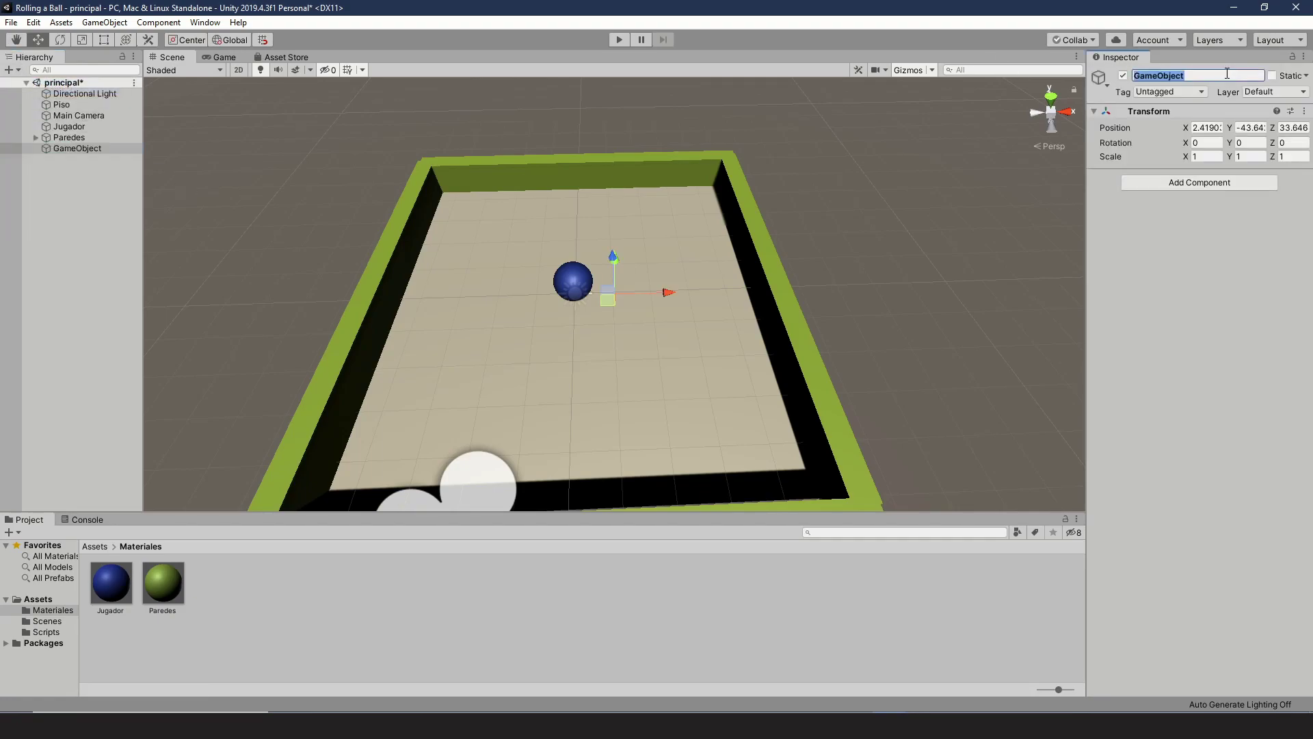
pyautogui.write('Monedas')
pyautogui.press('Return')
# Set the position of Monedas to X 0, Y 0, Z 0 and deselect it
pyautogui.click(1208, 128)
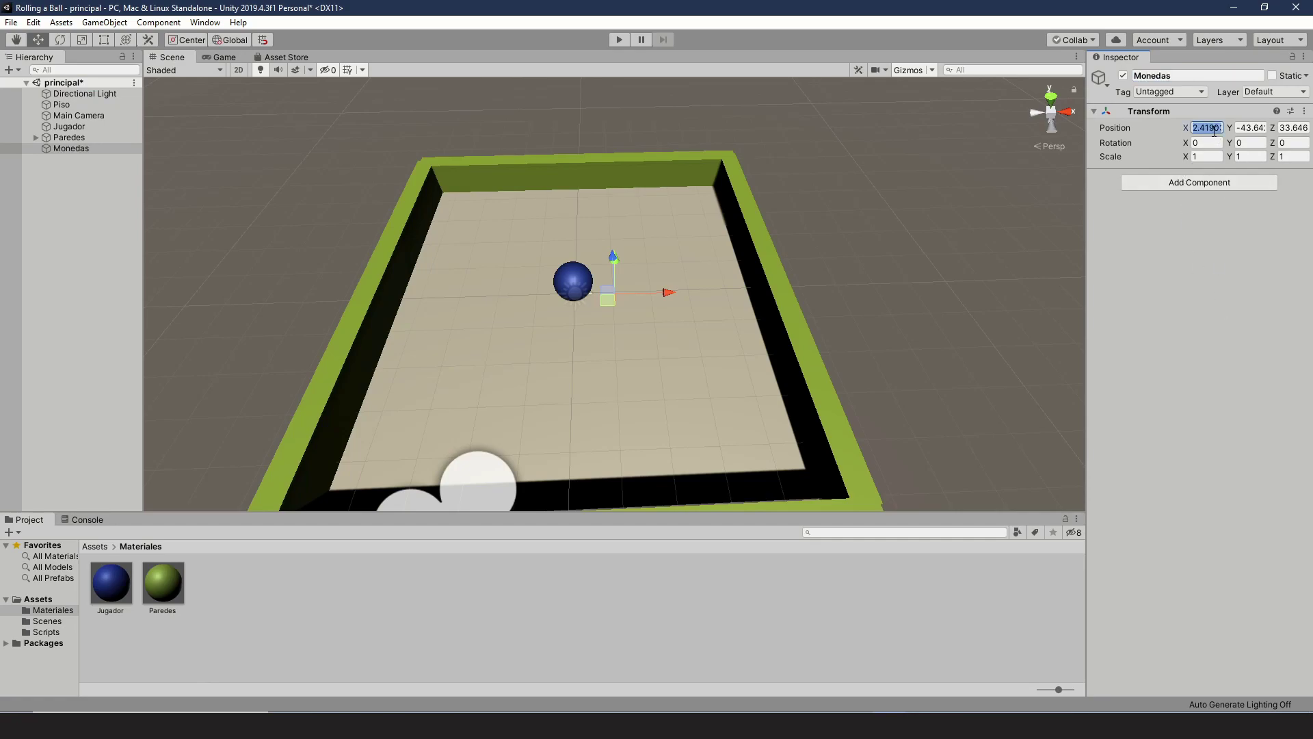
pyautogui.write('0')
pyautogui.click(1250, 128)
pyautogui.write('0')
pyautogui.click(1291, 130)
pyautogui.write('0')
pyautogui.click(1253, 245)
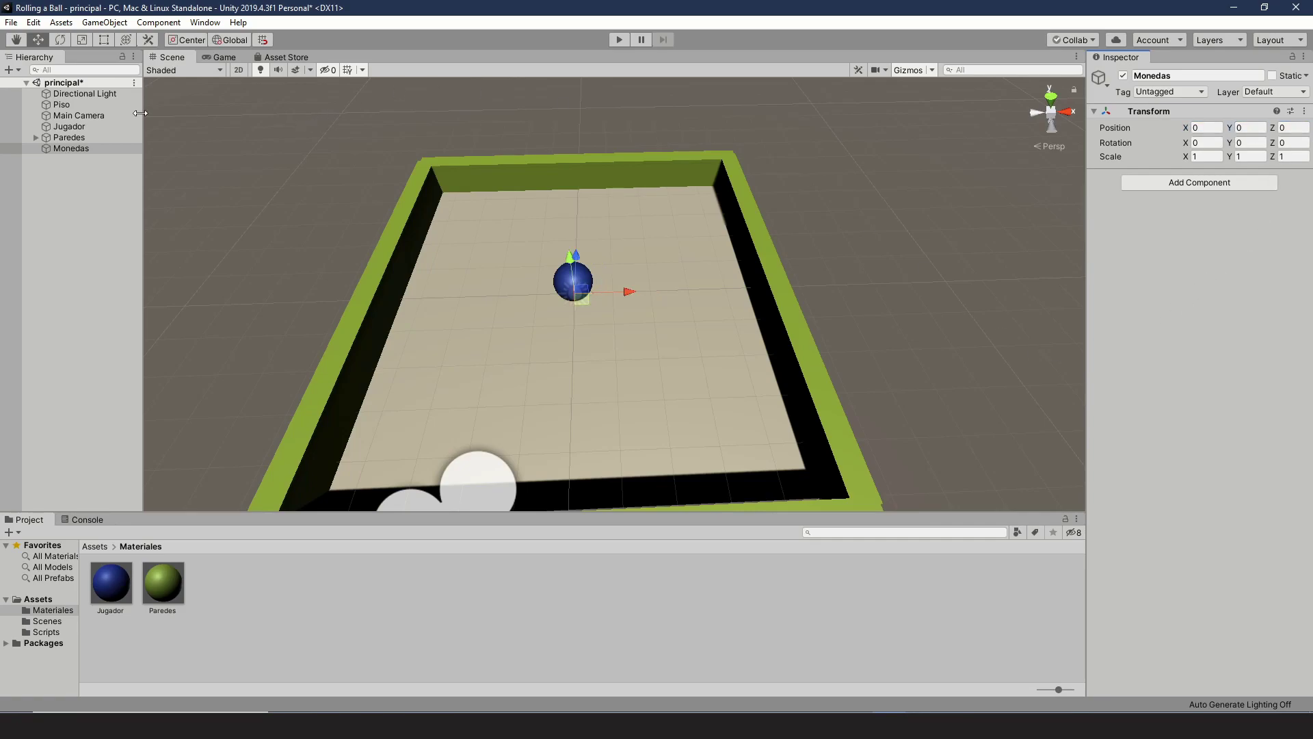
pyautogui.click(77, 190)
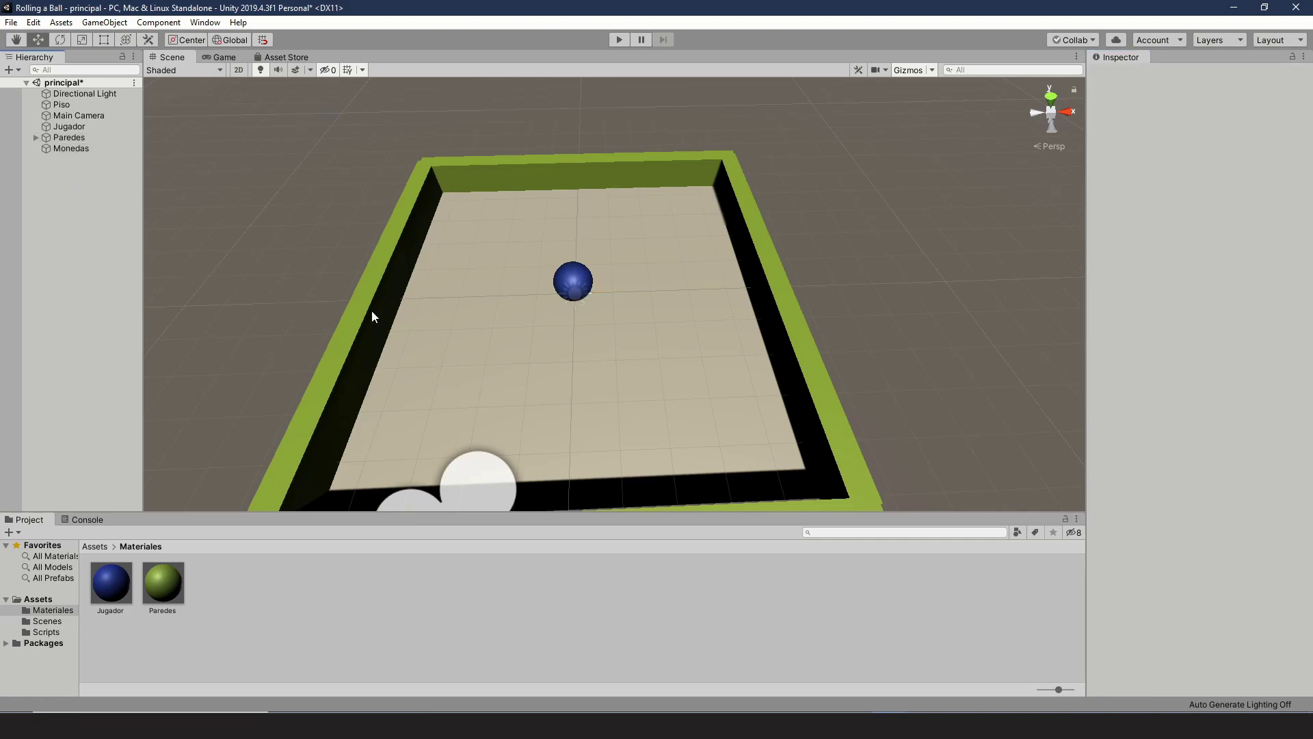
# Create a 3D sphere and set its position to X 0, Y 0, Z 0
pyautogui.click(10, 69)
pyautogui.moveTo(71, 114)
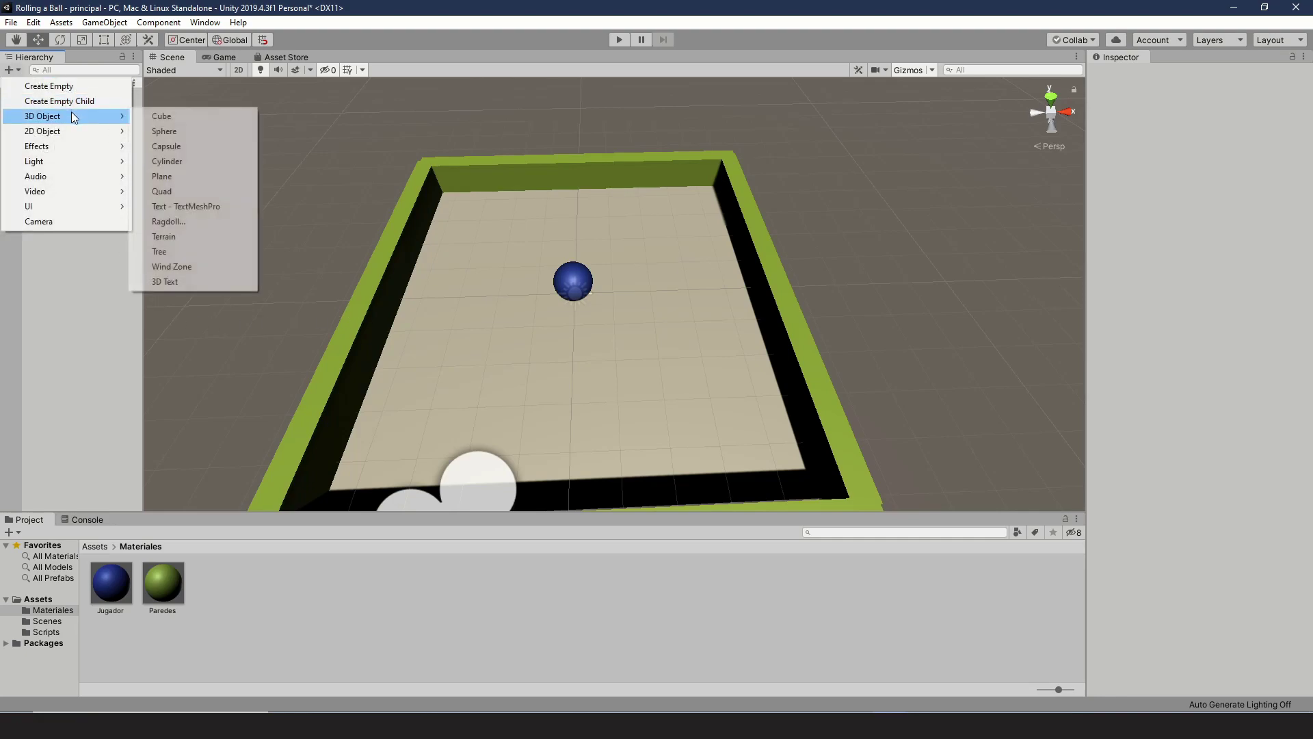
pyautogui.click(179, 130)
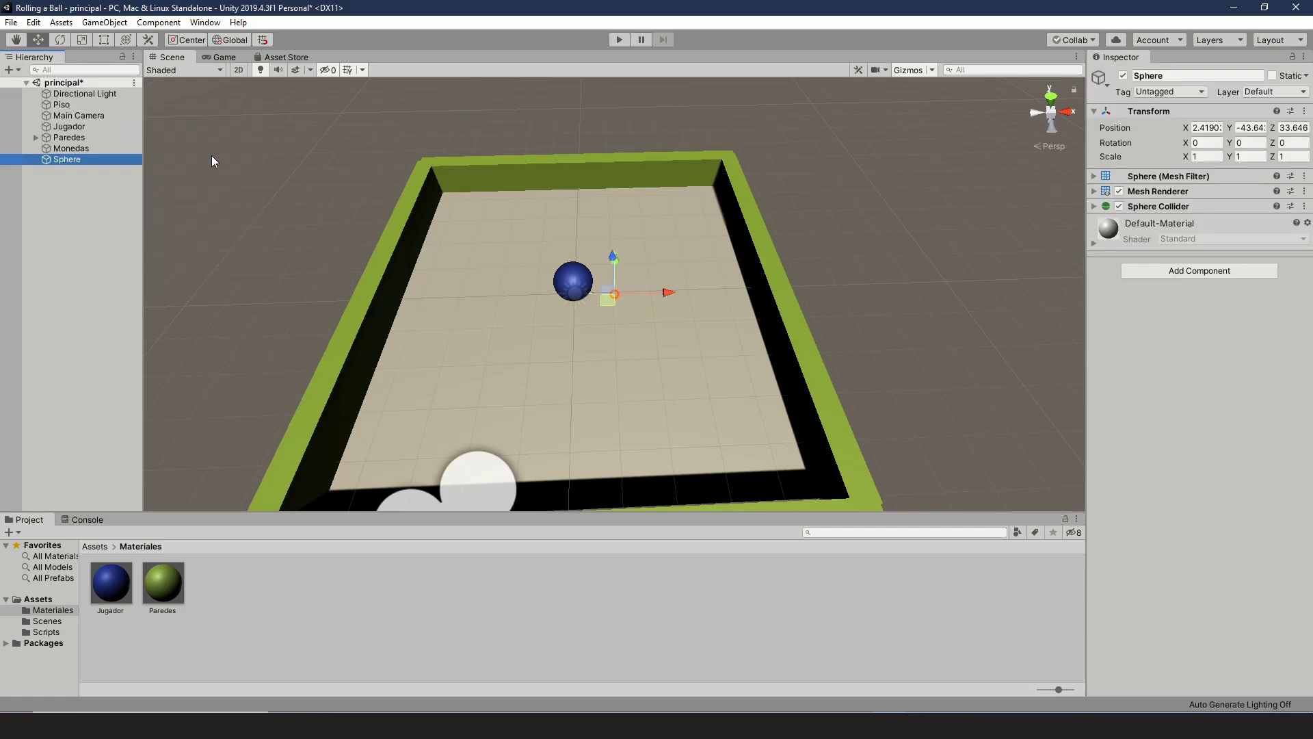
pyautogui.click(1208, 129)
pyautogui.write('0')
pyautogui.press('Tab')
pyautogui.write('0')
pyautogui.click(1281, 129)
pyautogui.write('0')
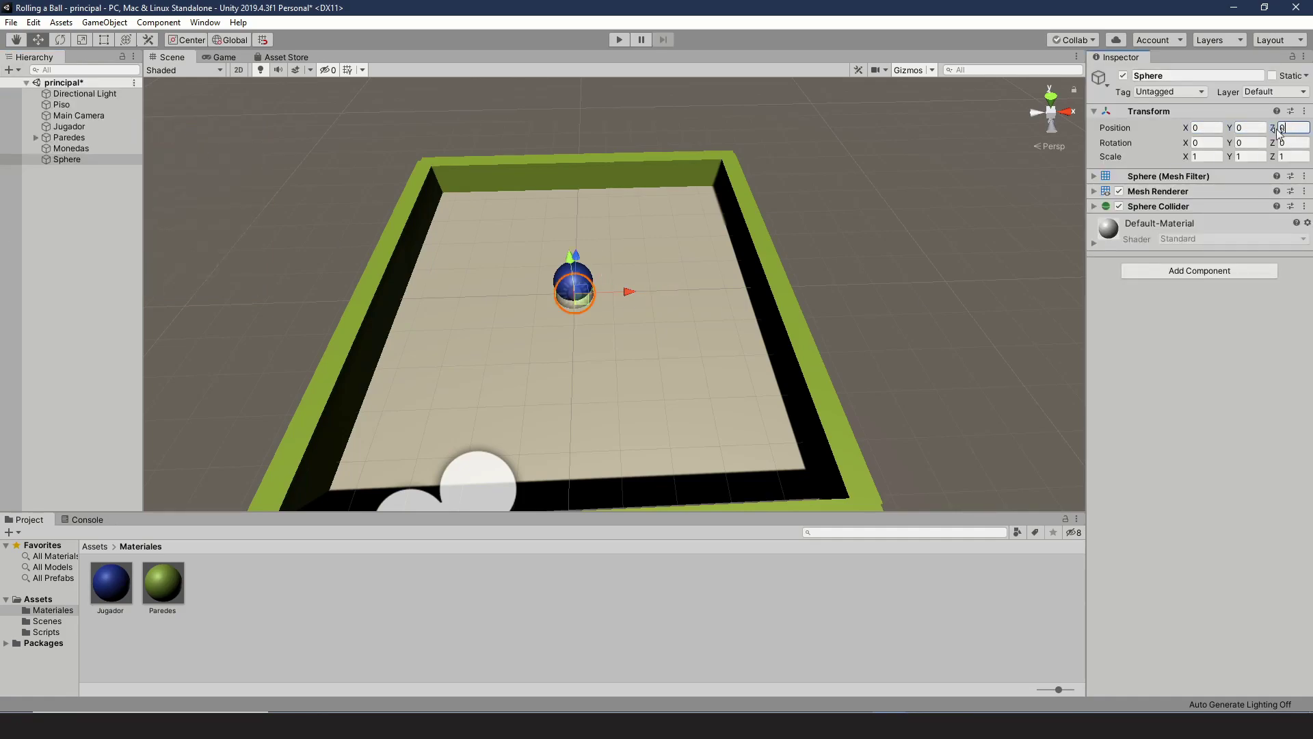
# Move the sphere along X to about 2.11 and set its Y position to 0.5
pyautogui.moveTo(630, 299); pyautogui.dragTo(713, 295)
pyautogui.click(1248, 127)
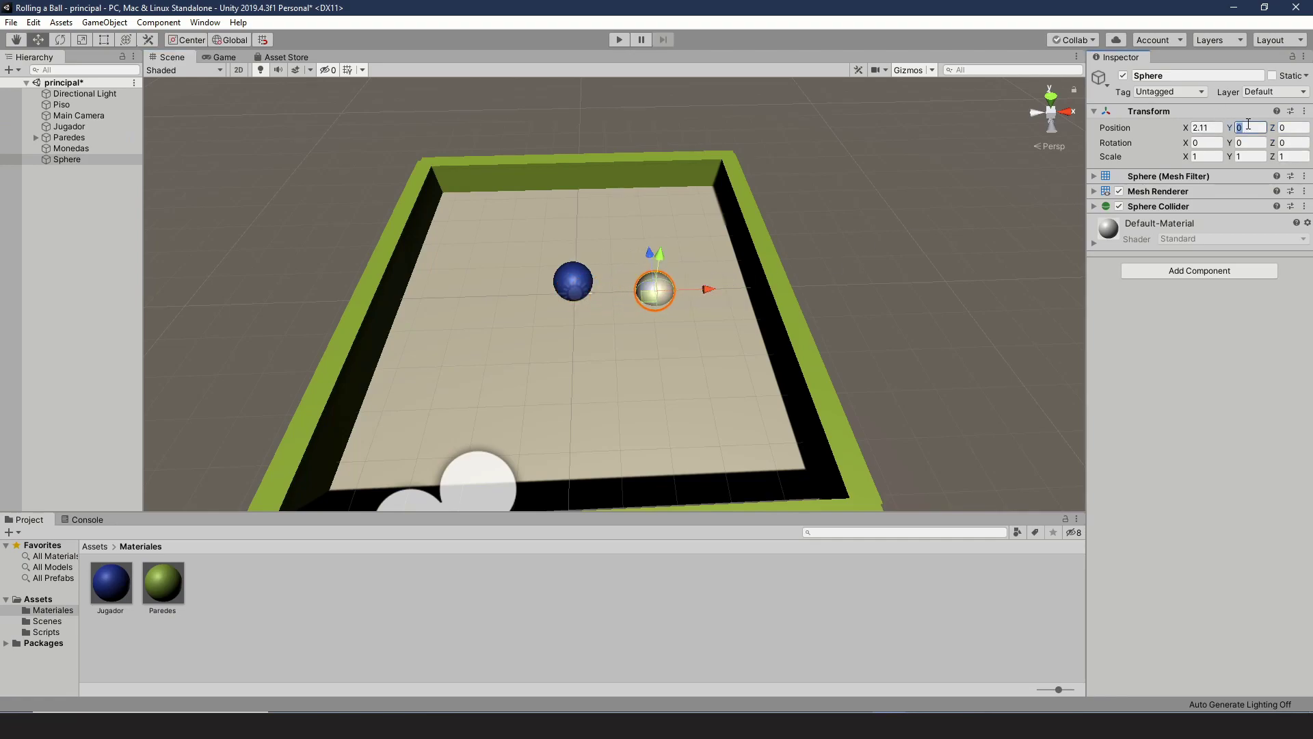
pyautogui.write('.5')
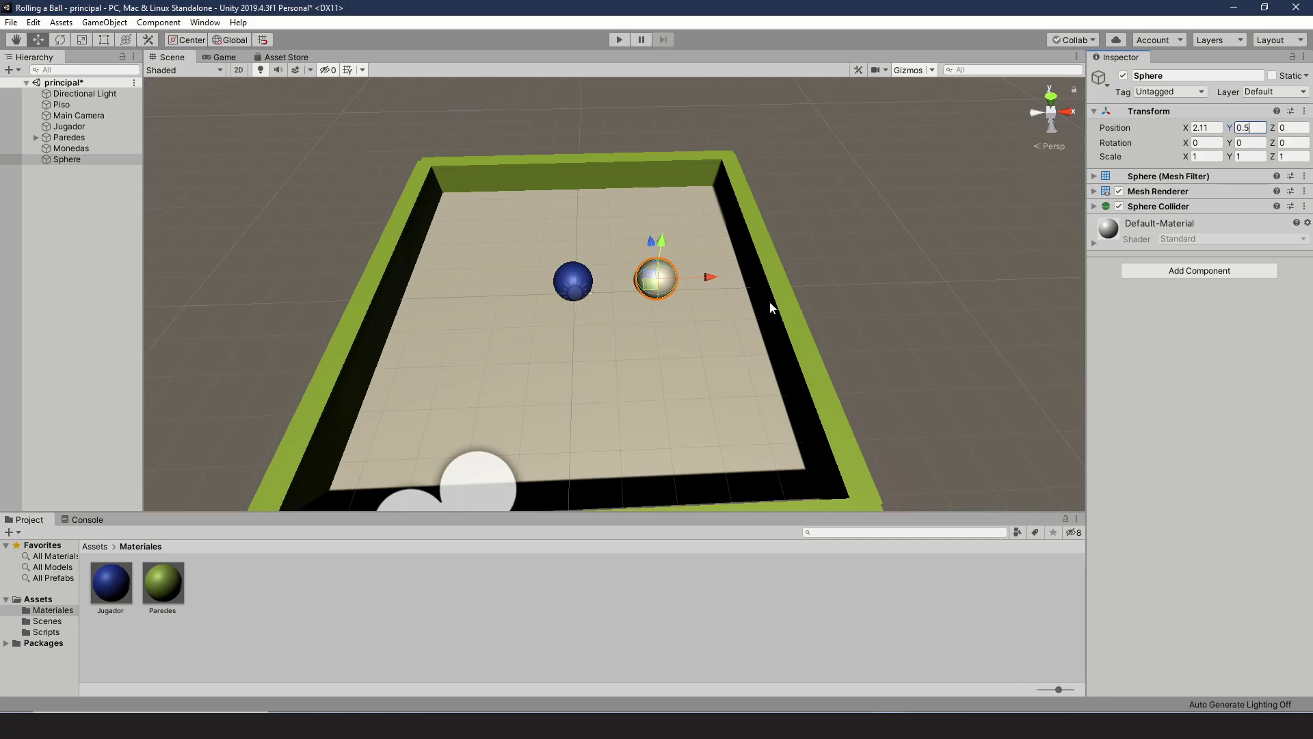
# Rename the sphere as Moneda
pyautogui.scroll(8, 682, 296)
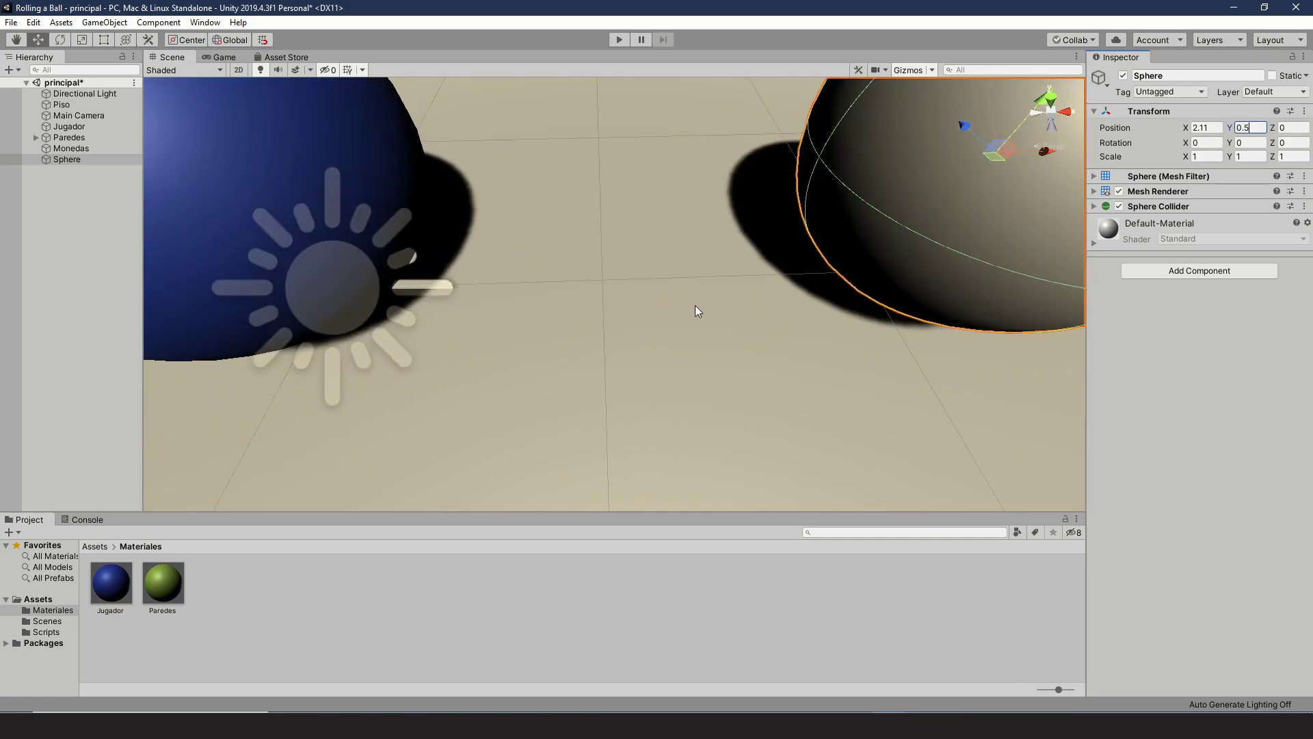
pyautogui.scroll(-8, 696, 306)
pyautogui.moveTo(720, 307); pyautogui.dragTo(745, 327, button='right')
pyautogui.scroll(5, 734, 333)
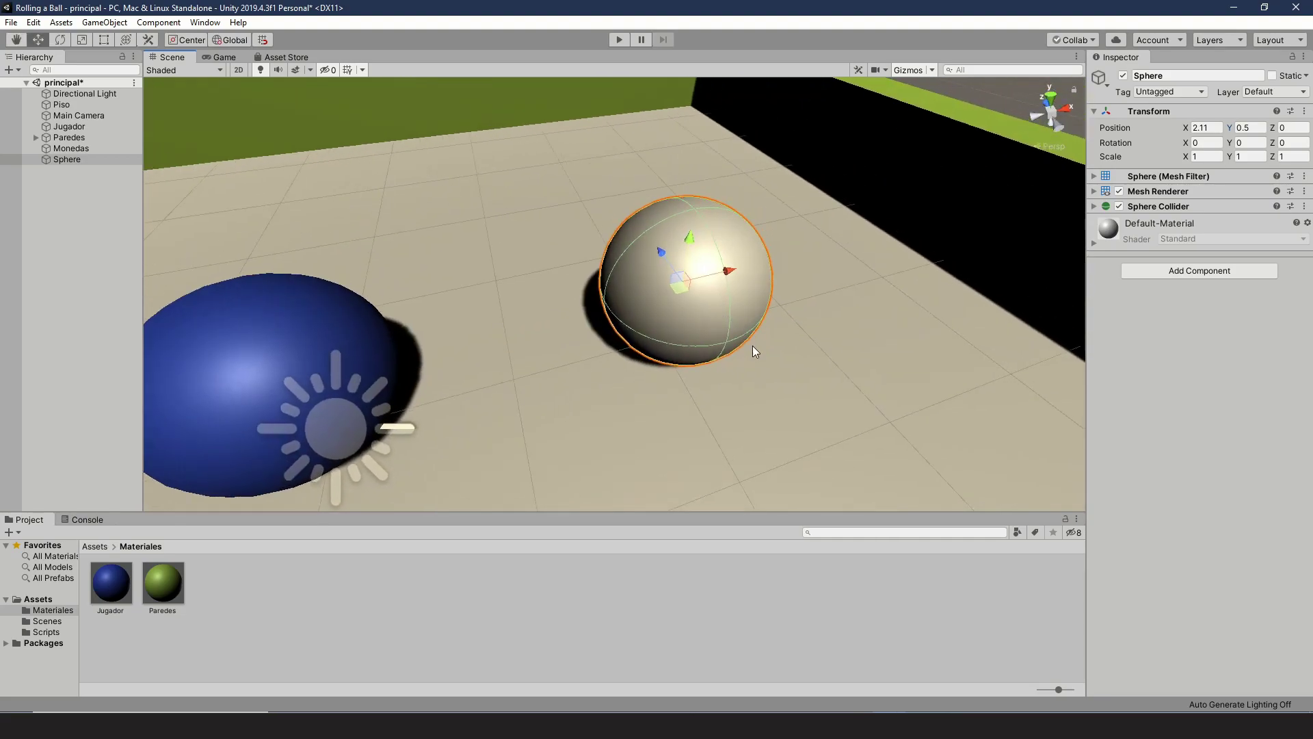
pyautogui.click(1185, 76)
pyautogui.write('Moneda')
pyautogui.press('Return')
# Scale Moneda uniformly to X 0.5, Y 0.5, Z 0.5
pyautogui.click(1205, 157)
pyautogui.write('0.5')
pyautogui.click(1257, 157)
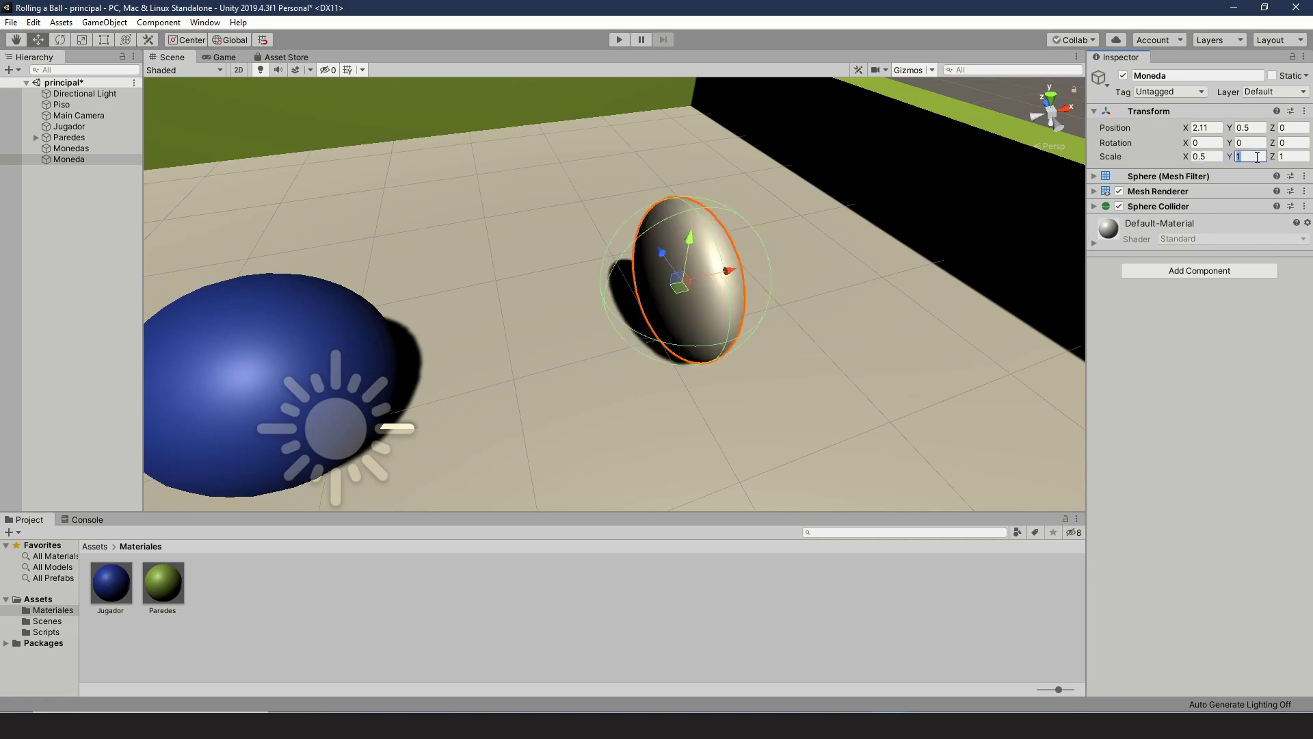
pyautogui.write('0.5')
pyautogui.click(1287, 156)
pyautogui.write('0')
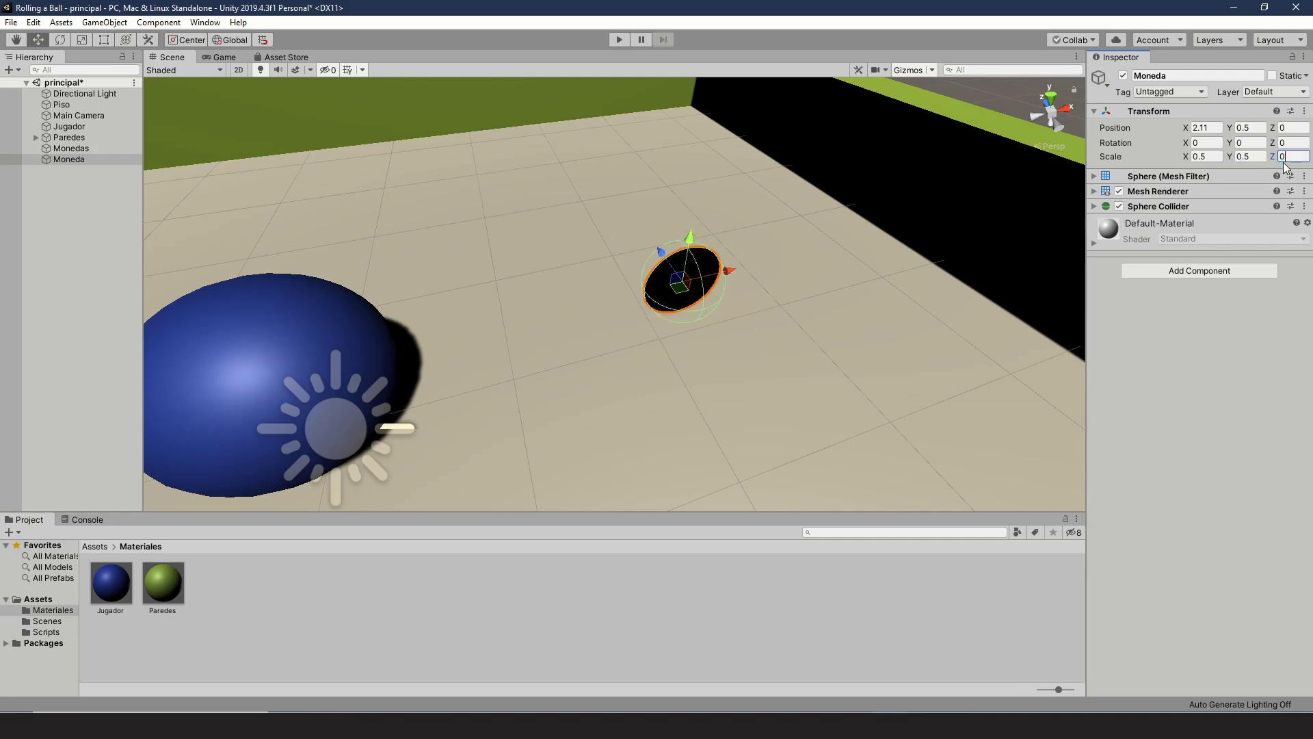
pyautogui.write('.5')
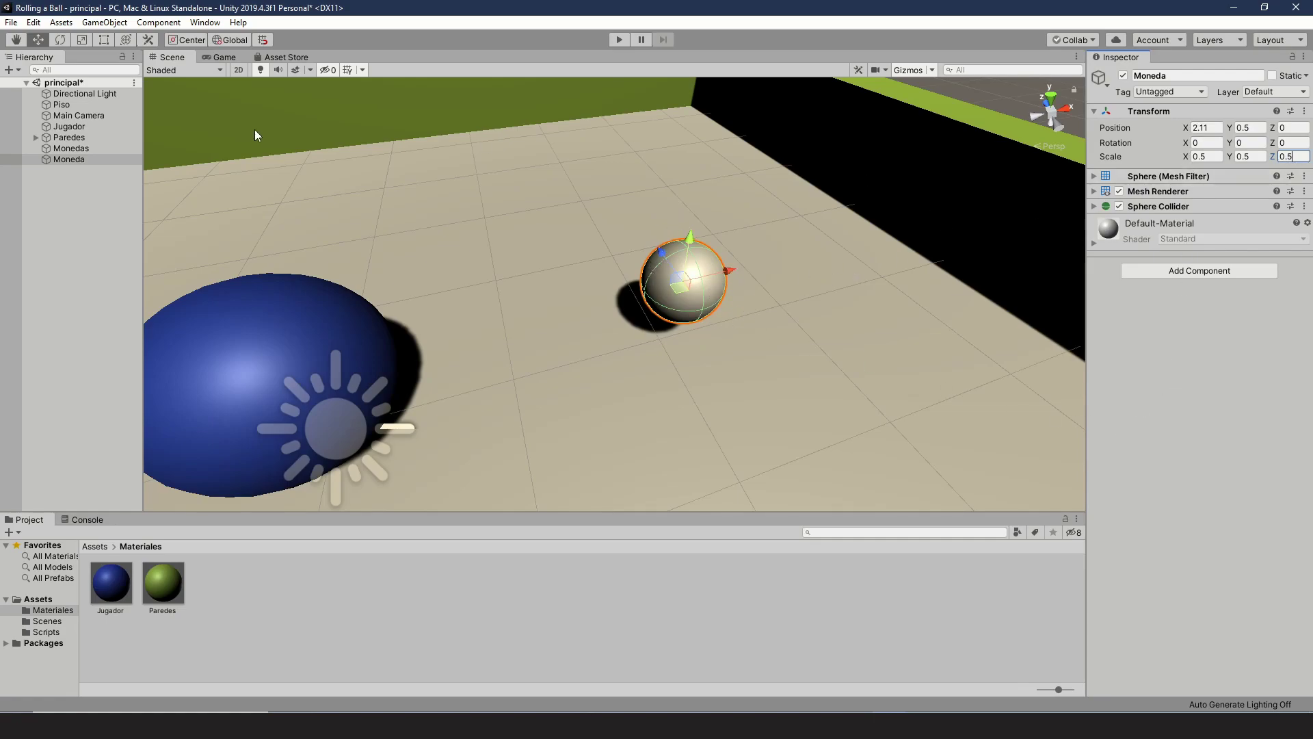
# Flatten Moneda into a coin shape with an X scale of 0.1 and move it along X to about 2.49
pyautogui.click(82, 40)
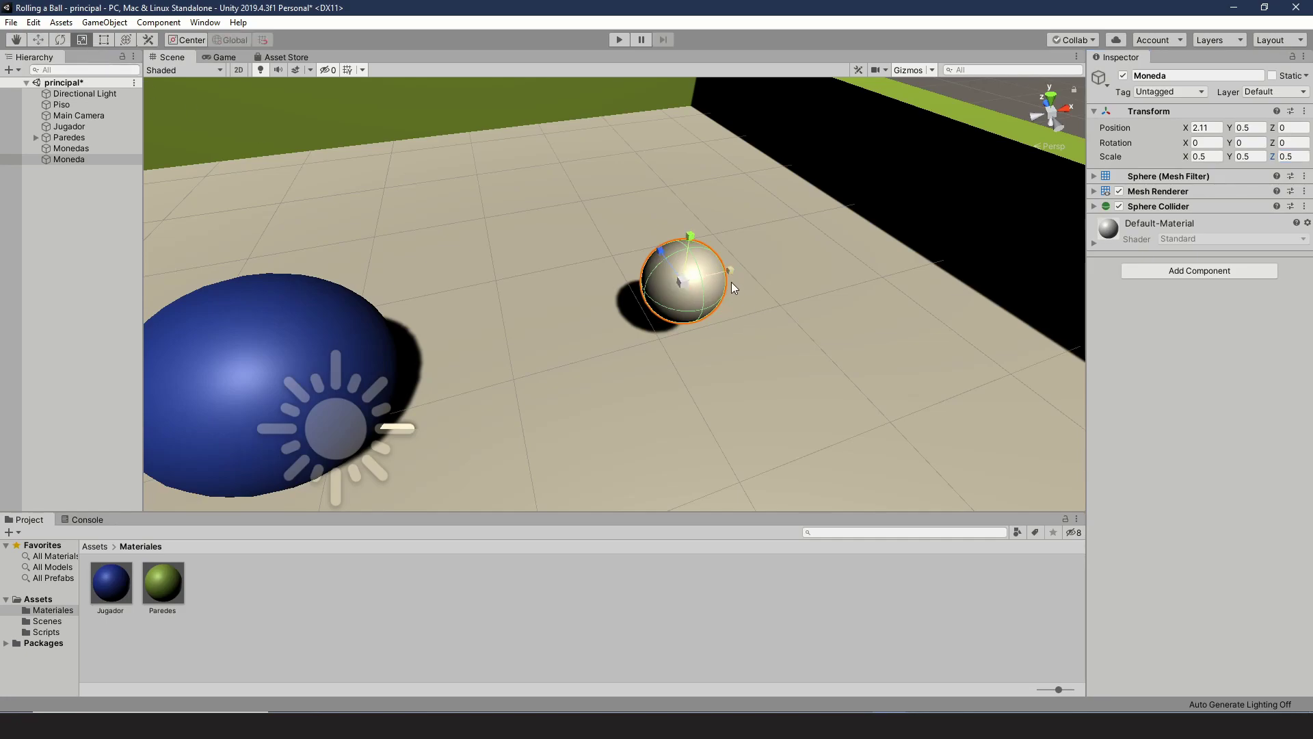
pyautogui.moveTo(730, 270); pyautogui.dragTo(701, 278)
pyautogui.click(1207, 156)
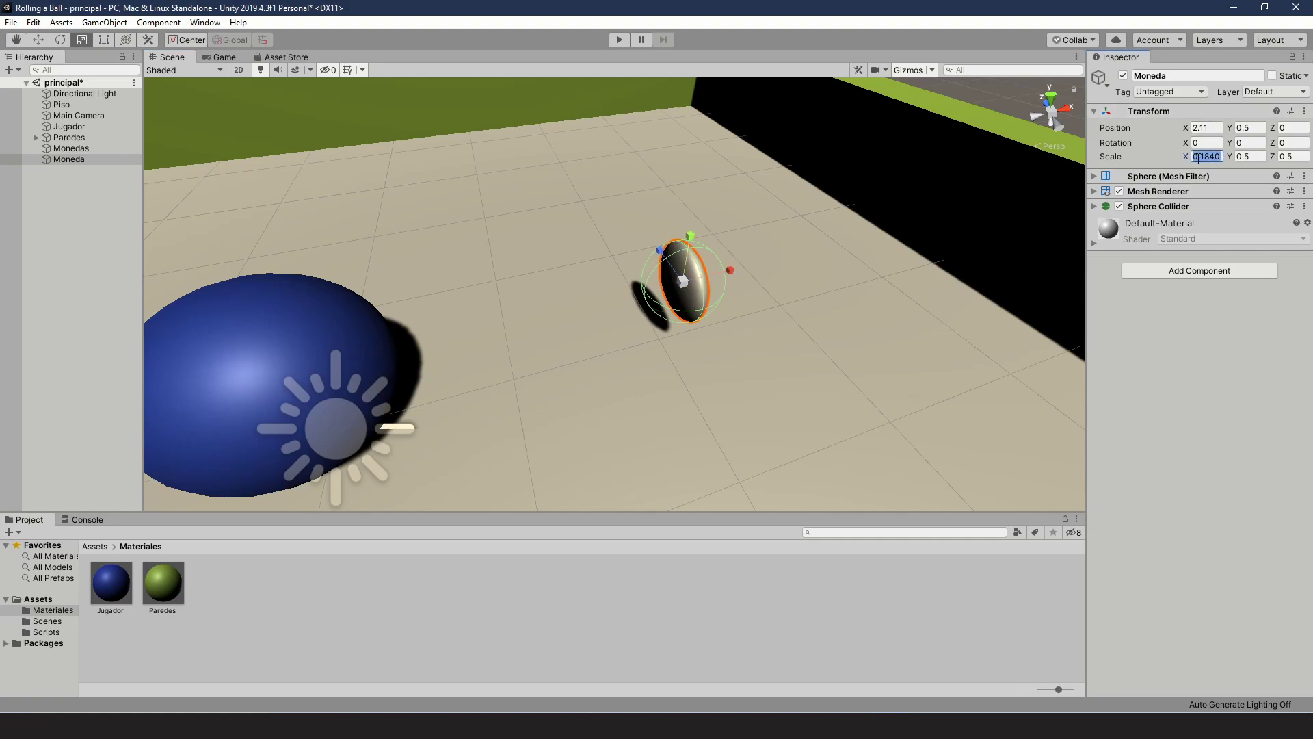
pyautogui.write('0.2')
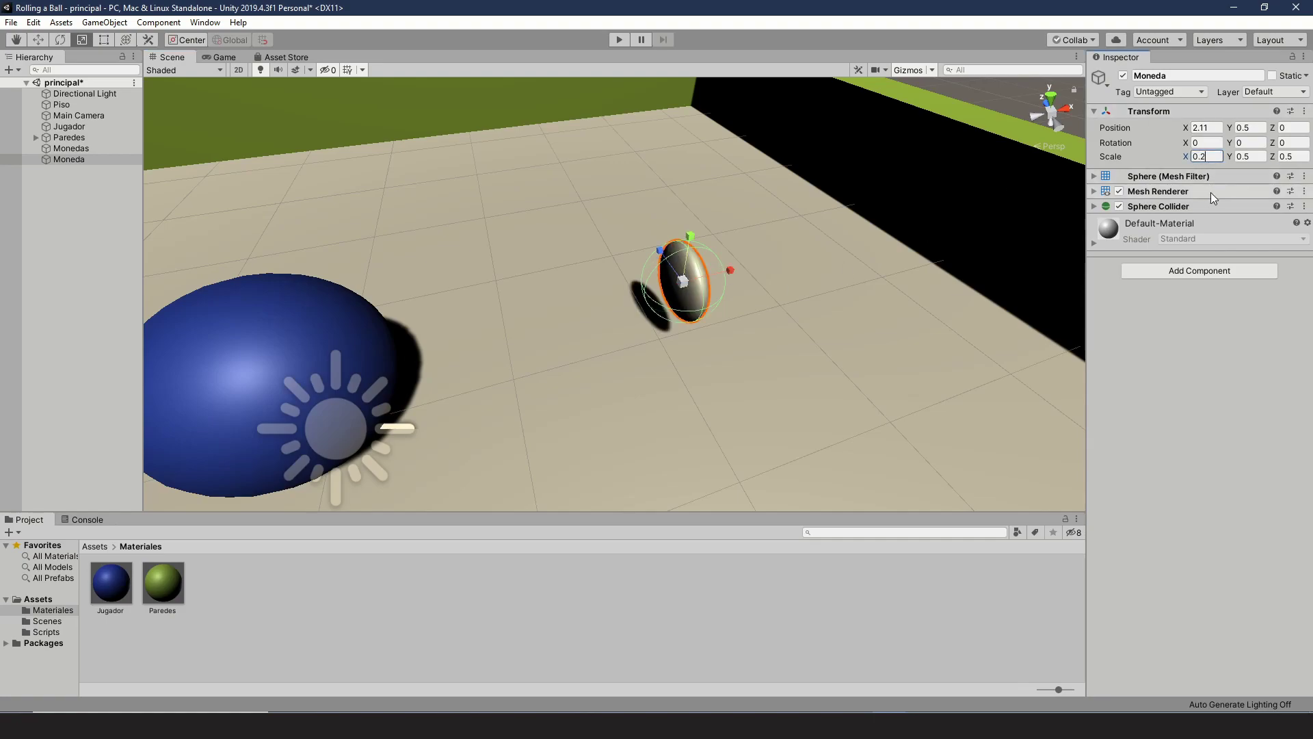
pyautogui.press('BackSpace')
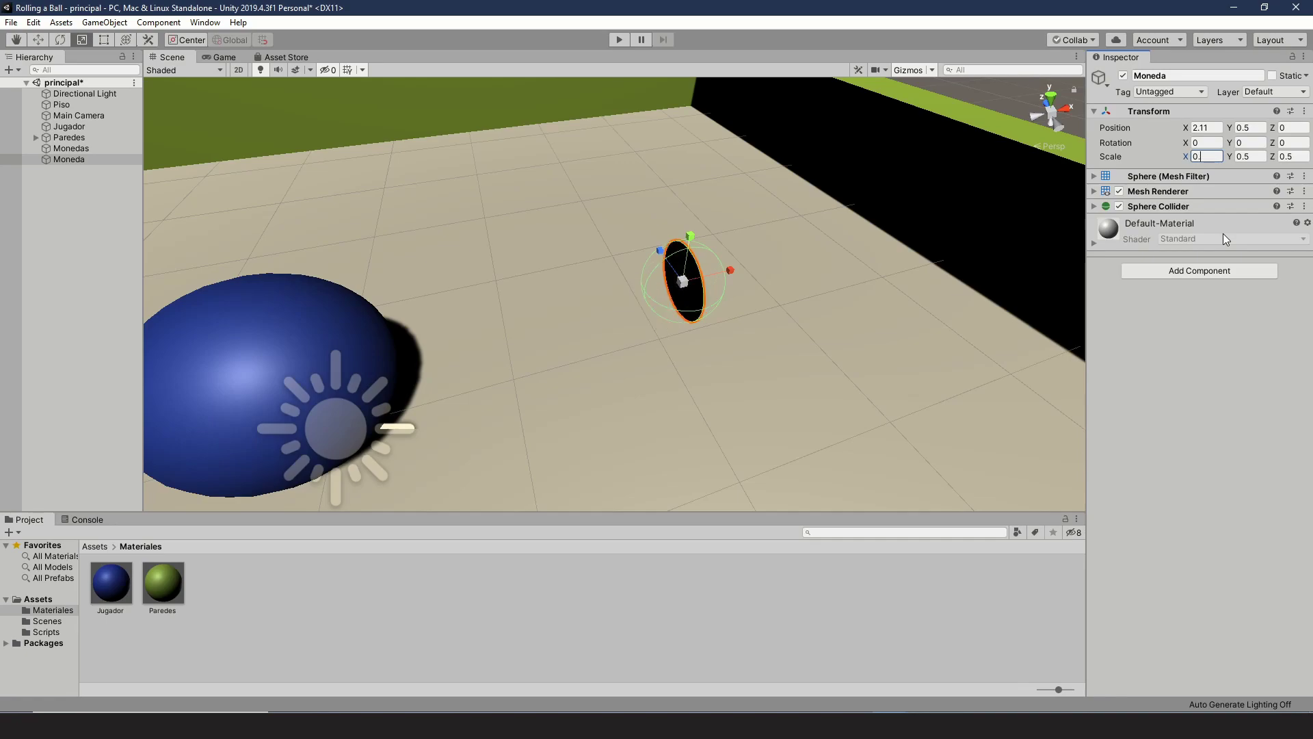
pyautogui.write('1')
pyautogui.click(1208, 344)
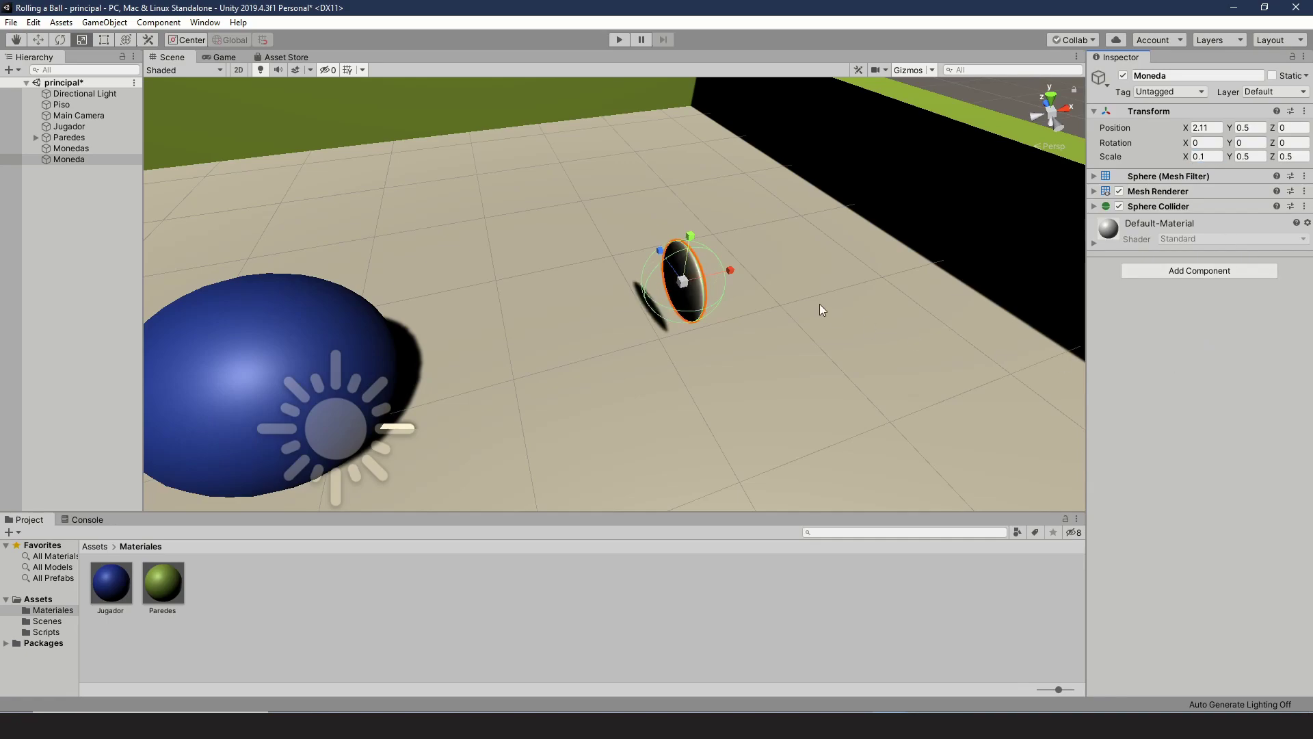
pyautogui.press('w')
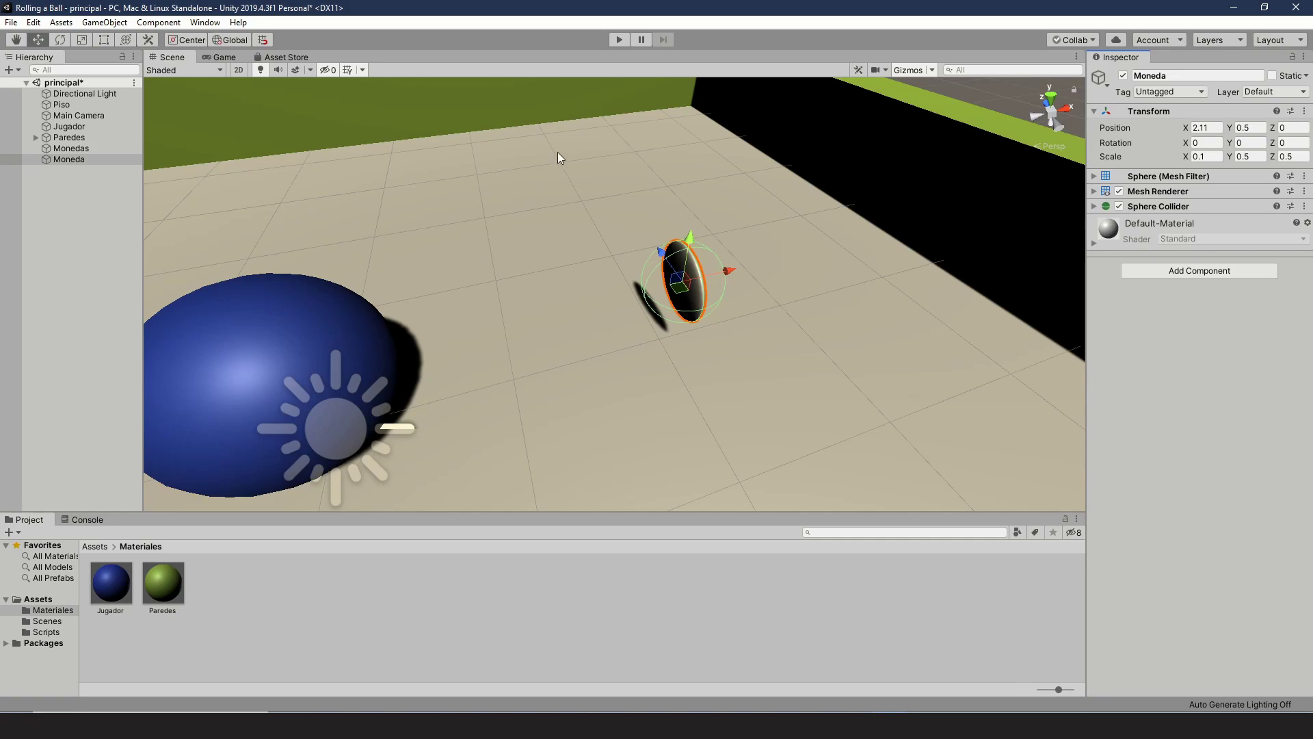
pyautogui.moveTo(728, 274); pyautogui.dragTo(774, 281)
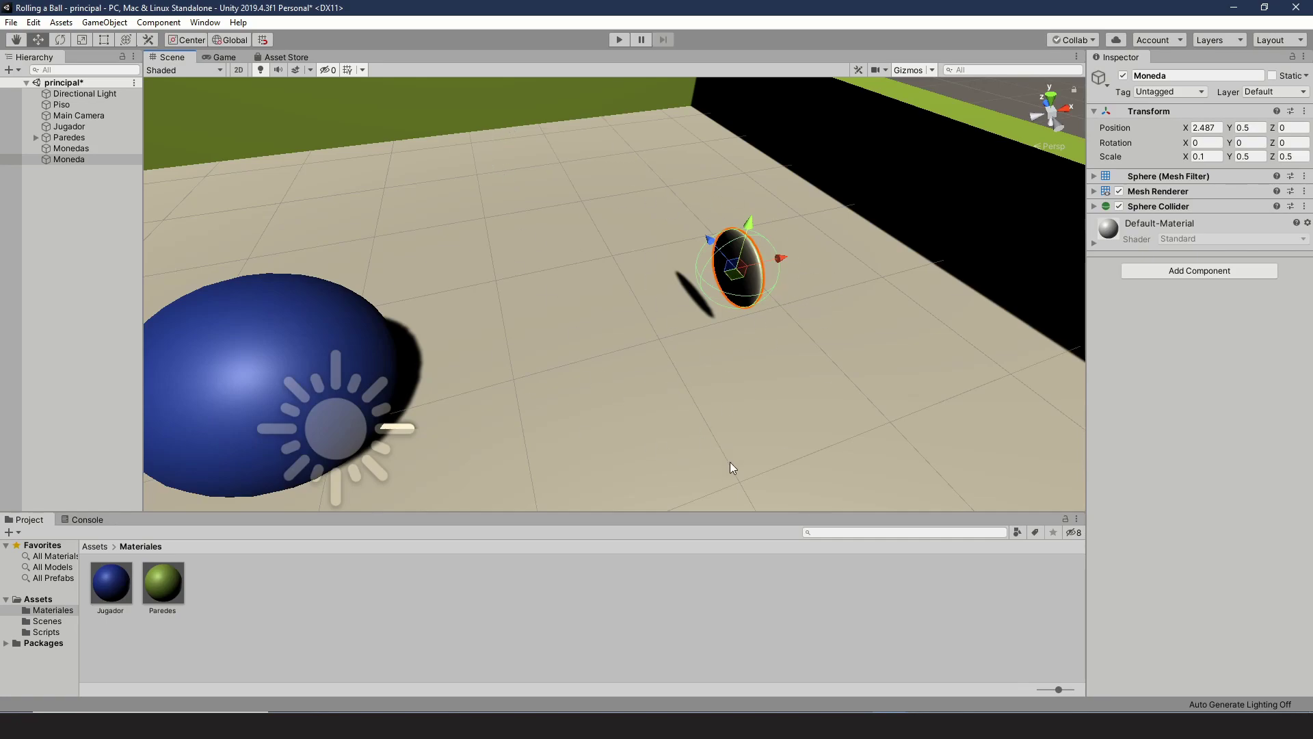
# Create a new material named Moneda in the Materiales folder
pyautogui.click(482, 626)
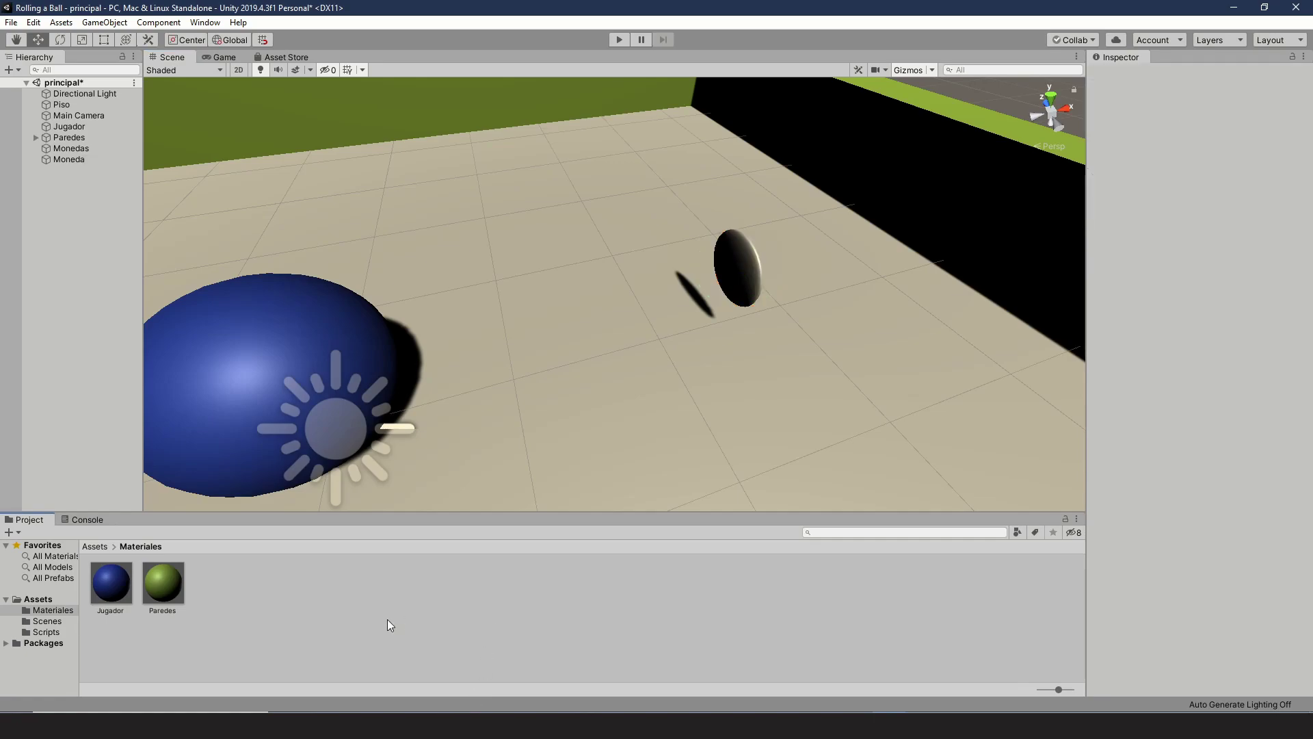
pyautogui.click(9, 532)
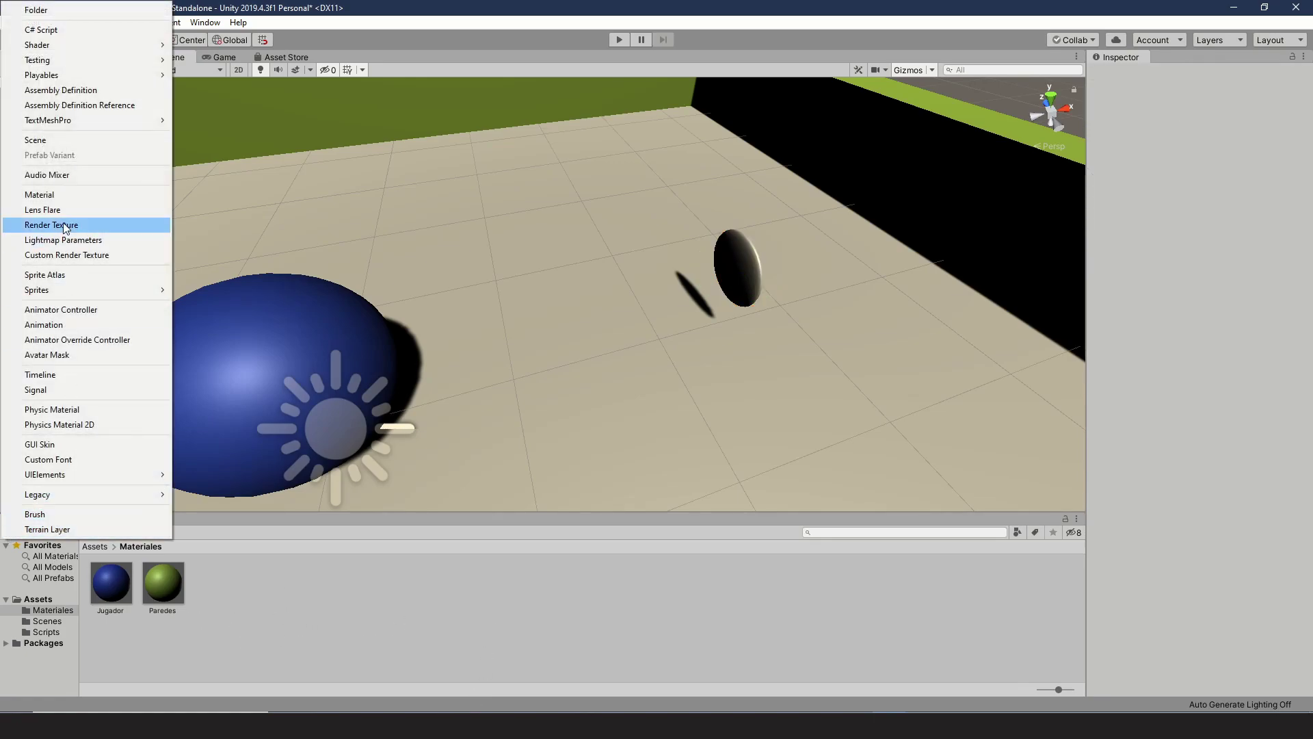
pyautogui.click(64, 195)
pyautogui.write('Moneda')
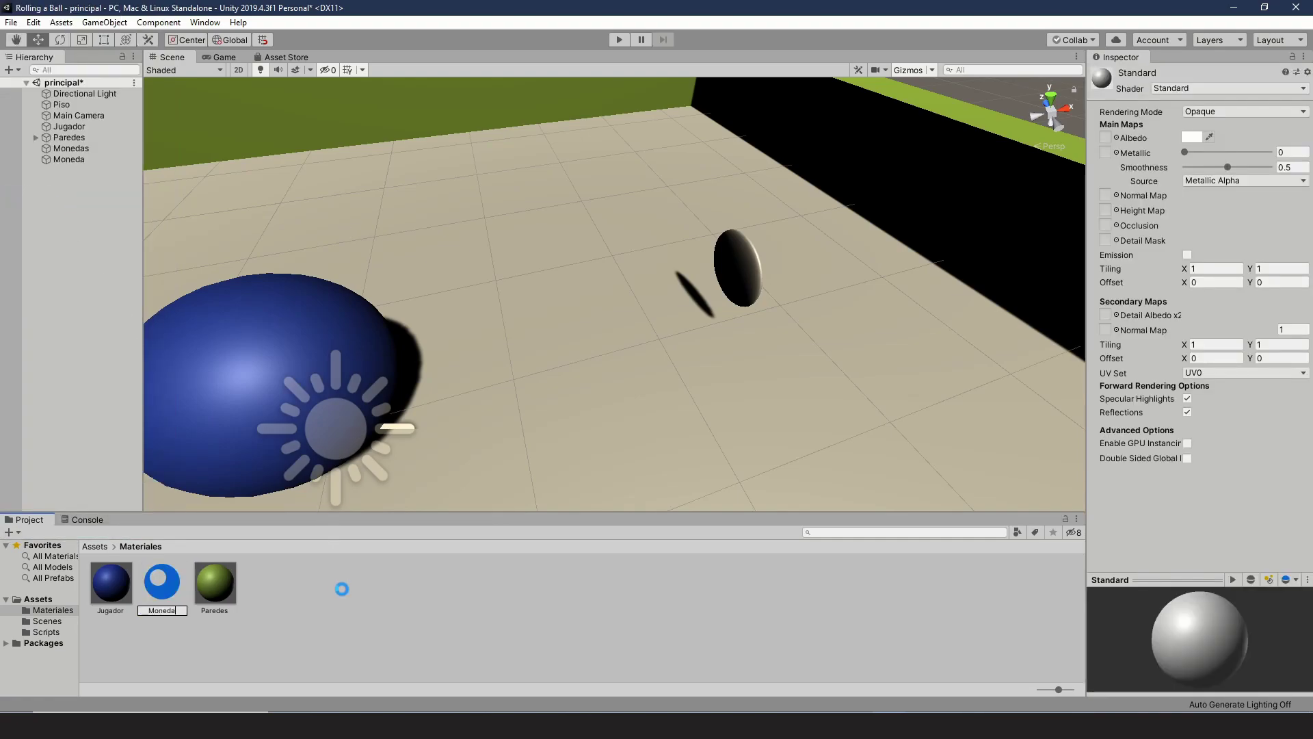
pyautogui.press('Return')
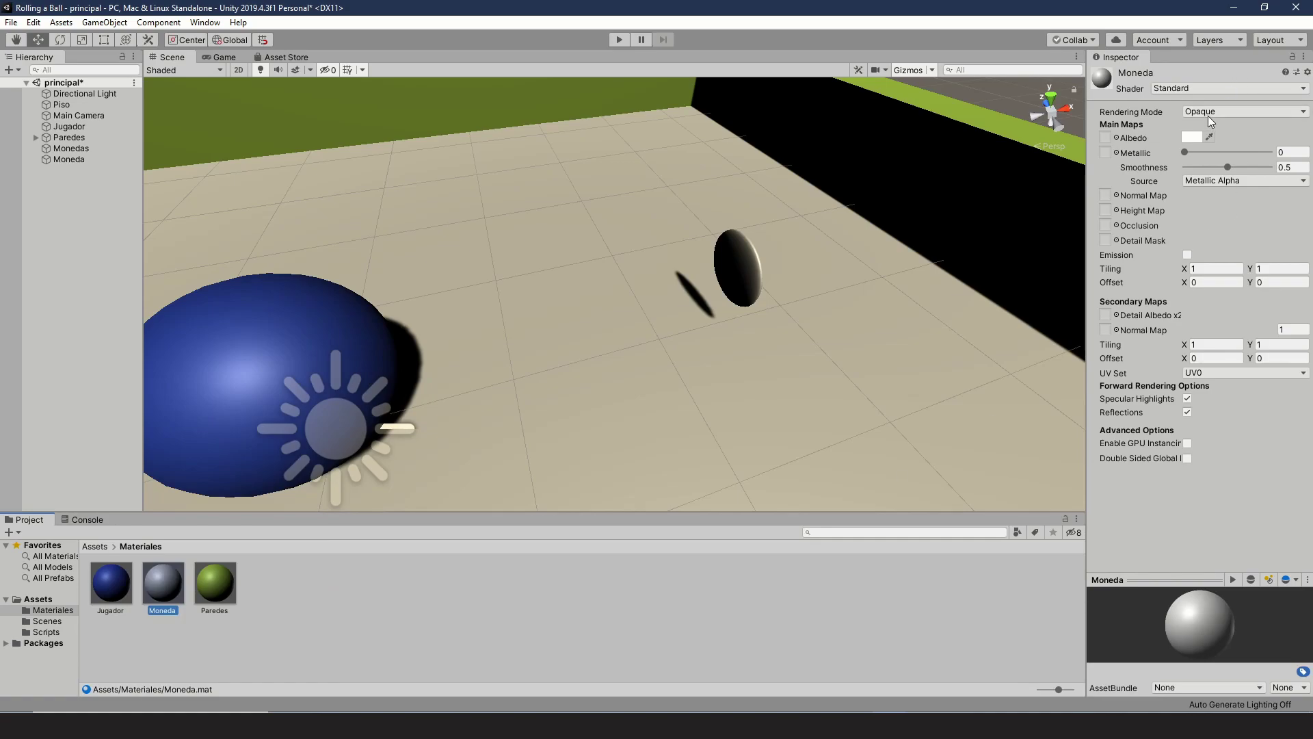
# Set the Moneda material's albedo colour to yellow, FFFE23
pyautogui.click(1190, 137)
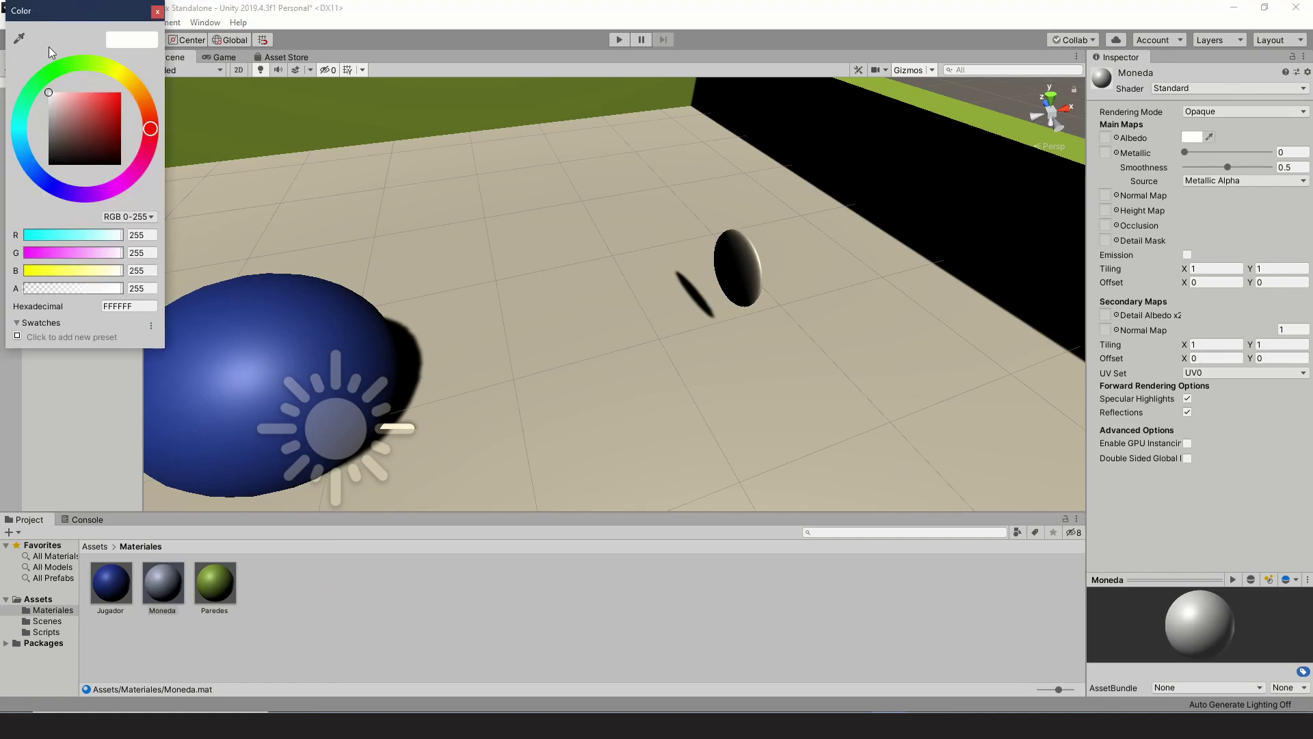
pyautogui.moveTo(151, 129); pyautogui.dragTo(112, 88)
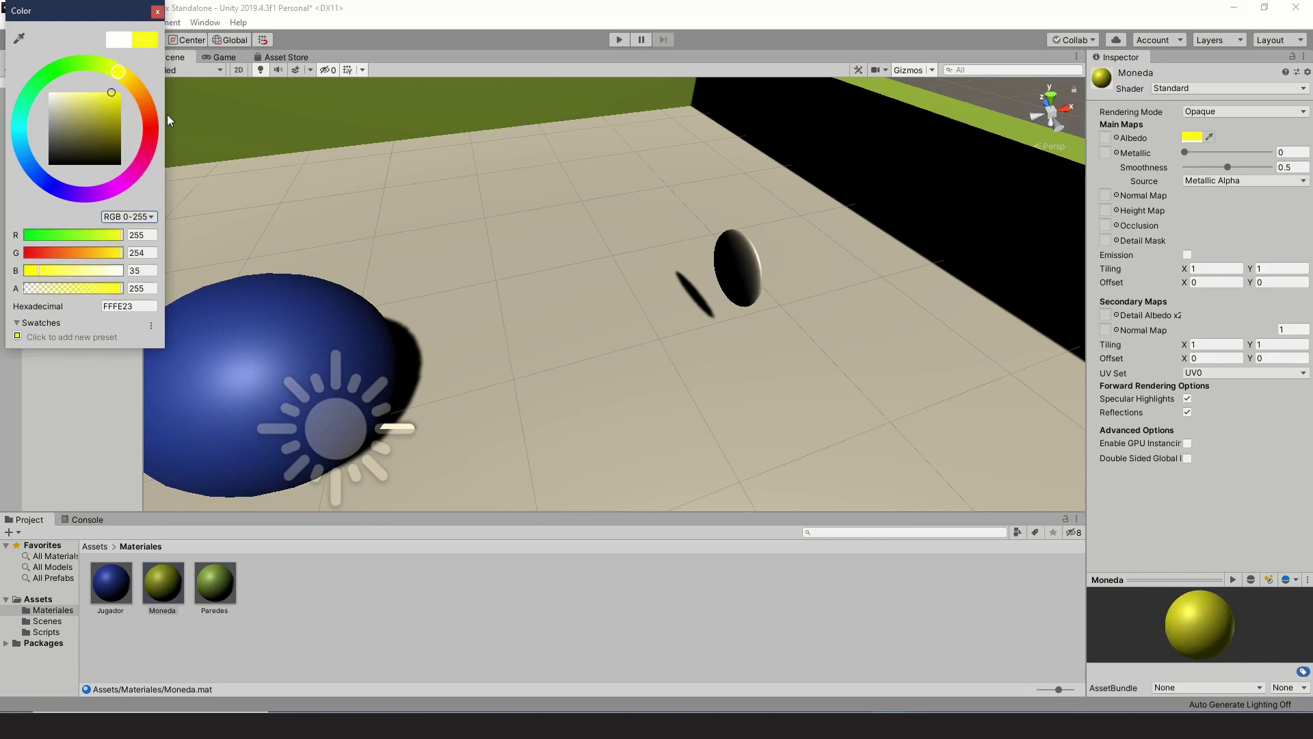
pyautogui.click(158, 11)
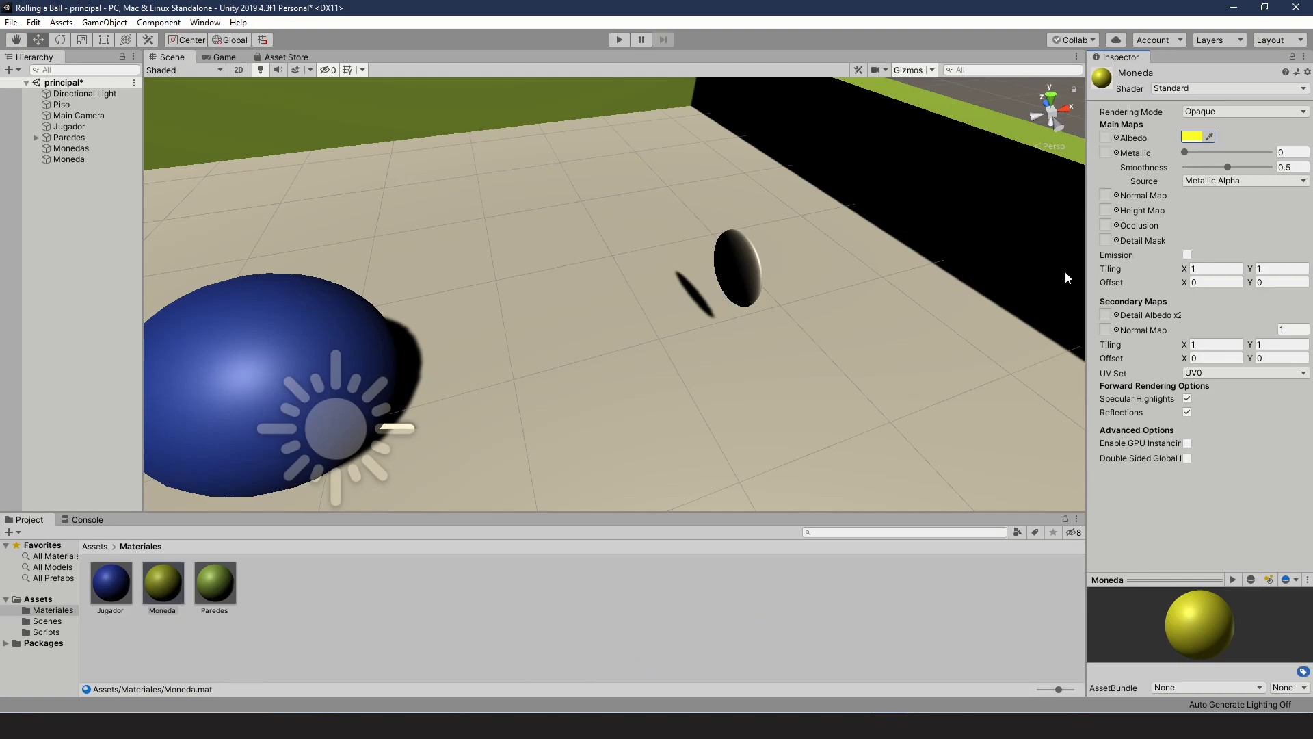
# Set the Moneda material's Metallic value to 1 and its Smoothness to 0.5
pyautogui.moveTo(1188, 152); pyautogui.dragTo(1269, 152)
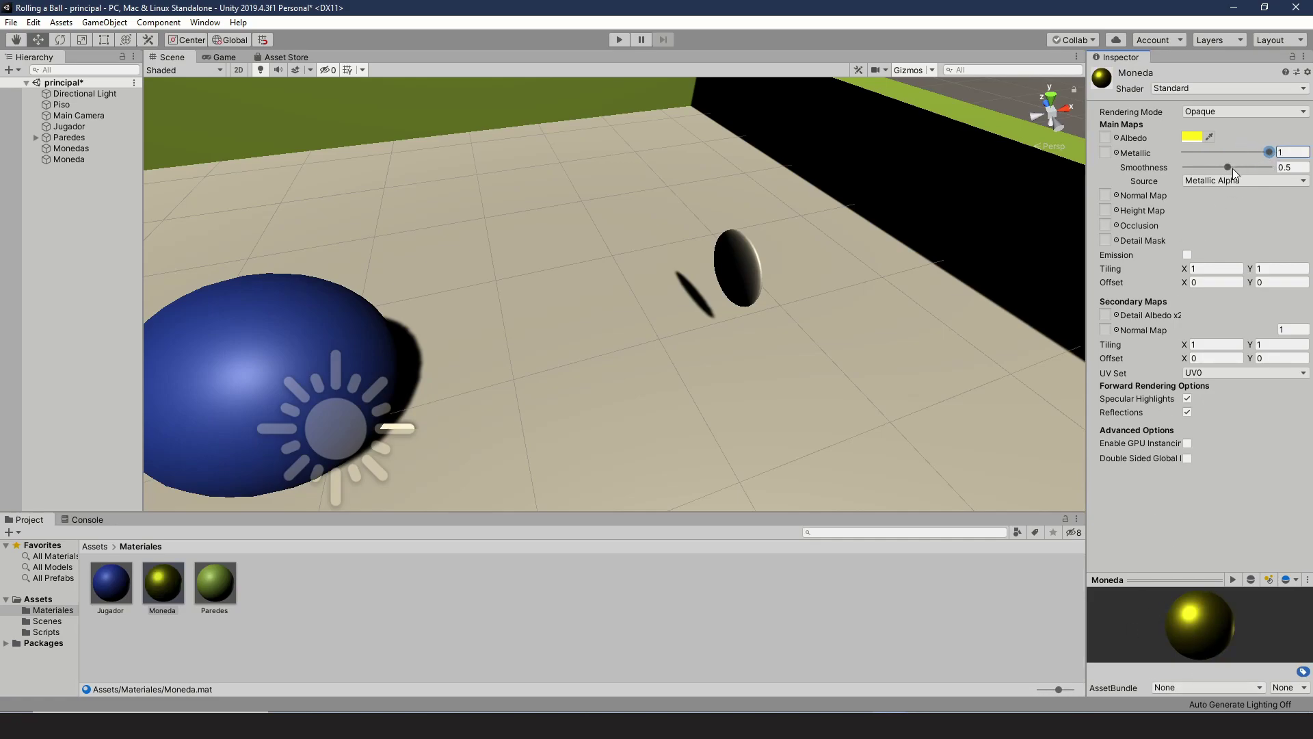
pyautogui.moveTo(1229, 167)
pyautogui.mouseDown()
pyautogui.moveTo(1208, 168)
pyautogui.moveTo(1270, 171)
pyautogui.moveTo(1242, 173)
pyautogui.mouseUp()
pyautogui.click(1296, 168)
pyautogui.write('0.5')
pyautogui.click(360, 617)
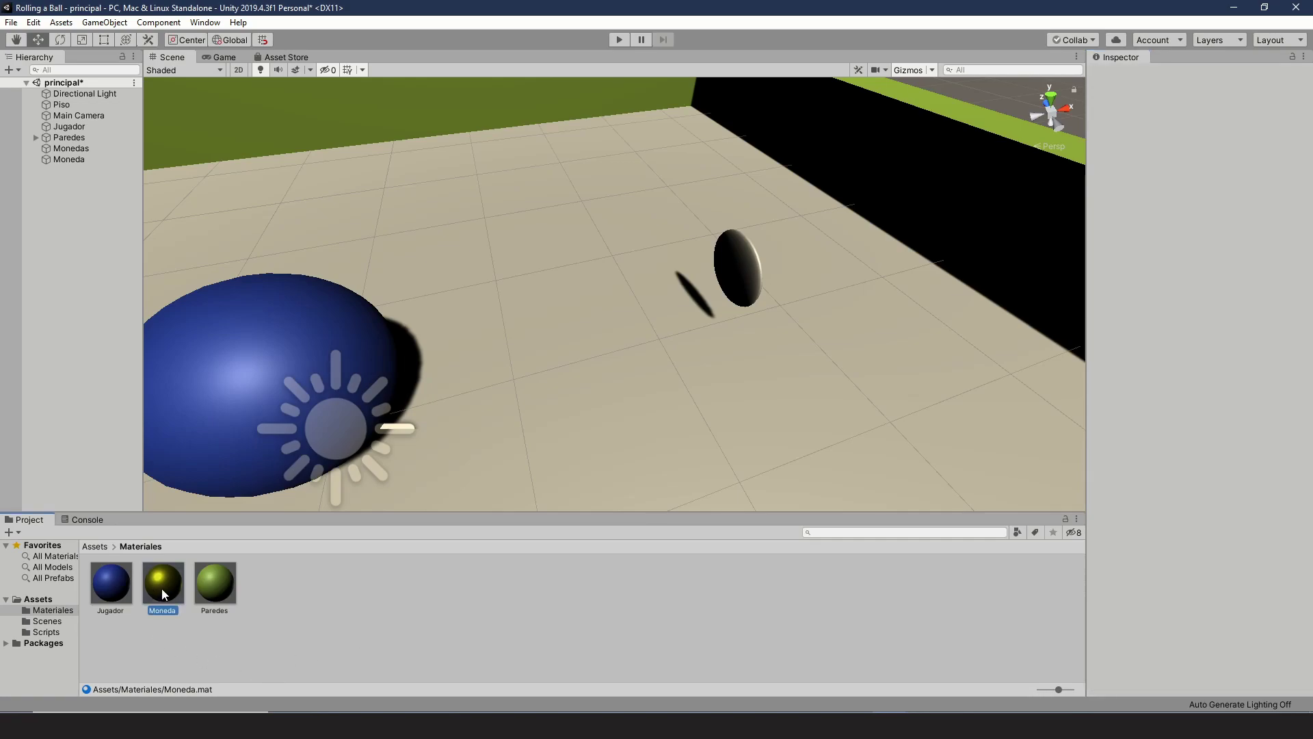
# Apply the Moneda material to the Moneda object and move the coin along X to about 2.93
pyautogui.moveTo(161, 589); pyautogui.dragTo(63, 162)
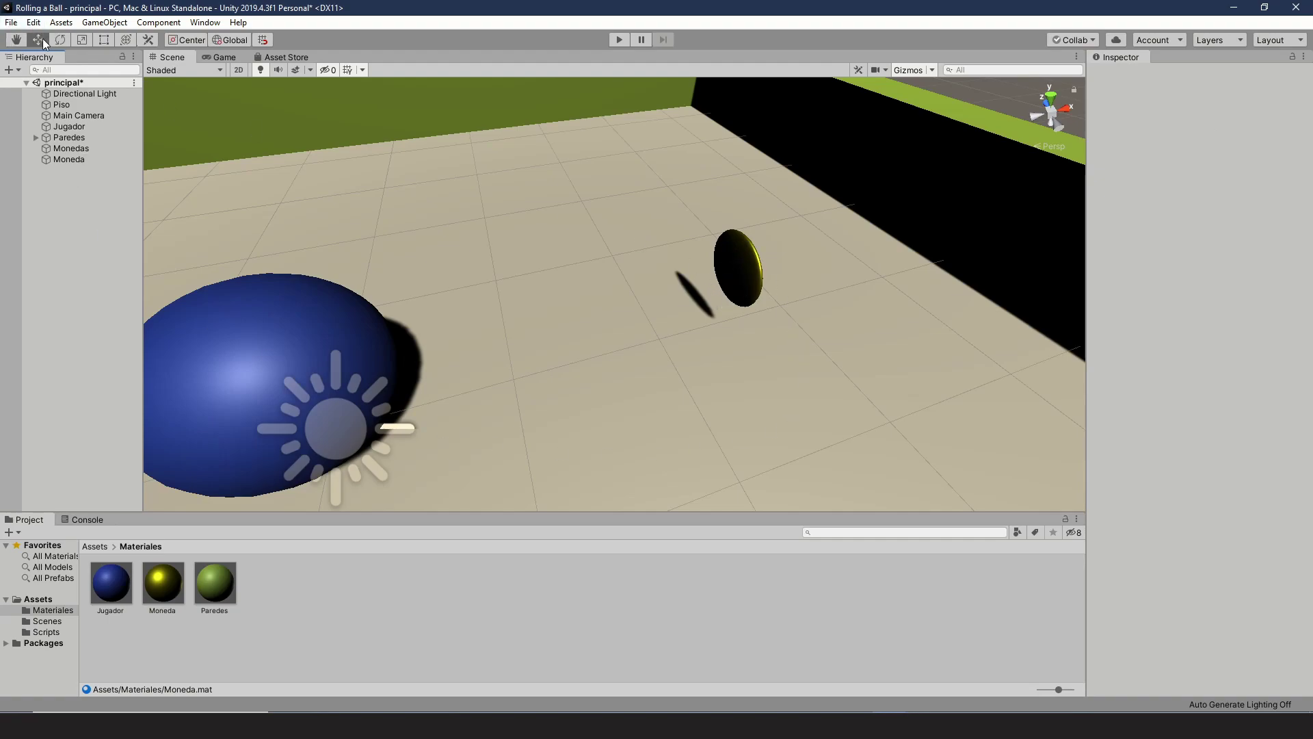
pyautogui.click(75, 158)
pyautogui.moveTo(777, 259); pyautogui.dragTo(612, 417)
pyautogui.scroll(-5, 612, 421)
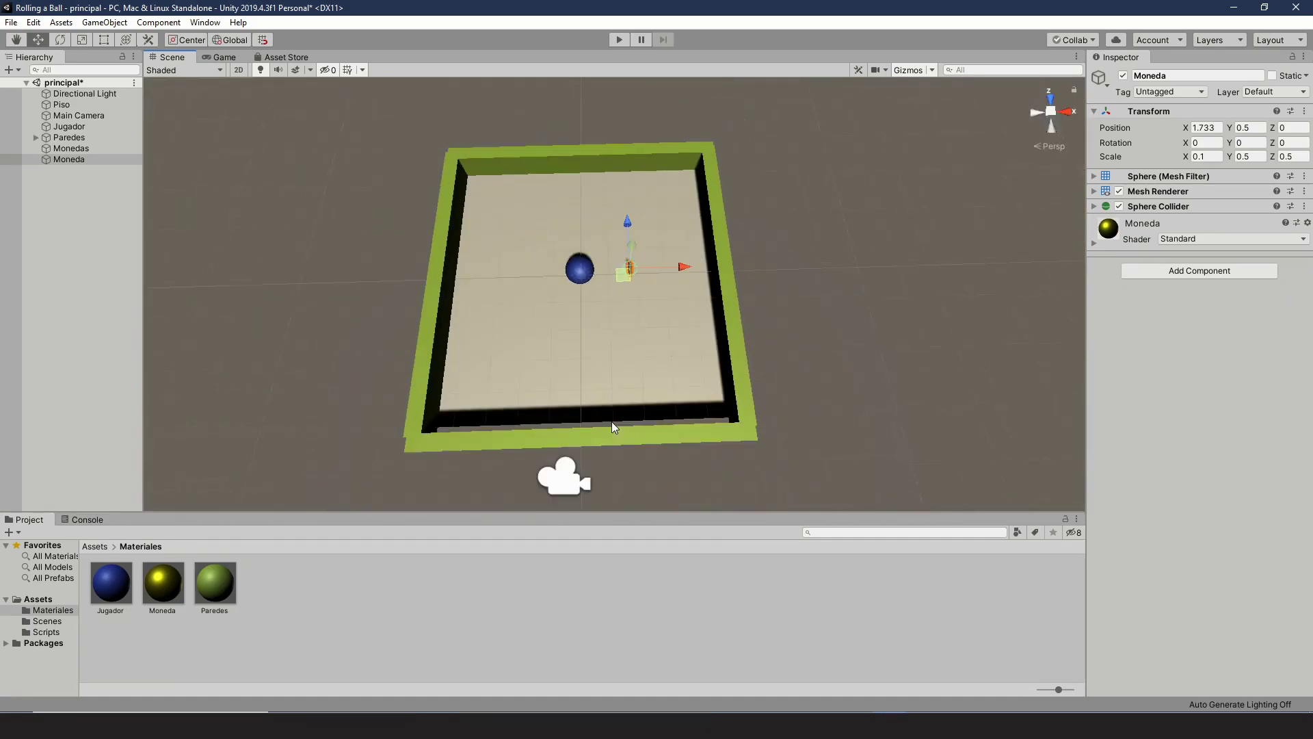
pyautogui.scroll(3, 611, 418)
pyautogui.moveTo(687, 261); pyautogui.dragTo(739, 260)
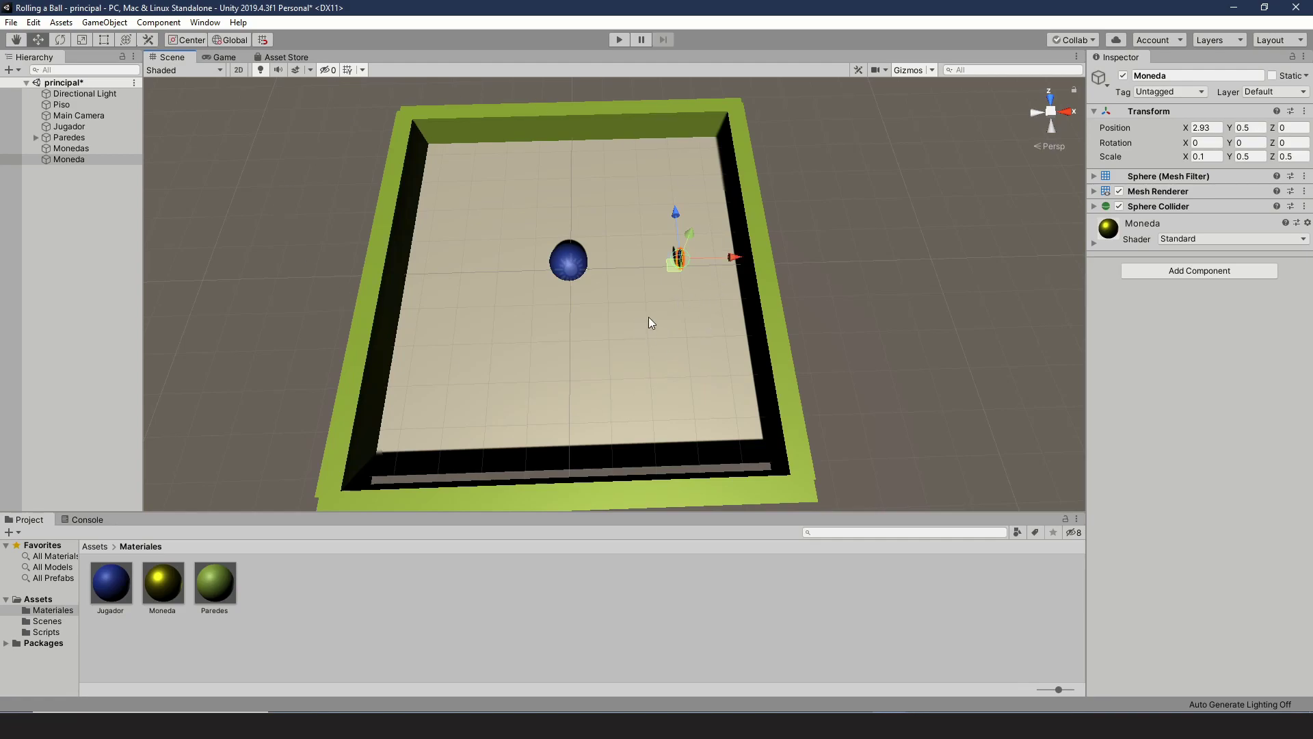
# Roll the ball around the floor in play to check how the coin looks, and stop the game
pyautogui.click(613, 41)
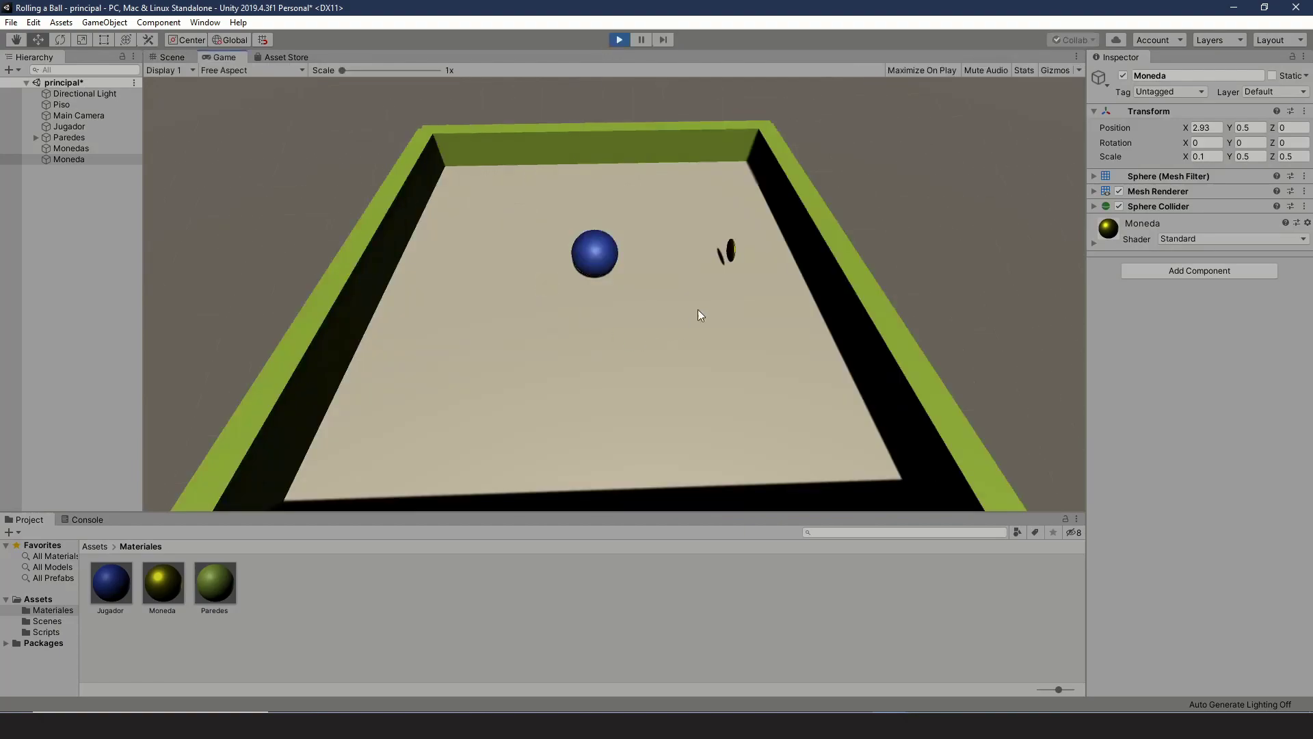
pyautogui.press('Right')
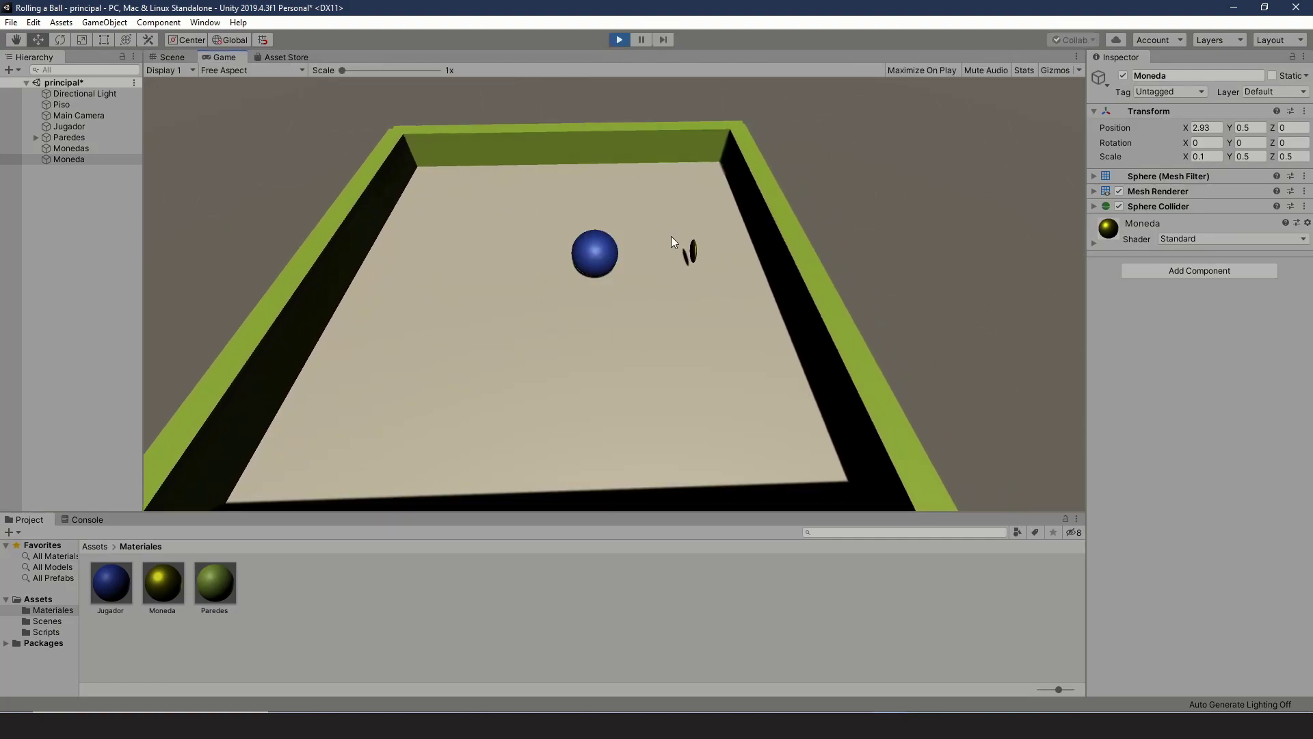
pyautogui.press('Left')
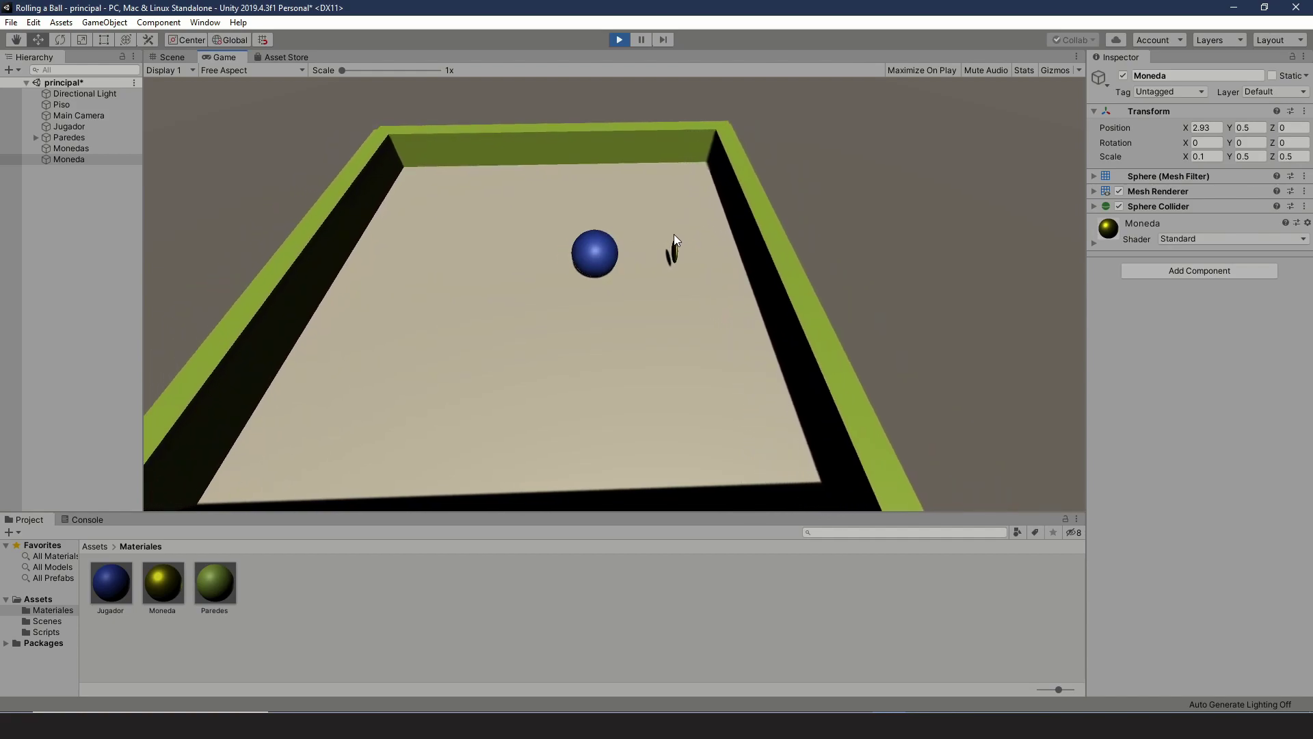
pyautogui.press('Right')
pyautogui.press('Left')
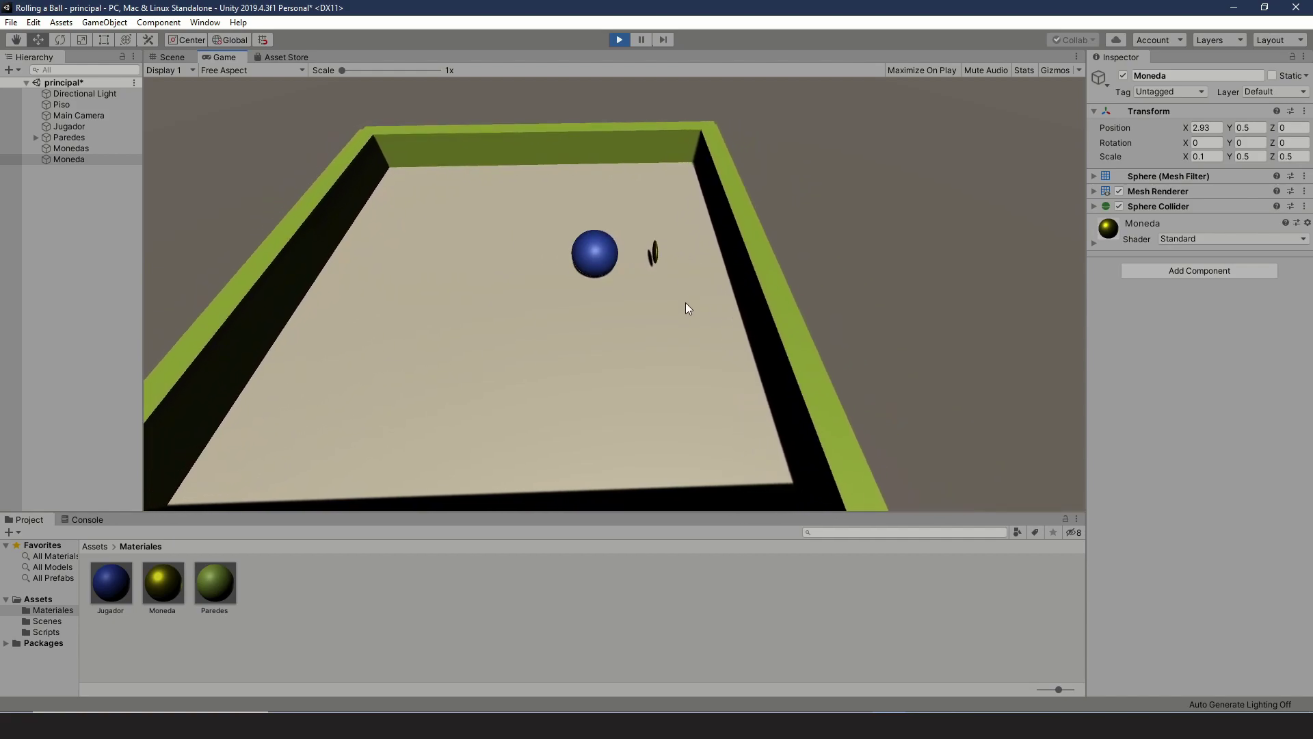
pyautogui.press('Right')
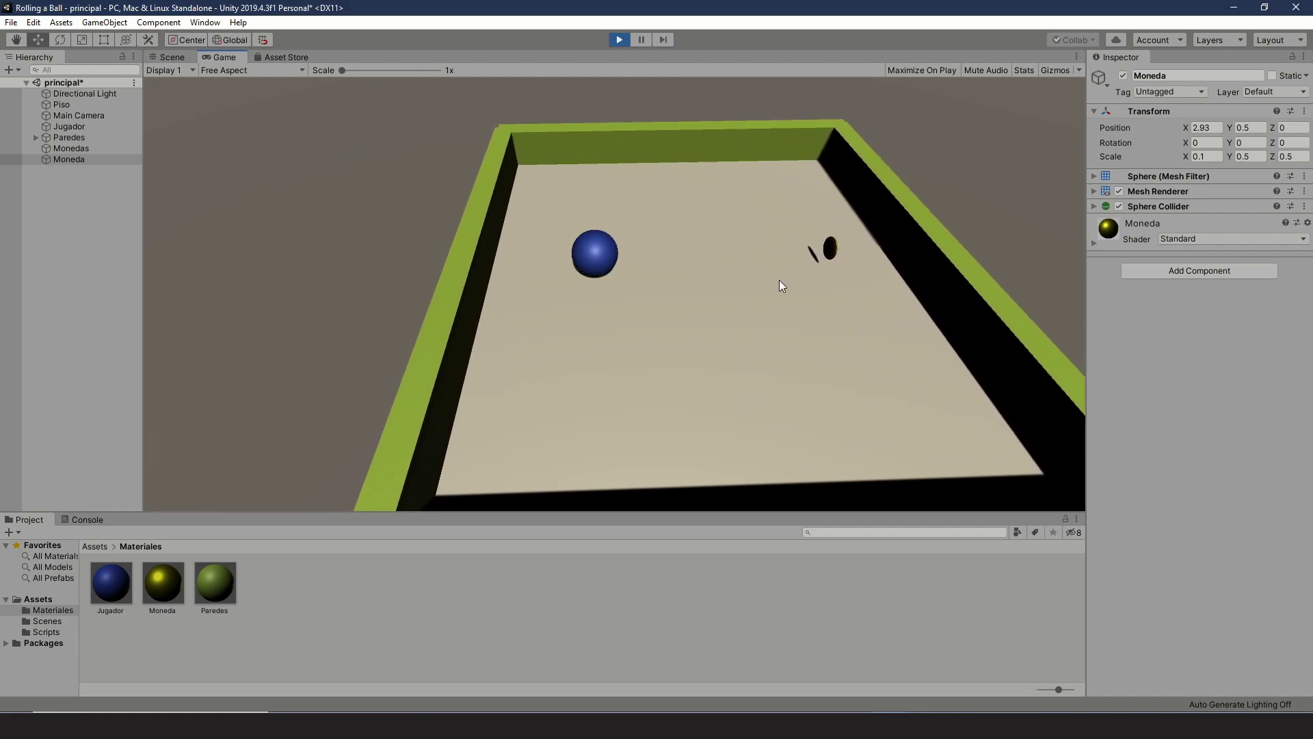
pyautogui.press('Down')
pyautogui.press('Left')
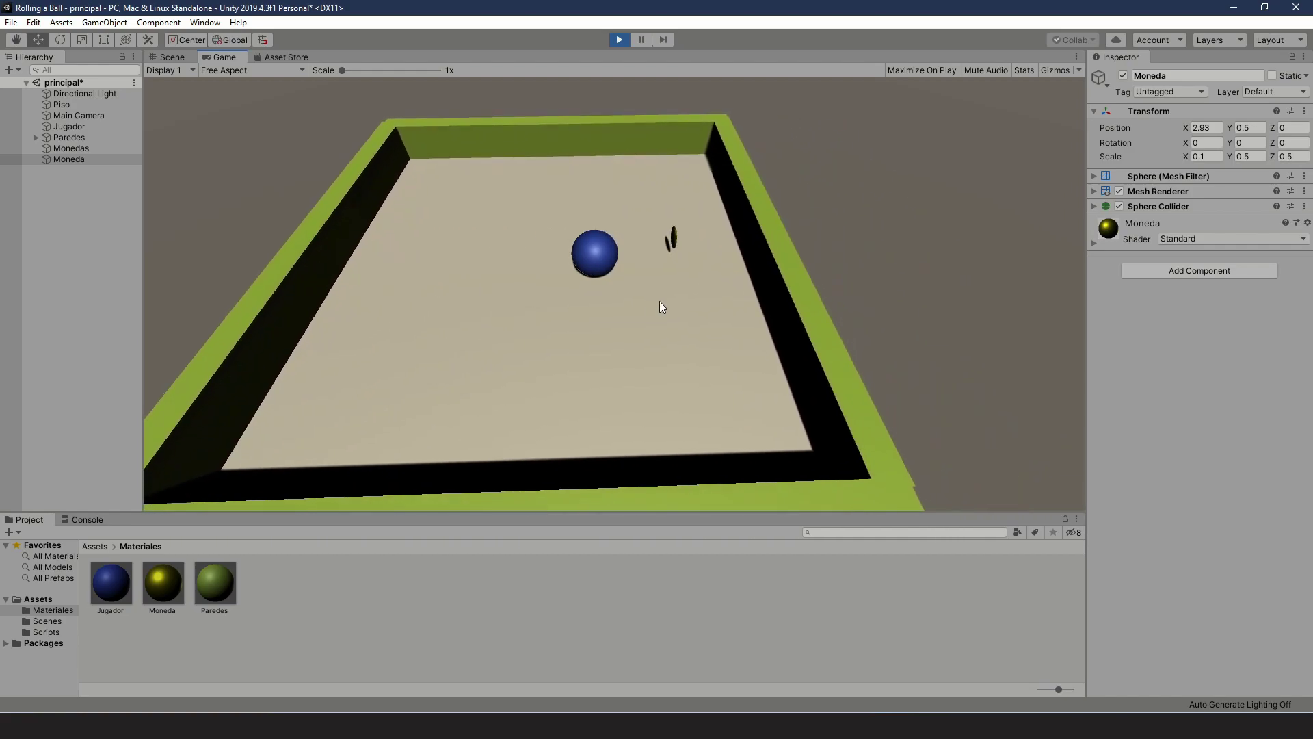
pyautogui.press('Up')
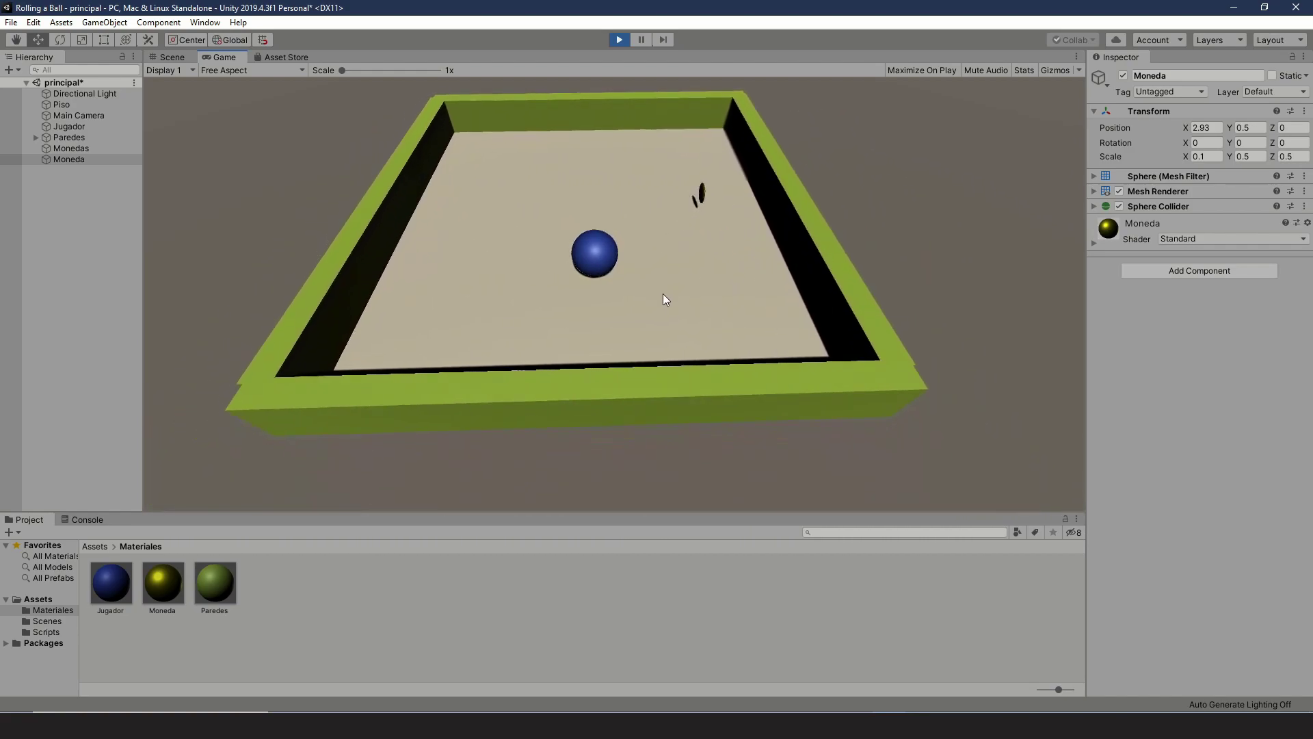
pyautogui.press('Up')
pyautogui.press('Left')
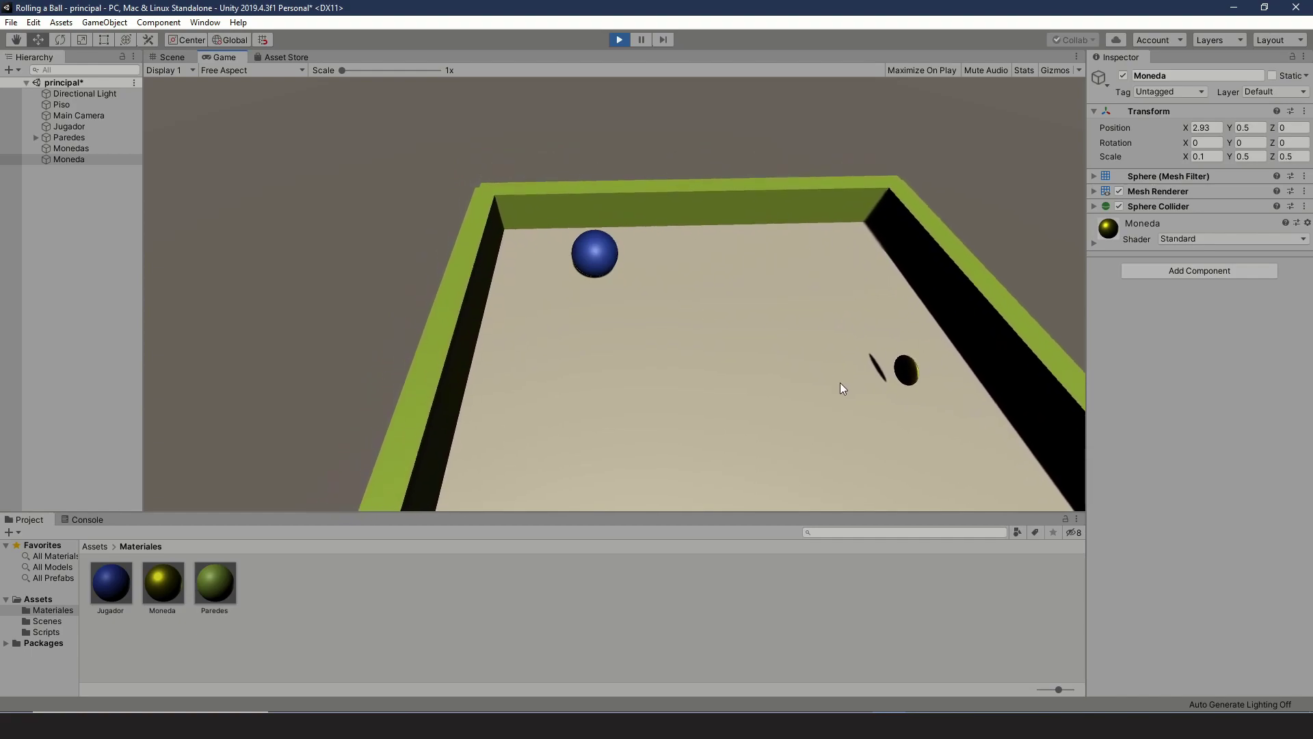
pyautogui.click(617, 41)
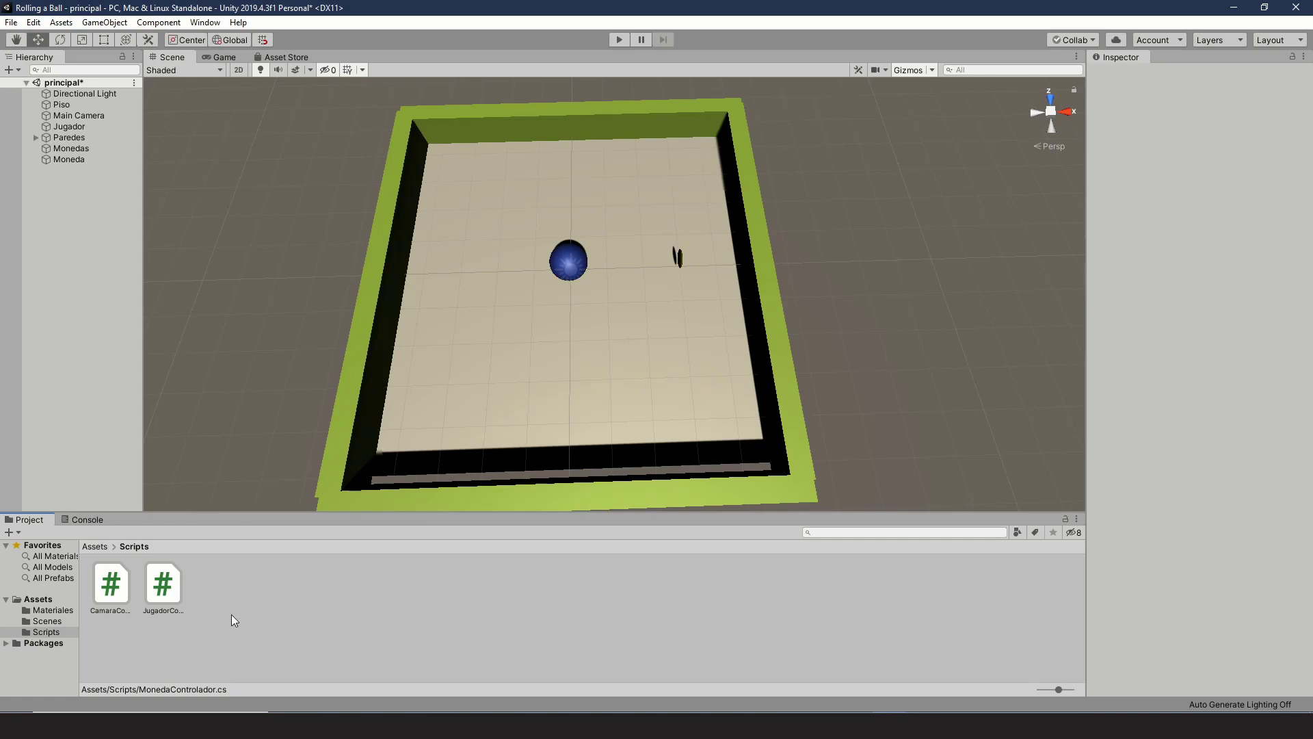
# Create a C# script named MonedaControlador in the Scripts folder and open it in Visual Studio Code
pyautogui.click(9, 532)
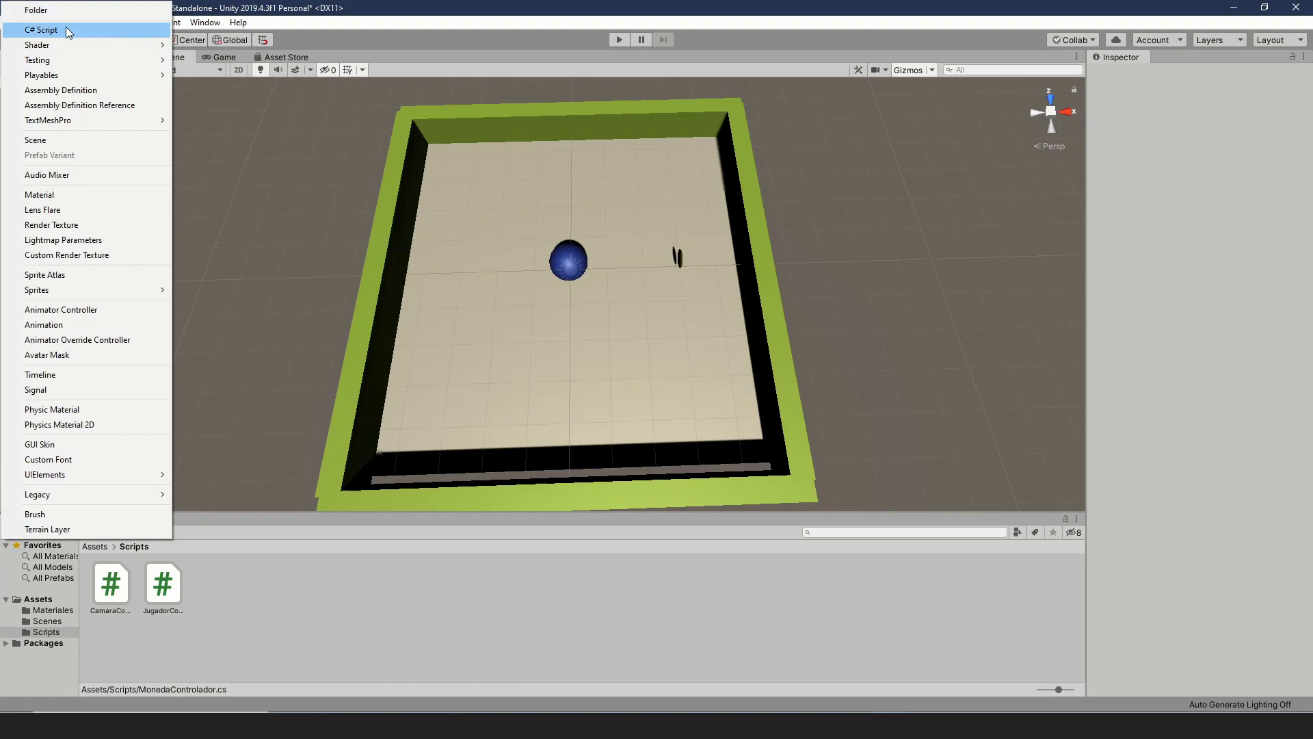
pyautogui.click(69, 32)
pyautogui.write('MonedaContr')
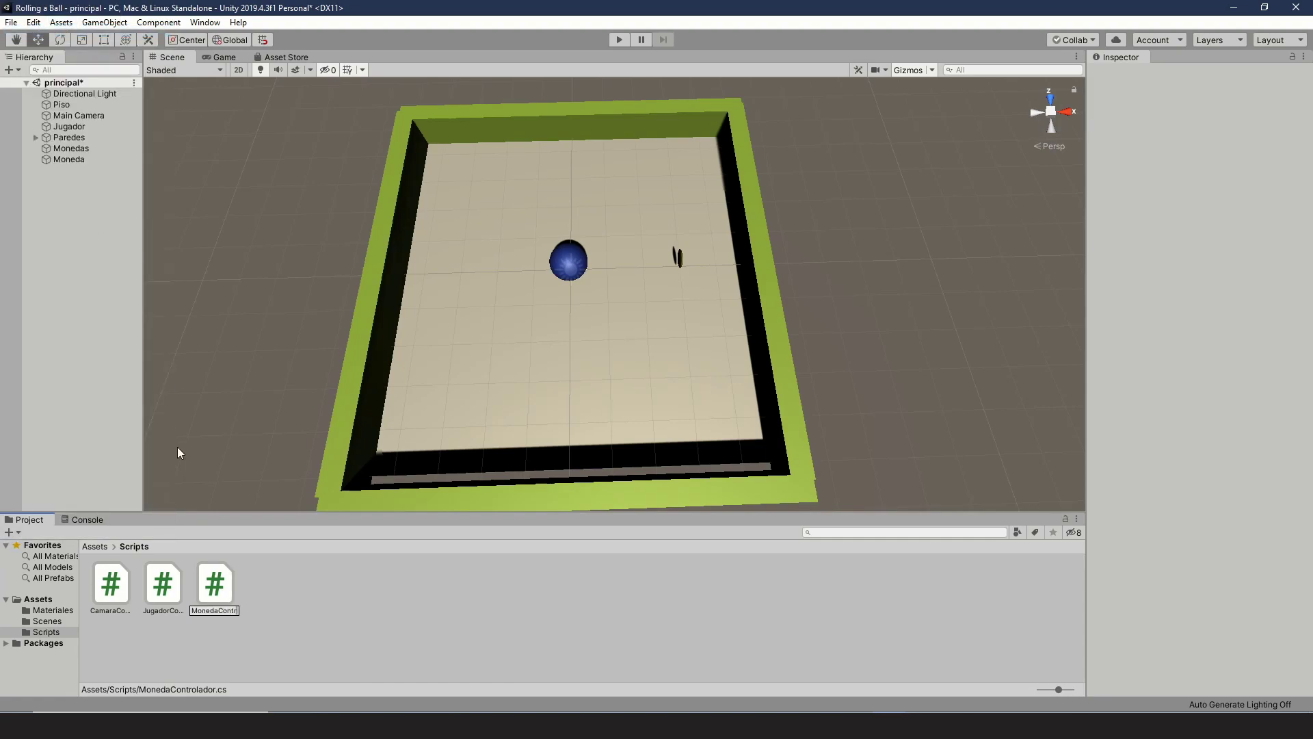
pyautogui.write('olador')
pyautogui.press('Return')
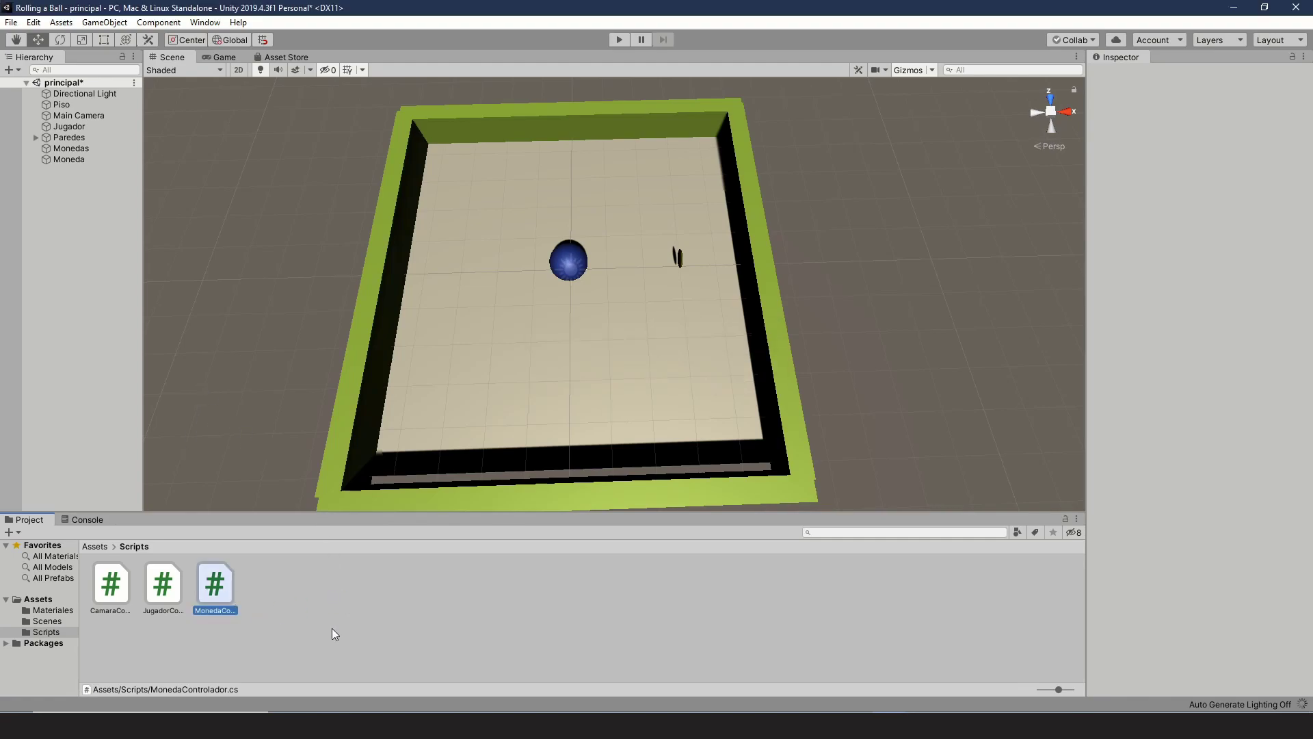
pyautogui.doubleClick(210, 582)
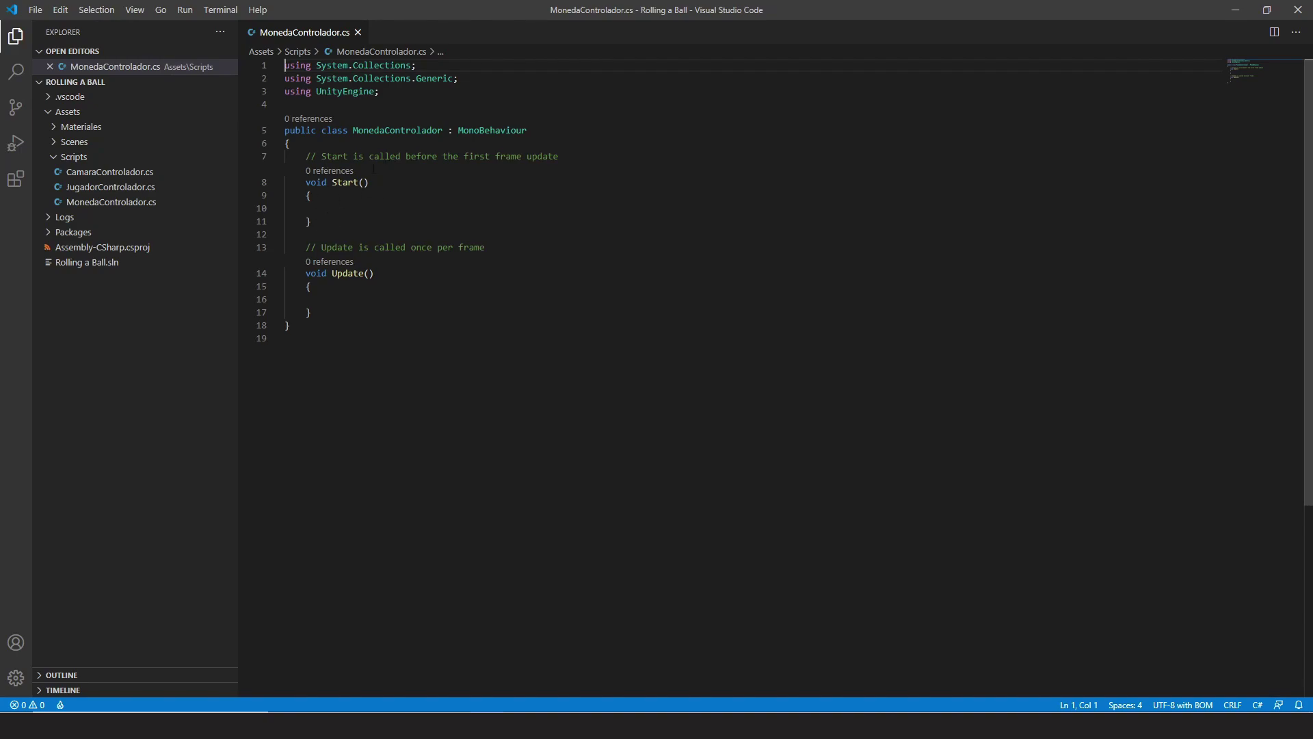
# Remove the Start method and its comment from the MonedaControlador class
pyautogui.moveTo(340, 219); pyautogui.dragTo(300, 157)
pyautogui.press('BackSpace')
pyautogui.press('BackSpace')
pyautogui.press('BackSpace')
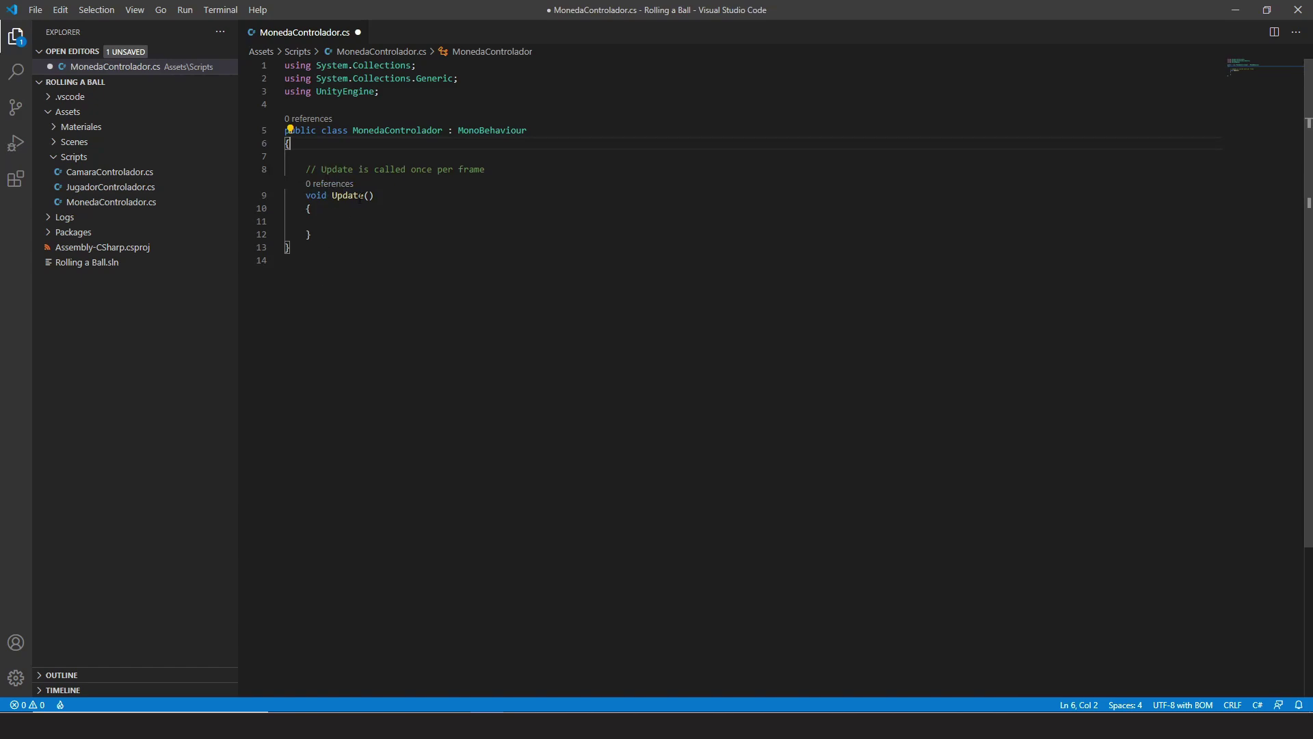
# Add an empty transform.Rotate(); call inside the Update method
pyautogui.click(337, 222)
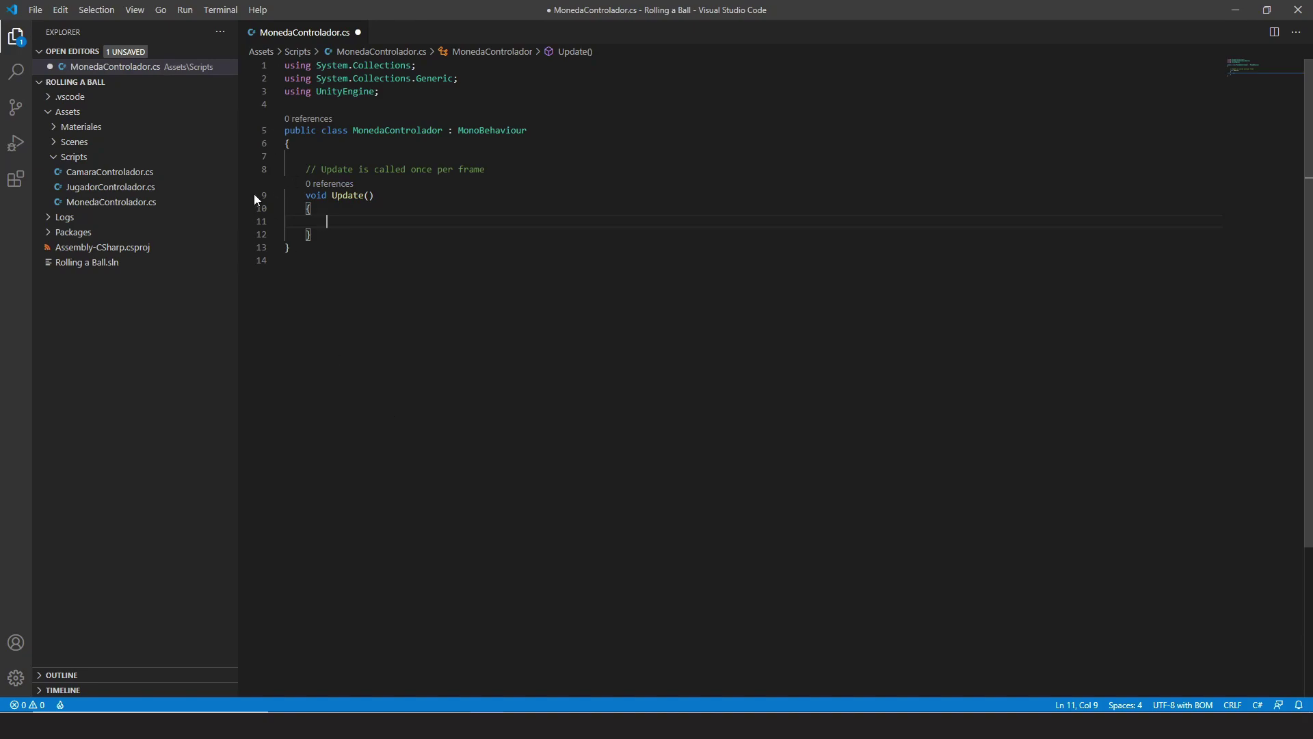
pyautogui.write('transfo')
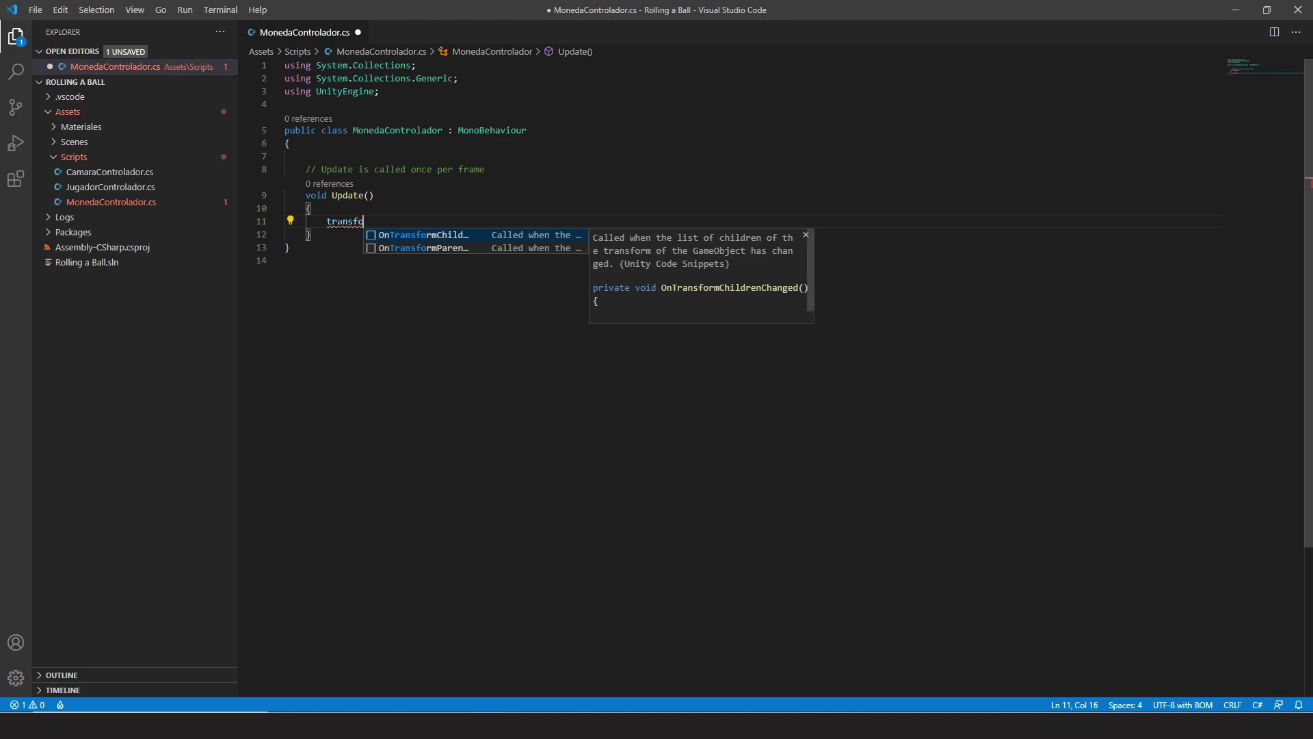
pyautogui.write('rm')
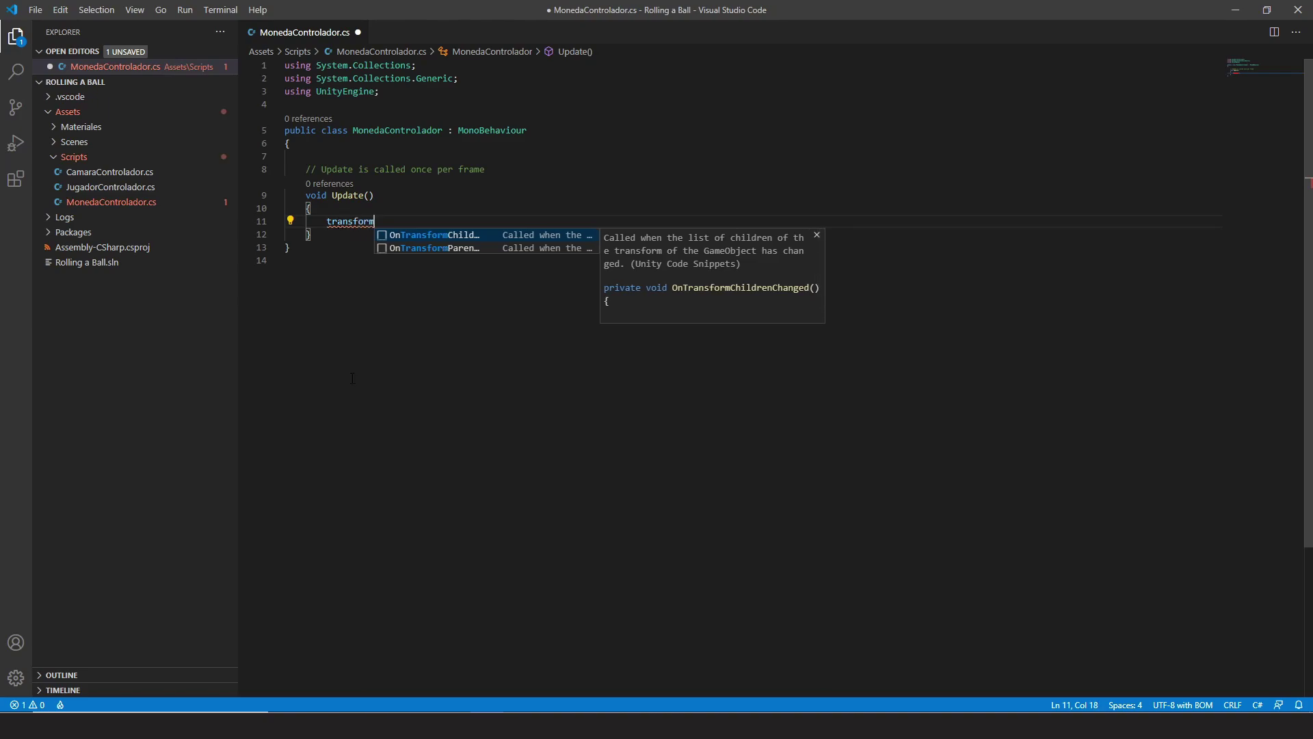
pyautogui.write('.')
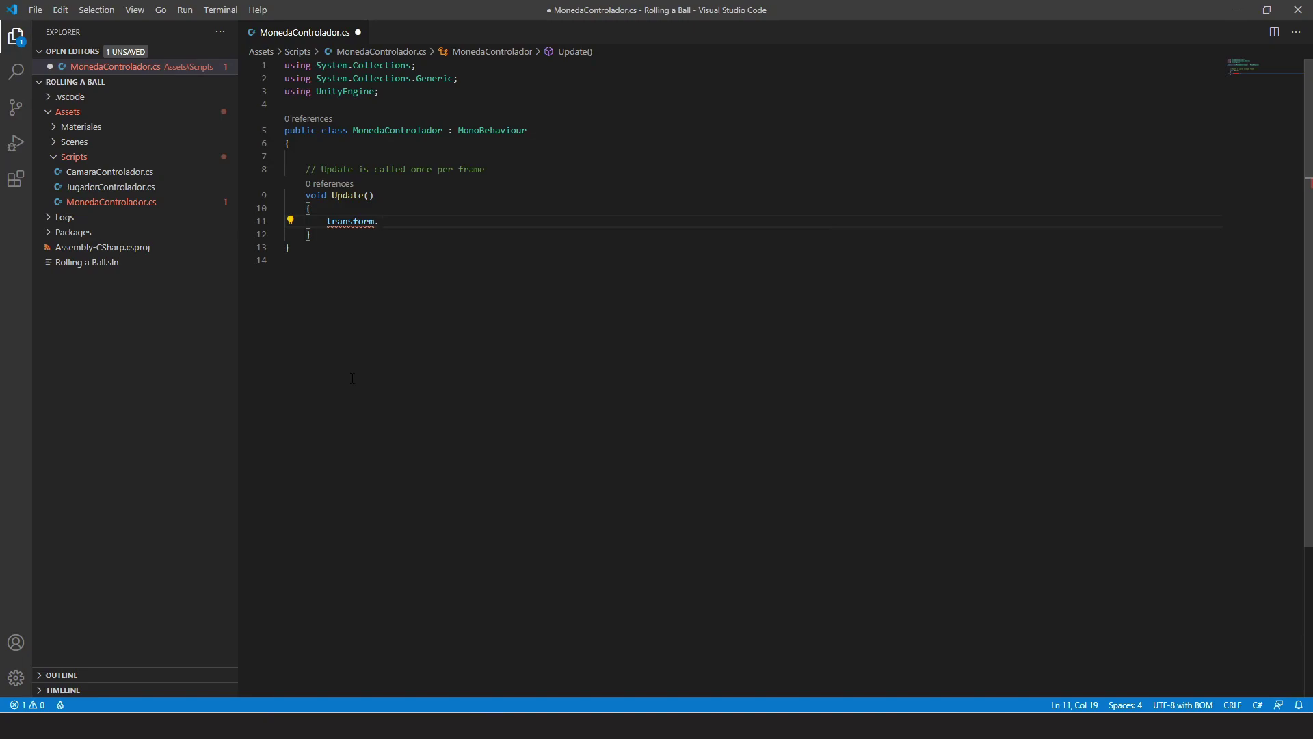
pyautogui.write('Rotate')
pyautogui.write('();')
pyautogui.press('Left')
pyautogui.press('Left')
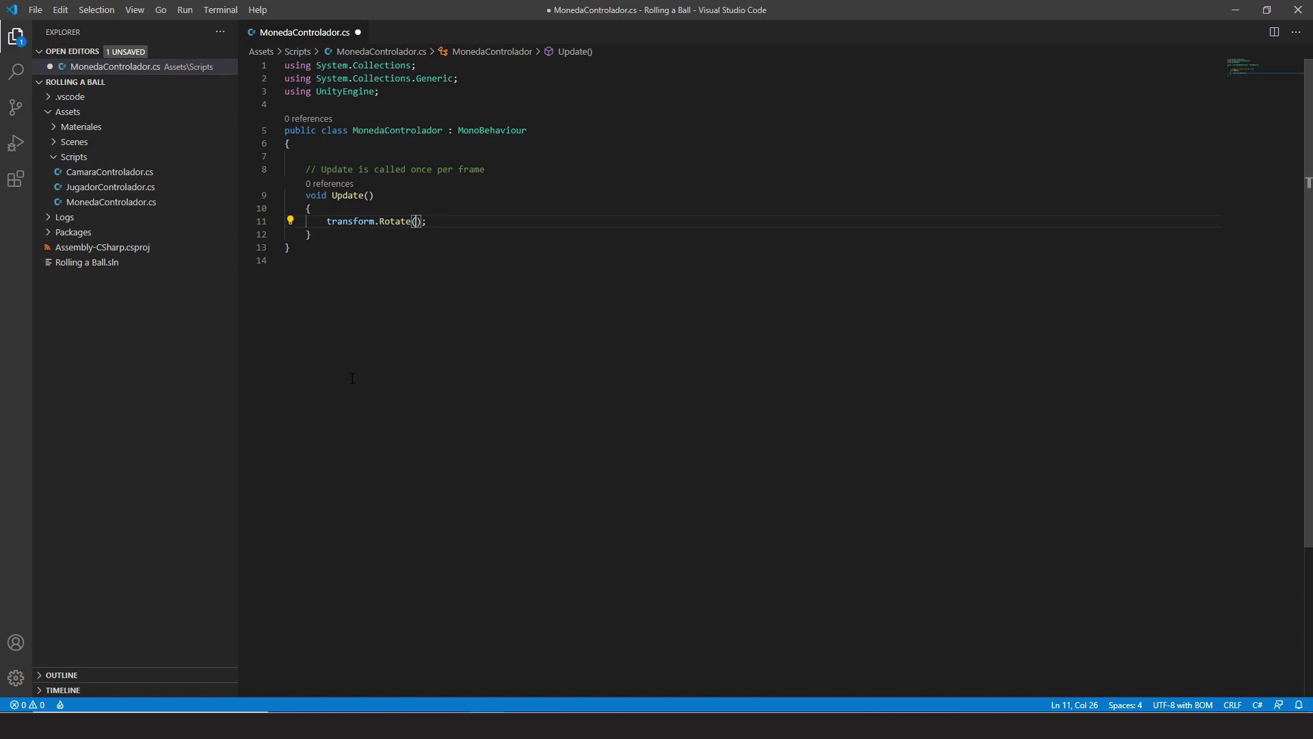
# Pass new Vector3(15,30,45) as the argument of the Rotate call
pyautogui.press('Up')
pyautogui.press('Down')
pyautogui.write('new ')
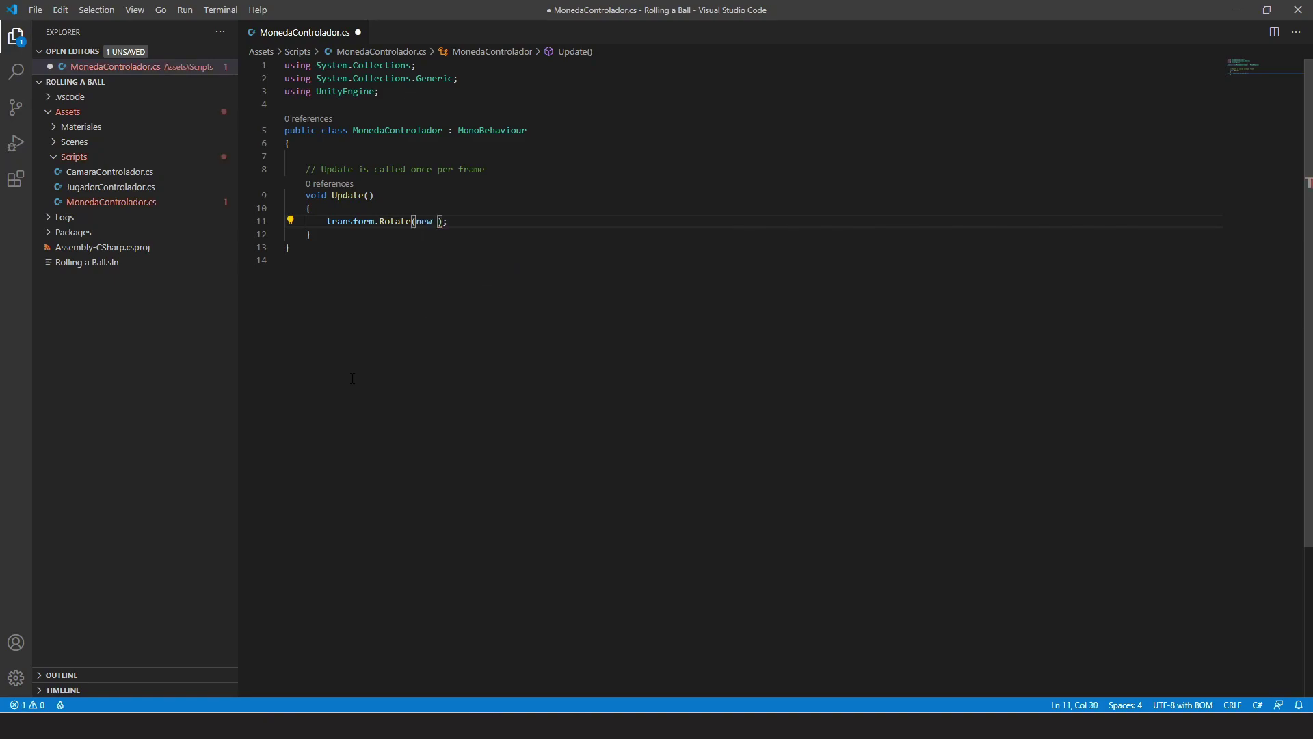
pyautogui.write('Vecto')
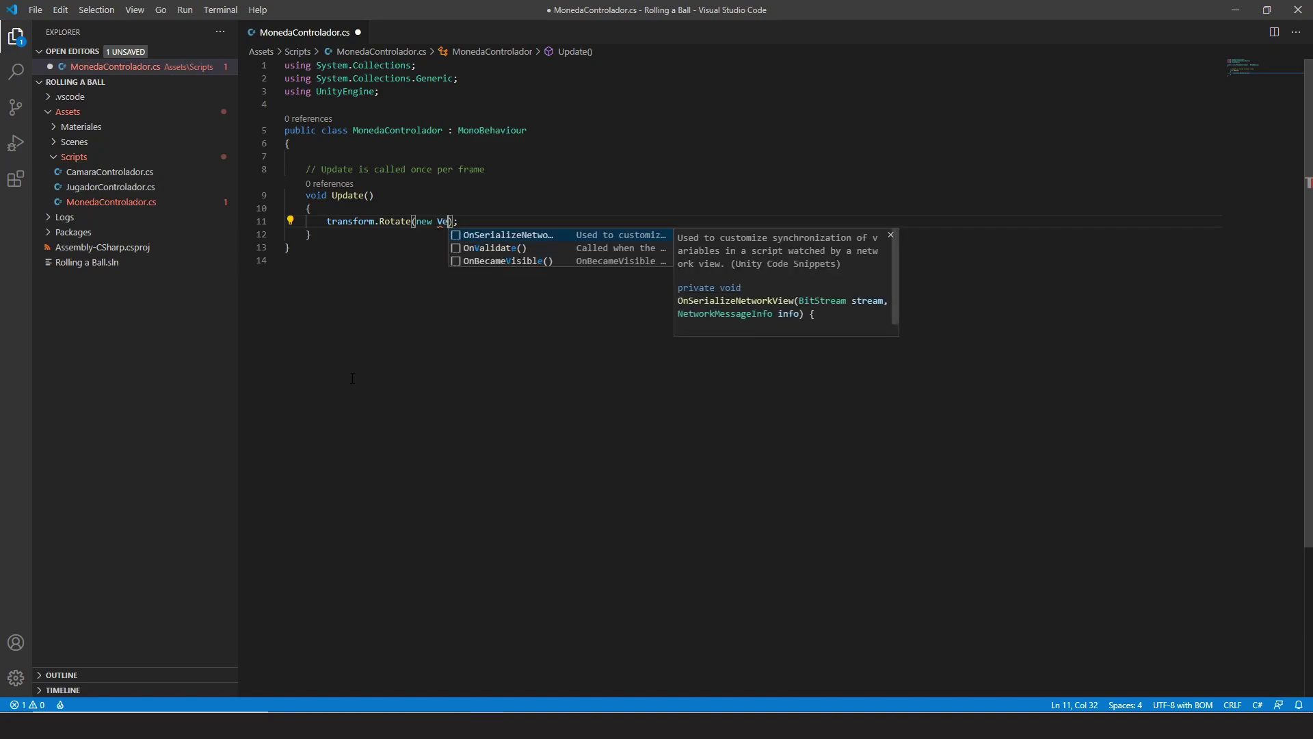
pyautogui.write('r3')
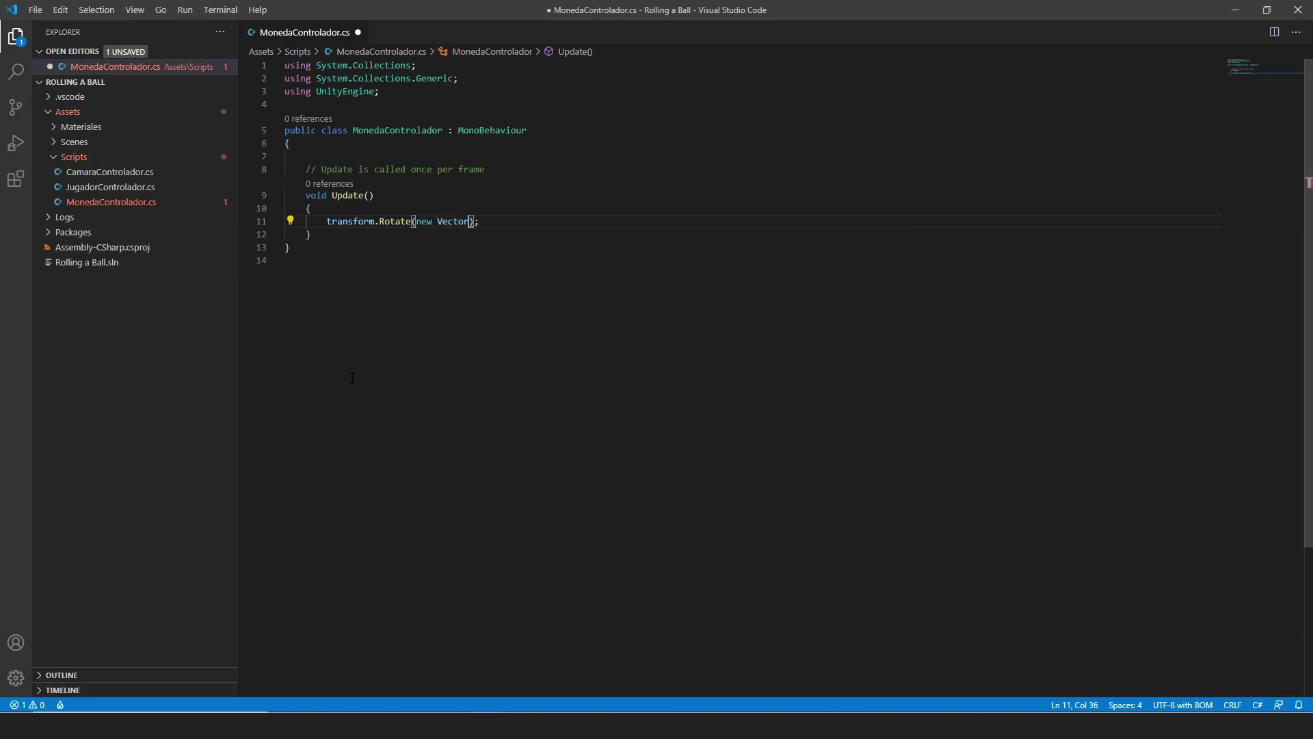
pyautogui.write('(')
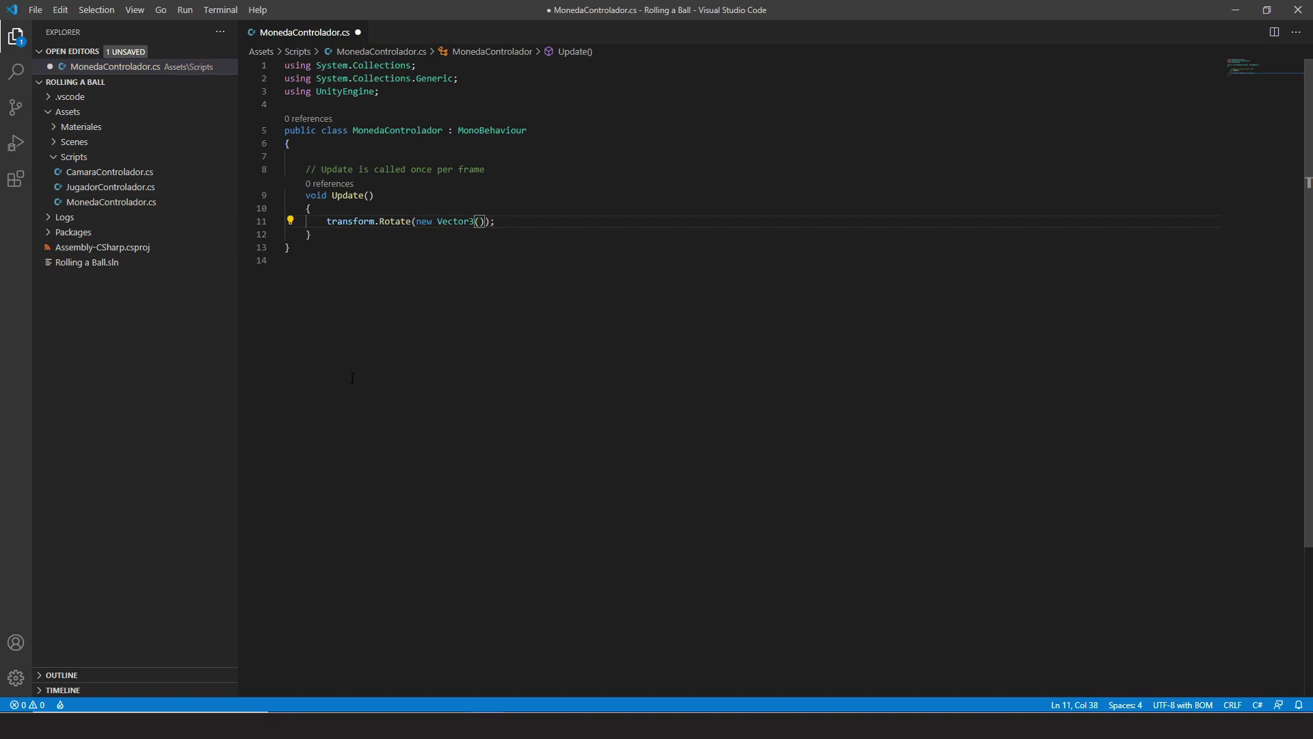
pyautogui.write('15,30,45')
# Multiply the rotation vector by Time.deltaTime inside the Rotate call's parentheses
pyautogui.press('Right')
pyautogui.press('Right')
pyautogui.hotkey('ctrl', 'Left')
pyautogui.hotkey('ctrl', 'Left')
pyautogui.hotkey('ctrl', 'Left')
pyautogui.hotkey('ctrl', 'Left')
pyautogui.hotkey('ctrl', 'Left')
pyautogui.hotkey('ctrl', 'Left')
pyautogui.hotkey('ctrl', 'Left')
pyautogui.hotkey('ctrl', 'Left')
pyautogui.hotkey('ctrl', 'Left')
pyautogui.press('Right')
pyautogui.press('Right')
pyautogui.press('Right')
pyautogui.press('Right')
pyautogui.press('Right')
pyautogui.press('Right')
pyautogui.press('Right')
pyautogui.press('Right')
pyautogui.press('Right')
pyautogui.press('Right')
pyautogui.press('Right')
pyautogui.write('*')
pyautogui.press('Left')
pyautogui.press('Left')
pyautogui.press('Left')
pyautogui.press('Left')
pyautogui.press('Left')
pyautogui.press('Left')
pyautogui.press('Left')
pyautogui.press('Left')
pyautogui.press('Left')
pyautogui.press('Left')
pyautogui.press('Left')
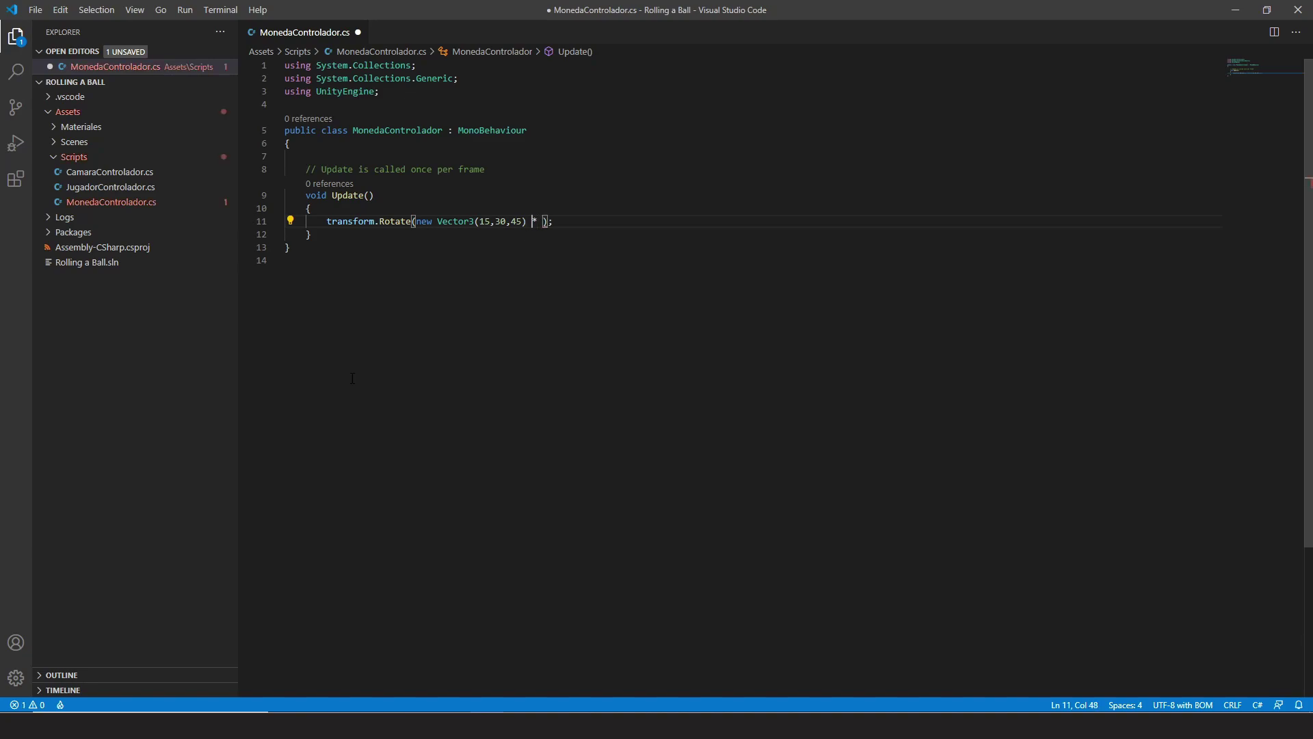
pyautogui.press('Right')
pyautogui.press('Right')
pyautogui.press('Right')
pyautogui.press('Right')
pyautogui.press('Right')
pyautogui.press('Right')
pyautogui.press('Right')
pyautogui.press('Left')
pyautogui.press('Right')
pyautogui.press('Right')
pyautogui.write('Ti')
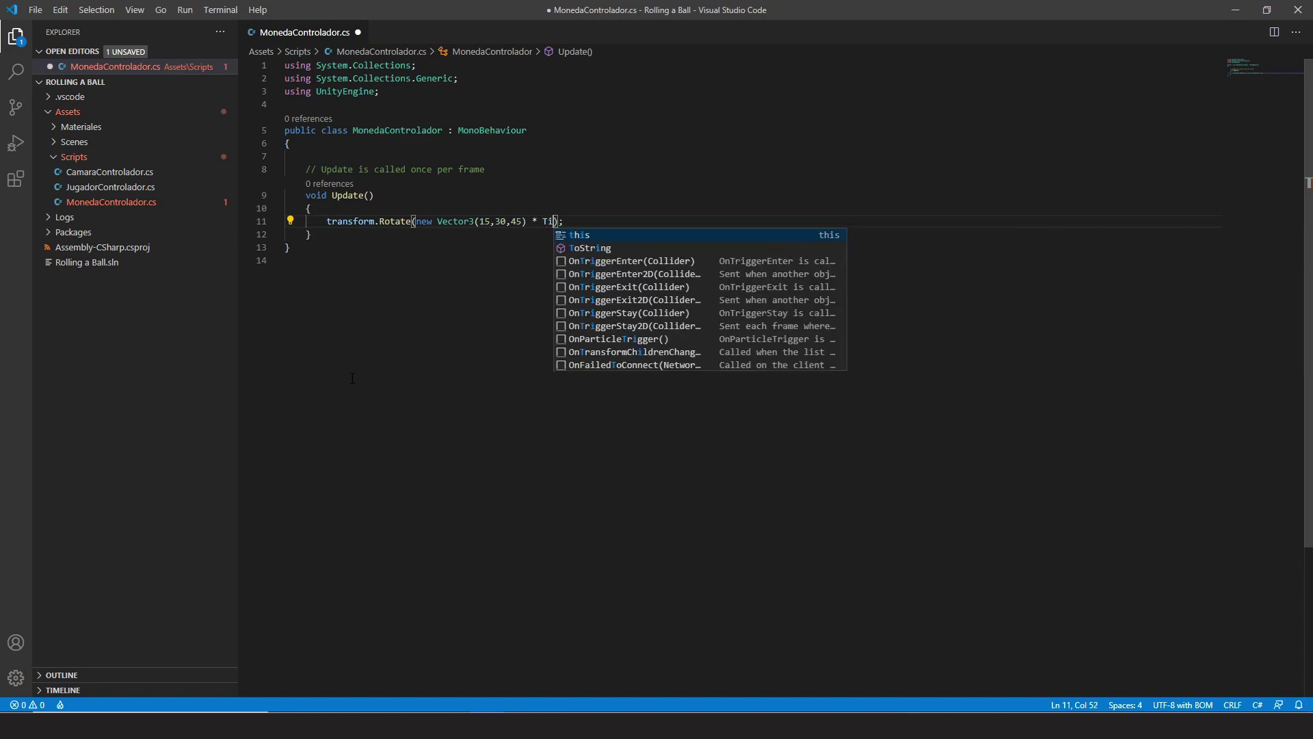
pyautogui.write('me')
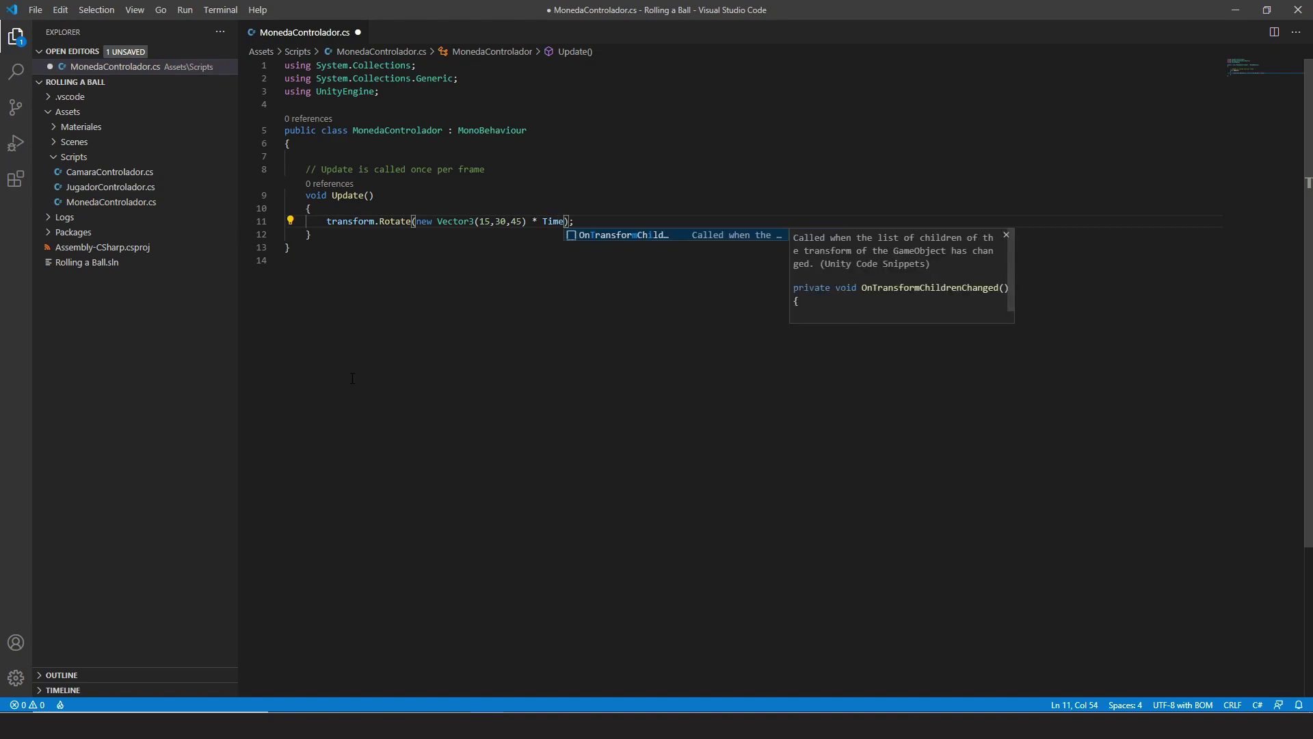
pyautogui.write('.del')
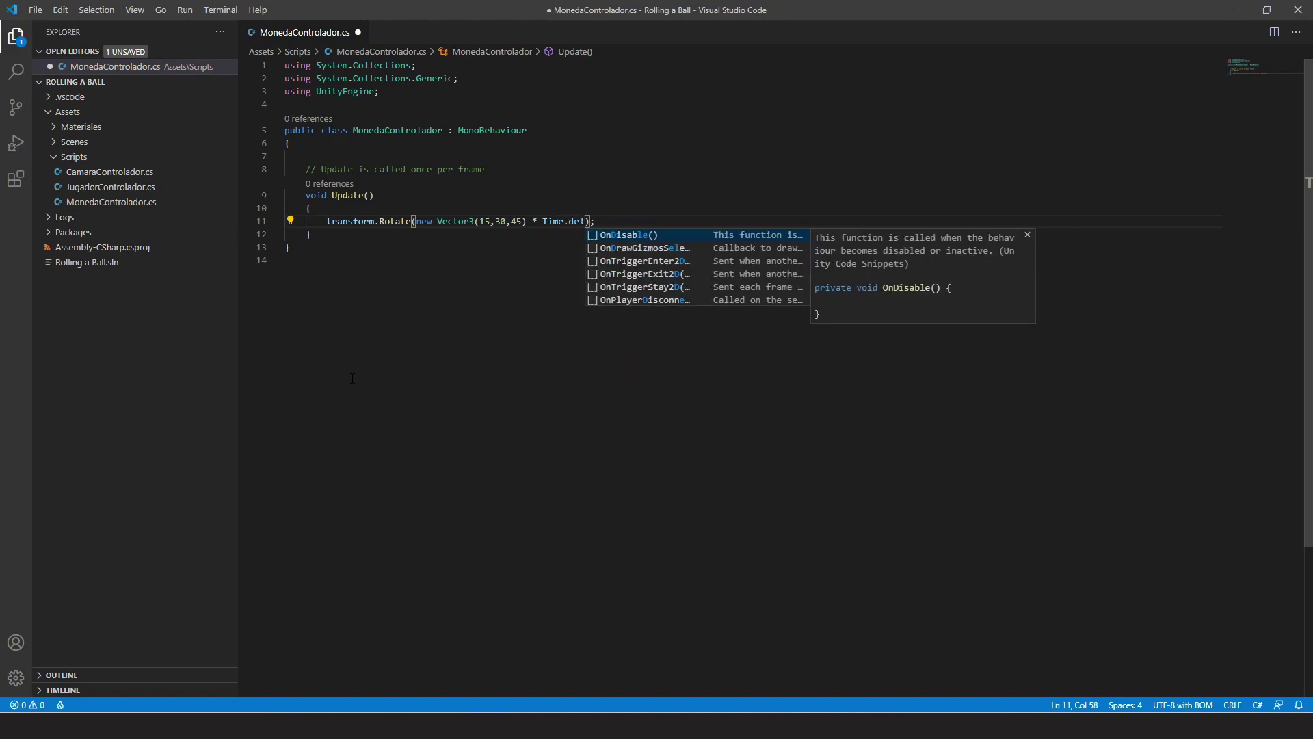
pyautogui.write('taT')
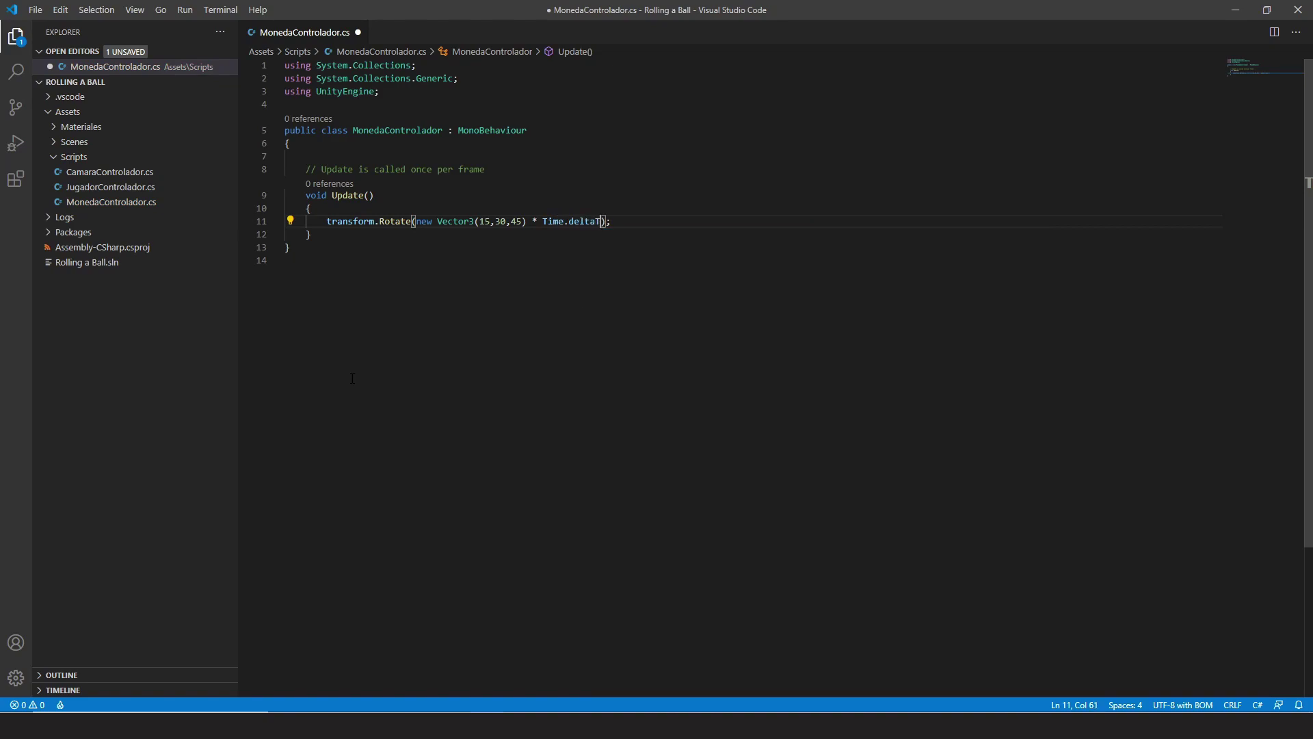
pyautogui.write('ime')
# Review the Rotate statement in Update, highlighting its Time.deltaTime factor
pyautogui.press('End')
pyautogui.press('Left')
pyautogui.press('Left')
pyautogui.press('Left')
pyautogui.press('Left')
pyautogui.press('Left')
pyautogui.press('Left')
pyautogui.press('Left')
pyautogui.press('Left')
pyautogui.press('Left')
pyautogui.press('Left')
pyautogui.press('Left')
pyautogui.press('Left')
pyautogui.press('Left')
pyautogui.press('Left')
pyautogui.press('Left')
pyautogui.press('Left')
pyautogui.press('Left')
pyautogui.press('Left')
pyautogui.press('Left')
pyautogui.press('Left')
pyautogui.press('Left')
pyautogui.press('Left')
pyautogui.press('Left')
pyautogui.press('Left')
pyautogui.press('Left')
pyautogui.press('Left')
pyautogui.press('Left')
pyautogui.press('Left')
pyautogui.press('Left')
pyautogui.press('Left')
pyautogui.press('Left')
pyautogui.press('Left')
pyautogui.press('Left')
pyautogui.press('Left')
pyautogui.press('Left')
pyautogui.press('Left')
pyautogui.press('Left')
pyautogui.press('Left')
pyautogui.press('Left')
pyautogui.press('Right')
pyautogui.press('Right')
pyautogui.press('Right')
pyautogui.press('Right')
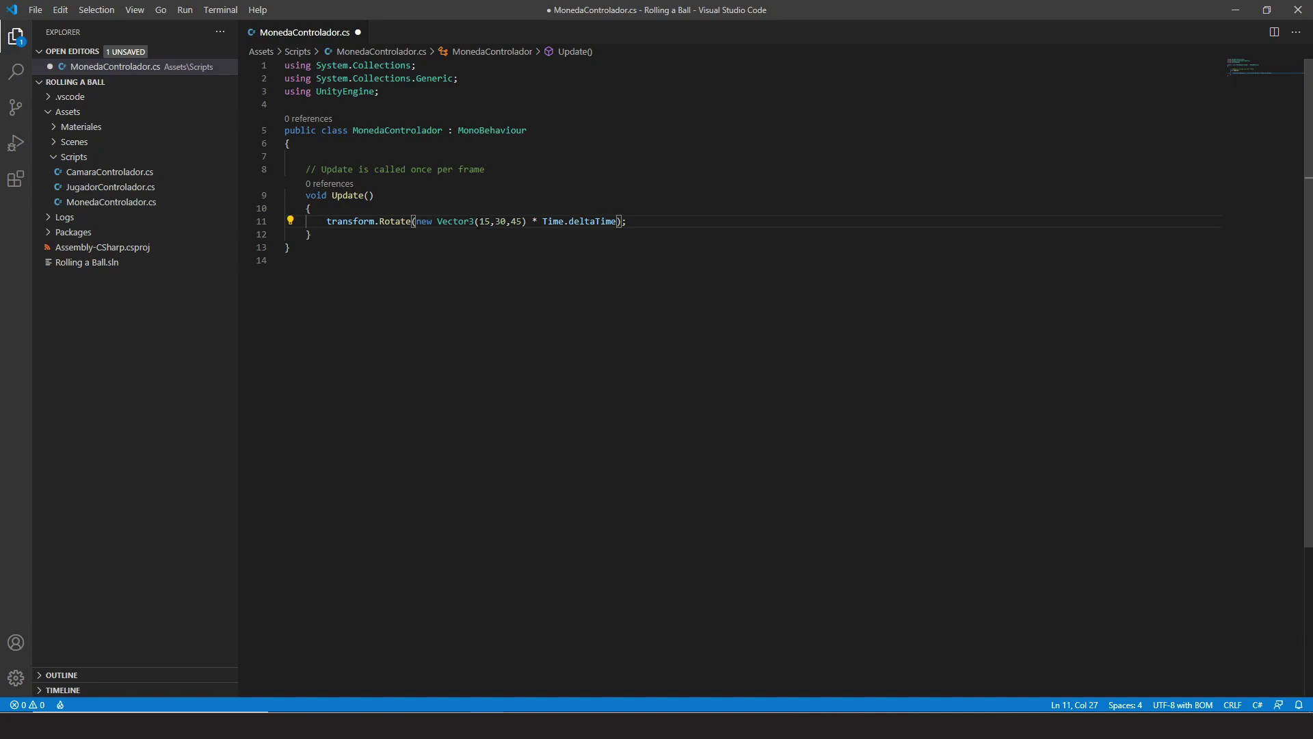
pyautogui.hotkey('shift', 'Left')
pyautogui.hotkey('shift', 'Left')
pyautogui.hotkey('shift', 'Left')
pyautogui.hotkey('shift', 'Left')
pyautogui.hotkey('shift', 'Left')
pyautogui.hotkey('shift', 'Left')
pyautogui.hotkey('shift', 'Left')
pyautogui.hotkey('shift', 'Left')
pyautogui.hotkey('shift', 'Left')
pyautogui.hotkey('shift', 'Left')
pyautogui.hotkey('shift', 'Left')
pyautogui.hotkey('shift', 'Left')
pyautogui.hotkey('shift', 'Left')
pyautogui.hotkey('shift', 'Left')
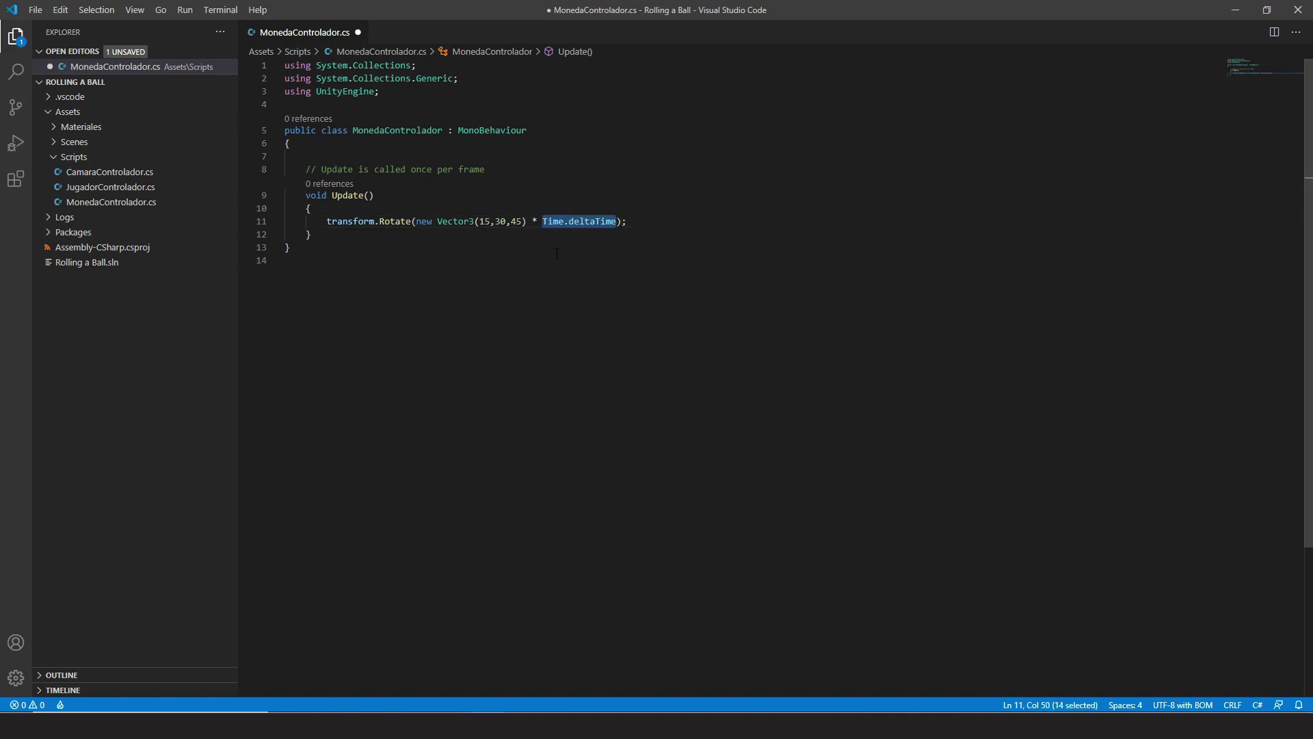
pyautogui.click(557, 253)
pyautogui.moveTo(565, 222); pyautogui.dragTo(543, 222)
pyautogui.doubleClick(615, 221)
pyautogui.click(639, 219)
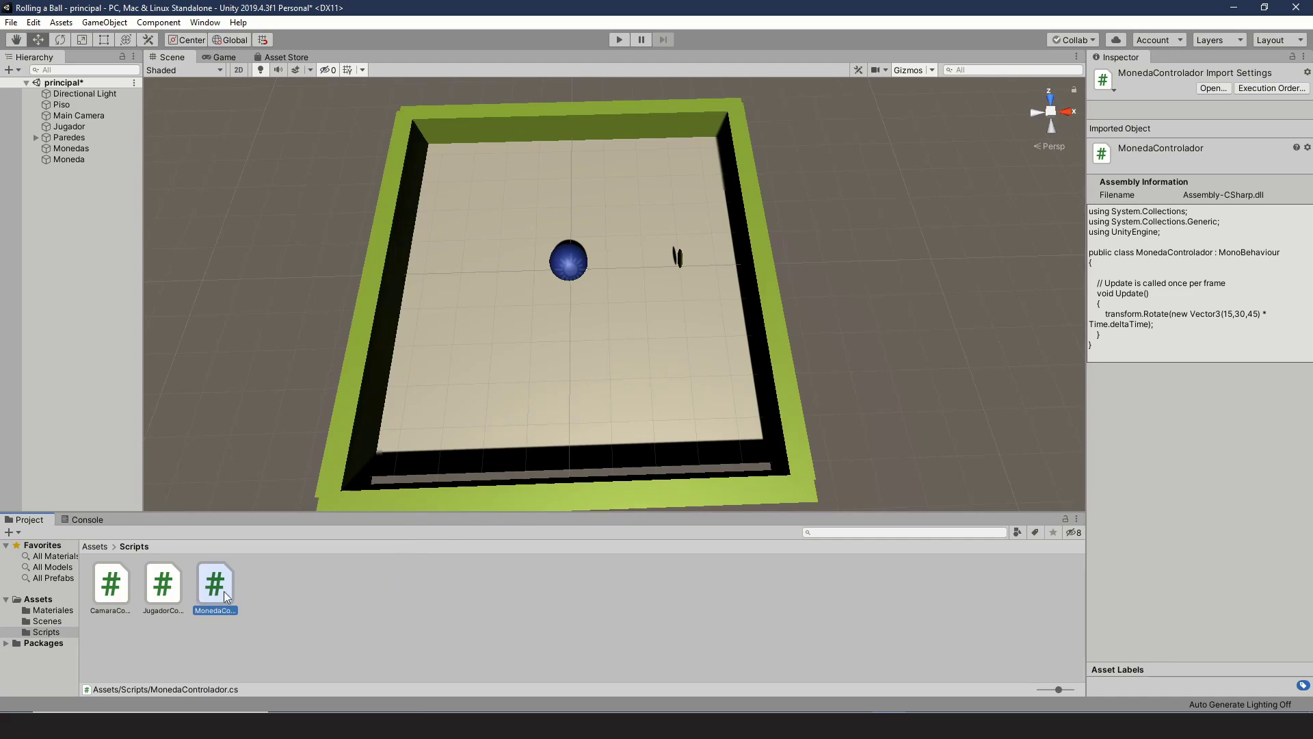
# In Unity, attach the MonedaControlador script to the Moneda object and collapse its component
pyautogui.click(346, 612)
pyautogui.moveTo(220, 596); pyautogui.dragTo(64, 157)
pyautogui.click(66, 159)
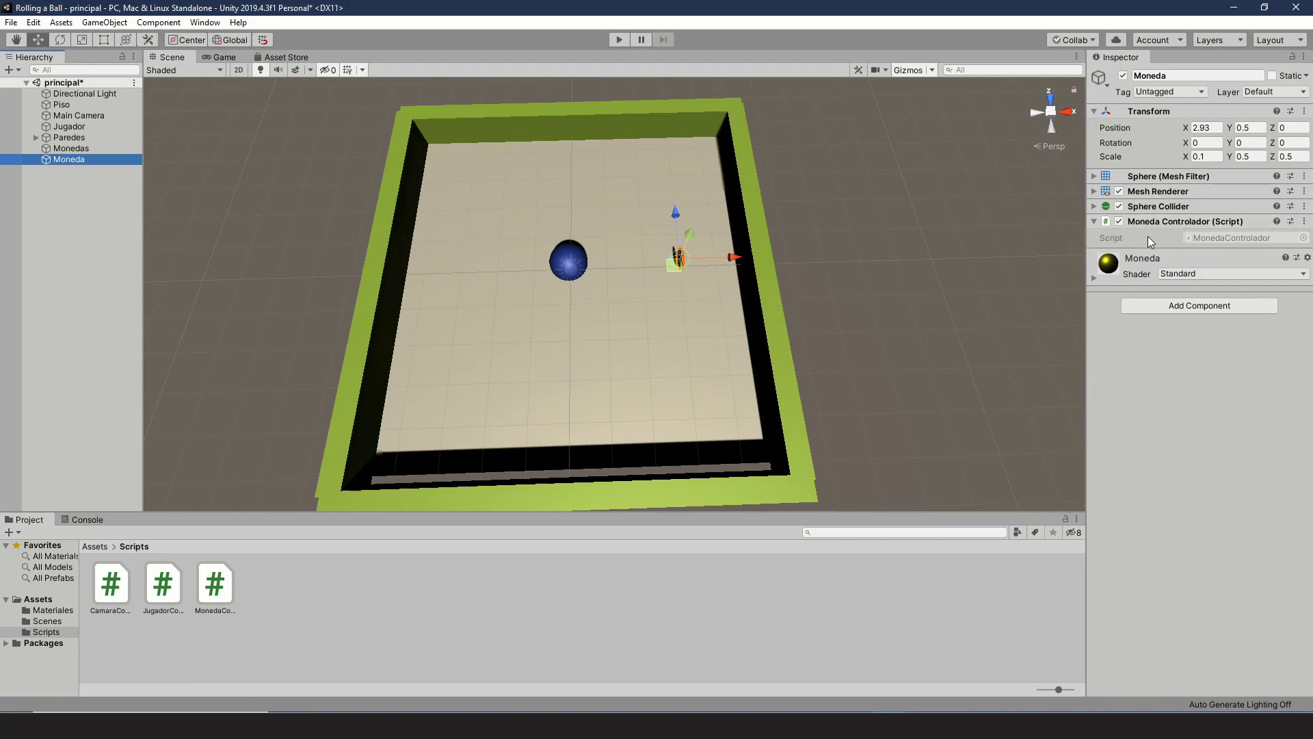
pyautogui.click(1094, 223)
pyautogui.click(1093, 223)
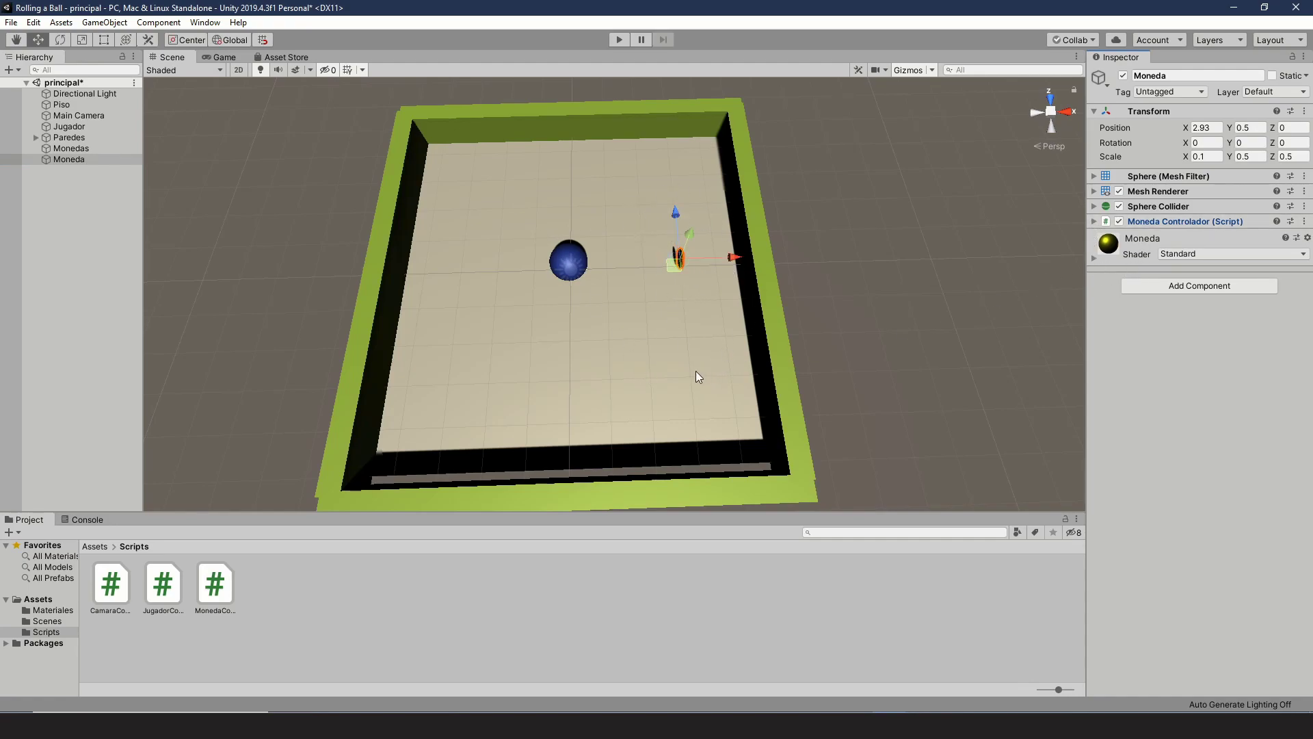
# Run the game to check how the coin rotates, and stop it
pyautogui.click(618, 40)
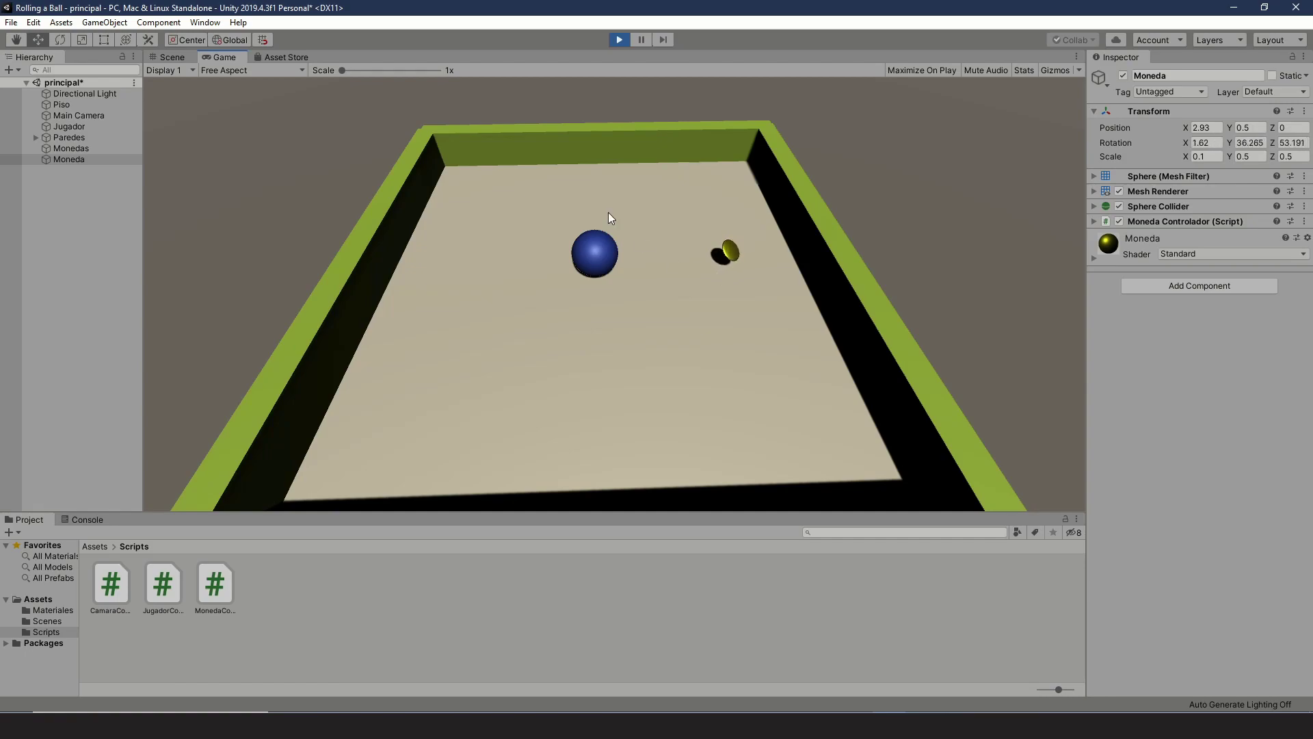
pyautogui.click(614, 43)
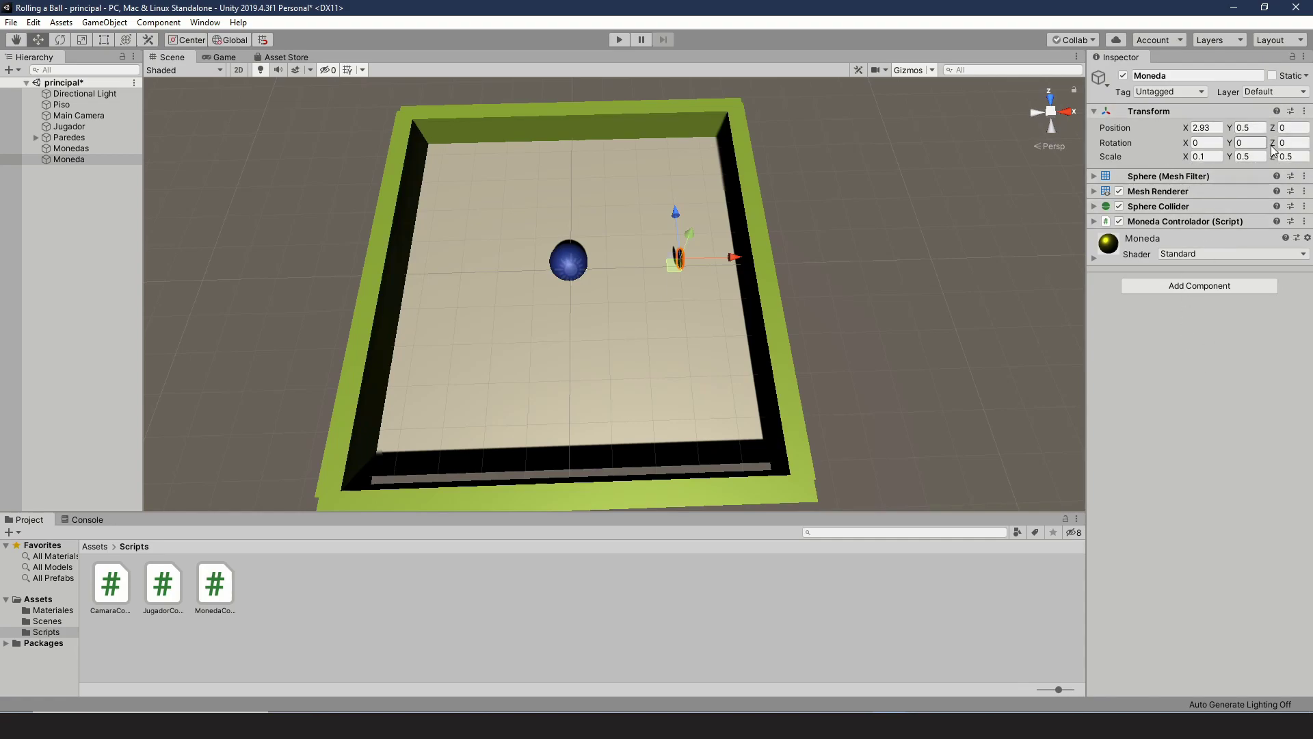
pyautogui.click(1096, 111)
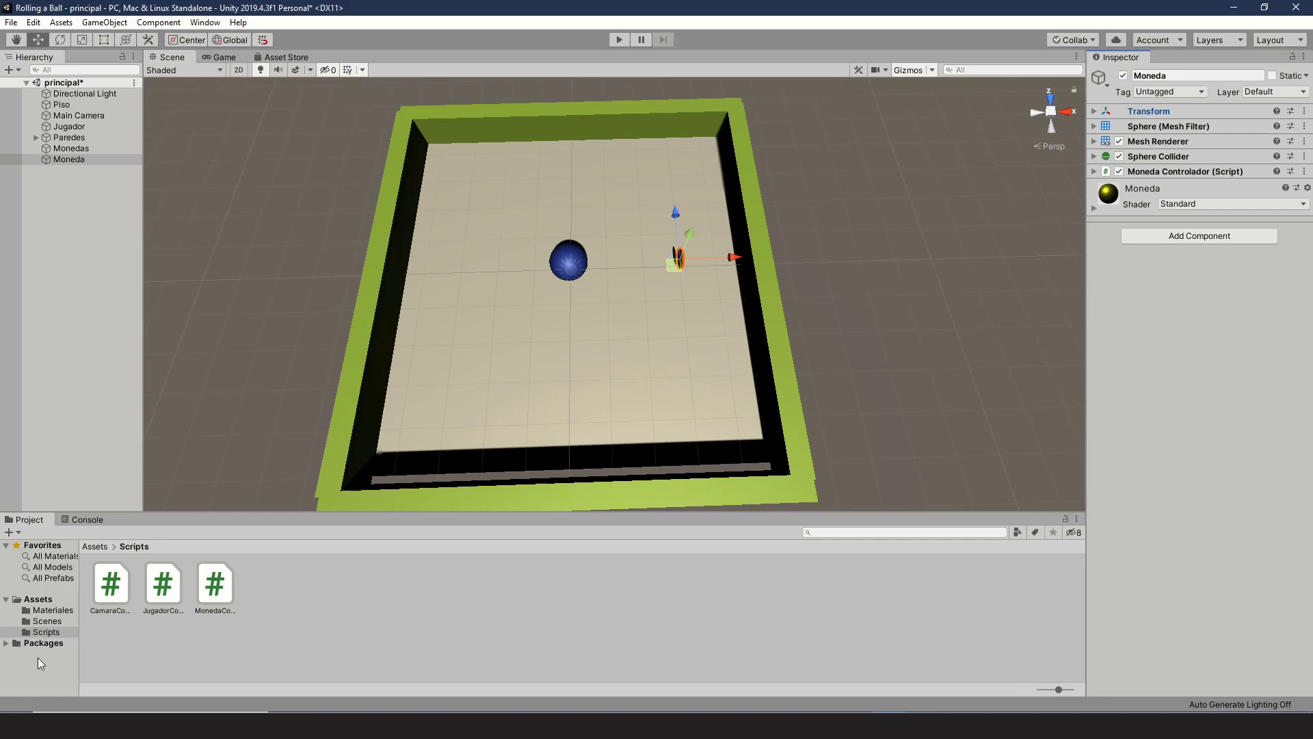
# Create a folder named Prefabs in Assets and open it
pyautogui.click(36, 600)
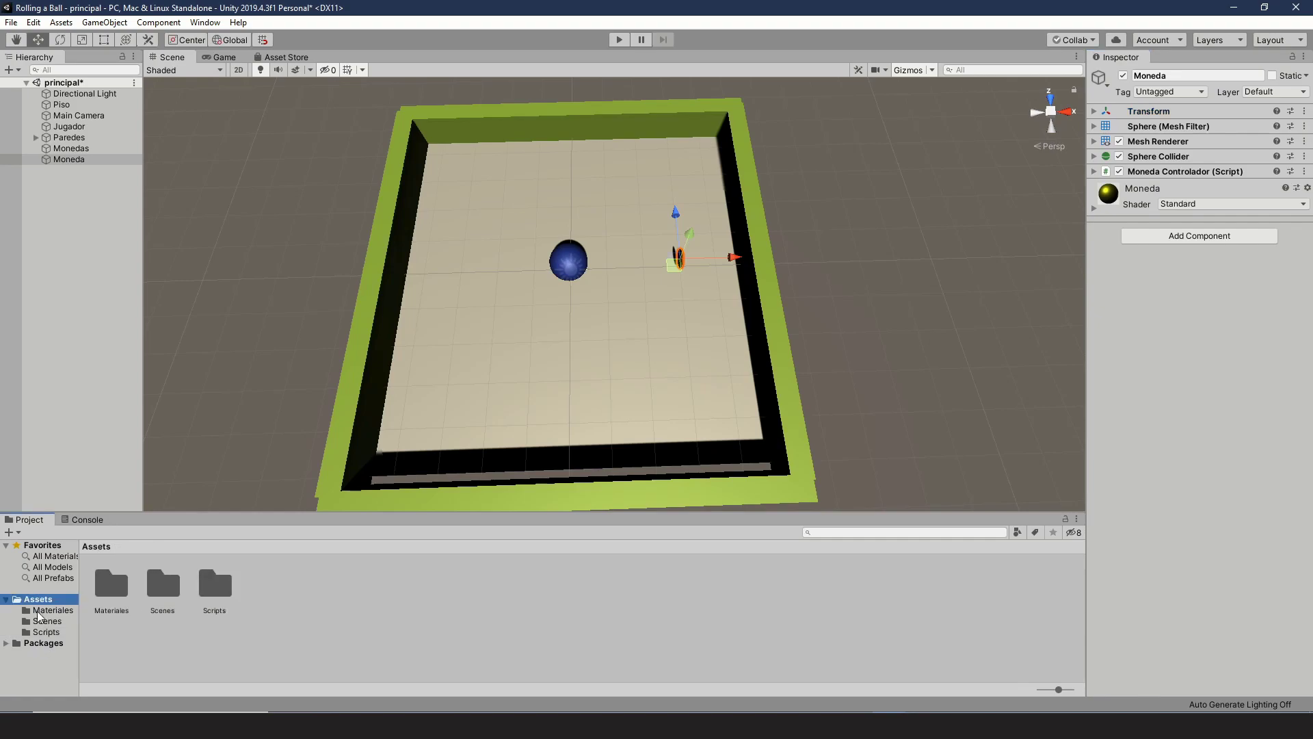
pyautogui.click(9, 533)
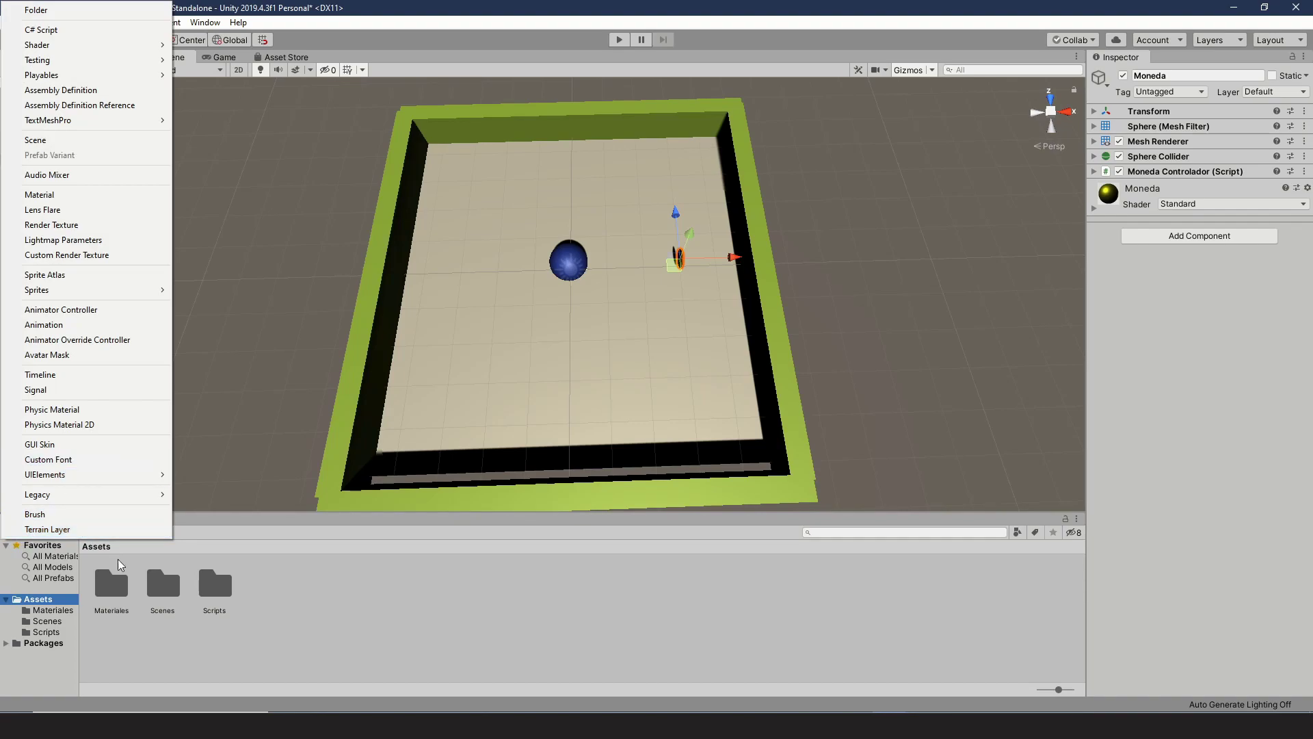
pyautogui.click(86, 10)
pyautogui.write('Prefabs')
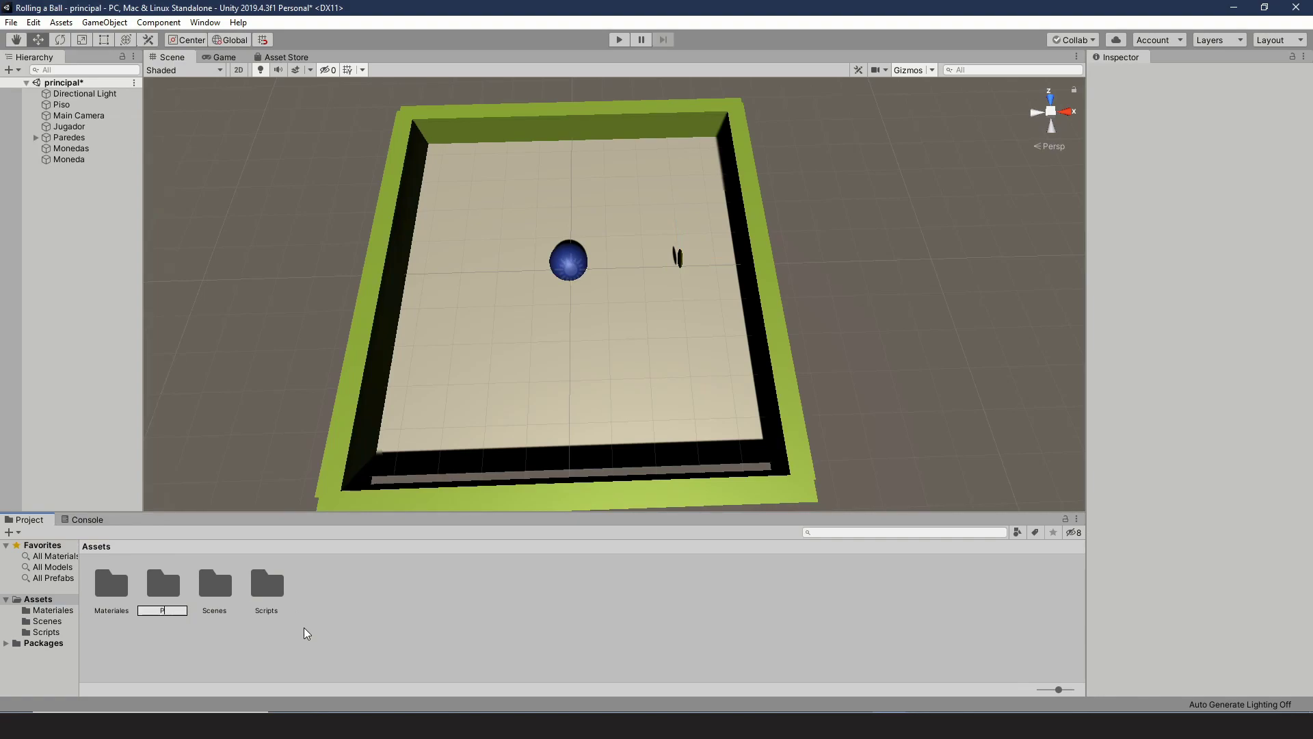
pyautogui.press('Return')
pyautogui.doubleClick(165, 589)
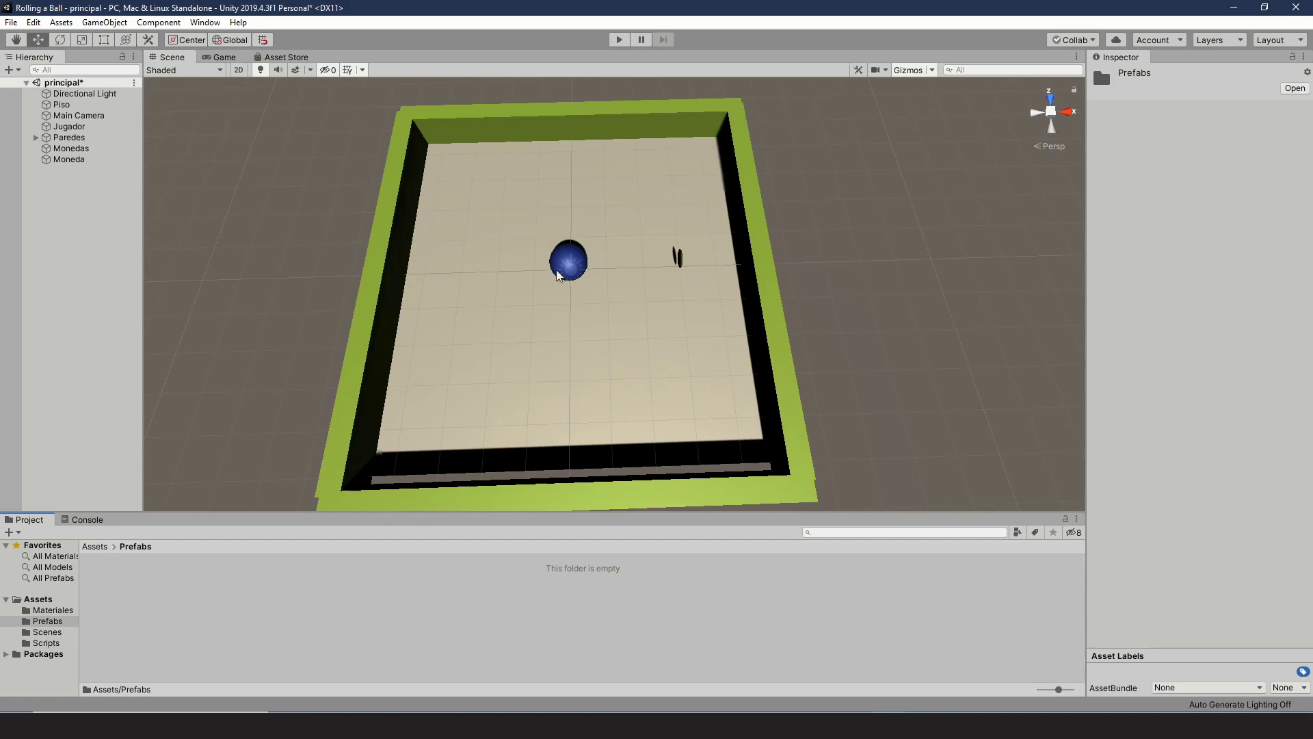
# Turn the Moneda object into a prefab stored in the Prefabs folder
pyautogui.click(116, 159)
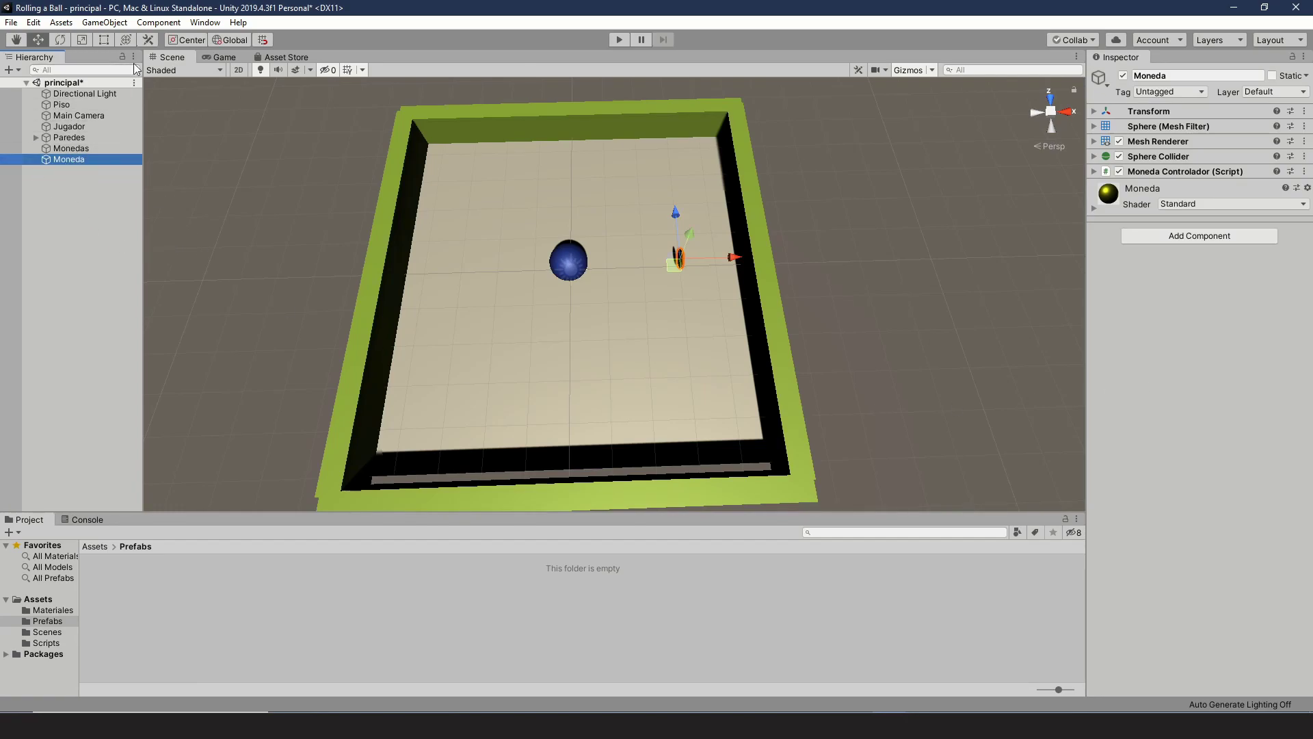
pyautogui.moveTo(70, 159); pyautogui.dragTo(203, 622)
pyautogui.click(265, 613)
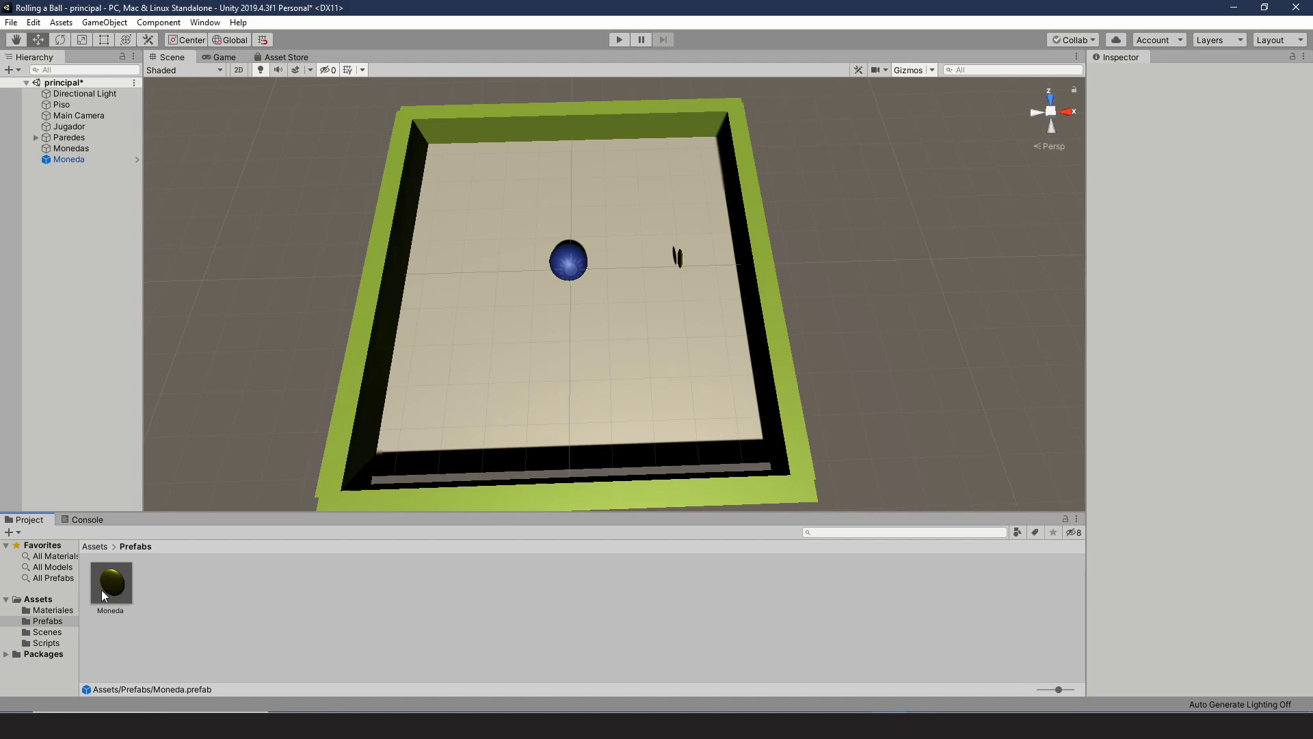
# Add four more instances of the Moneda prefab to the scene hierarchy and select Moneda (1)
pyautogui.moveTo(114, 586); pyautogui.dragTo(68, 234)
pyautogui.moveTo(116, 594); pyautogui.dragTo(74, 271)
pyautogui.moveTo(108, 588); pyautogui.dragTo(85, 437)
pyautogui.click(119, 564)
pyautogui.moveTo(89, 254); pyautogui.dragTo(56, 387)
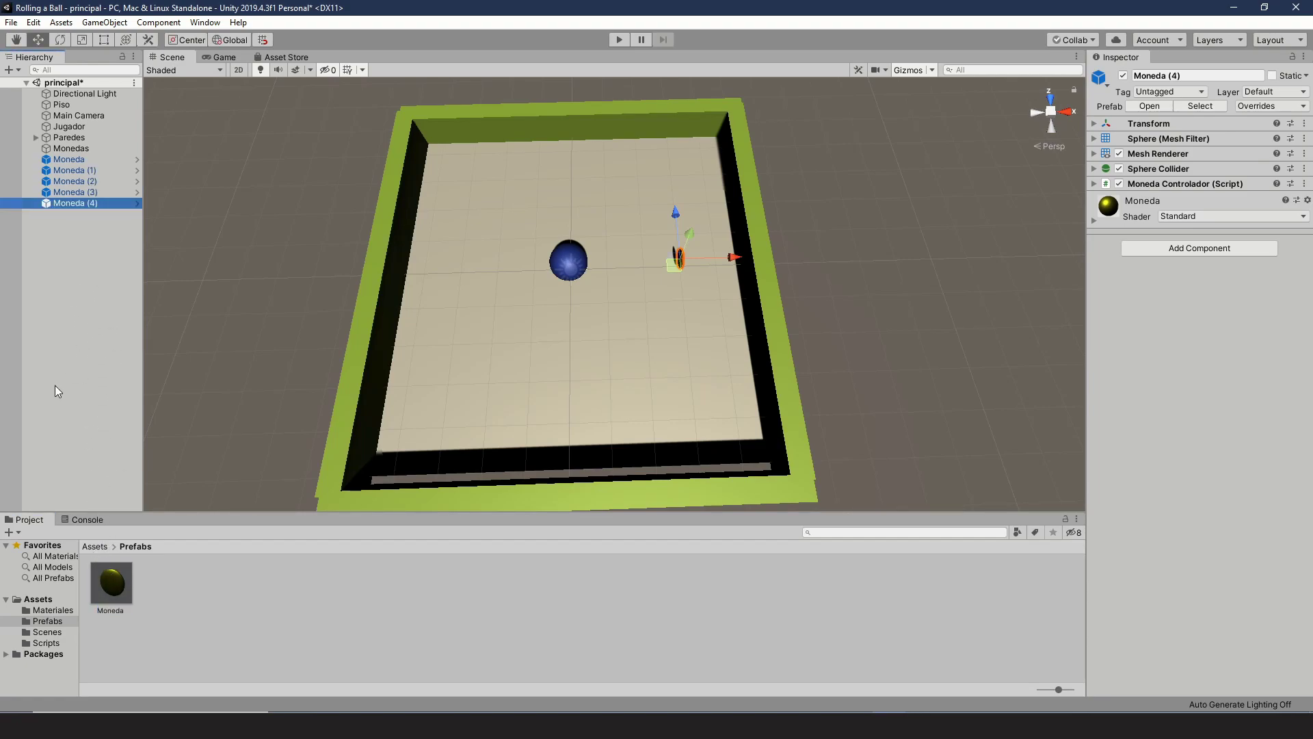
pyautogui.click(72, 171)
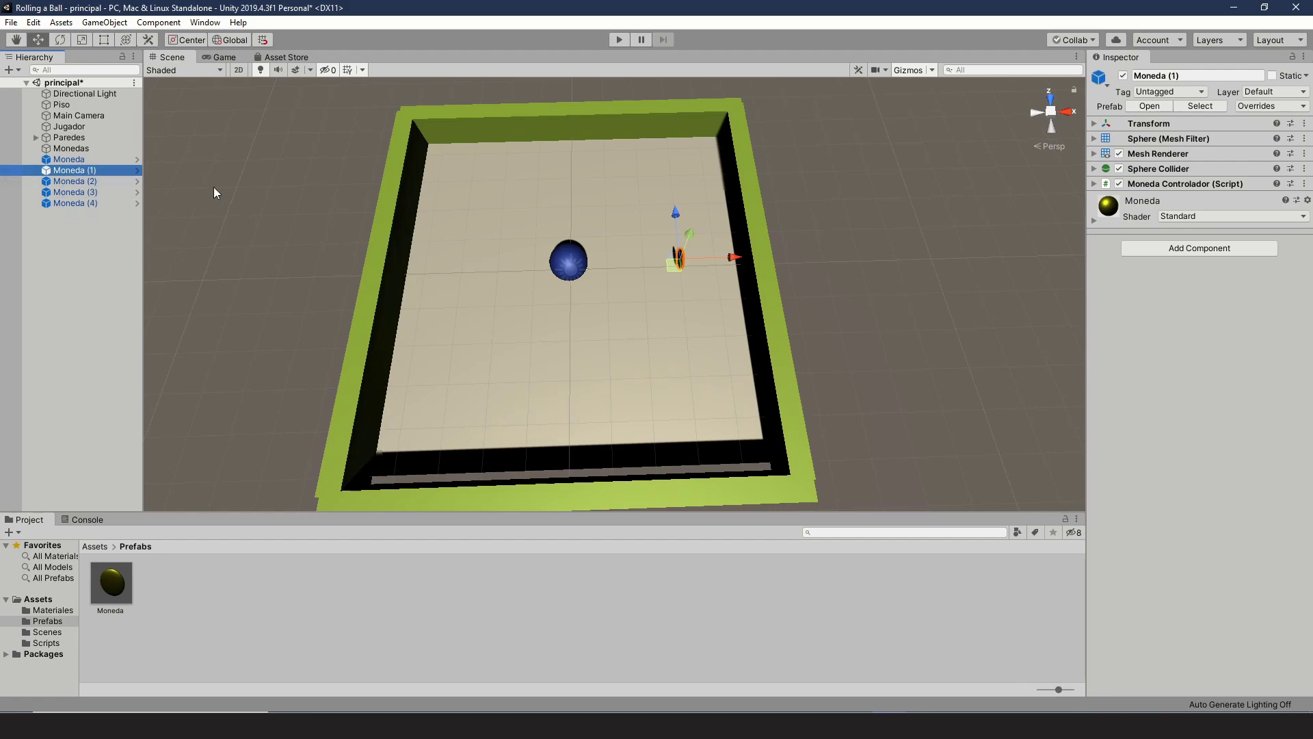
# Spread Moneda (1) to (4) over the floor: (1) left of the ball, (2) far right, (3) near right and (4) far left
pyautogui.moveTo(744, 255); pyautogui.dragTo(518, 256)
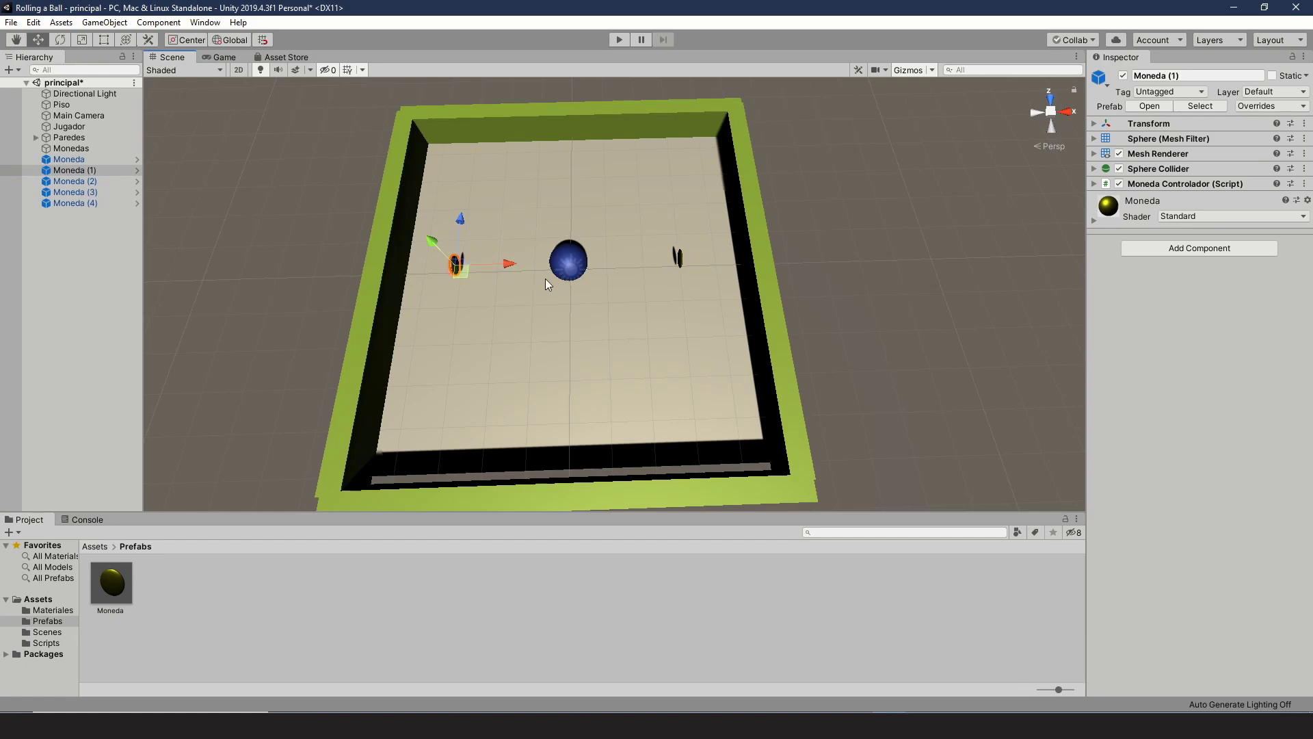
pyautogui.click(101, 182)
pyautogui.moveTo(671, 205); pyautogui.dragTo(656, 113)
pyautogui.click(96, 193)
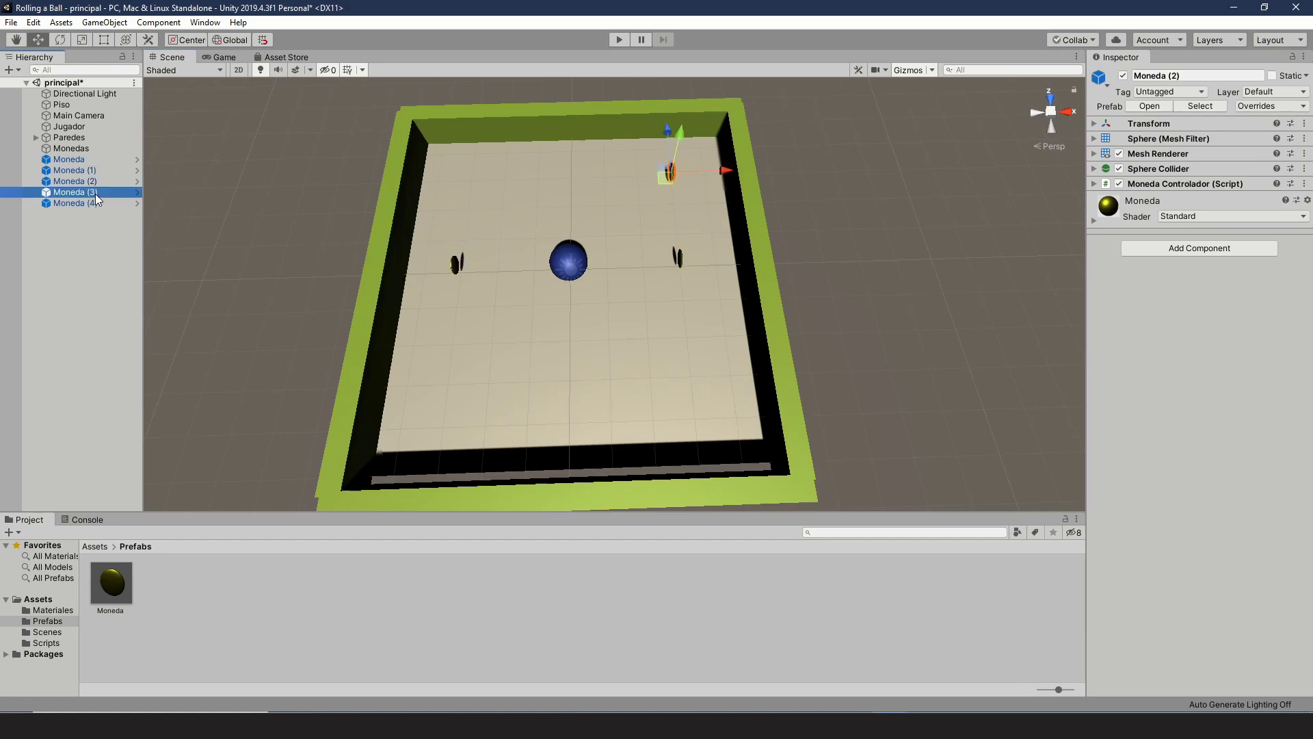
pyautogui.moveTo(671, 207); pyautogui.dragTo(681, 330)
pyautogui.click(67, 204)
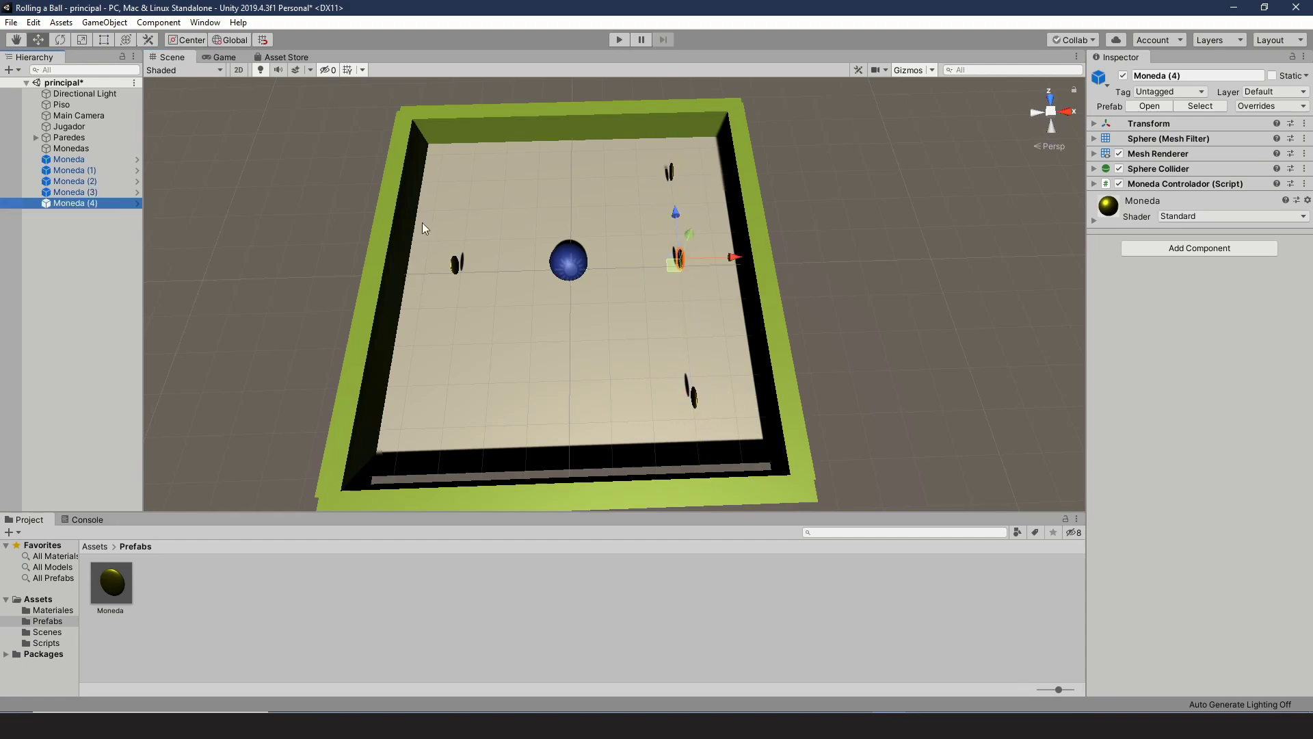
pyautogui.moveTo(744, 260); pyautogui.dragTo(517, 138)
# Add two more Moneda prefab instances to the scene and move Moneda (6) to the middle of the floor's near side
pyautogui.moveTo(117, 584); pyautogui.dragTo(93, 320)
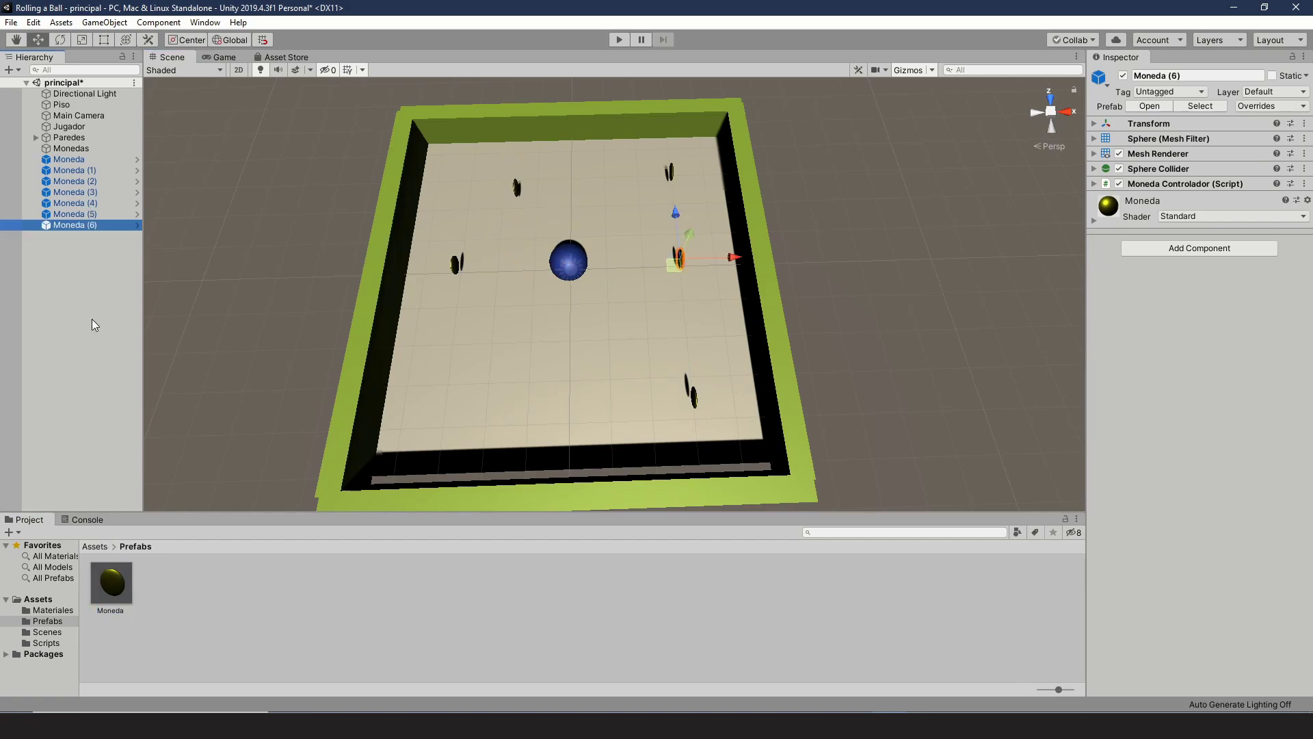
pyautogui.moveTo(736, 257); pyautogui.dragTo(624, 334)
pyautogui.moveTo(680, 381); pyautogui.dragTo(638, 387)
# Move Moneda (5) to the near left corner area of the floor, level with Moneda (6), and clear the selection
pyautogui.click(91, 215)
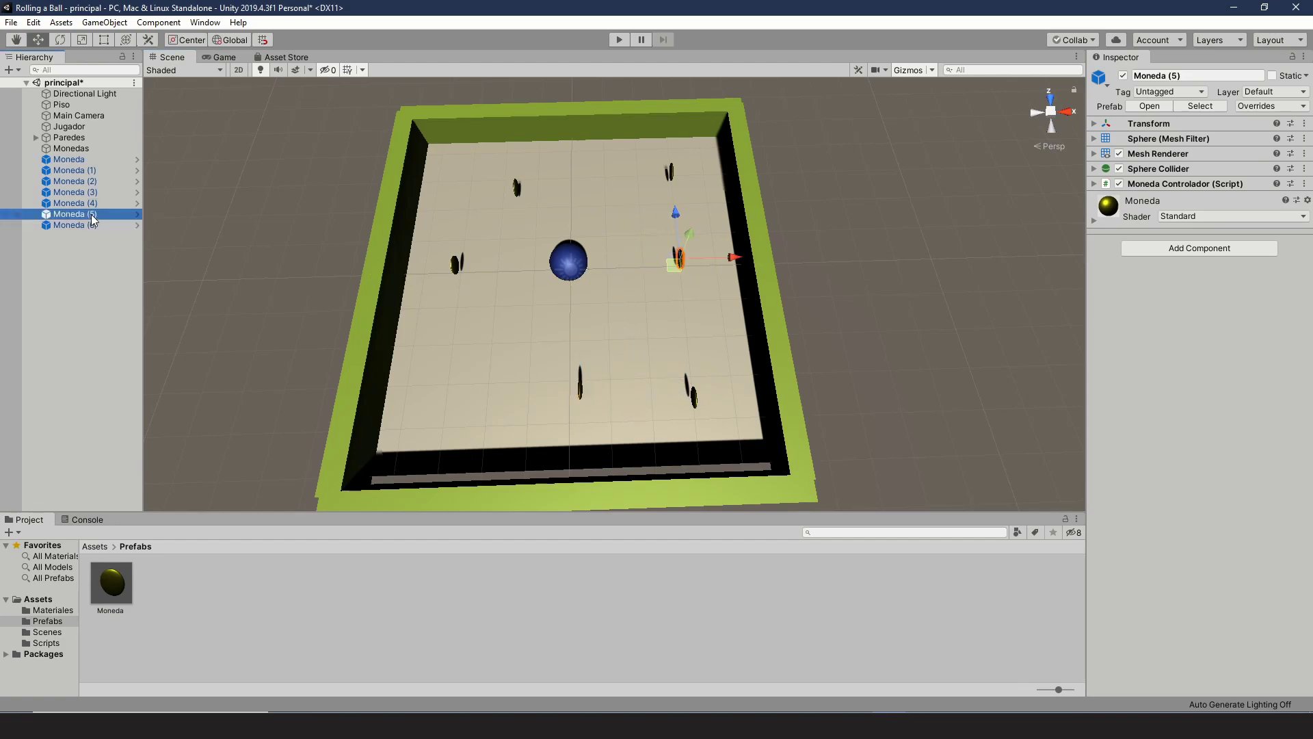
pyautogui.moveTo(734, 258); pyautogui.dragTo(650, 258)
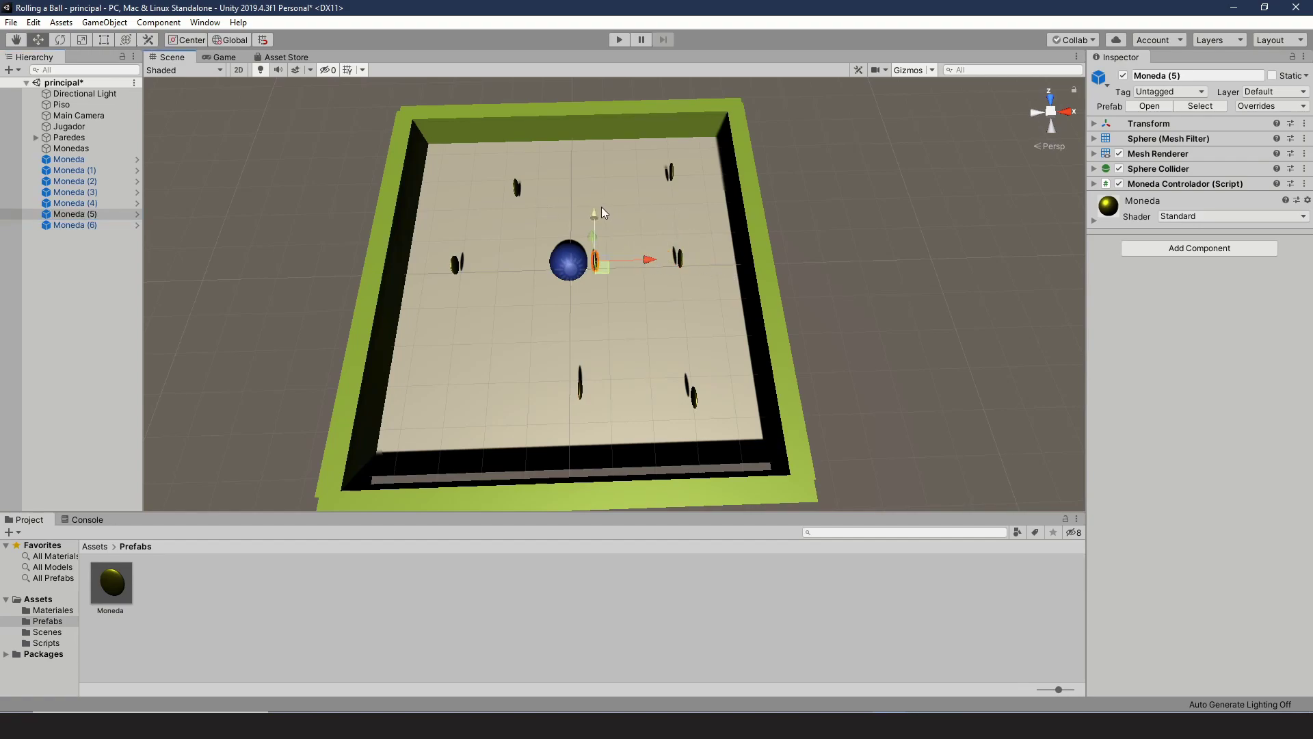
pyautogui.moveTo(602, 296); pyautogui.dragTo(605, 331)
pyautogui.moveTo(589, 397); pyautogui.dragTo(454, 334)
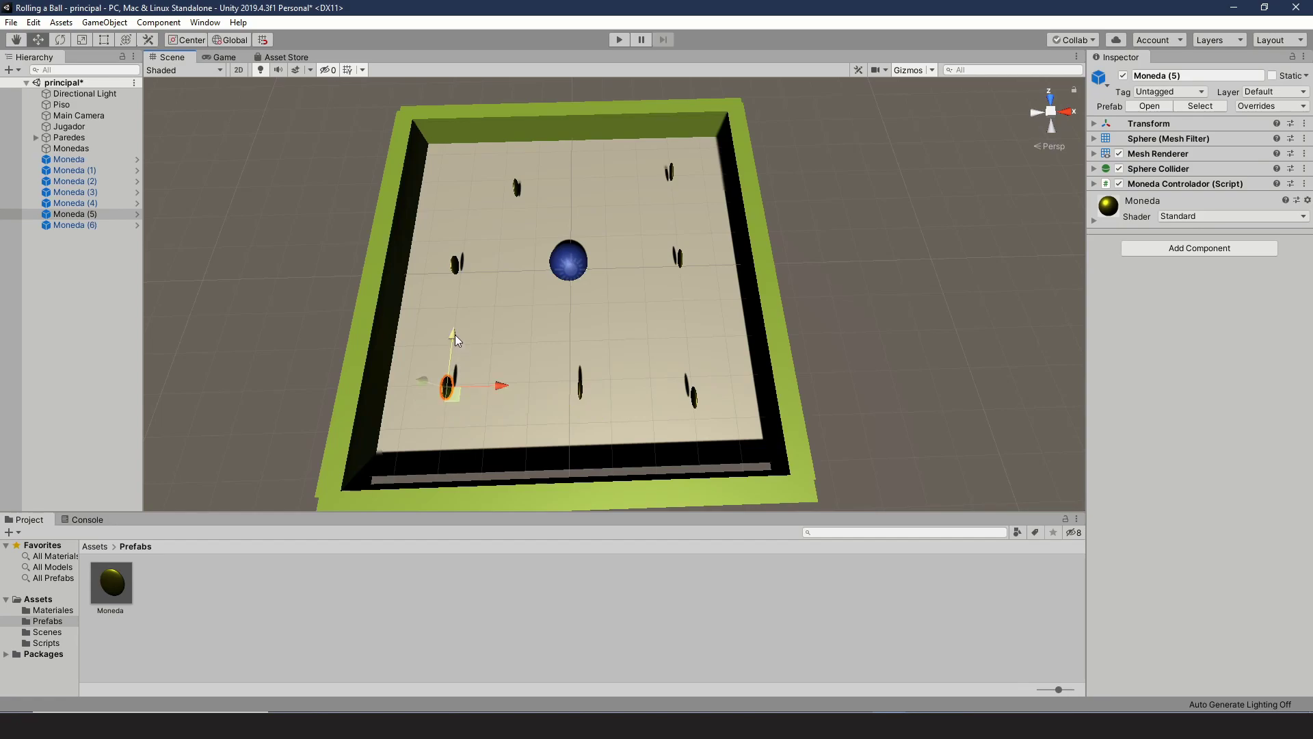
pyautogui.click(66, 315)
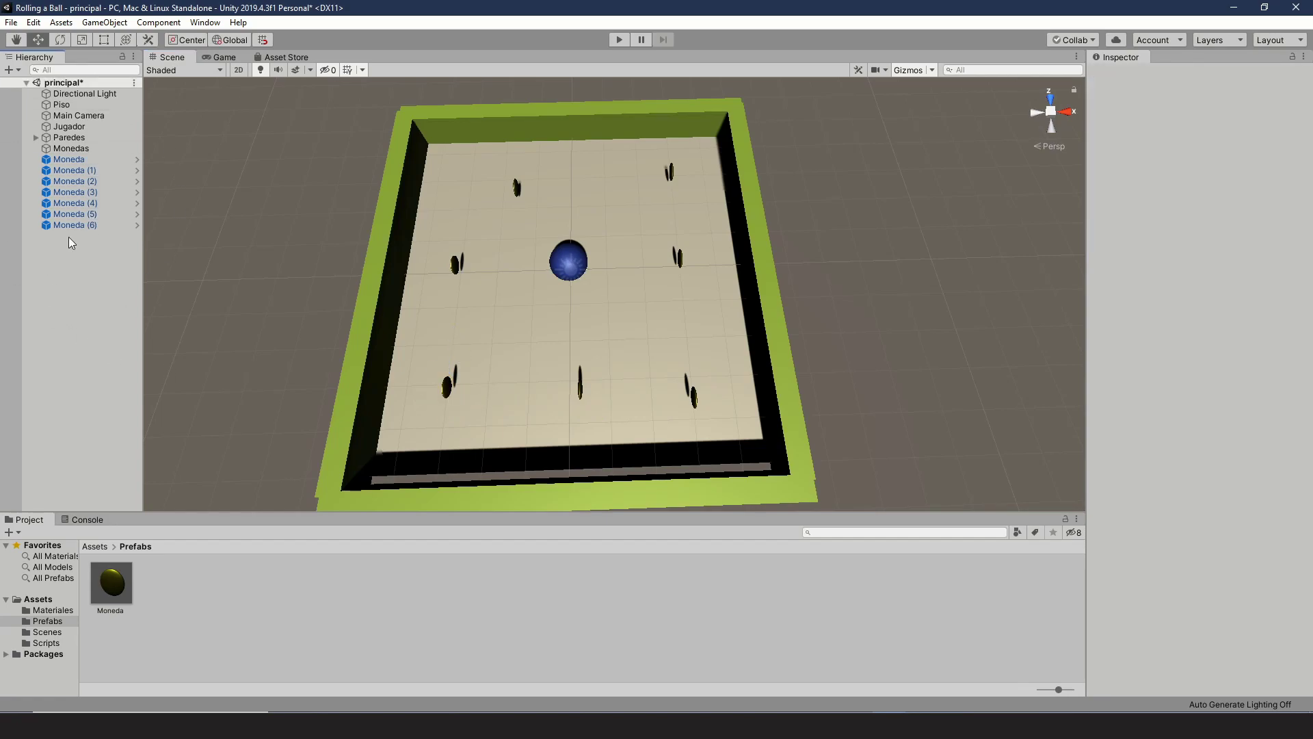
# Group all seven coins, Moneda to Moneda (6), as children of the Monedas object and leave the group expanded
pyautogui.click(76, 158)
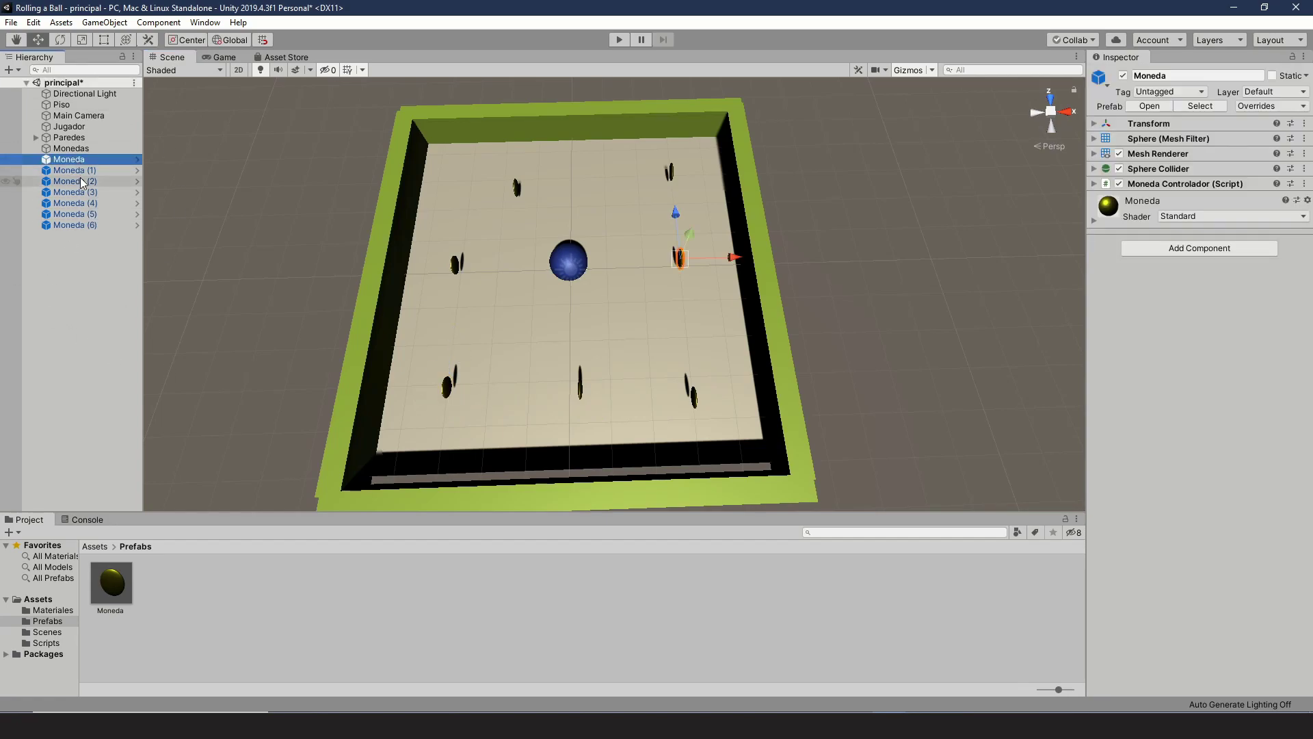
pyautogui.hotkey('shift', 'Down')
pyautogui.hotkey('shift', 'Down')
pyautogui.hotkey('shift', 'Down')
pyautogui.hotkey('shift', 'Down')
pyautogui.hotkey('shift', 'Down')
pyautogui.hotkey('shift', 'Down')
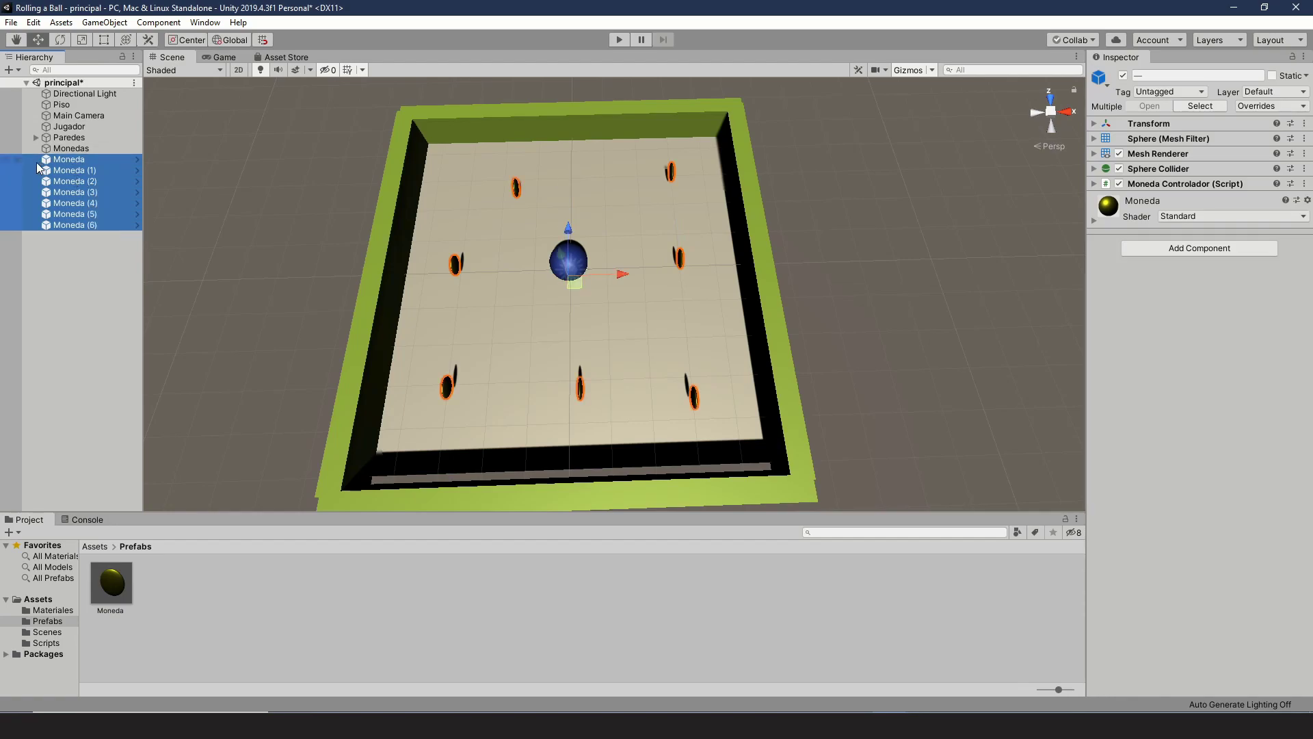
pyautogui.moveTo(75, 156); pyautogui.dragTo(81, 146)
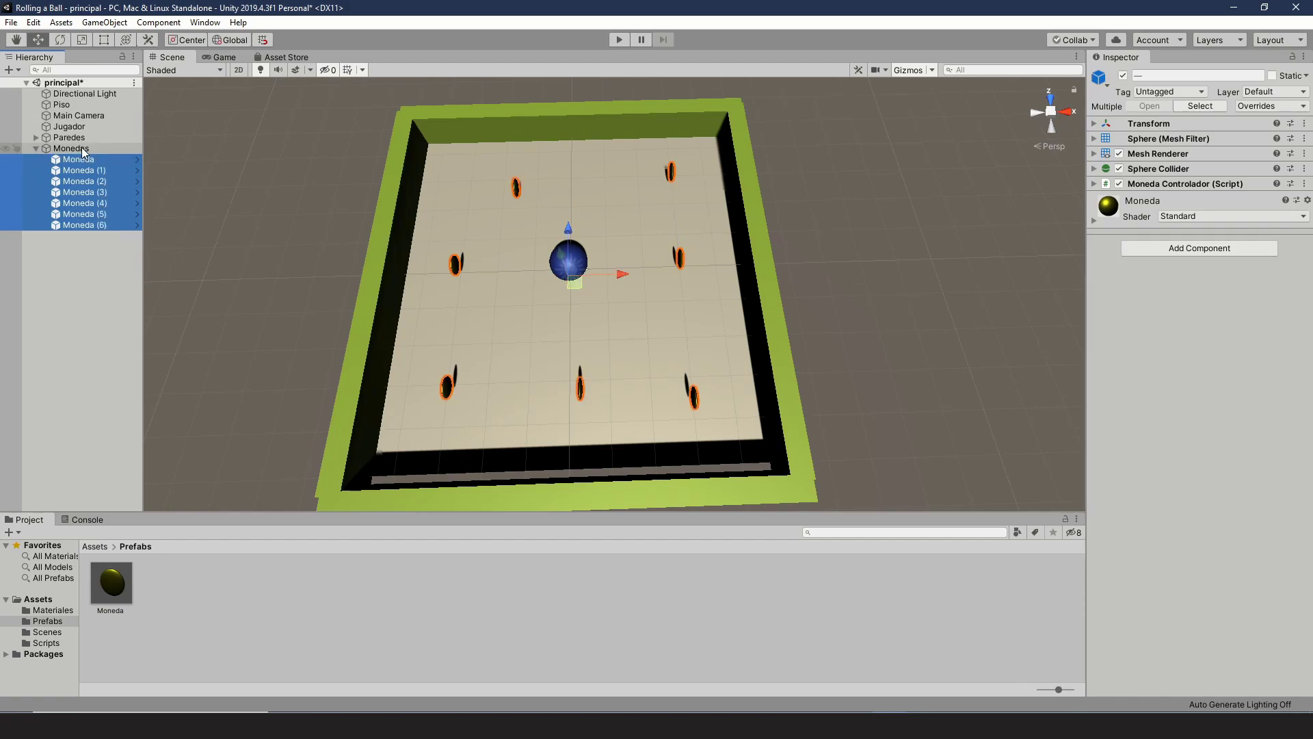
pyautogui.click(35, 148)
pyautogui.click(60, 190)
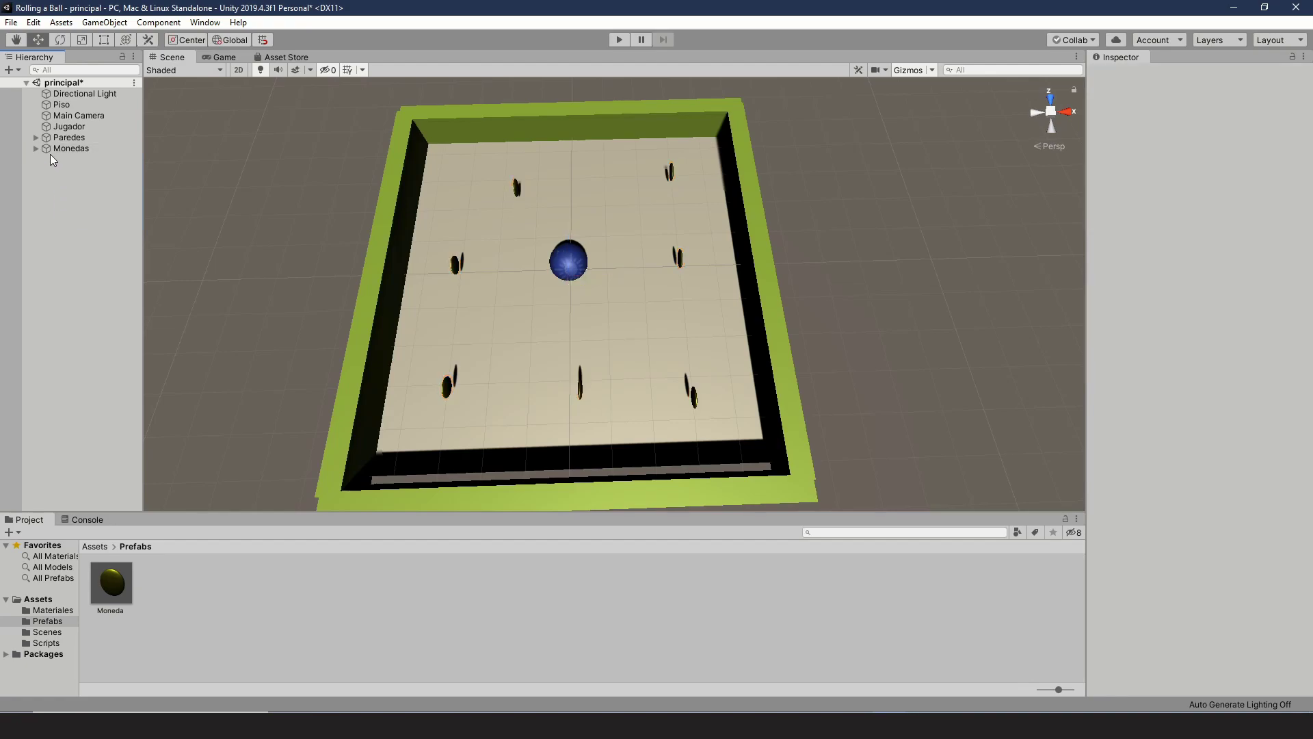
pyautogui.click(35, 149)
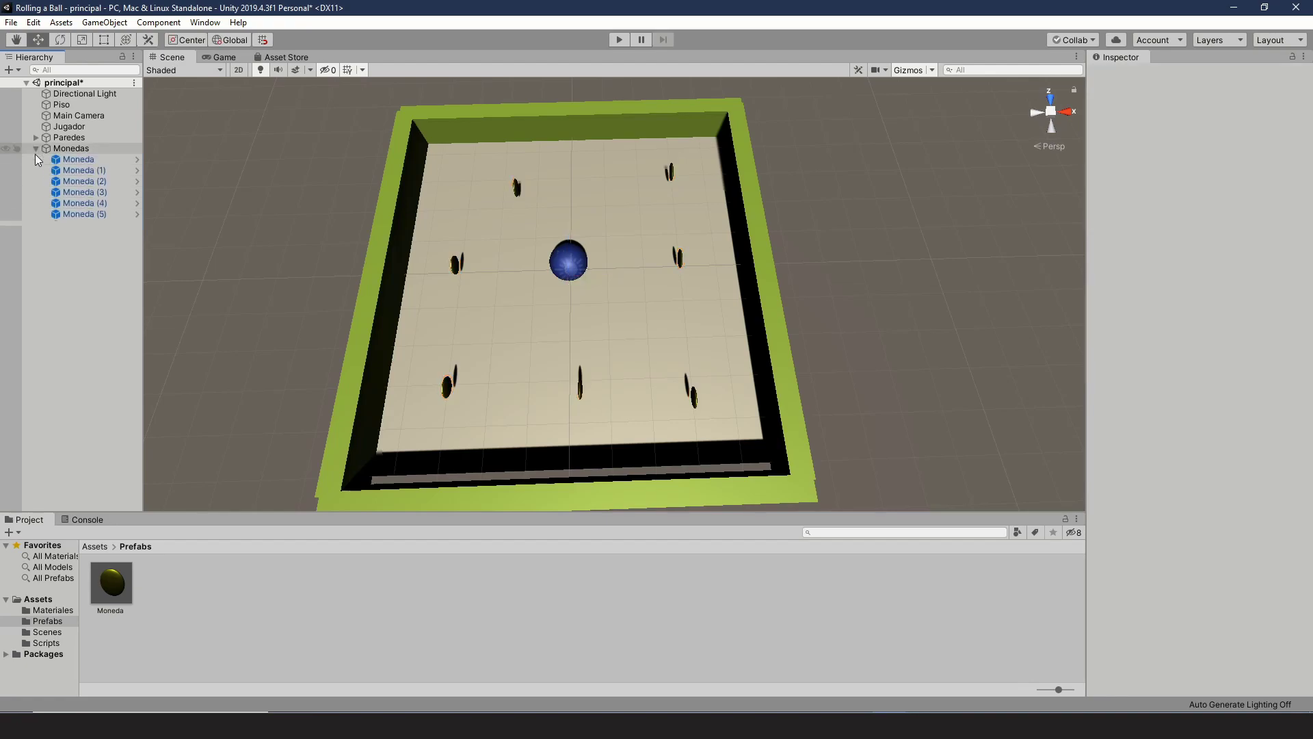
# Run the game, roll the ball back and forth against the Moneda coin to test their collision, and stop it
pyautogui.click(619, 41)
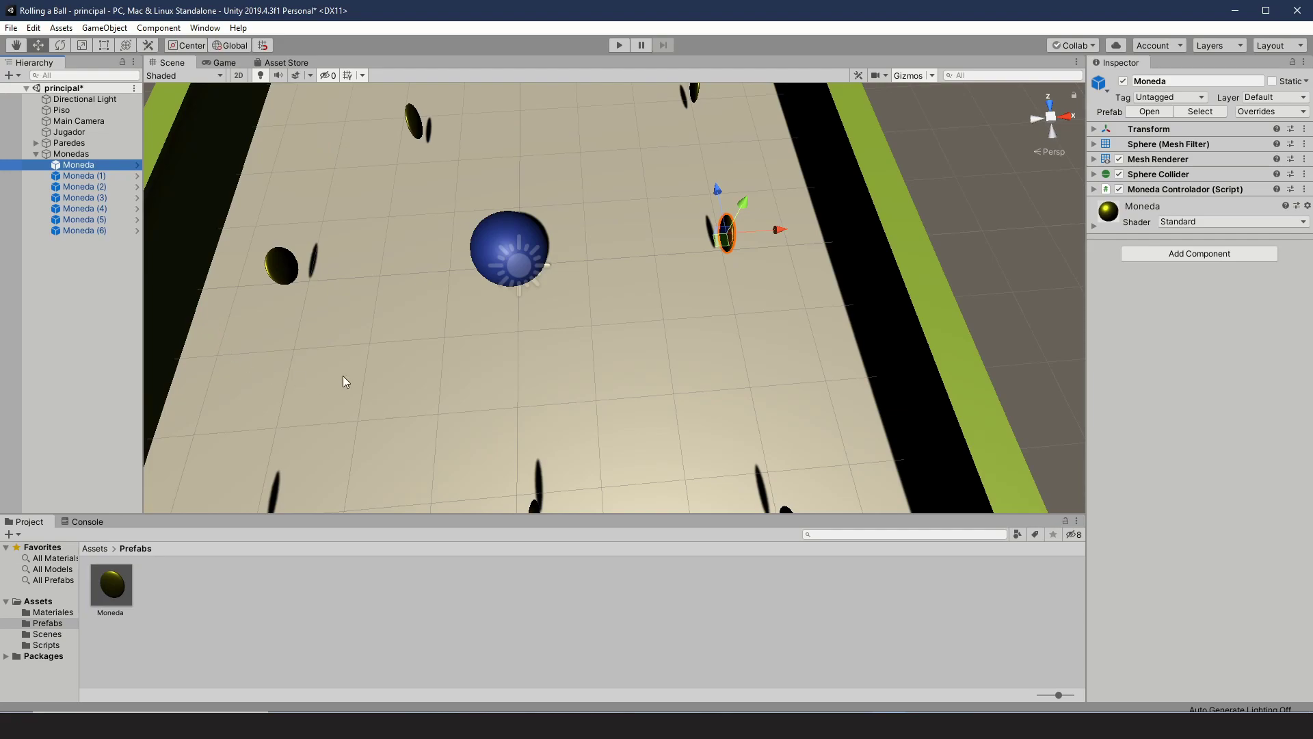
pyautogui.click(618, 44)
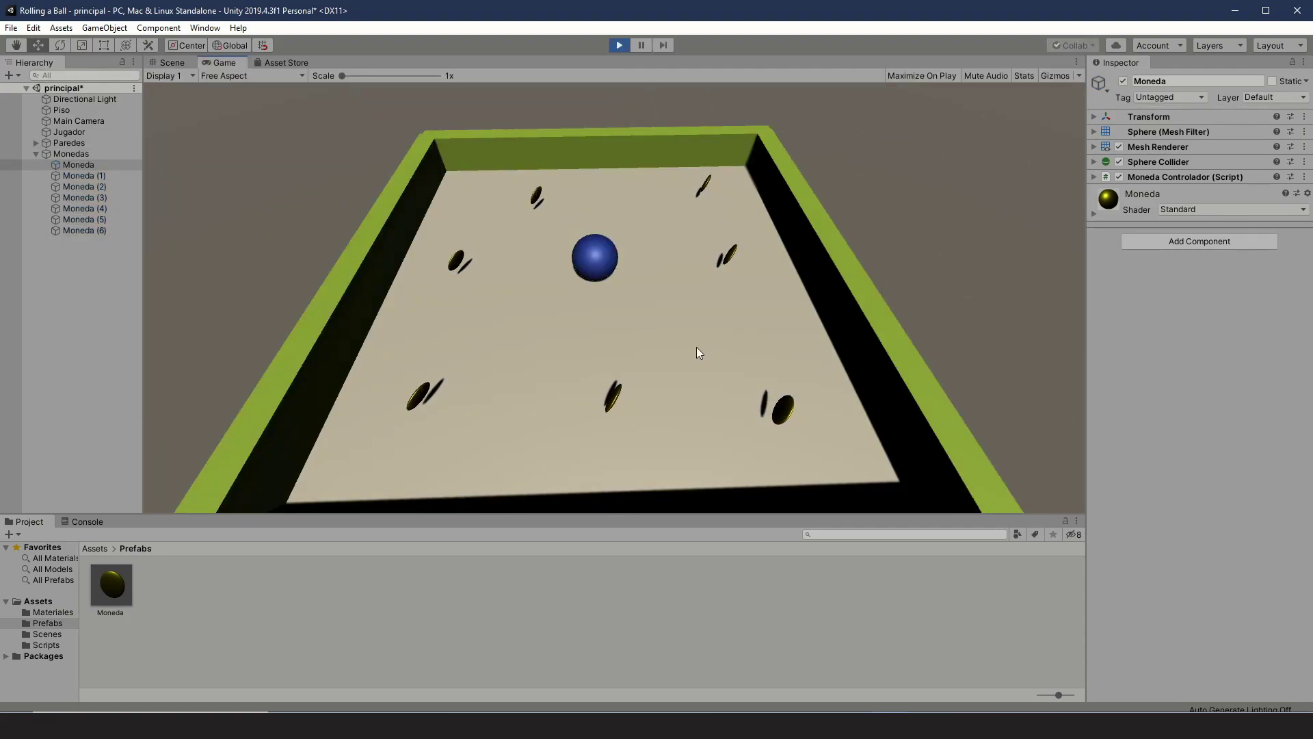
pyautogui.press('Right')
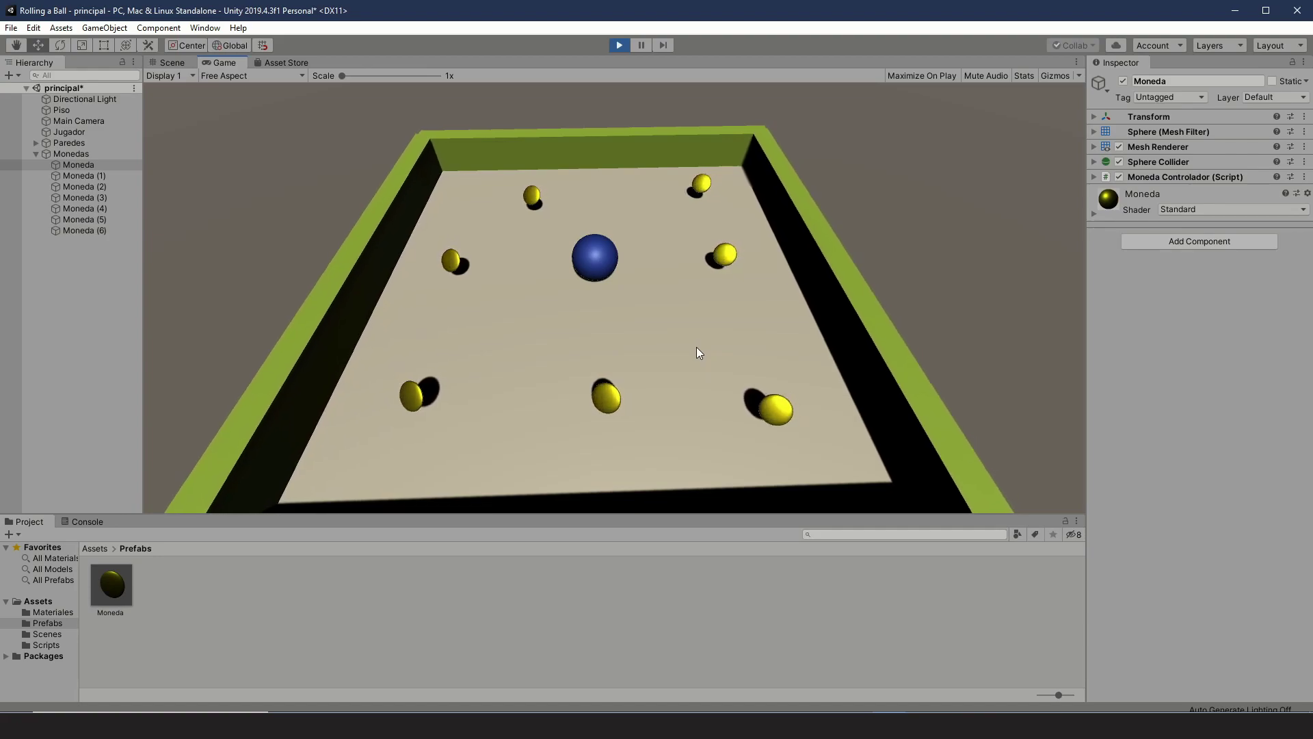
pyautogui.press('Left')
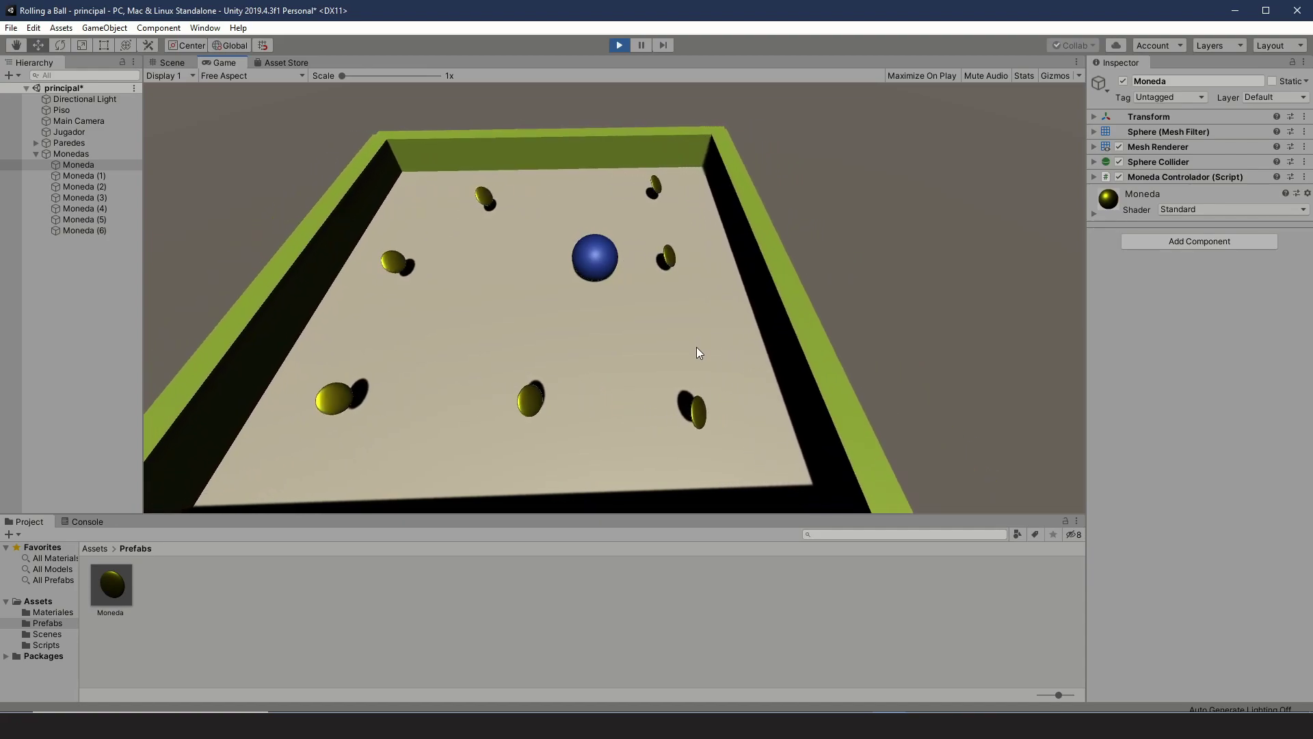
pyautogui.press('Right')
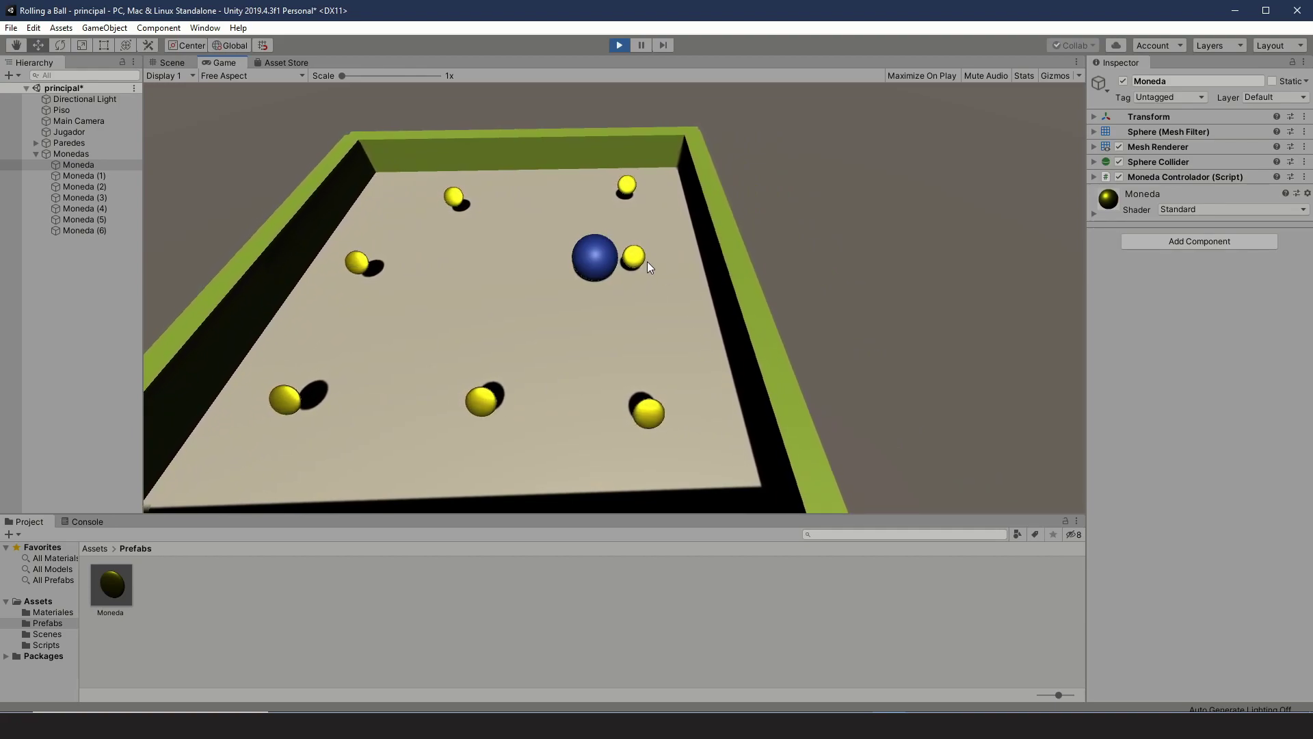
pyautogui.press('Left')
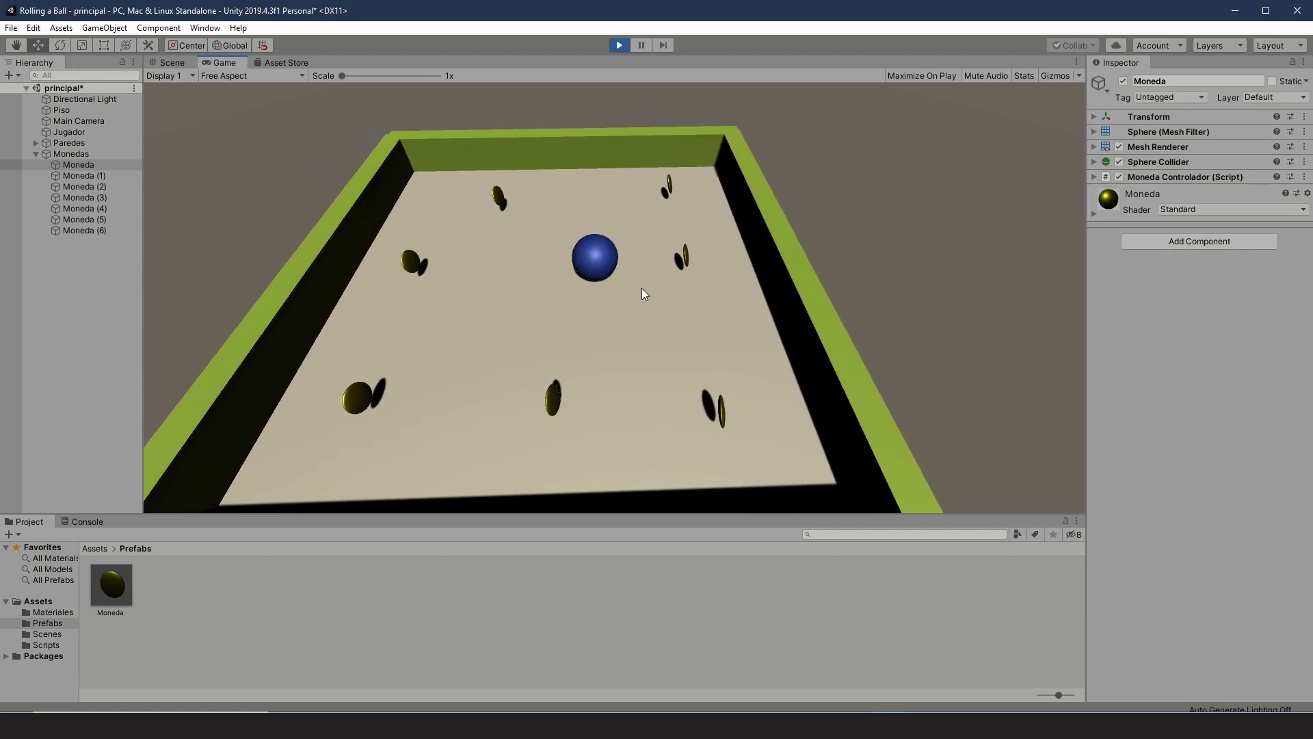
pyautogui.press('Right')
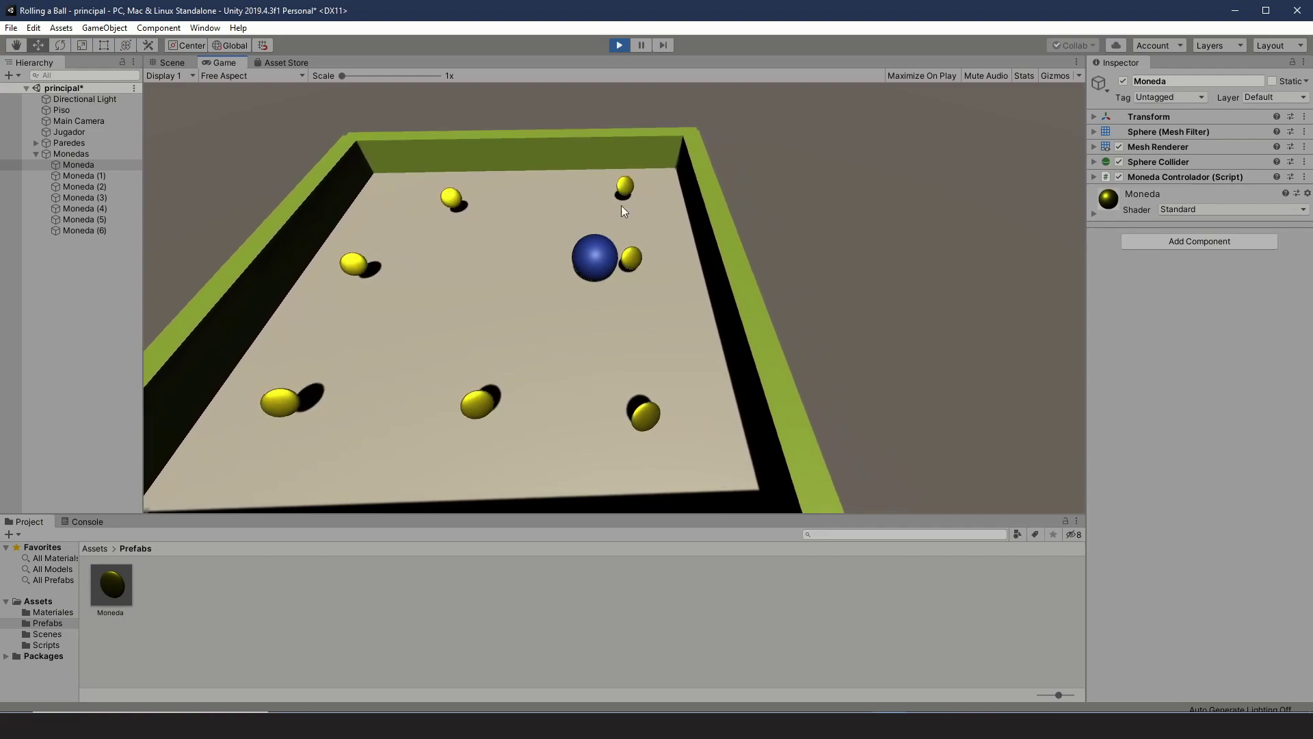
pyautogui.click(625, 44)
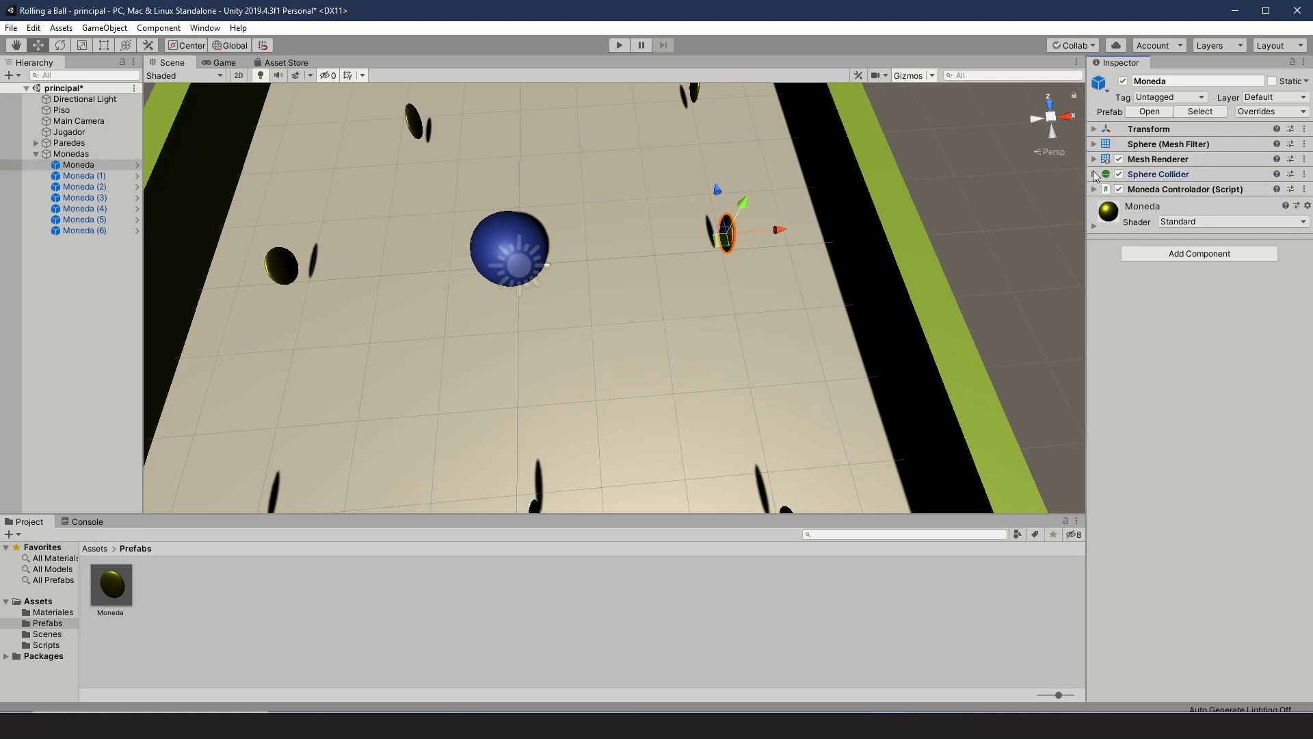
# Set the Sphere Collider radius of the original Moneda coin to 0.27
pyautogui.click(1159, 173)
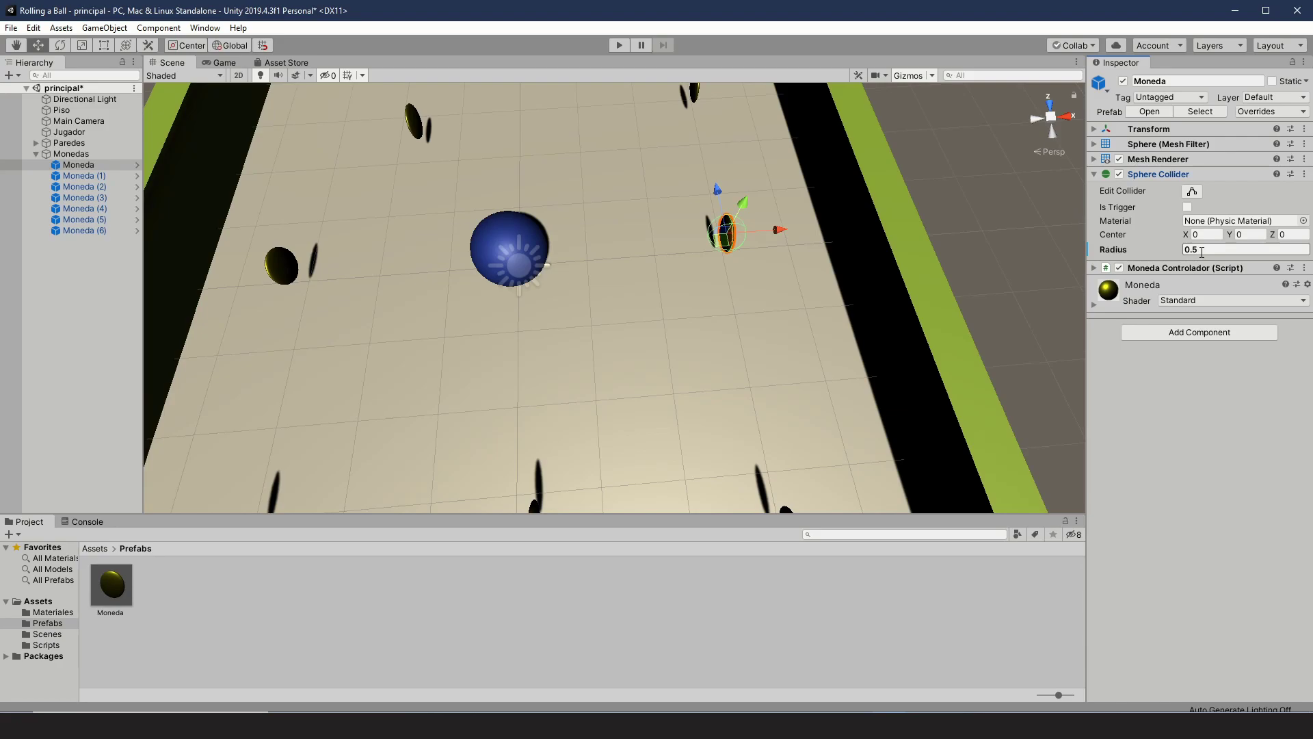
pyautogui.moveTo(1178, 254); pyautogui.dragTo(1170, 252)
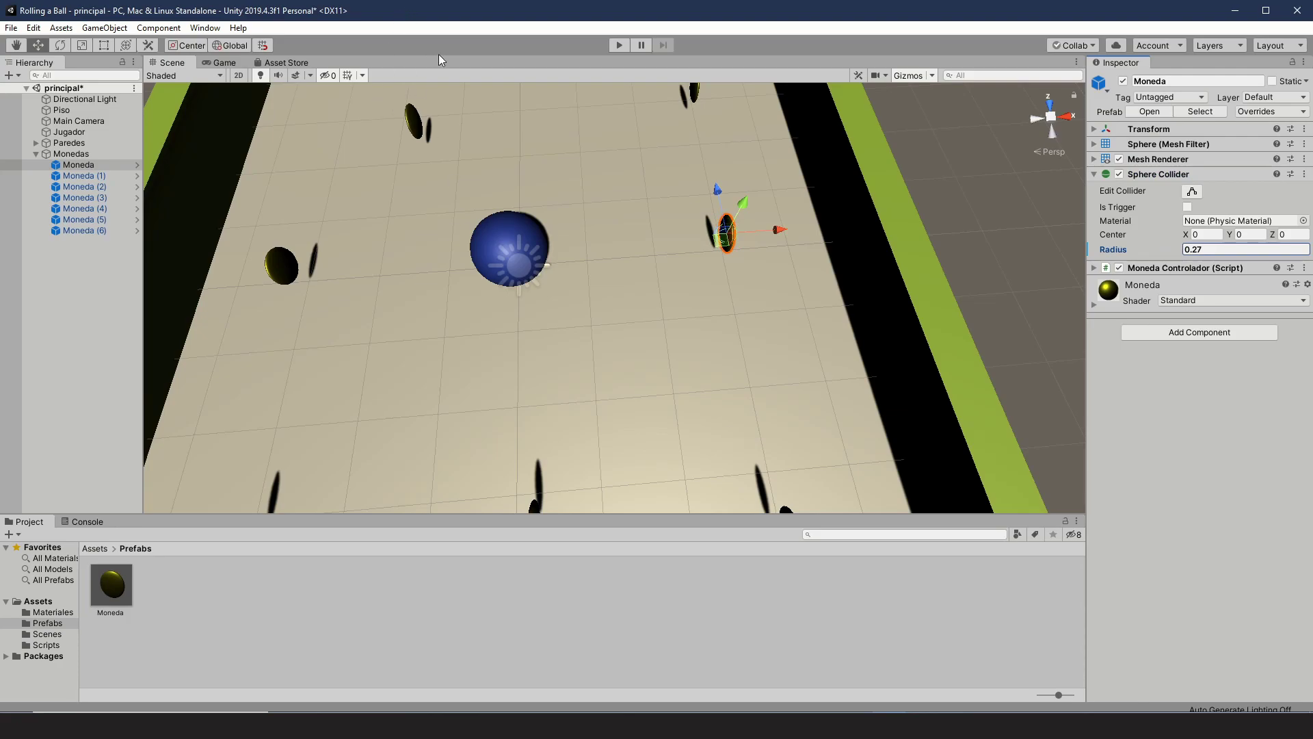
# Run the game again, roll the ball repeatedly into the coin with the reduced collider, and stop it
pyautogui.click(620, 45)
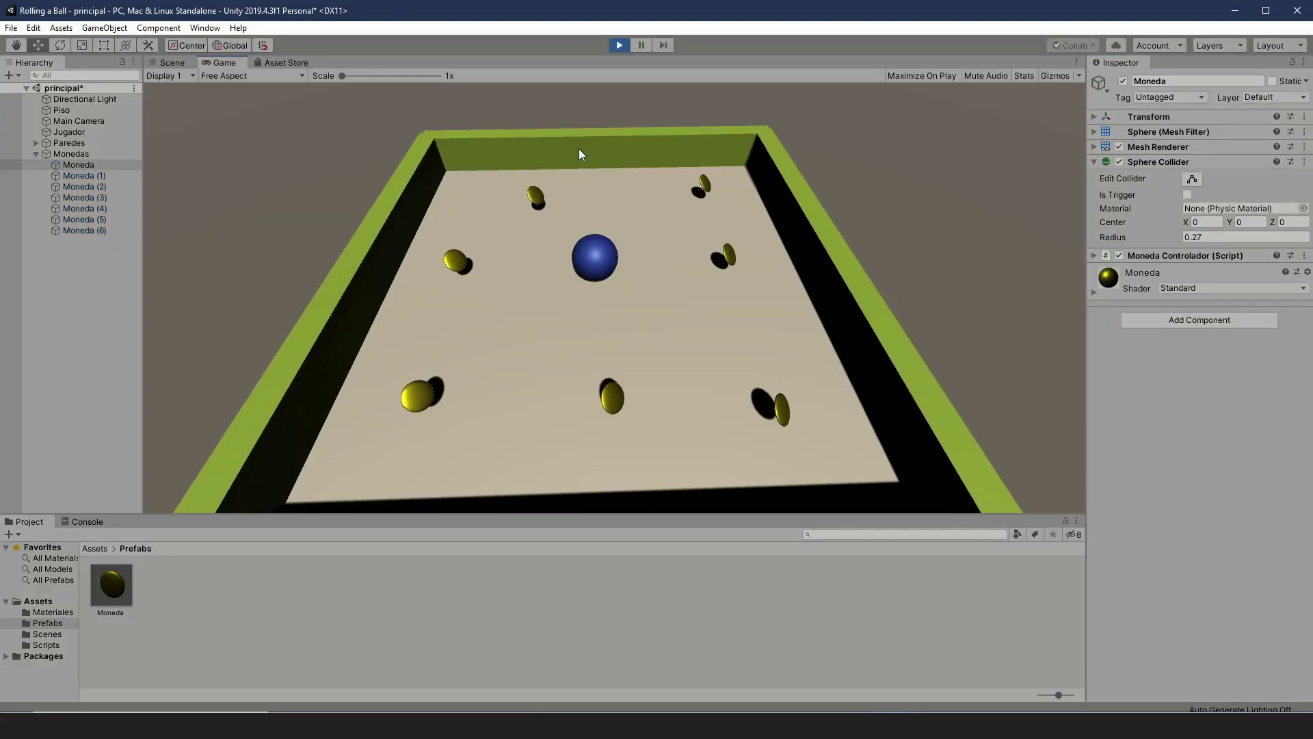
pyautogui.press('Right')
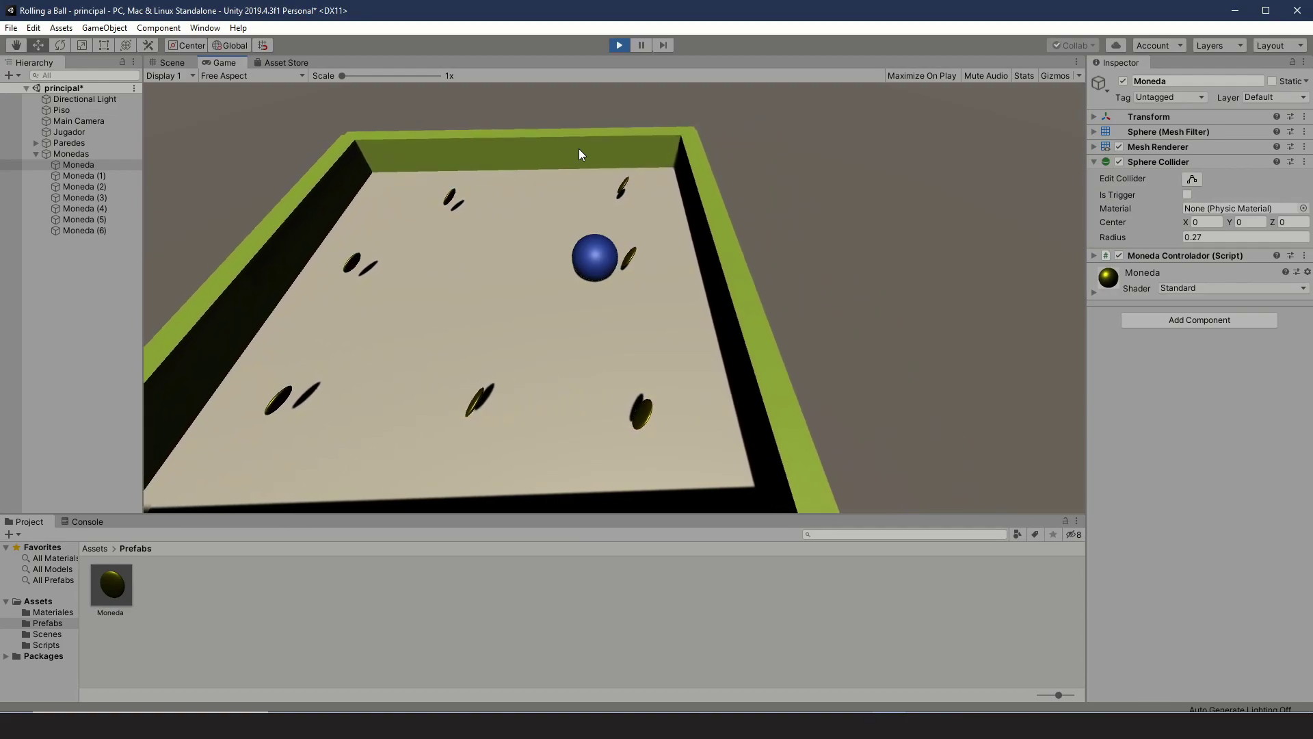
pyautogui.press('Left')
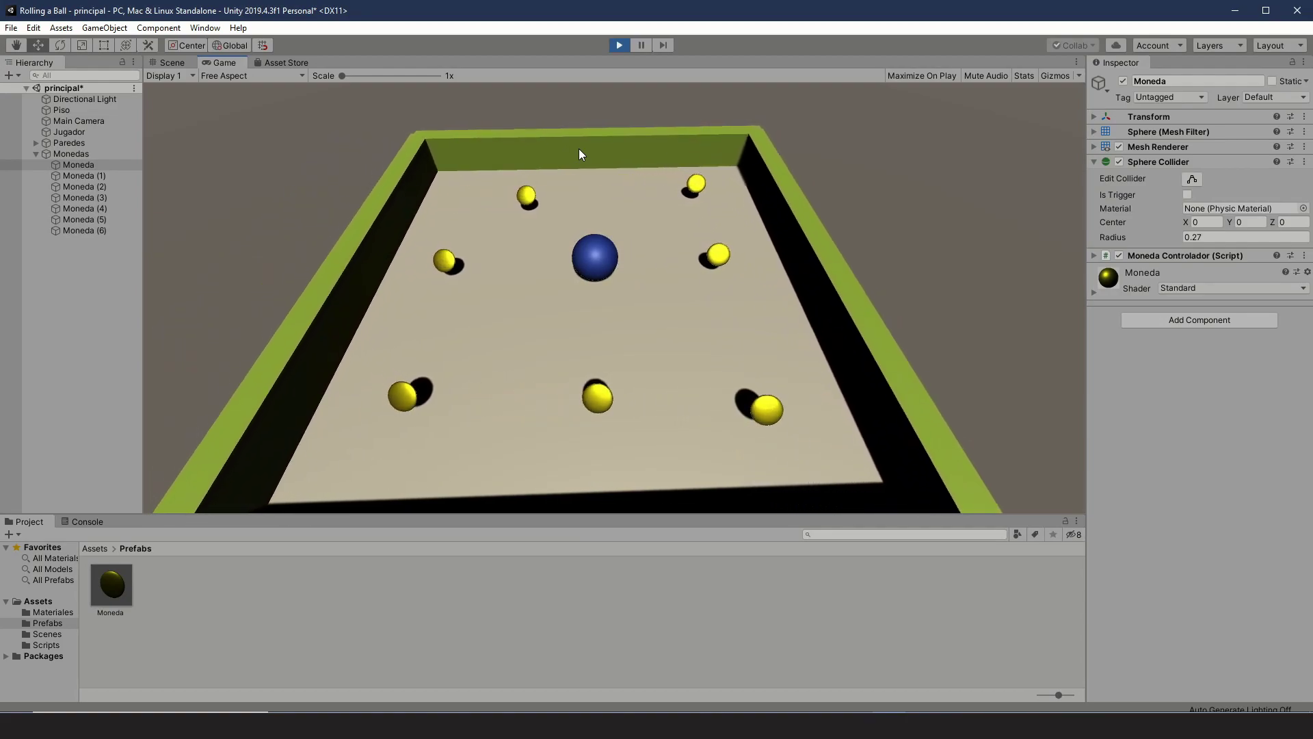
pyautogui.press('Right')
pyautogui.press('Left')
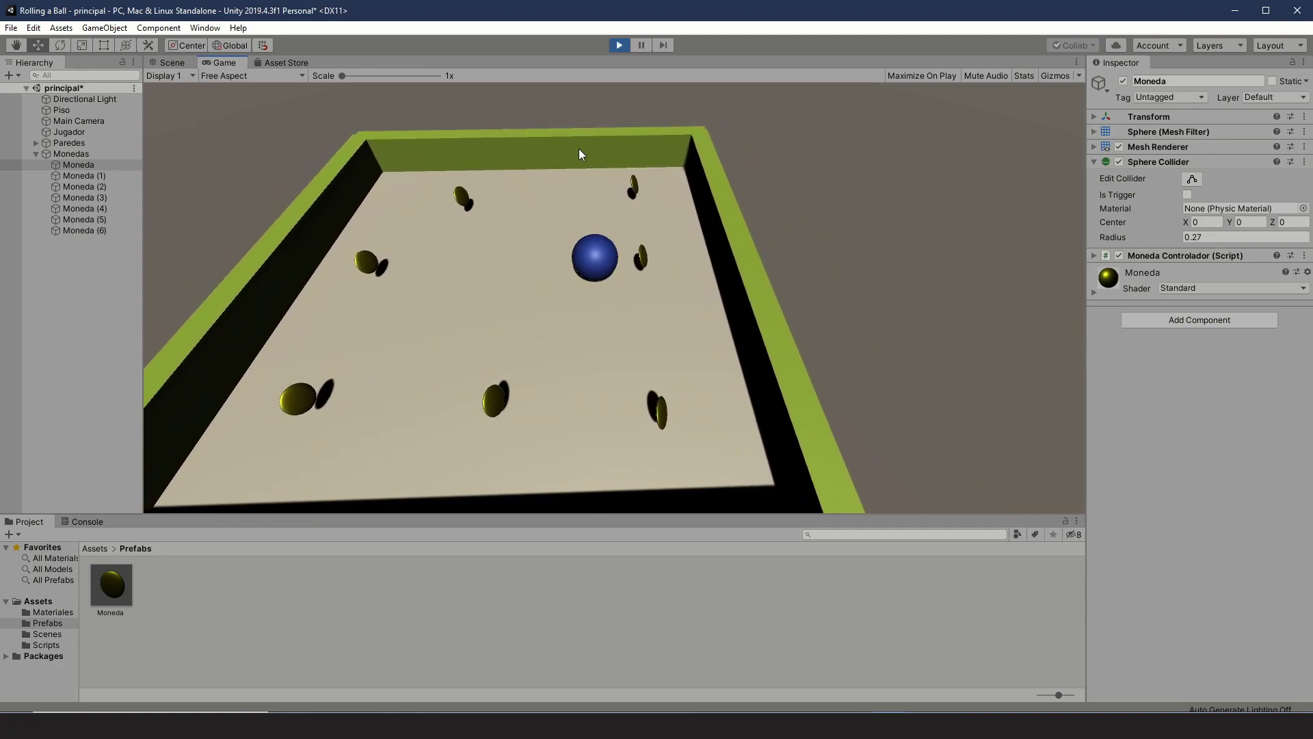
pyautogui.press('Right')
pyautogui.press('Left')
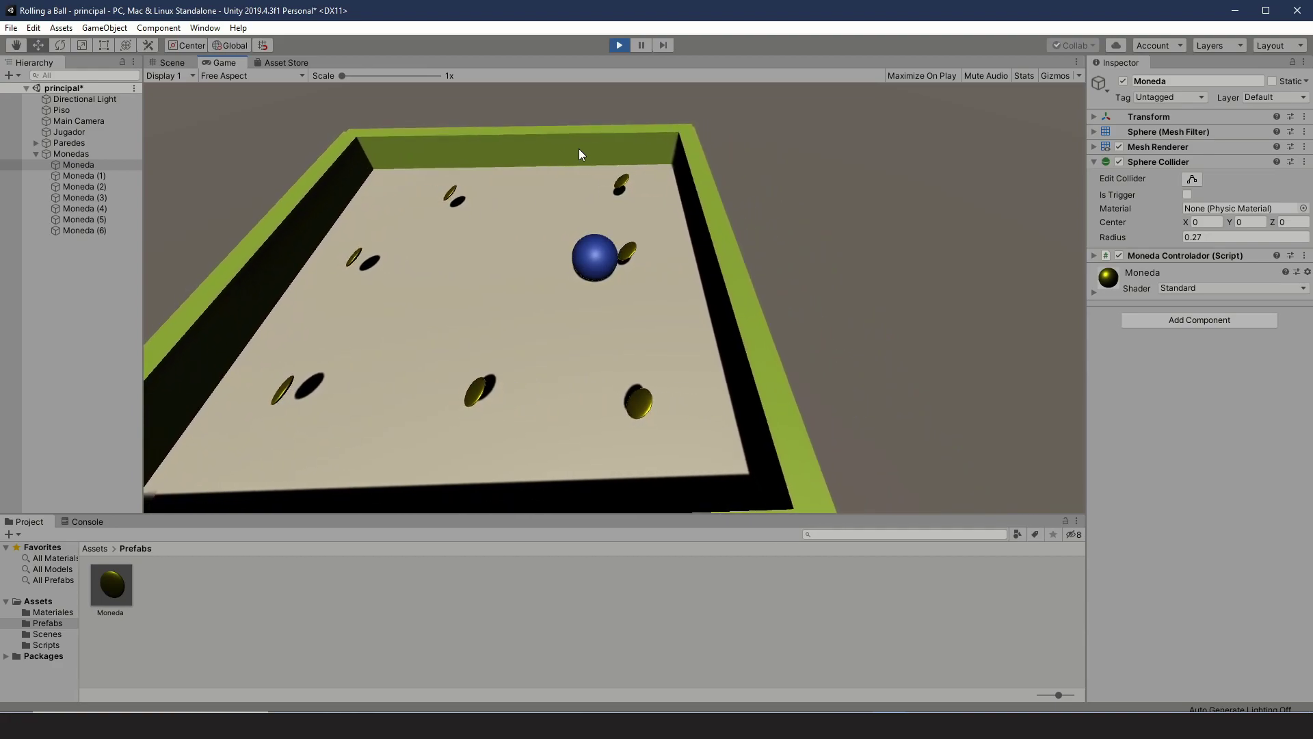
pyautogui.press('Right')
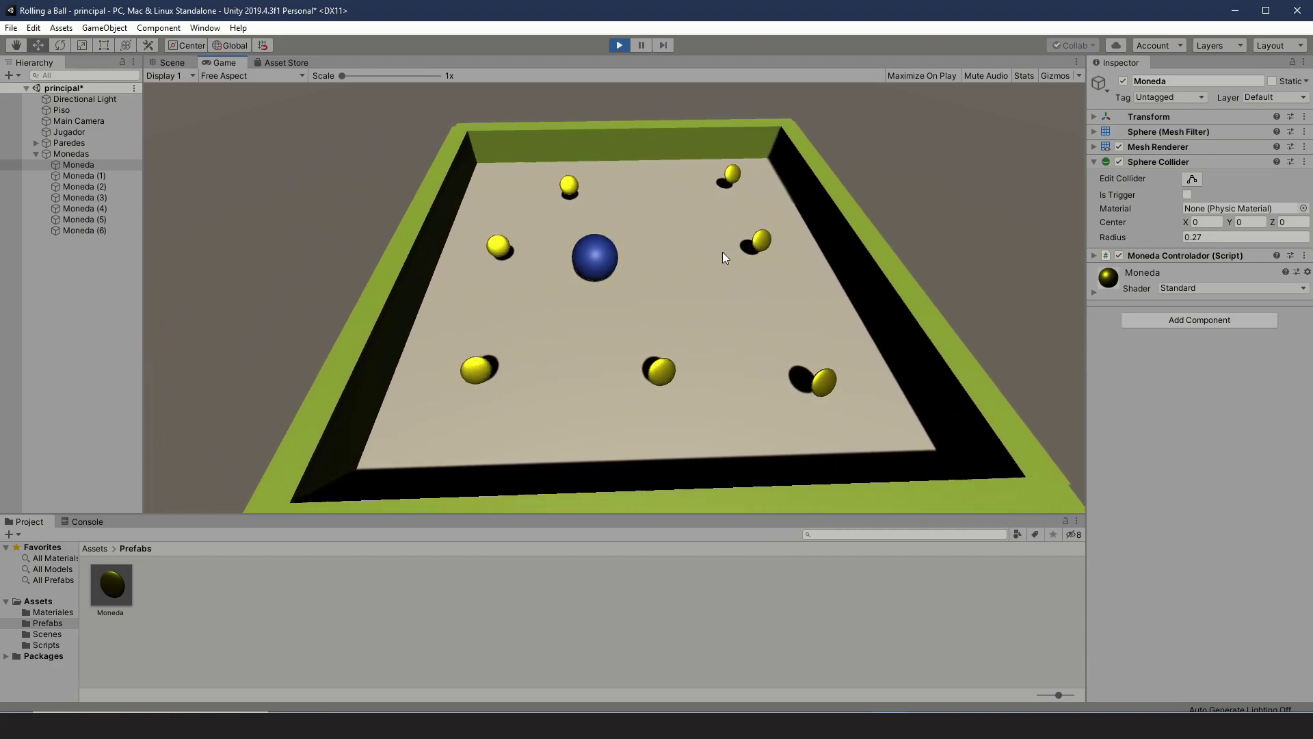
pyautogui.press('Right')
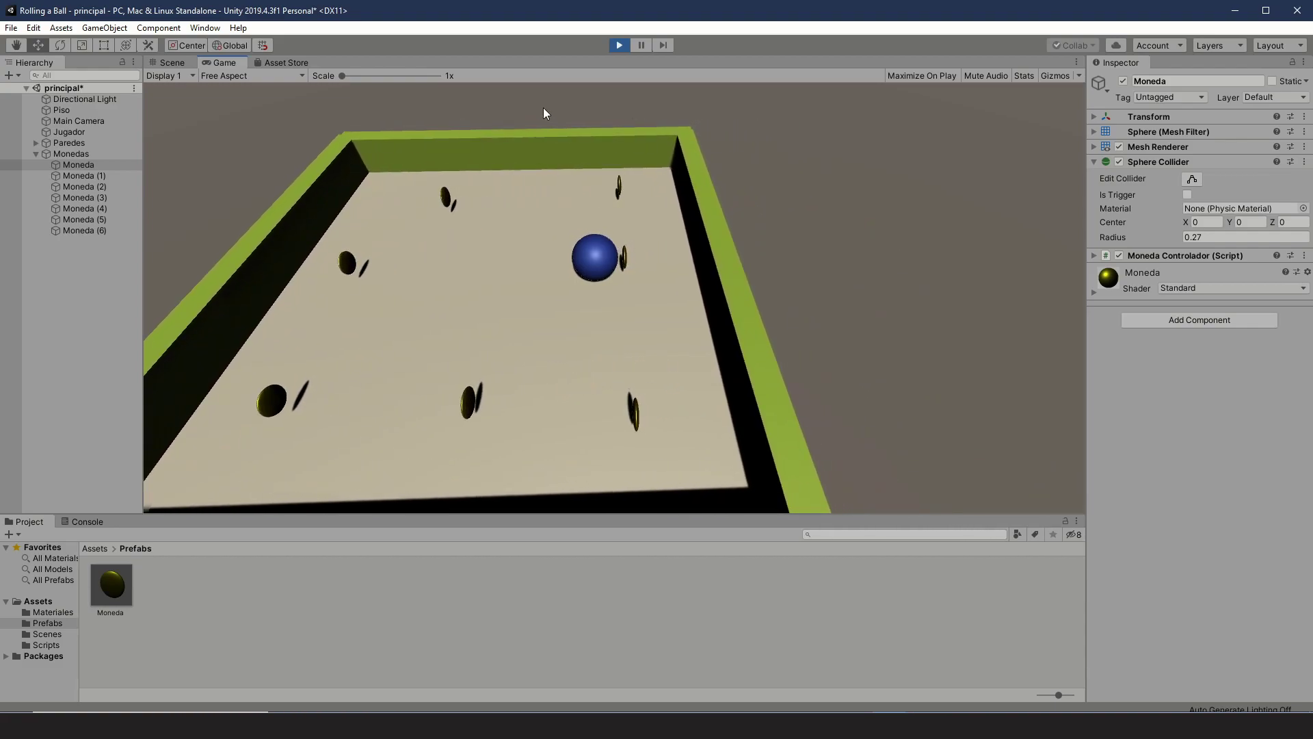
pyautogui.click(620, 45)
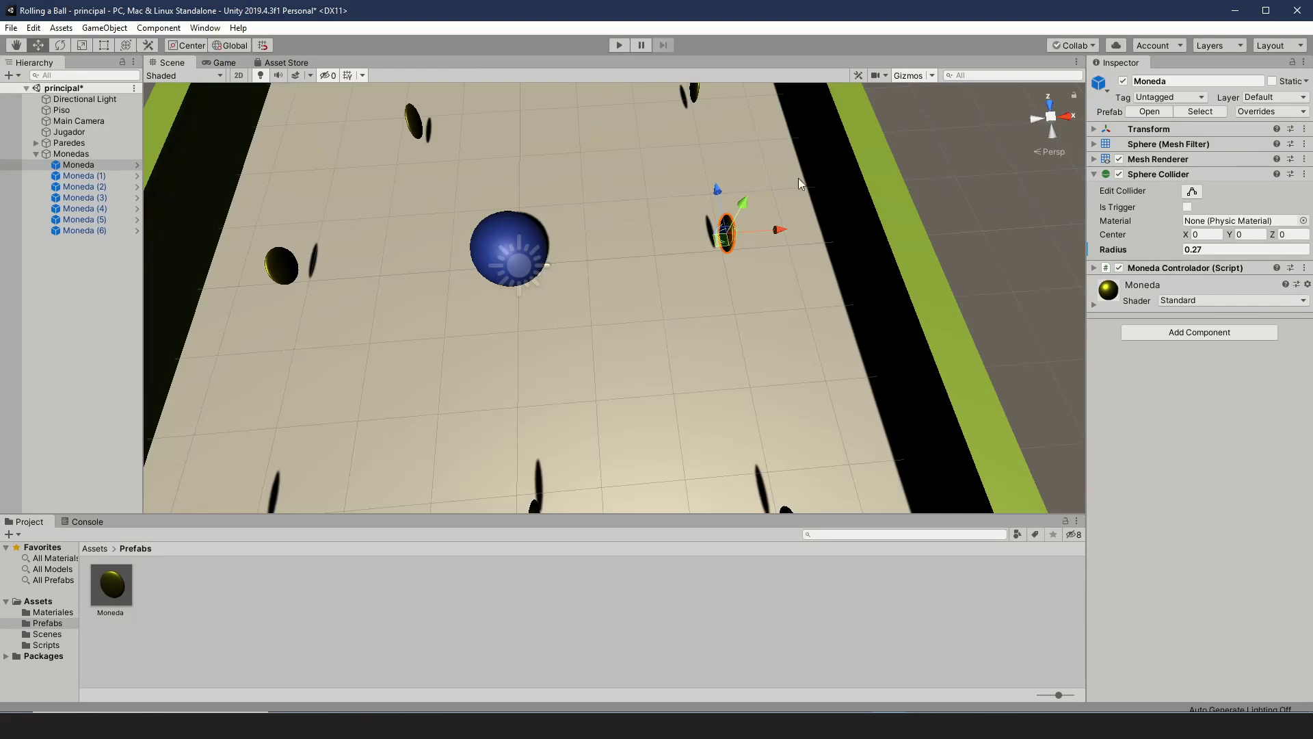
# Set the original Moneda's Sphere Collider radius to 0.3 and check the collider settings of Moneda (1), (2) and (3)
pyautogui.click(1206, 250)
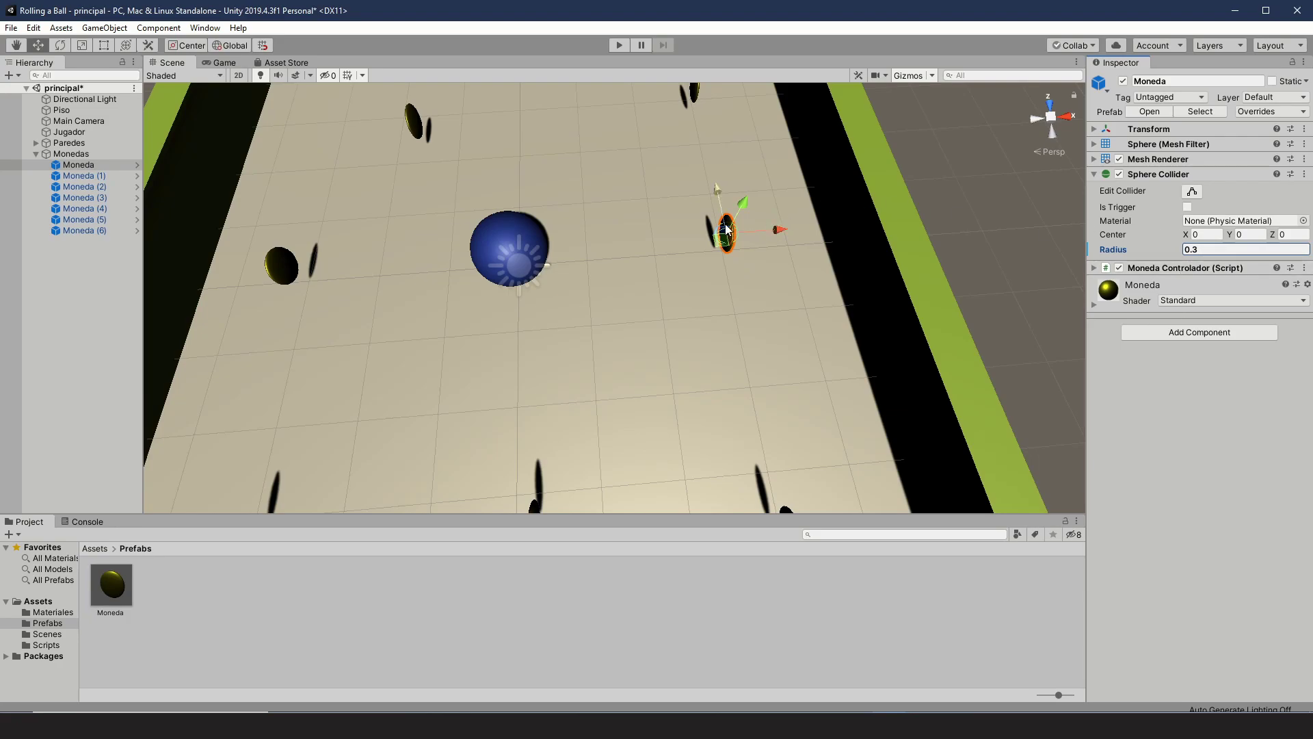
pyautogui.click(82, 176)
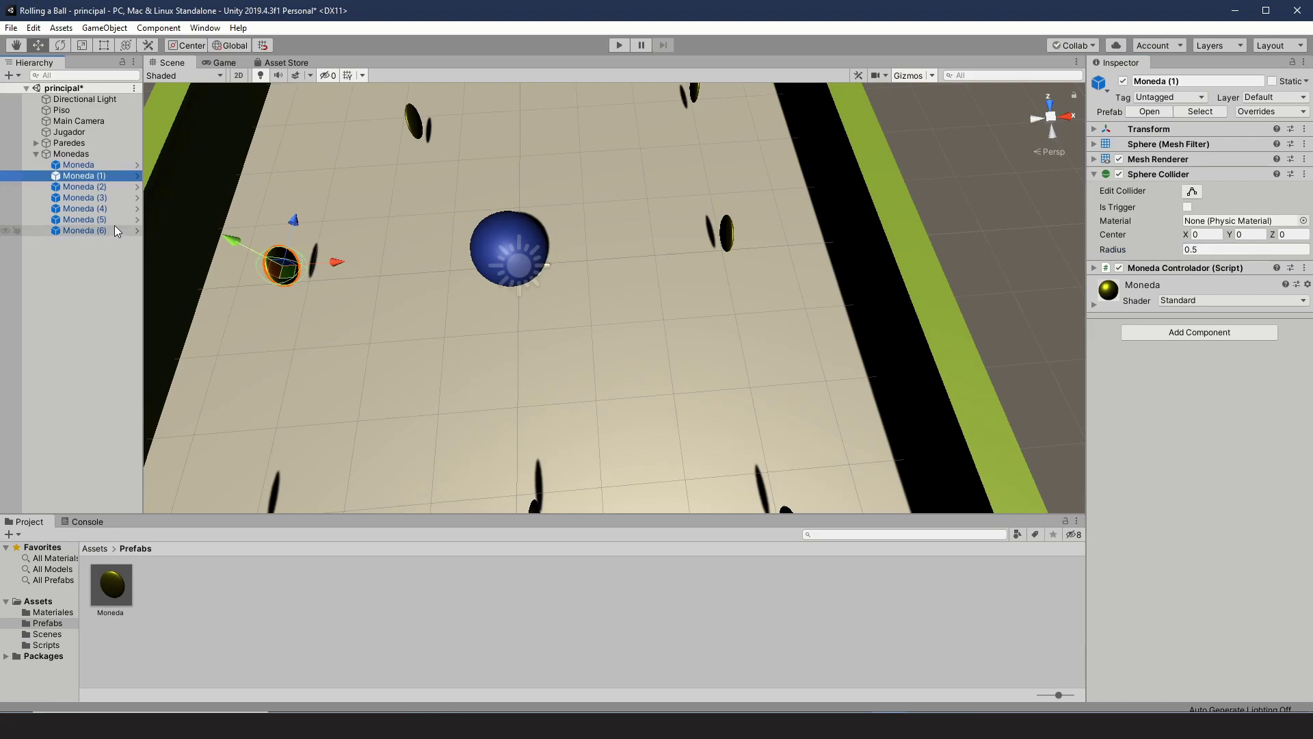
pyautogui.click(85, 188)
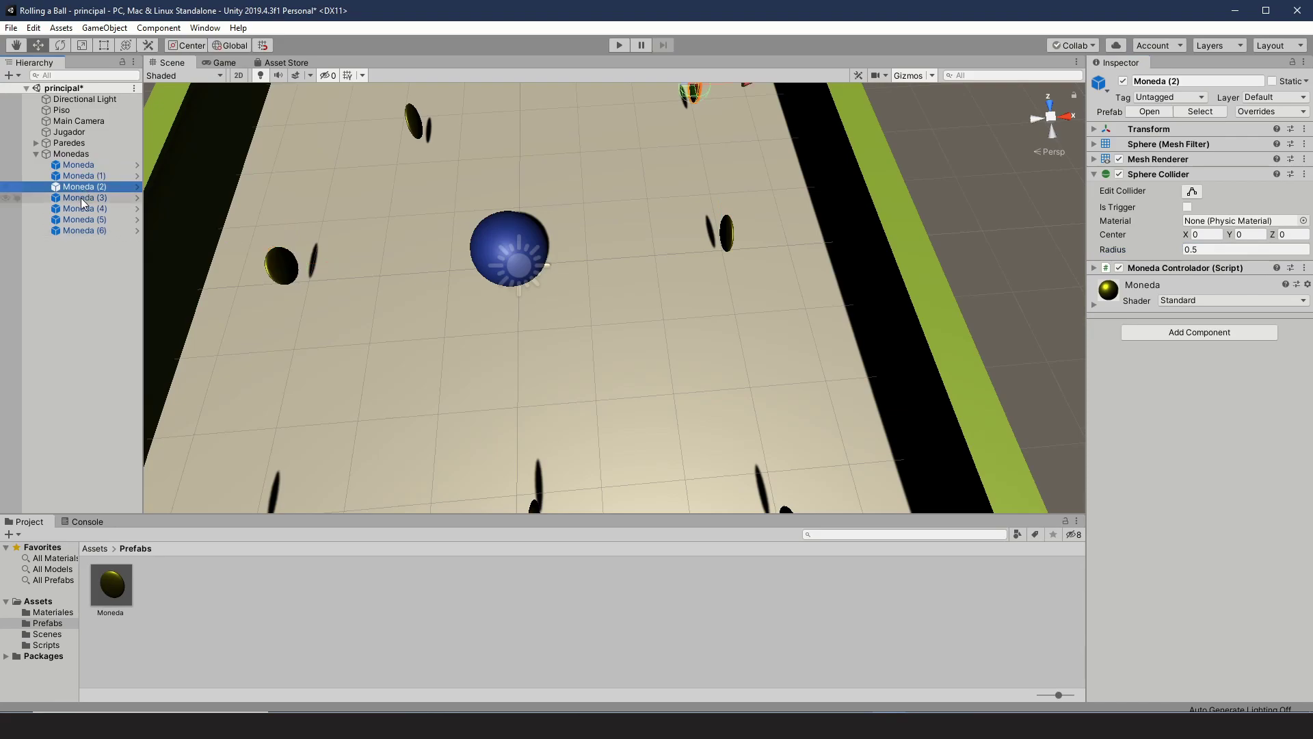
pyautogui.click(81, 198)
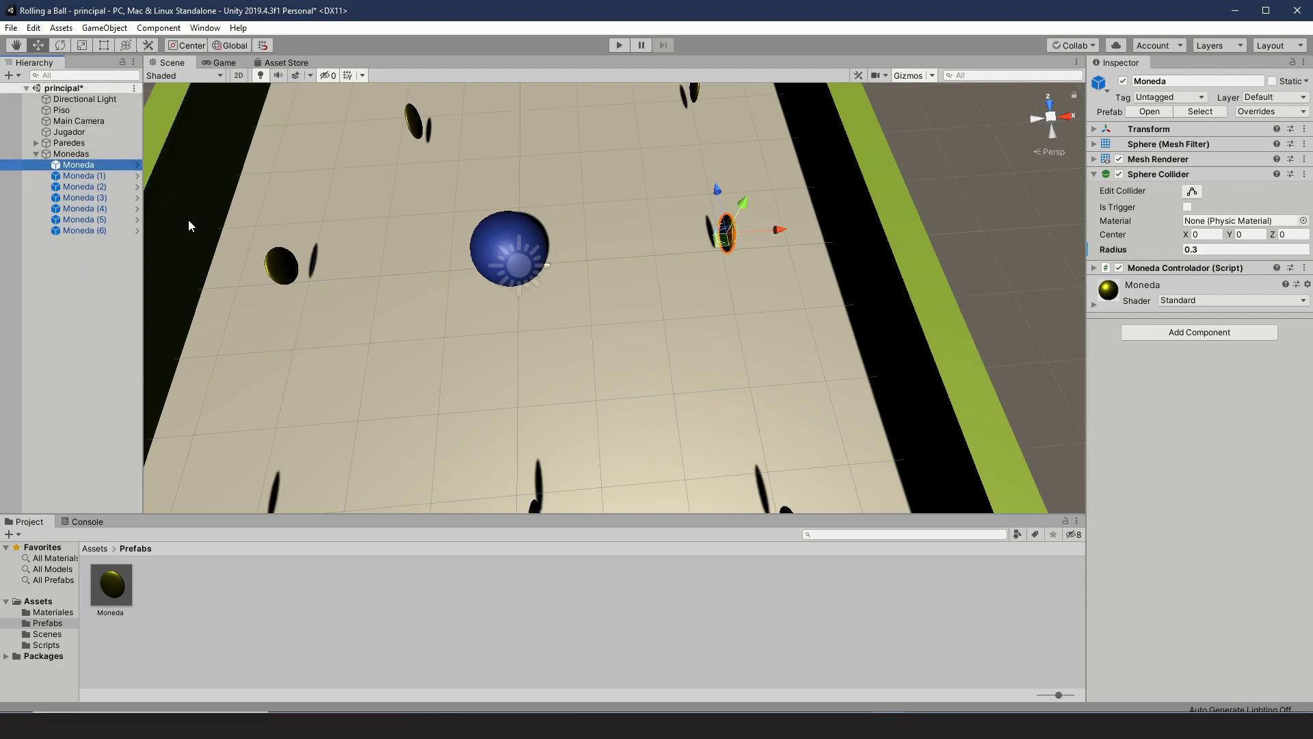
# Open the Moneda prefab from its original coin to inspect its Sphere Collider, and return to the scene
pyautogui.scroll(-5, 457, 262)
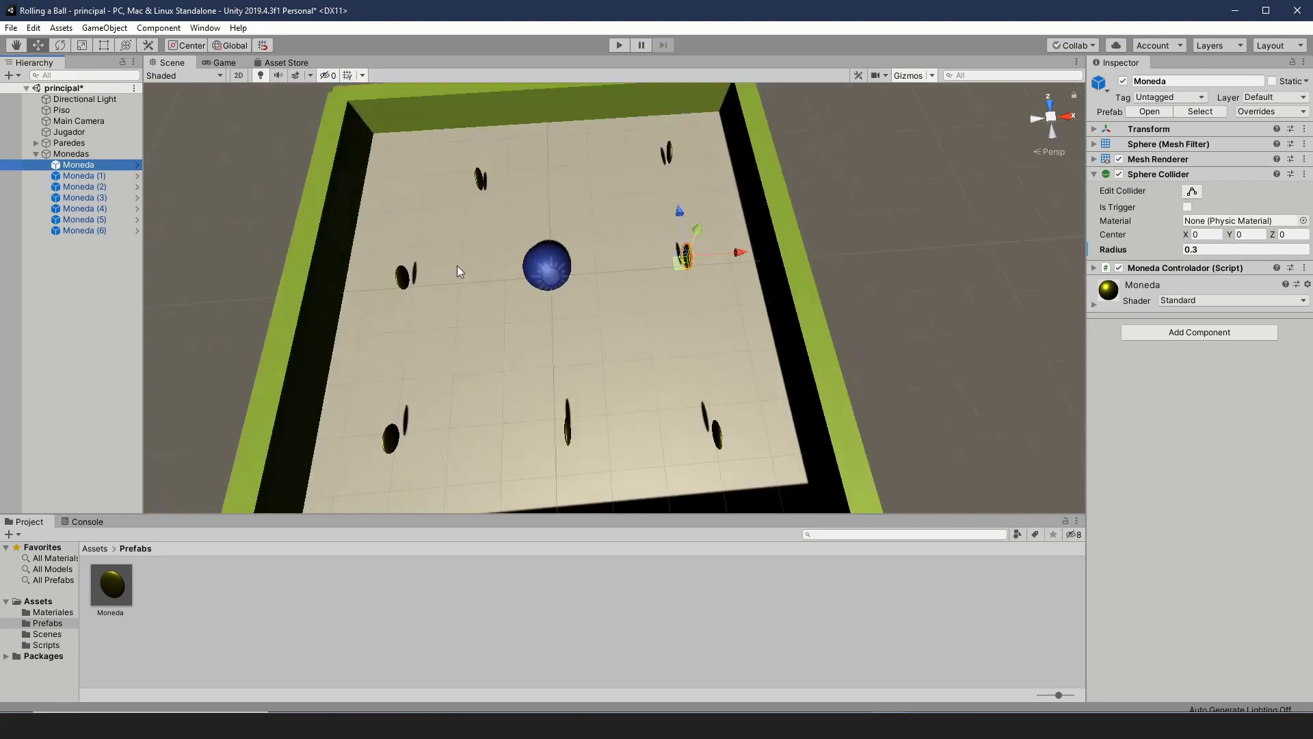
pyautogui.scroll(6, 457, 265)
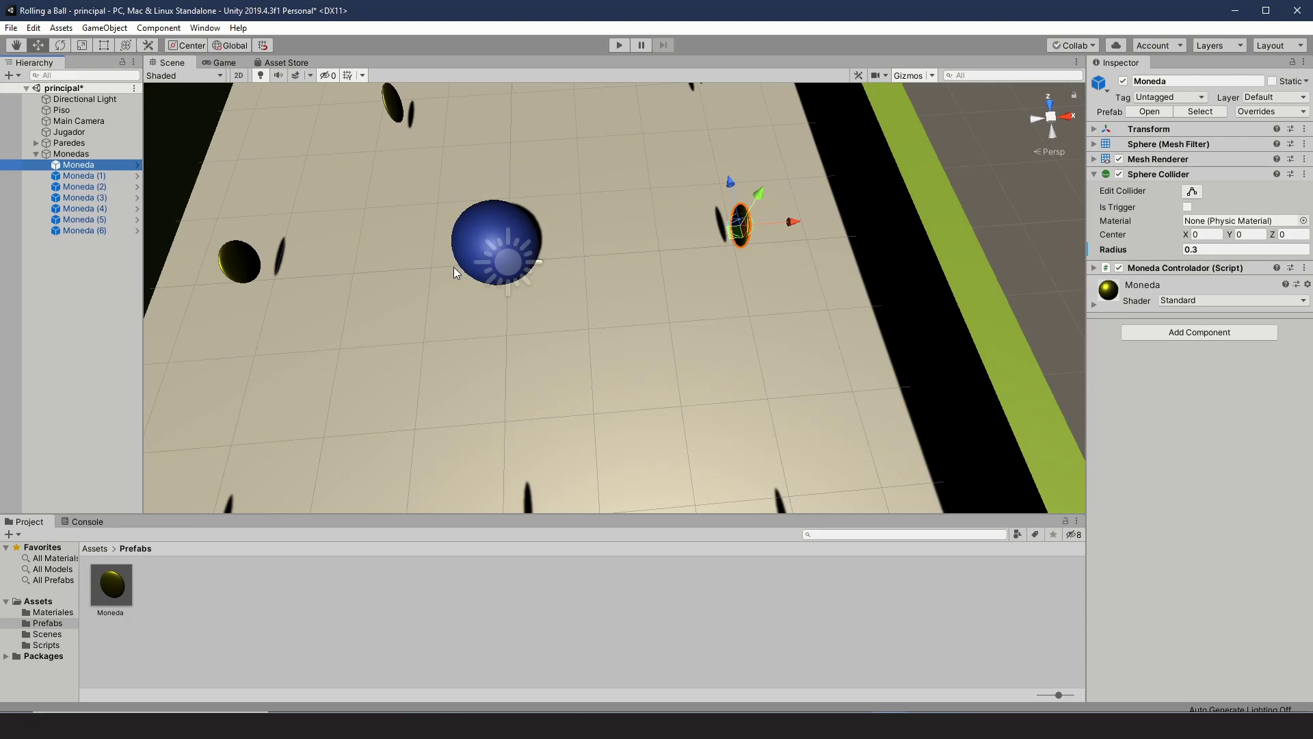
pyautogui.click(82, 176)
pyautogui.click(83, 166)
pyautogui.click(1150, 112)
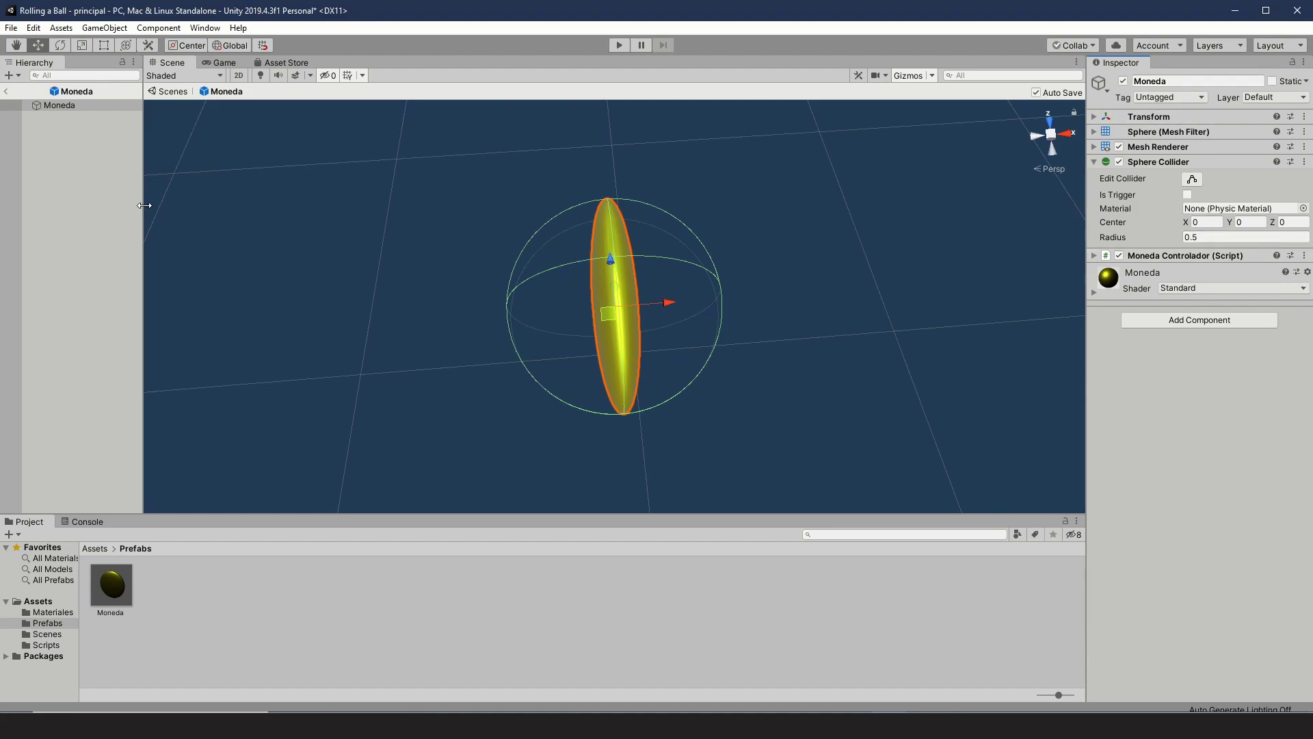
pyautogui.click(8, 95)
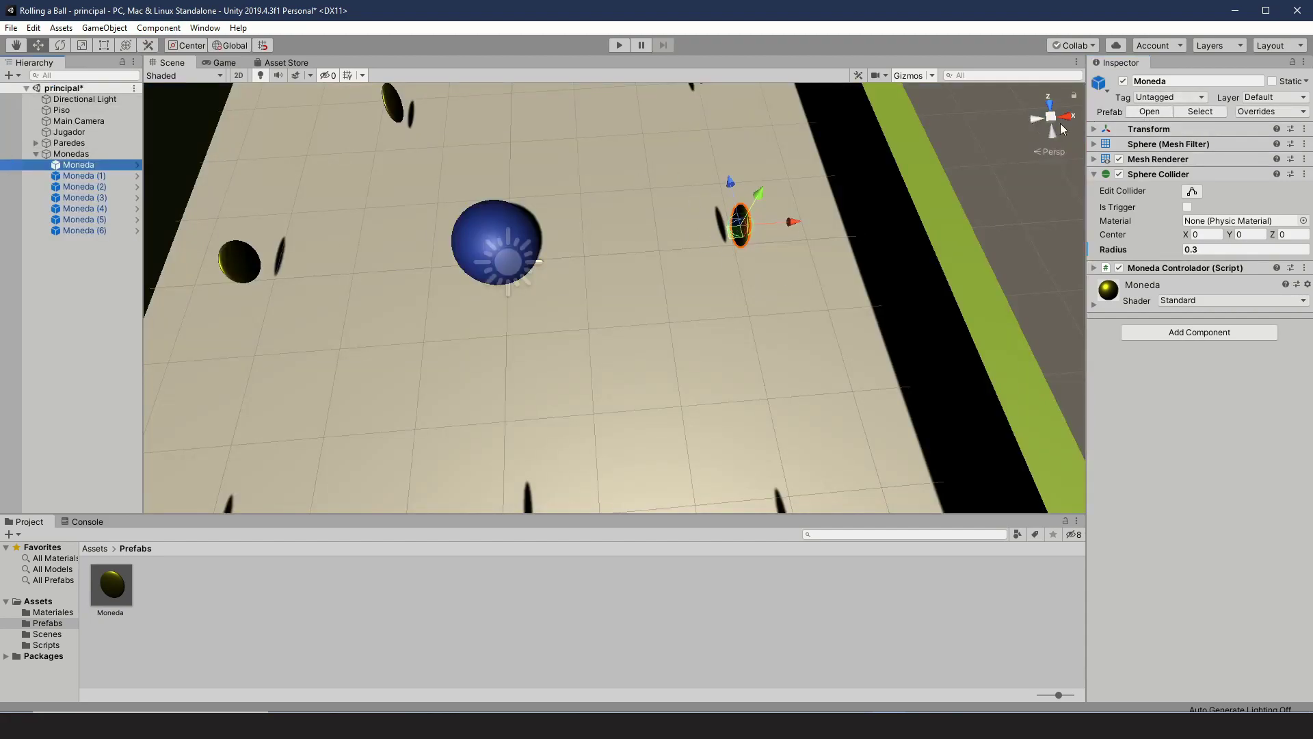
# Revert all prefab overrides on the original Moneda and set its Sphere Collider radius to 0.3
pyautogui.click(1291, 113)
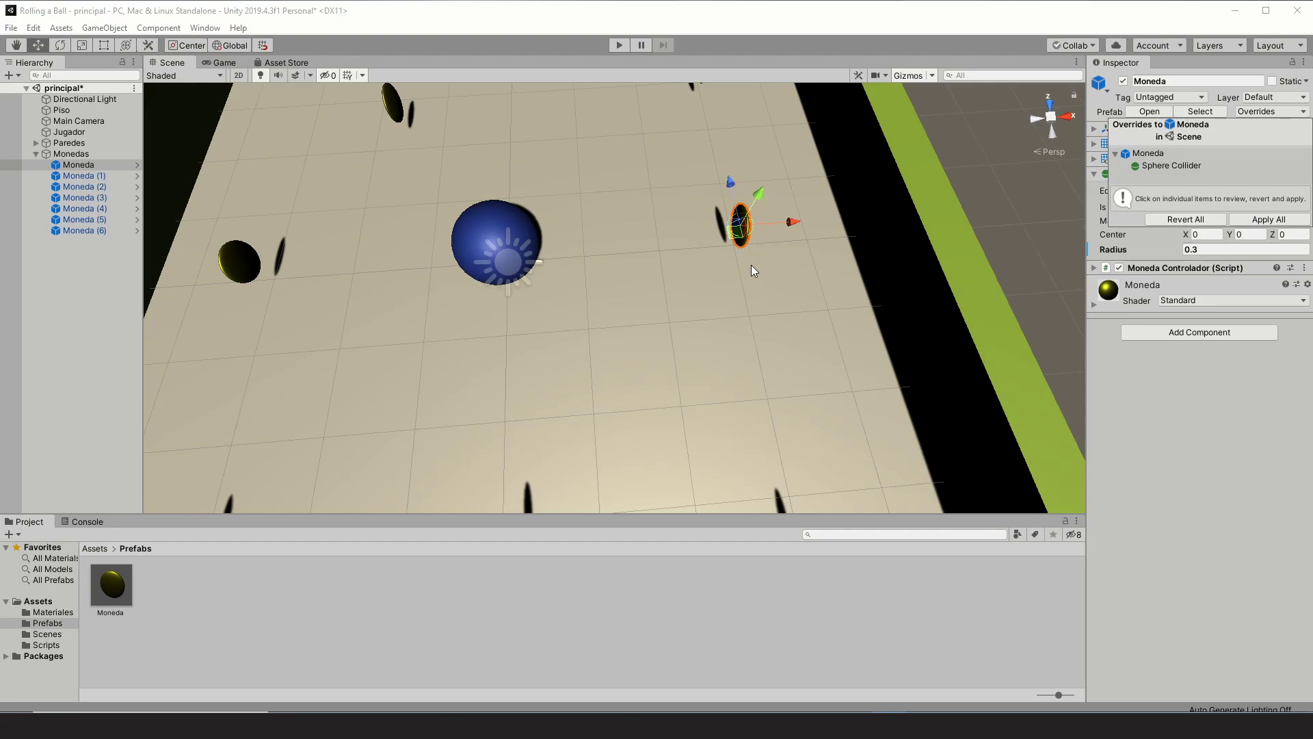
pyautogui.click(1191, 220)
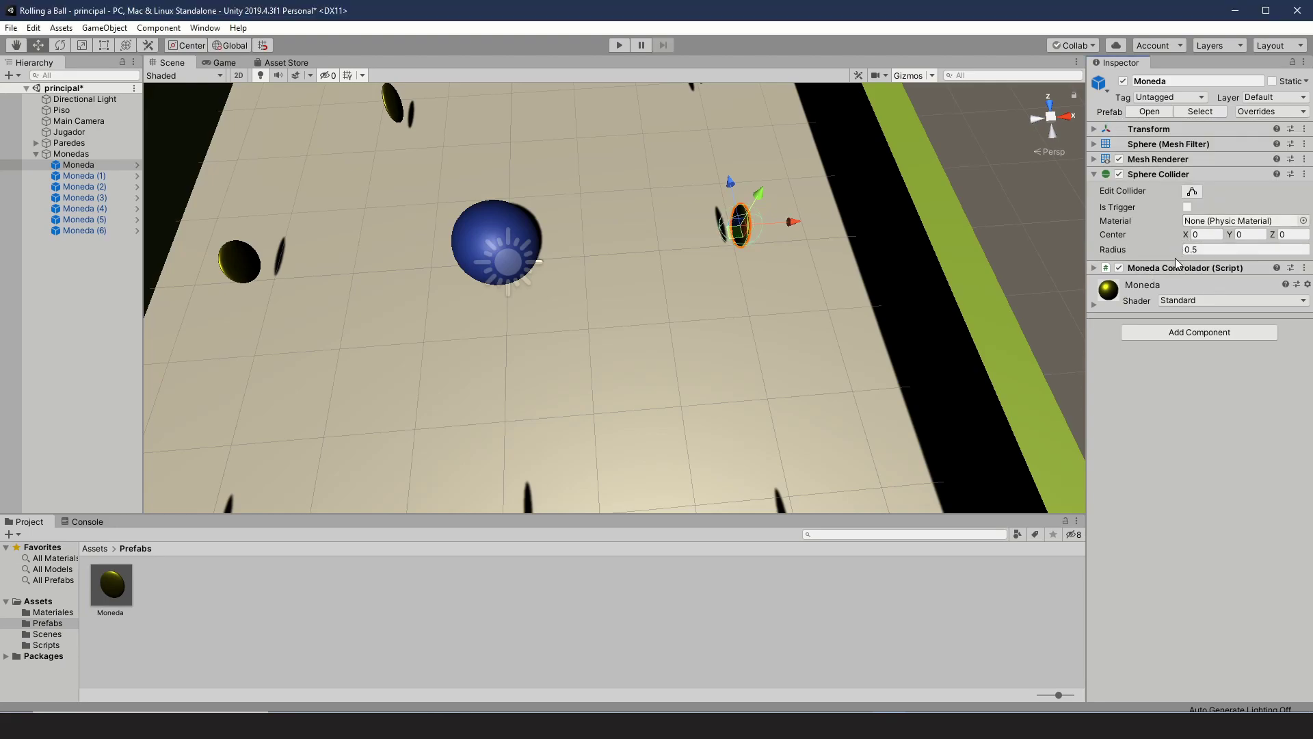
pyautogui.click(1192, 249)
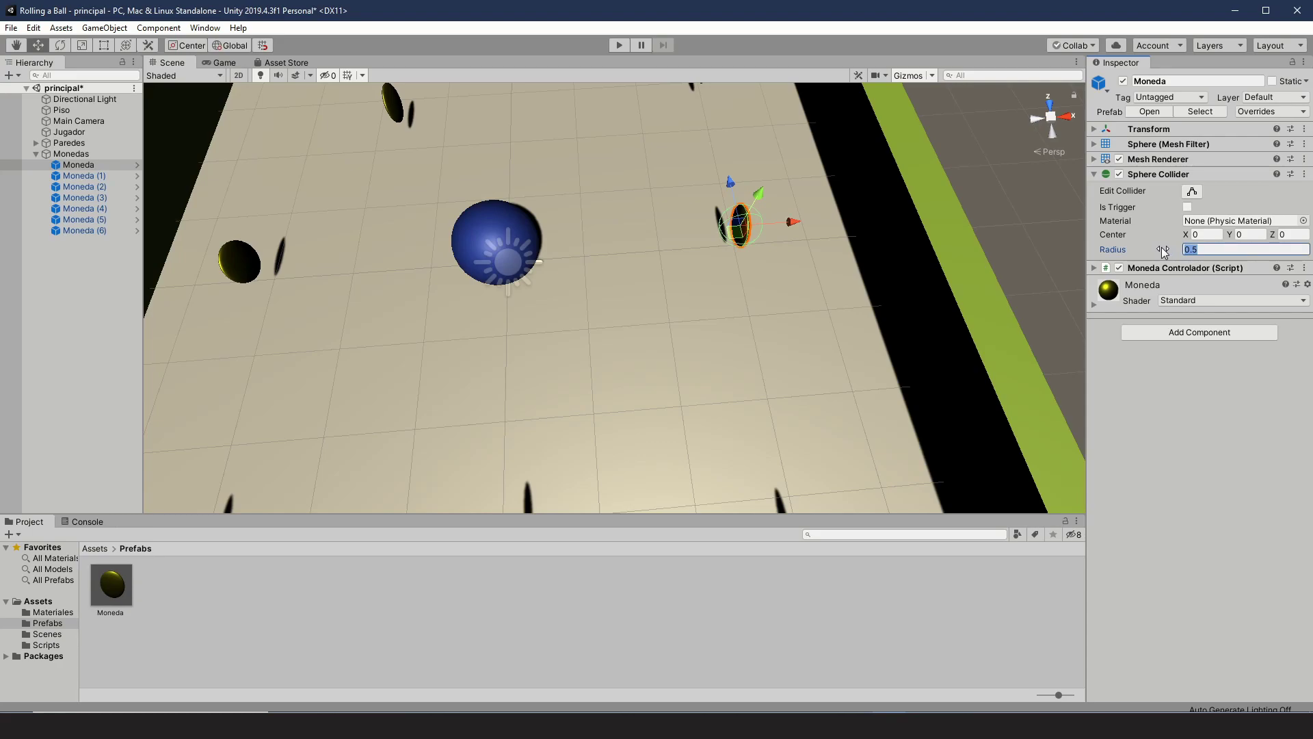
pyautogui.write('0.3')
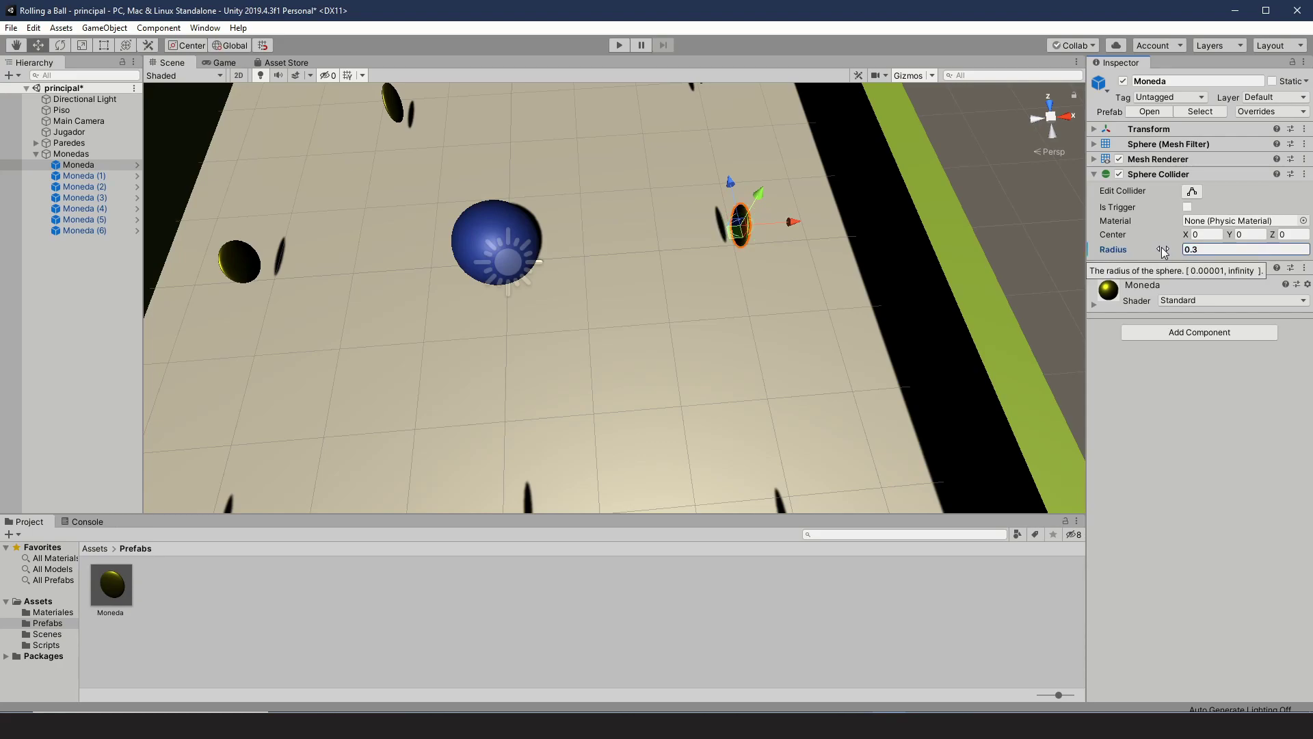
# Apply all of the original Moneda's overrides to the prefab and check the collider radius on its copies, including Moneda (2) and Moneda (6)
pyautogui.click(1289, 112)
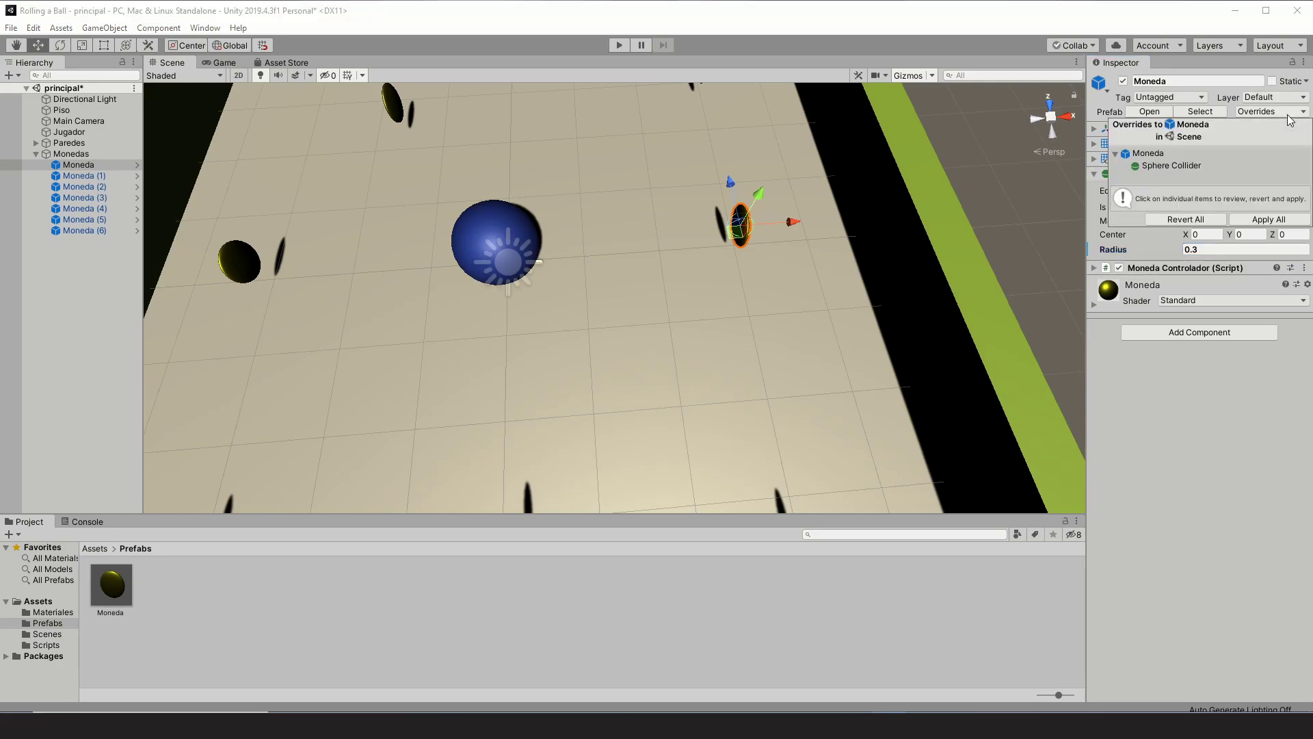
pyautogui.click(1257, 220)
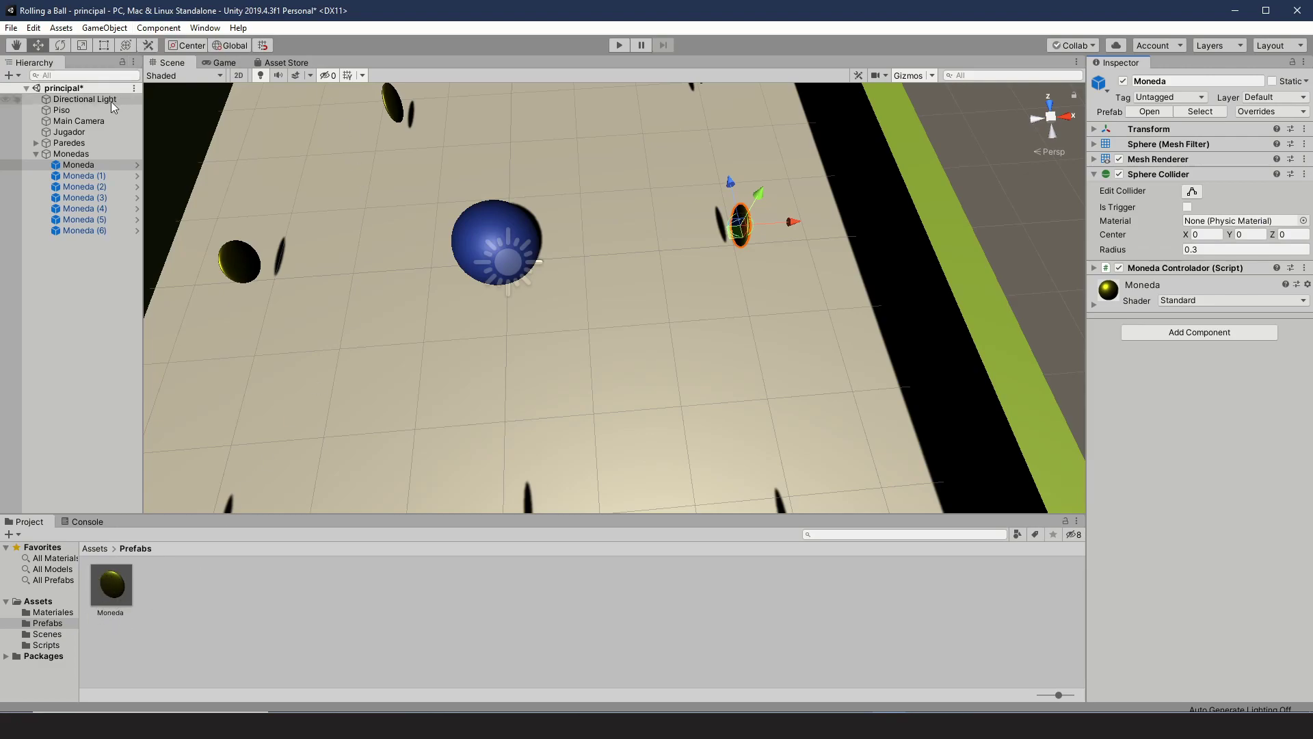
pyautogui.scroll(-6, 343, 273)
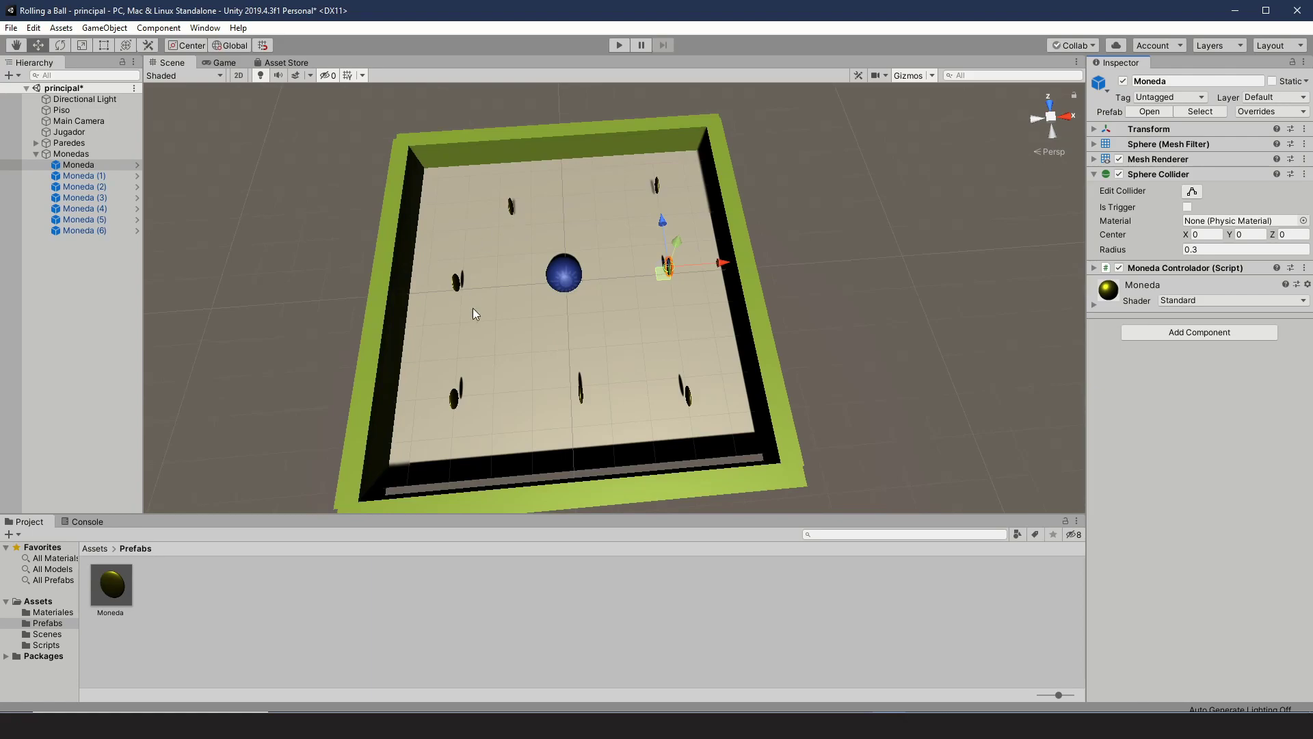
pyautogui.click(94, 178)
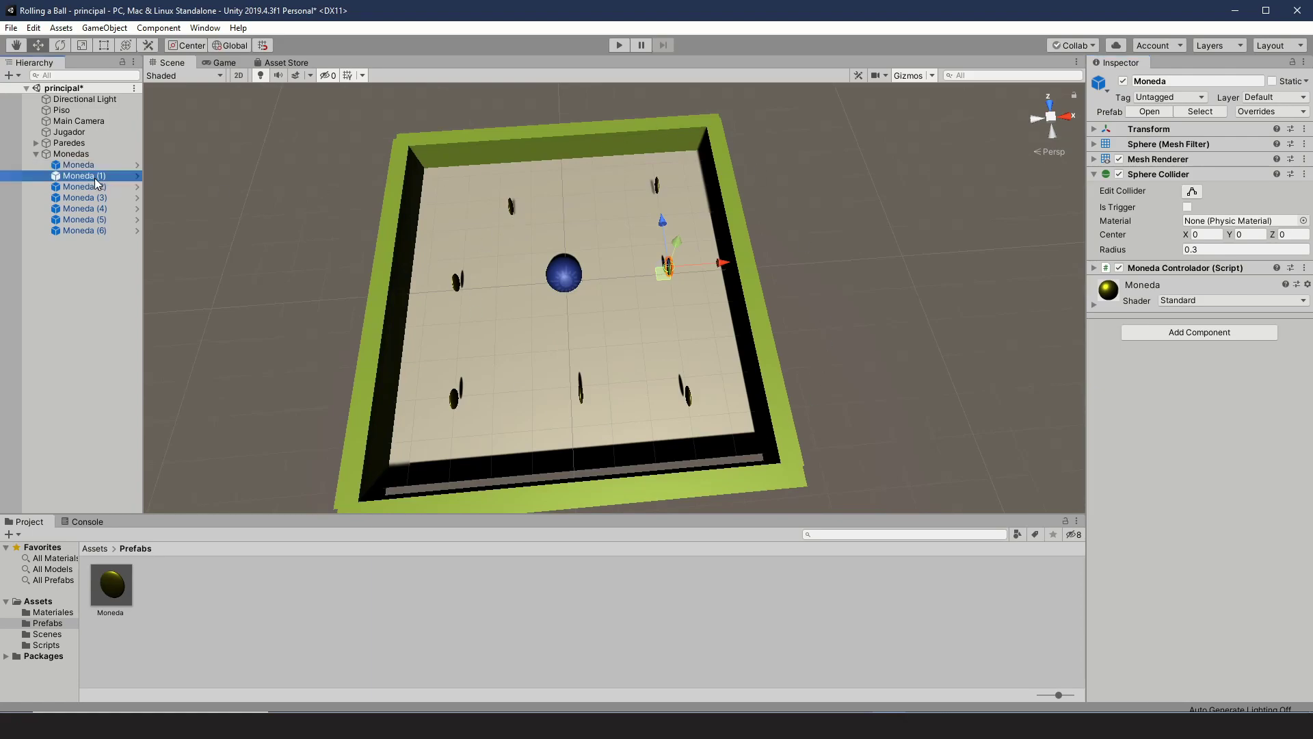
pyautogui.click(93, 187)
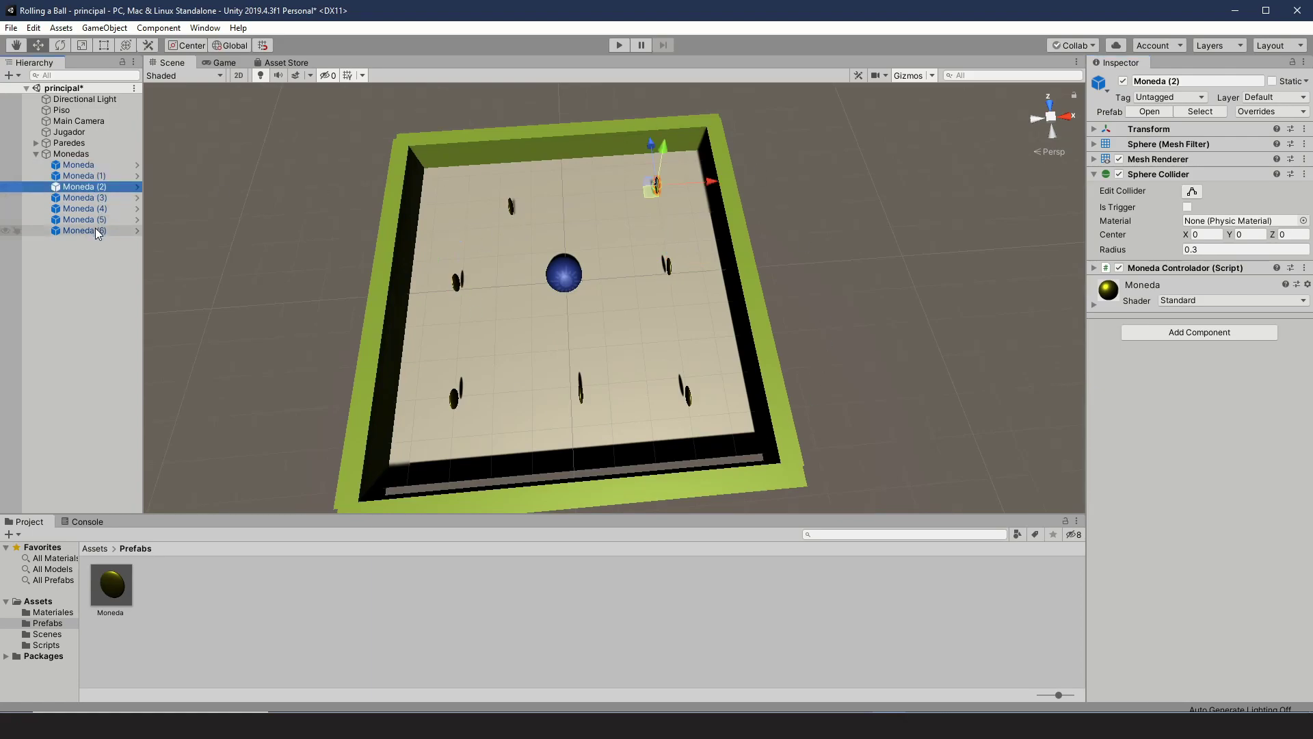
pyautogui.click(96, 228)
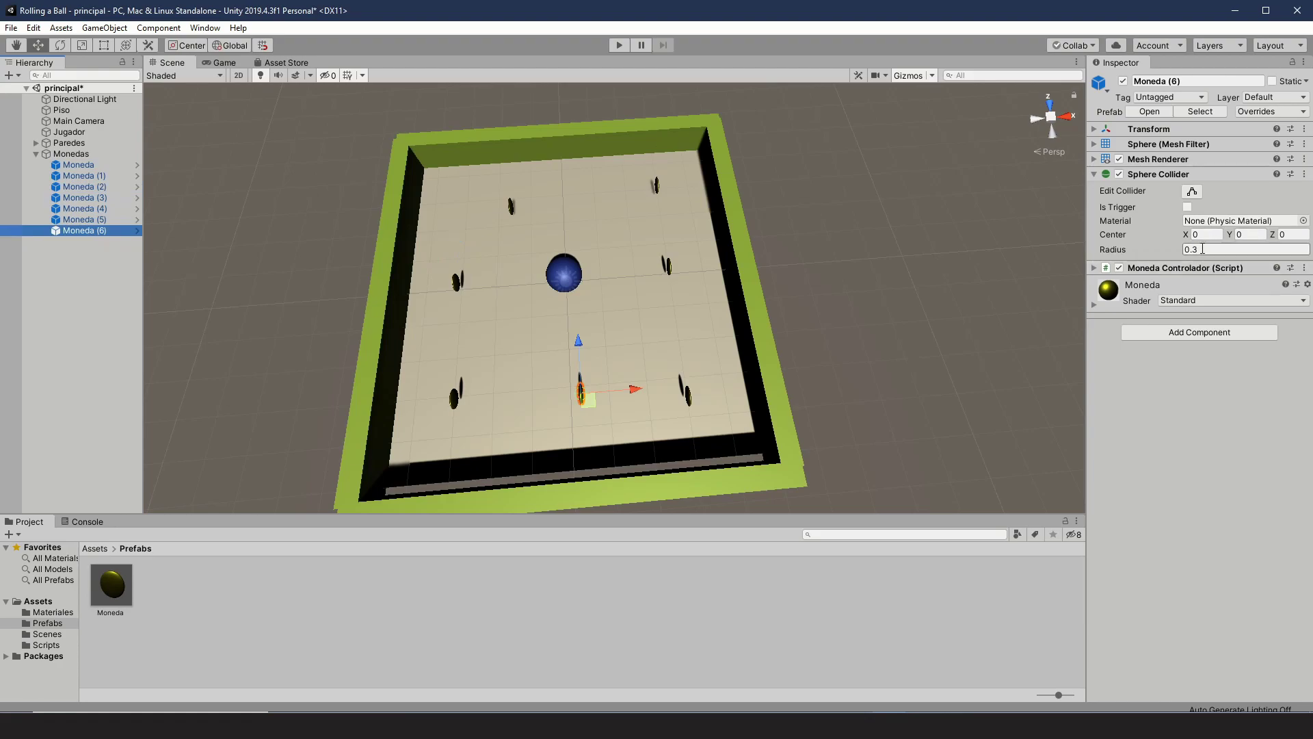
# Run the game and roll the ball around the whole floor to test collisions with the updated coins
pyautogui.click(619, 46)
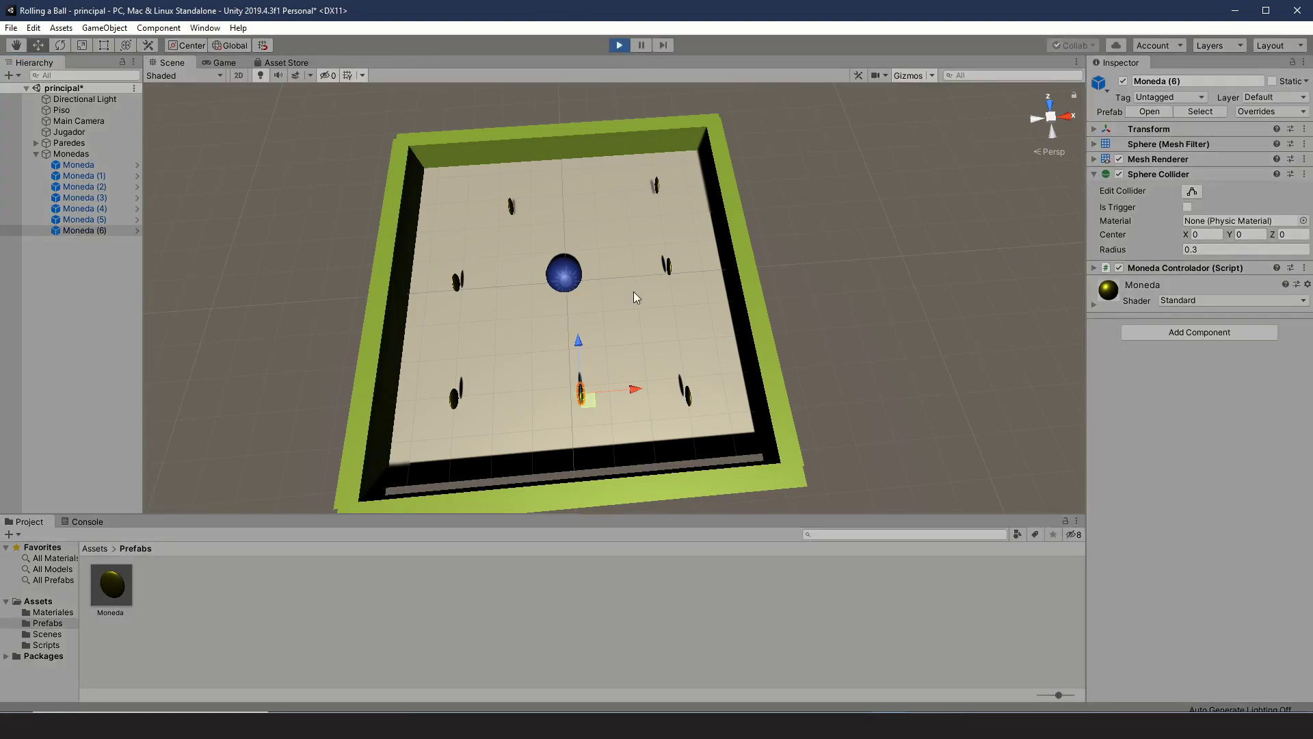
pyautogui.press('Right')
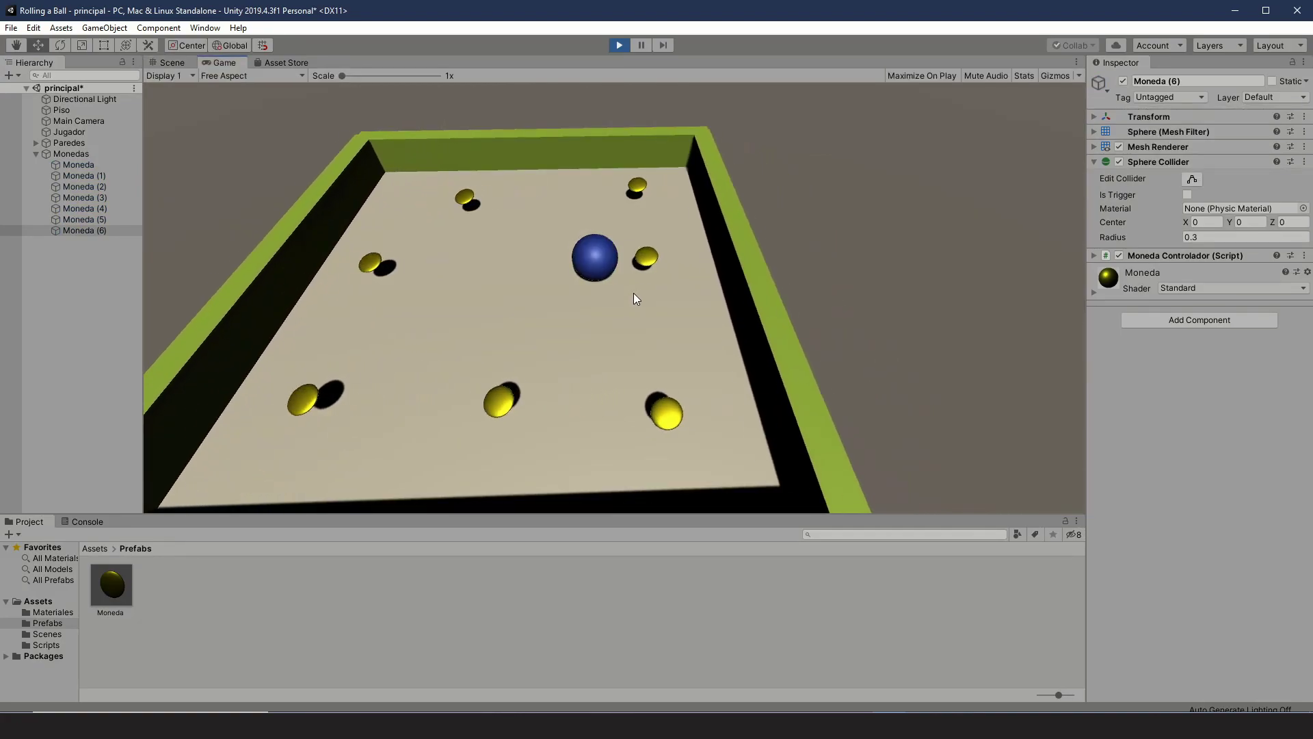
pyautogui.press('Up')
pyautogui.press('Left')
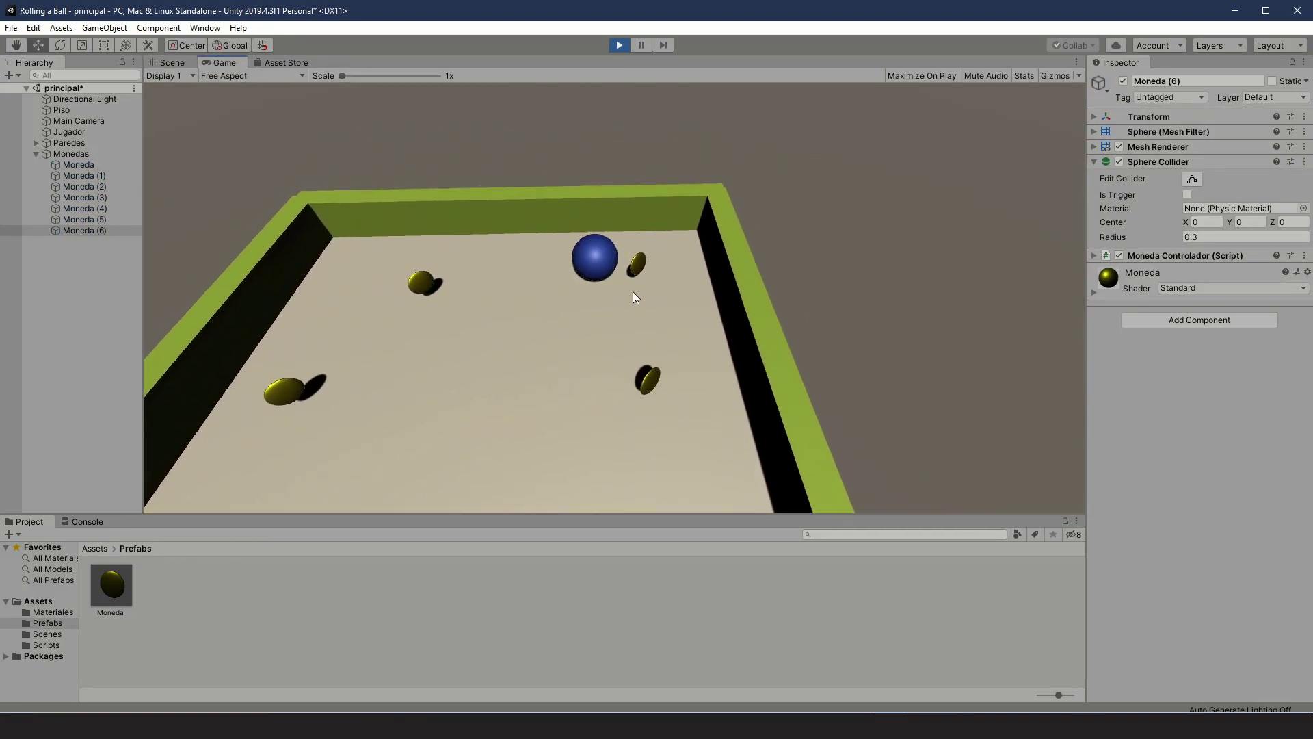
pyautogui.press('Down')
pyautogui.press('Left')
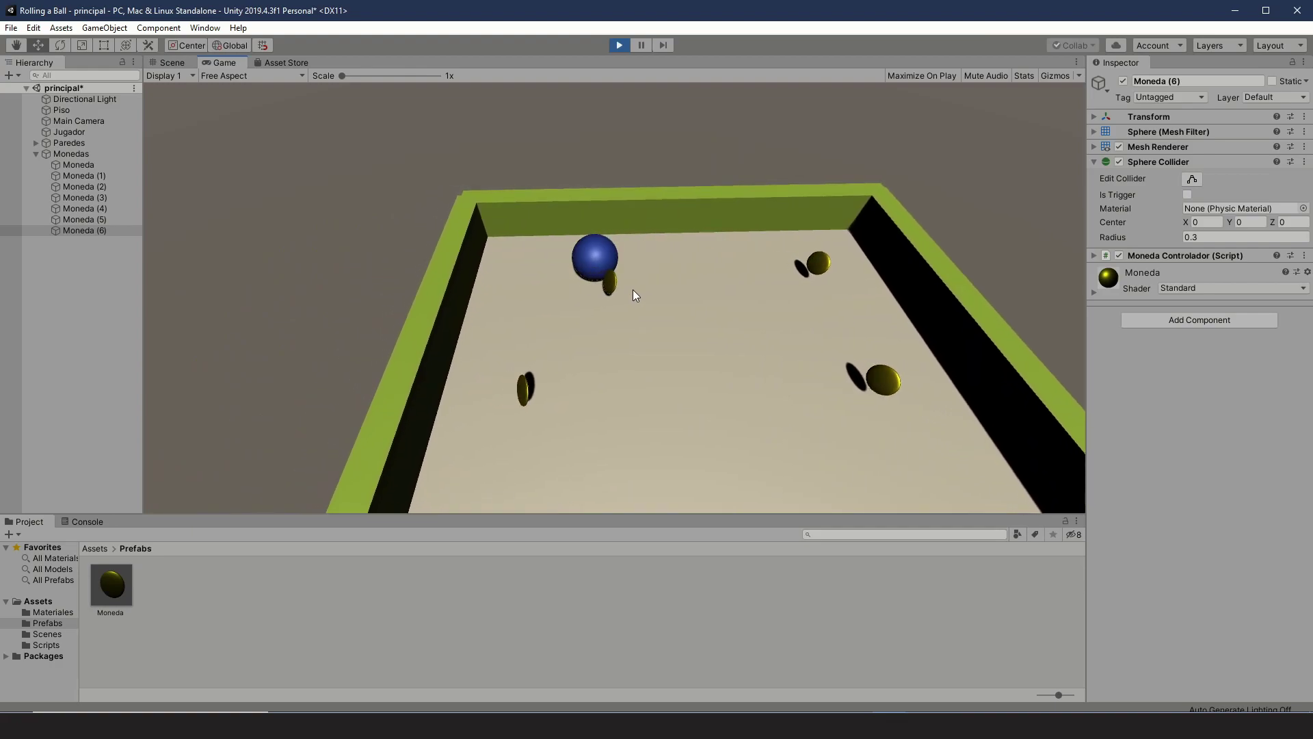
pyautogui.press('Down')
pyautogui.press('Down')
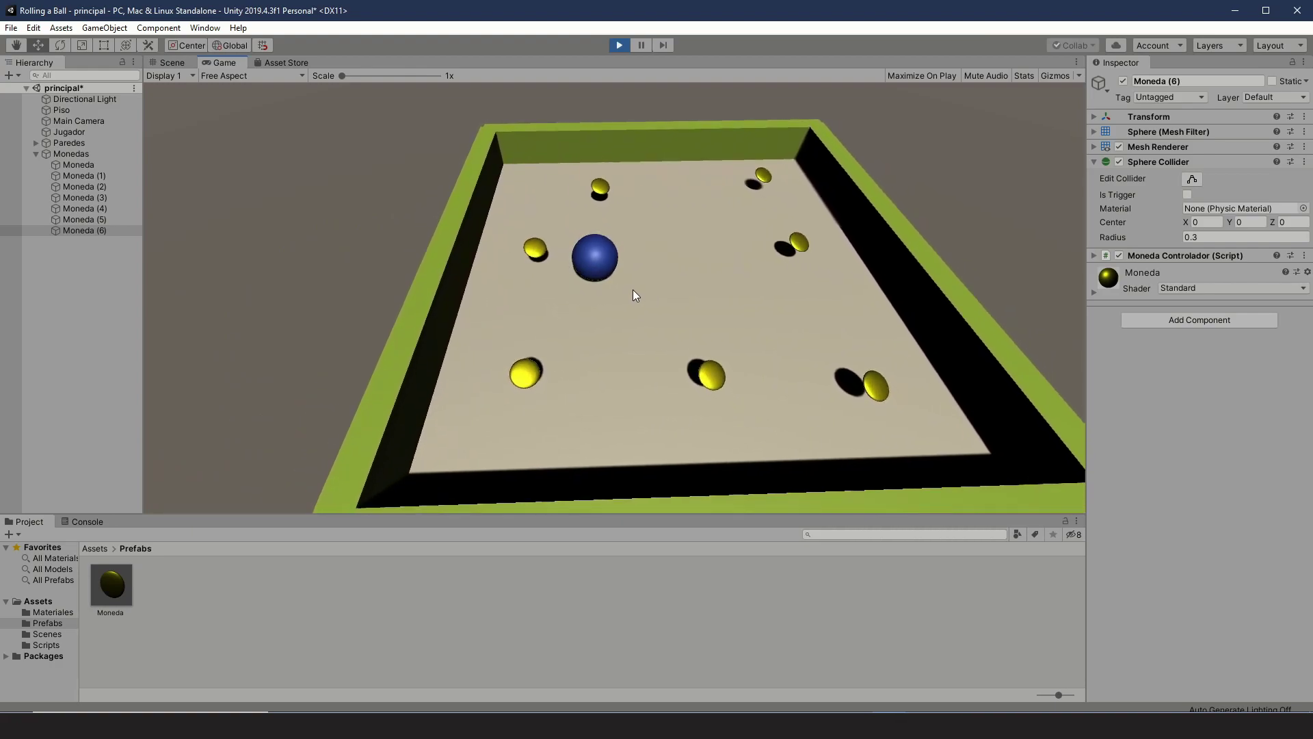
pyautogui.press('Up')
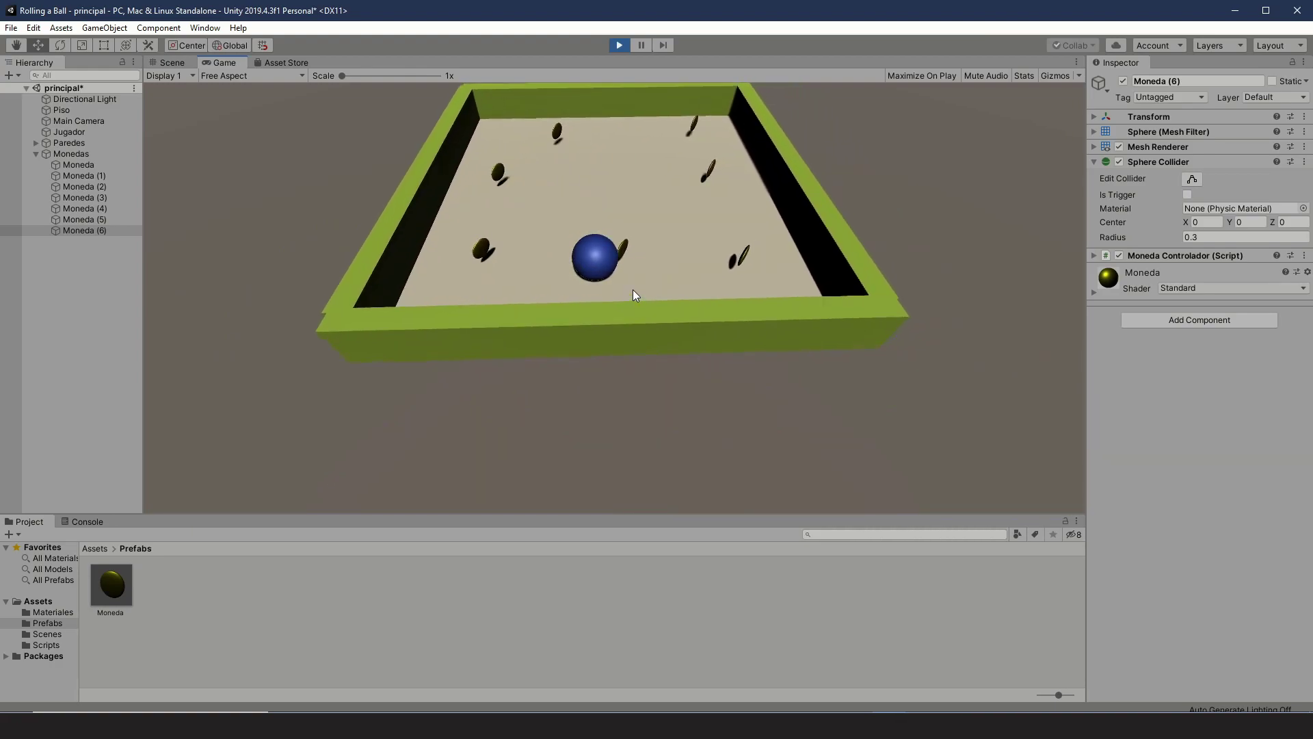
pyautogui.press('Right')
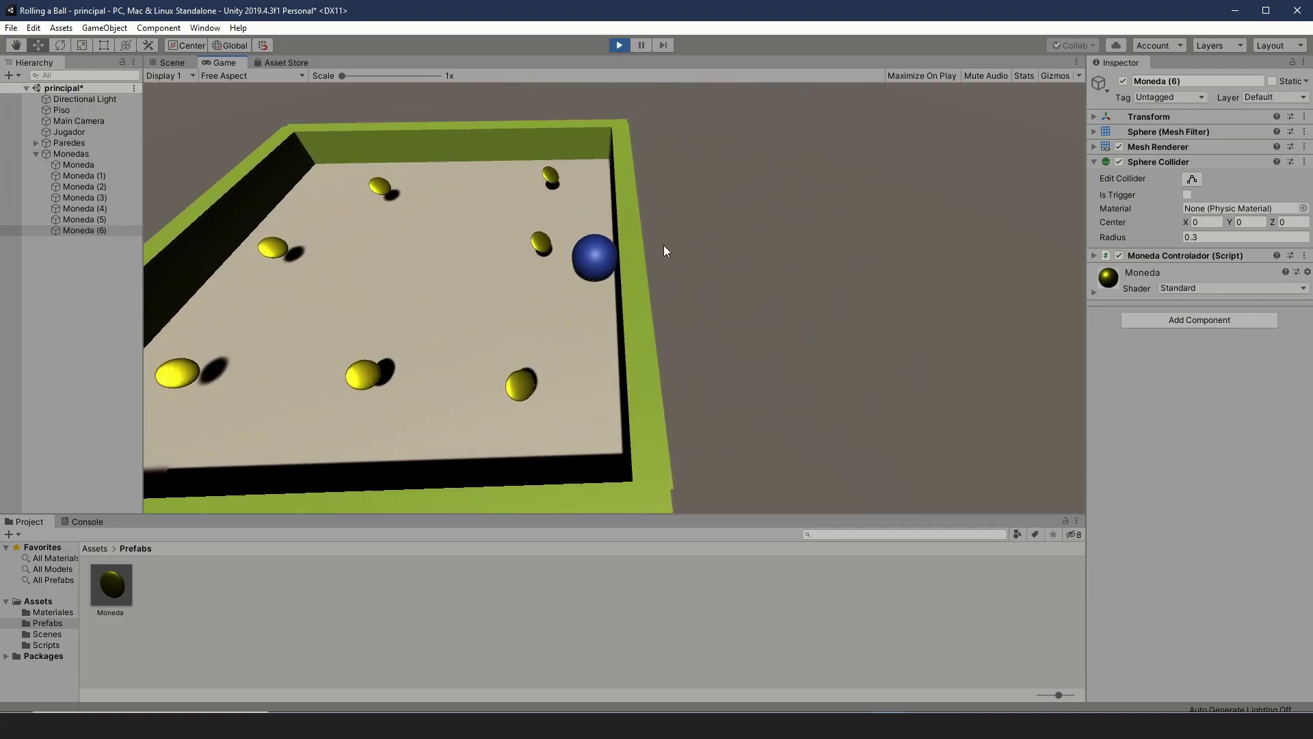
pyautogui.press('Down')
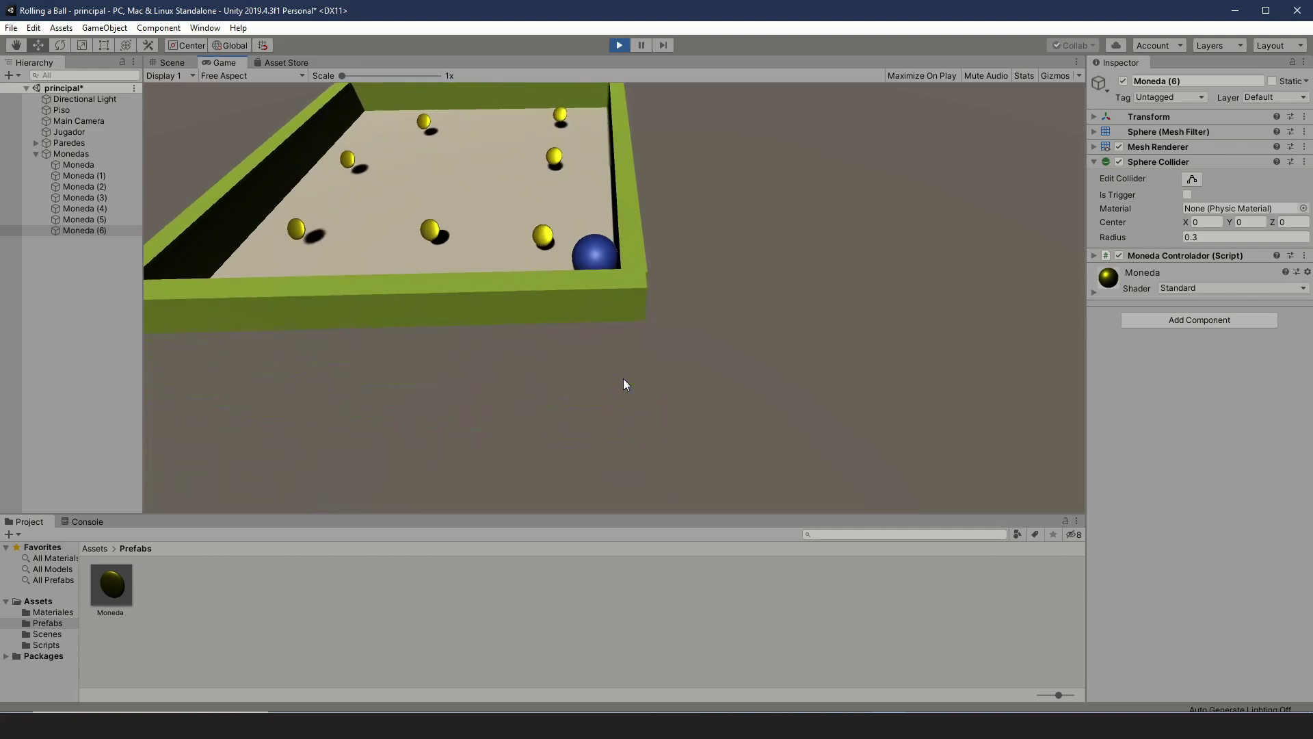
pyautogui.press('Left')
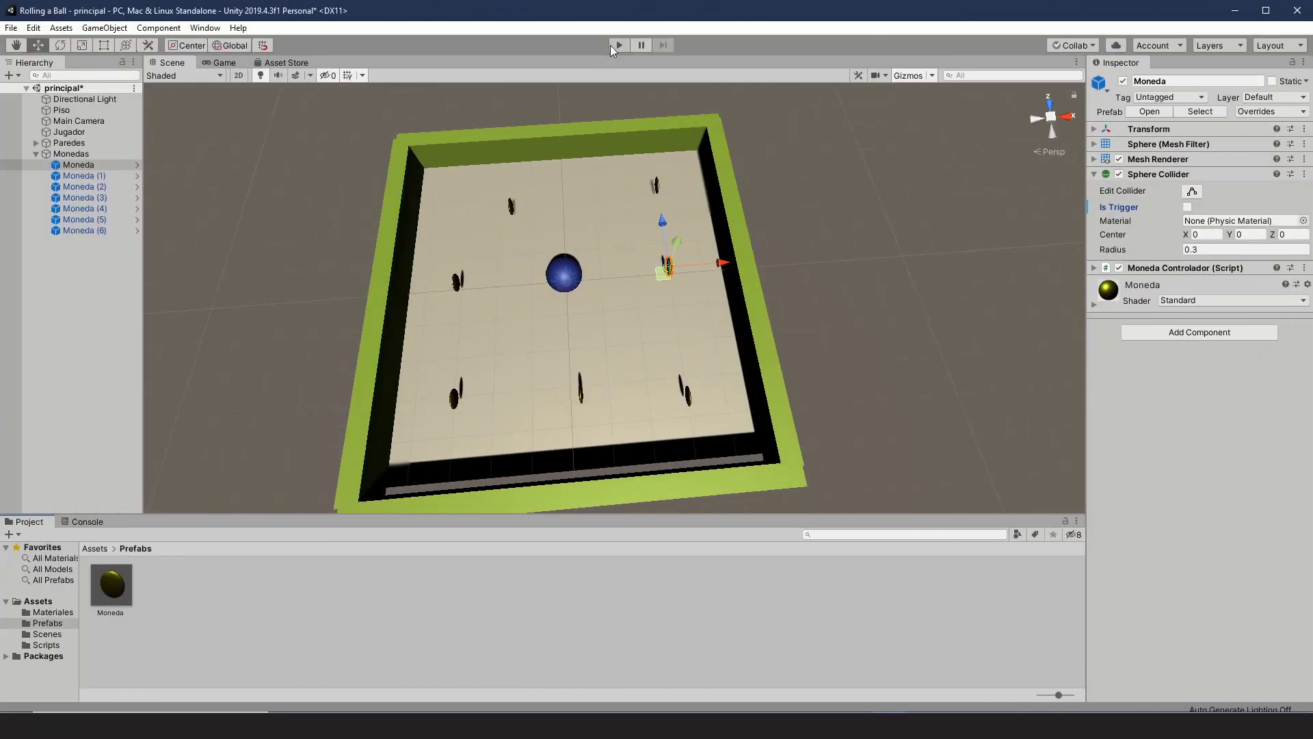
# Run the game again, roll the ball past the coins and along the walls in all directions, and stop it
pyautogui.click(613, 45)
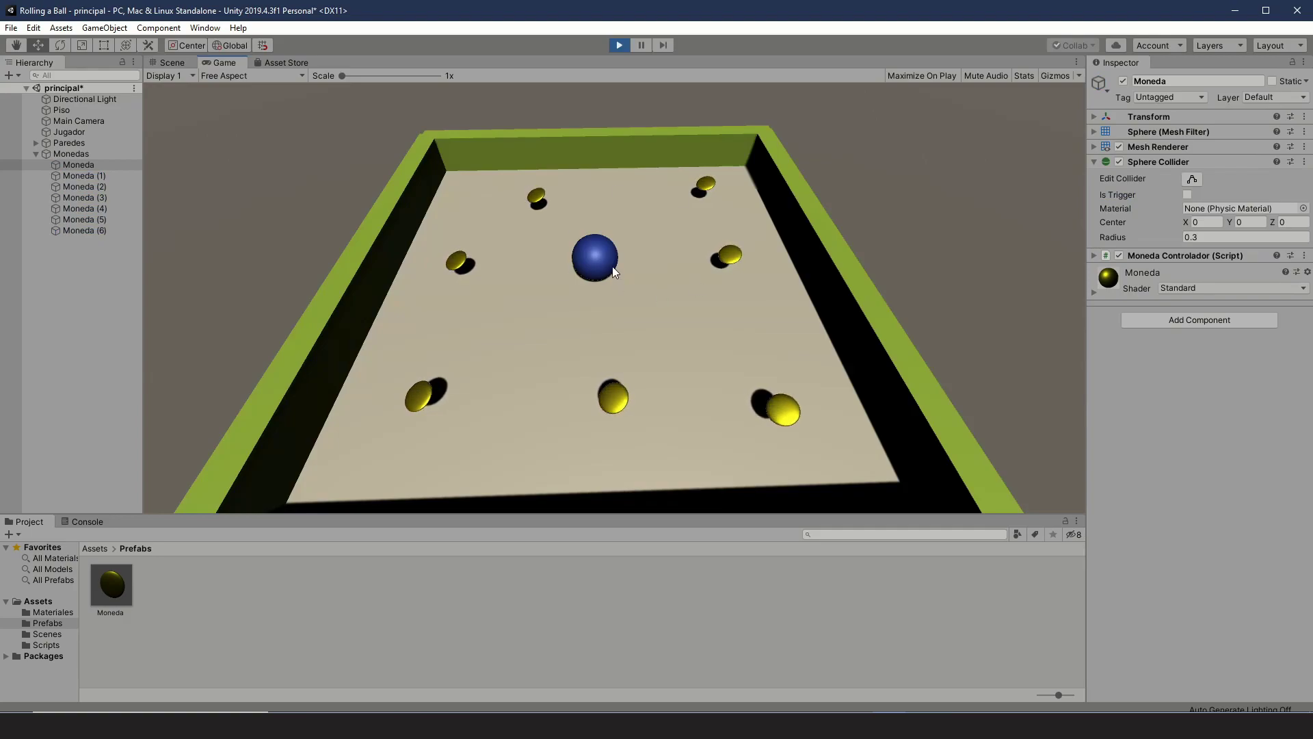
pyautogui.press('Right')
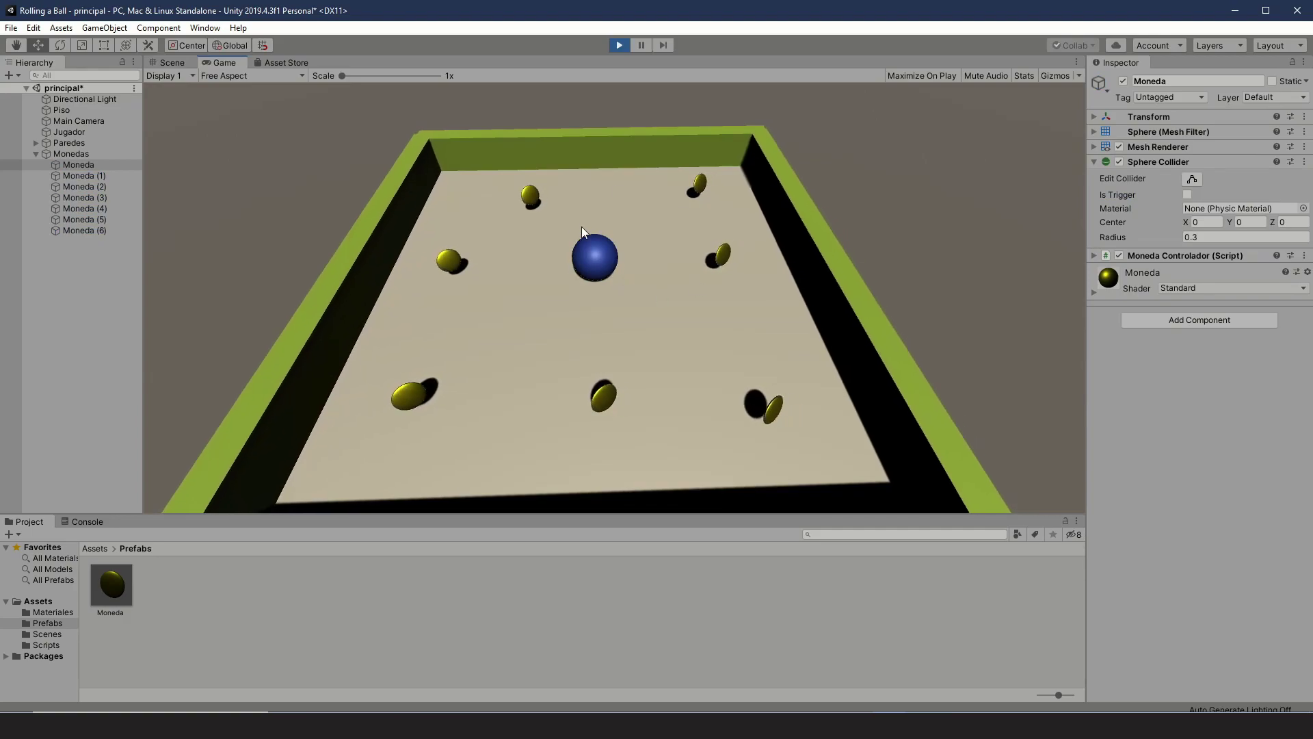
pyautogui.press('Right')
pyautogui.press('Left')
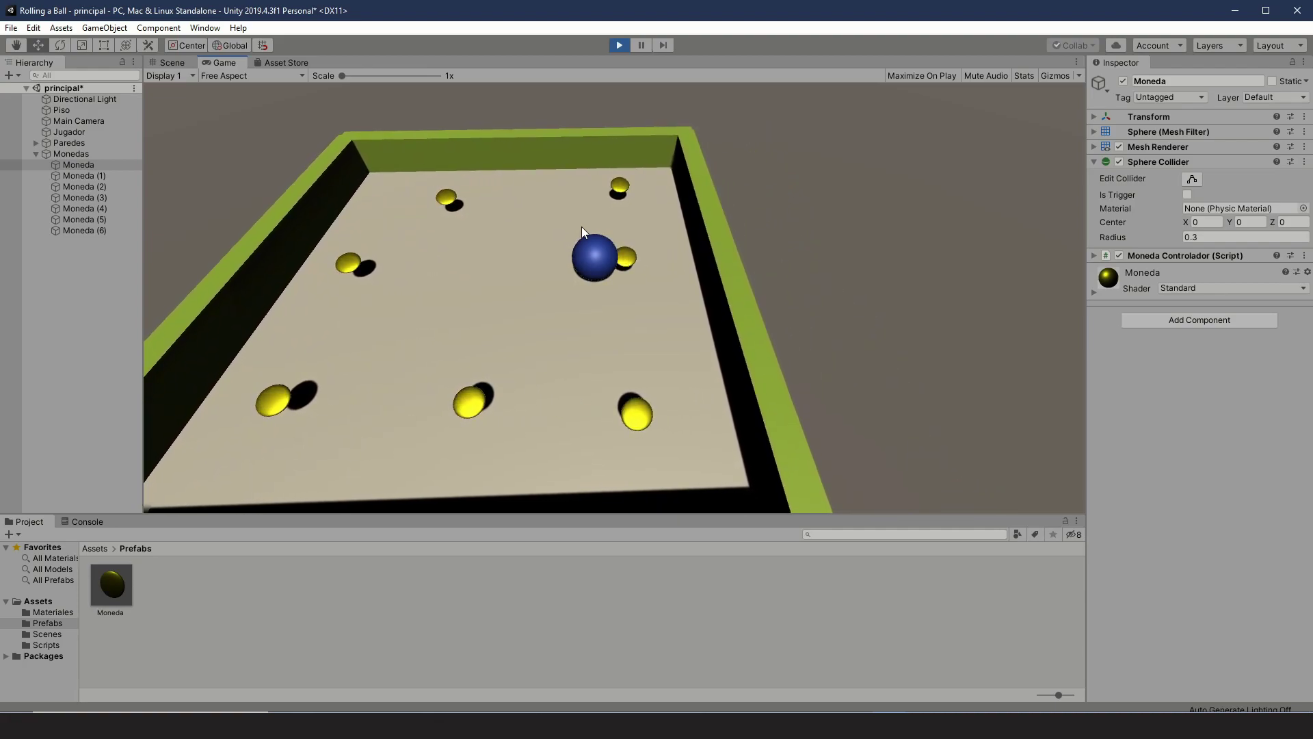
pyautogui.press('Up')
pyautogui.press('Right')
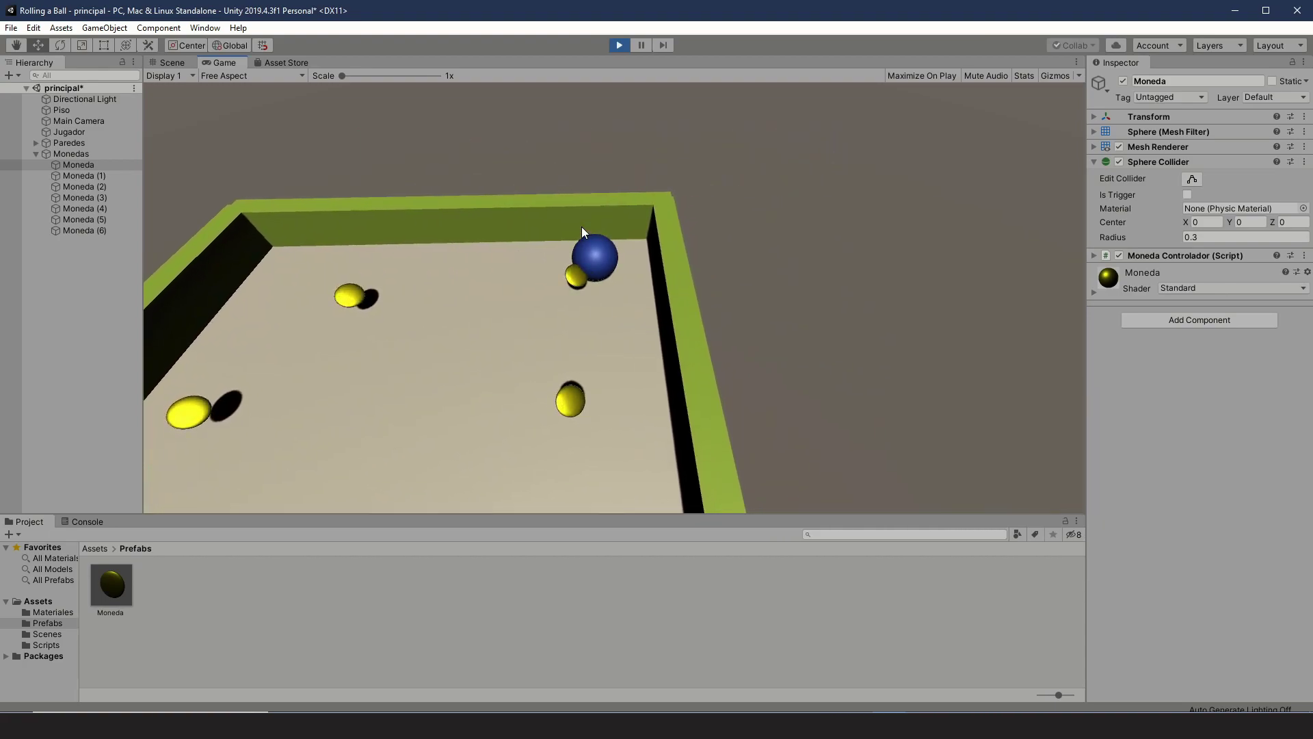
pyautogui.press('Down')
pyautogui.press('Left')
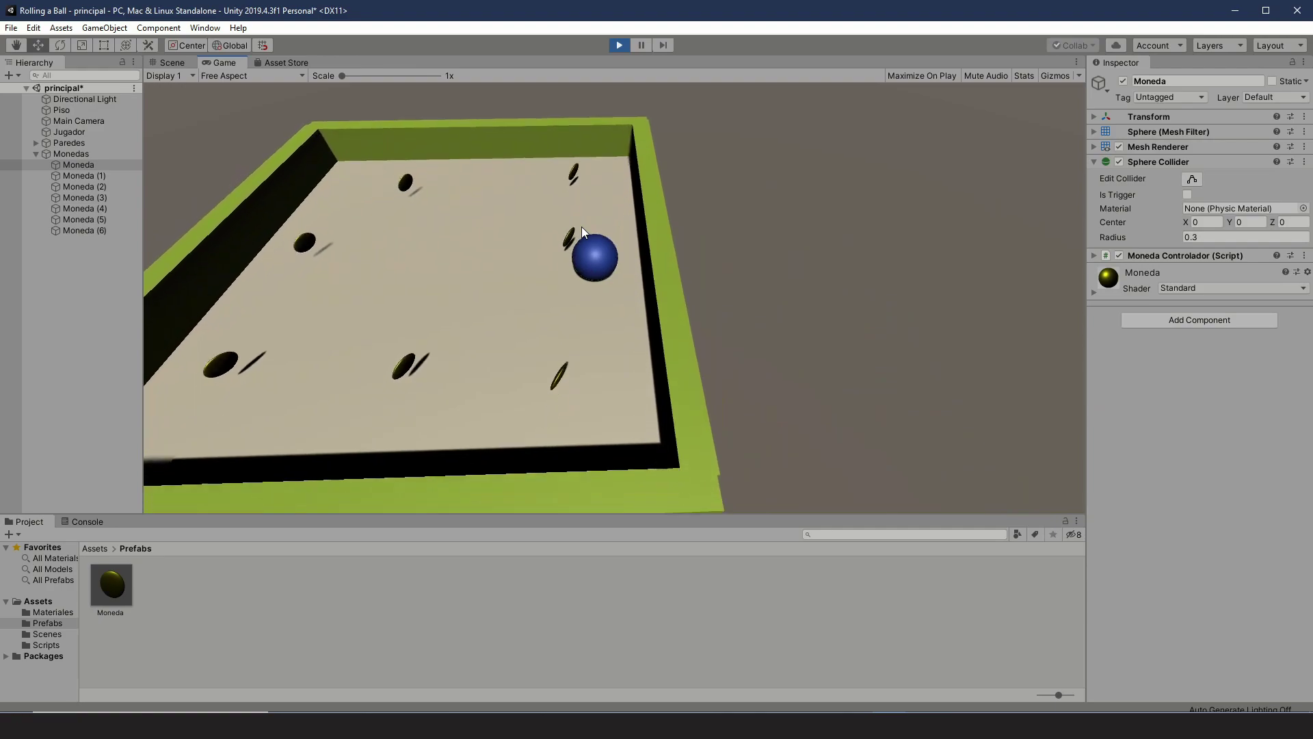
pyautogui.press('Left')
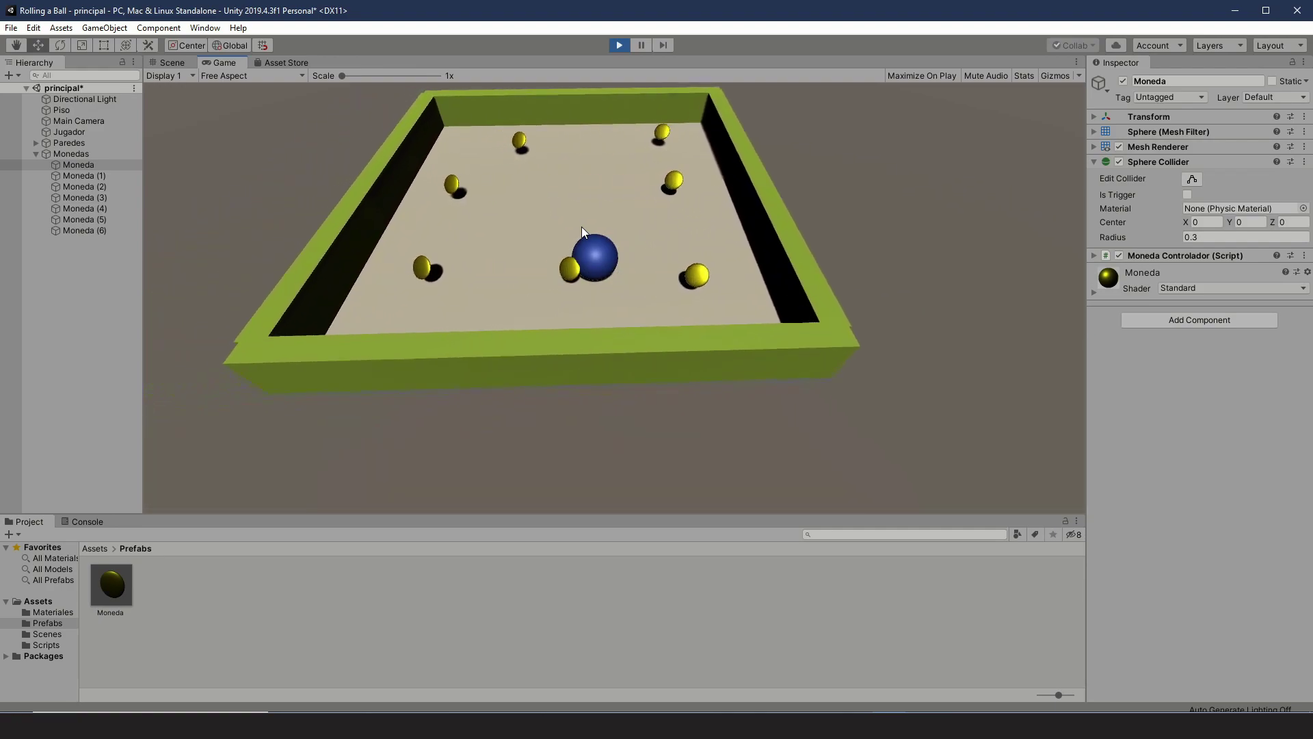
pyautogui.press('Down')
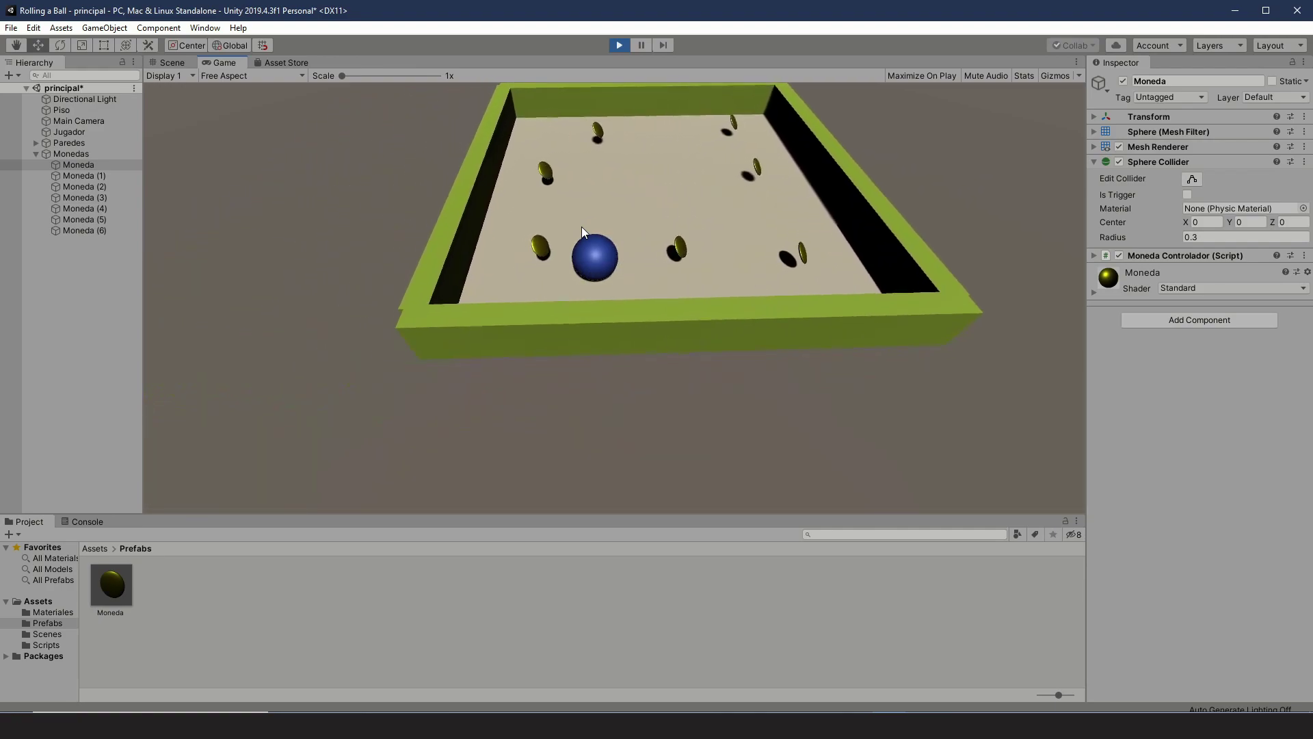
pyautogui.press('Right')
pyautogui.press('Up')
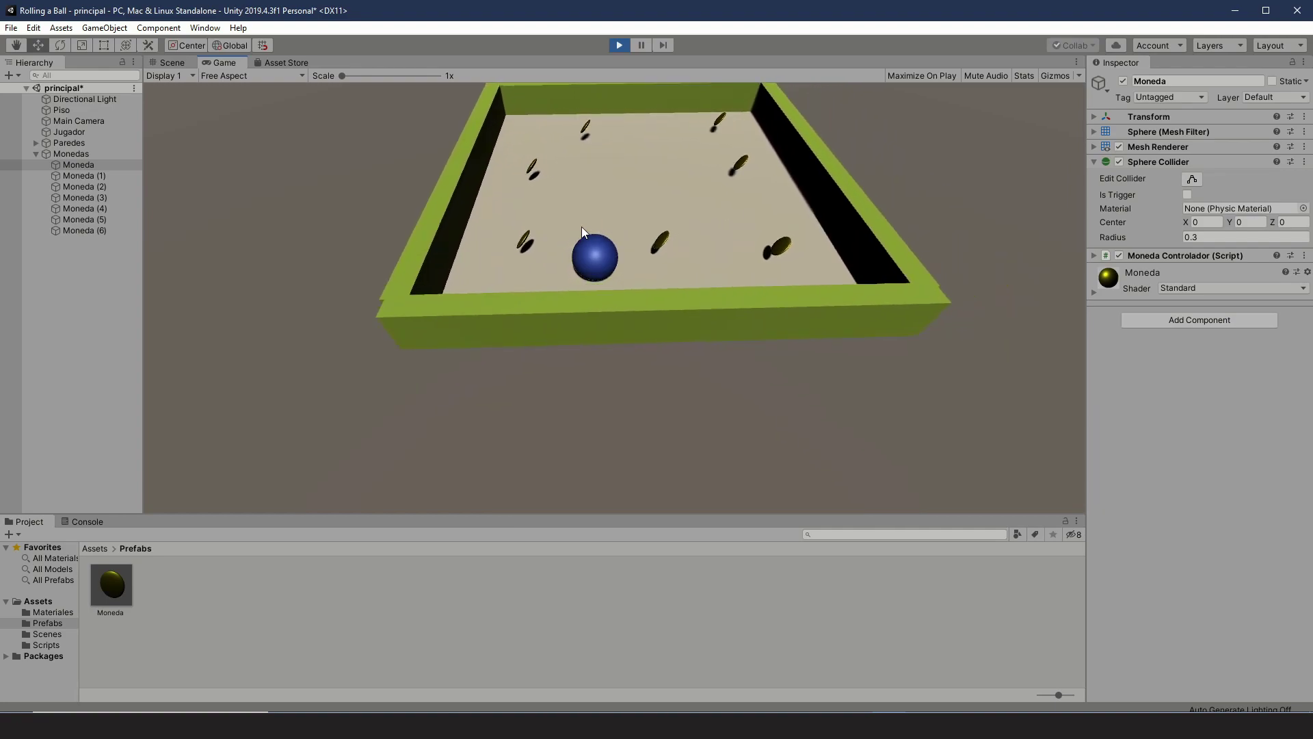
pyautogui.press('Left')
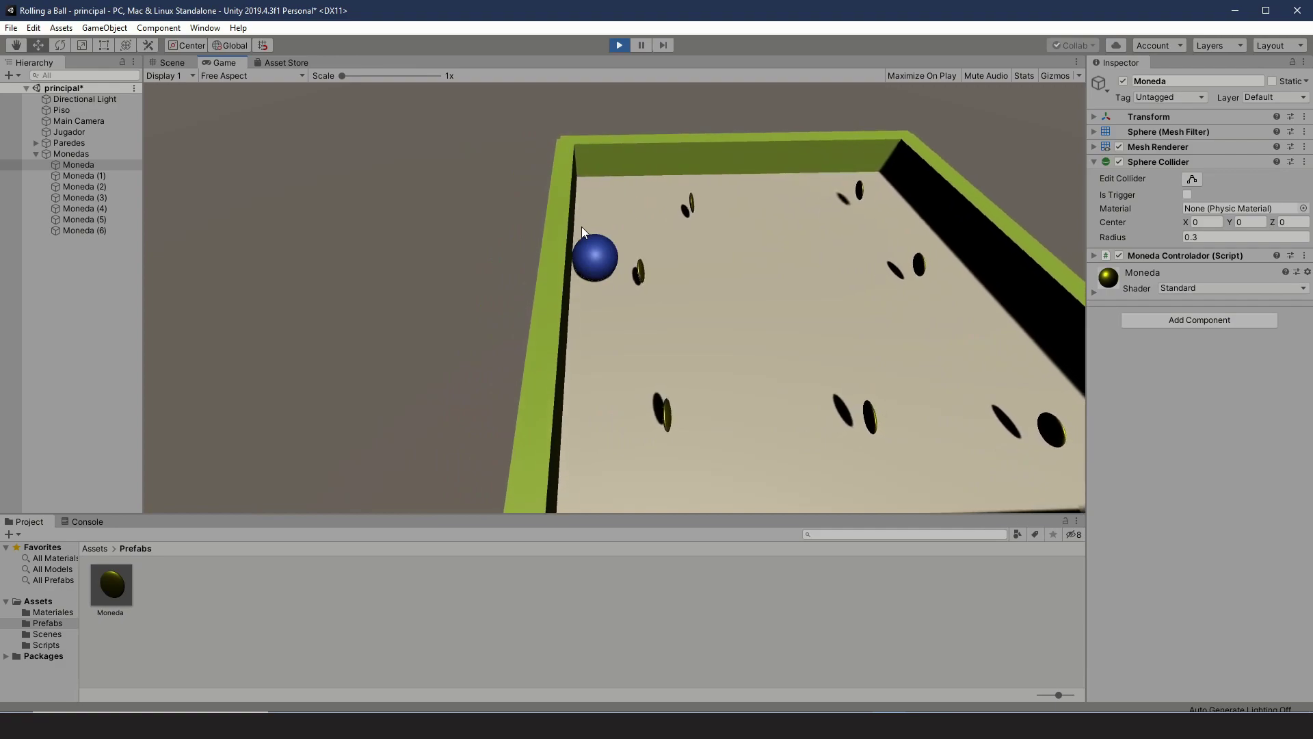
pyautogui.press('Right')
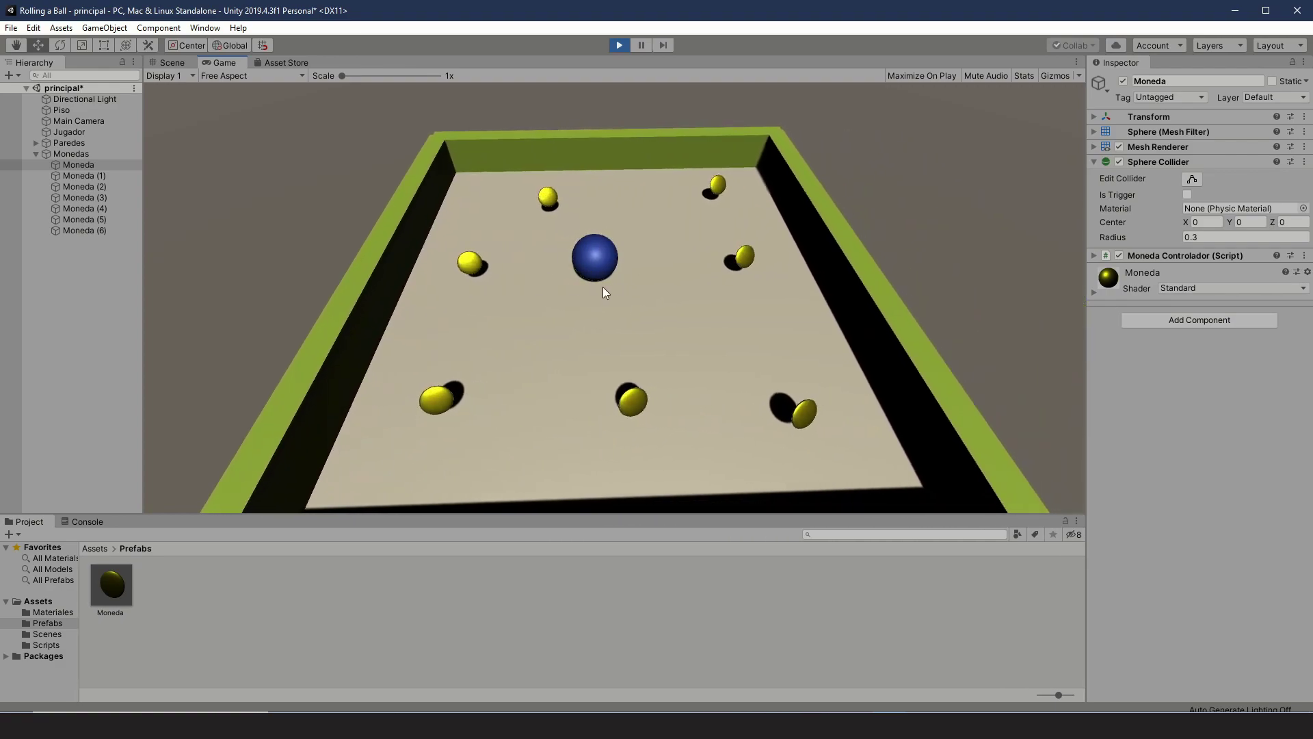
pyautogui.click(614, 45)
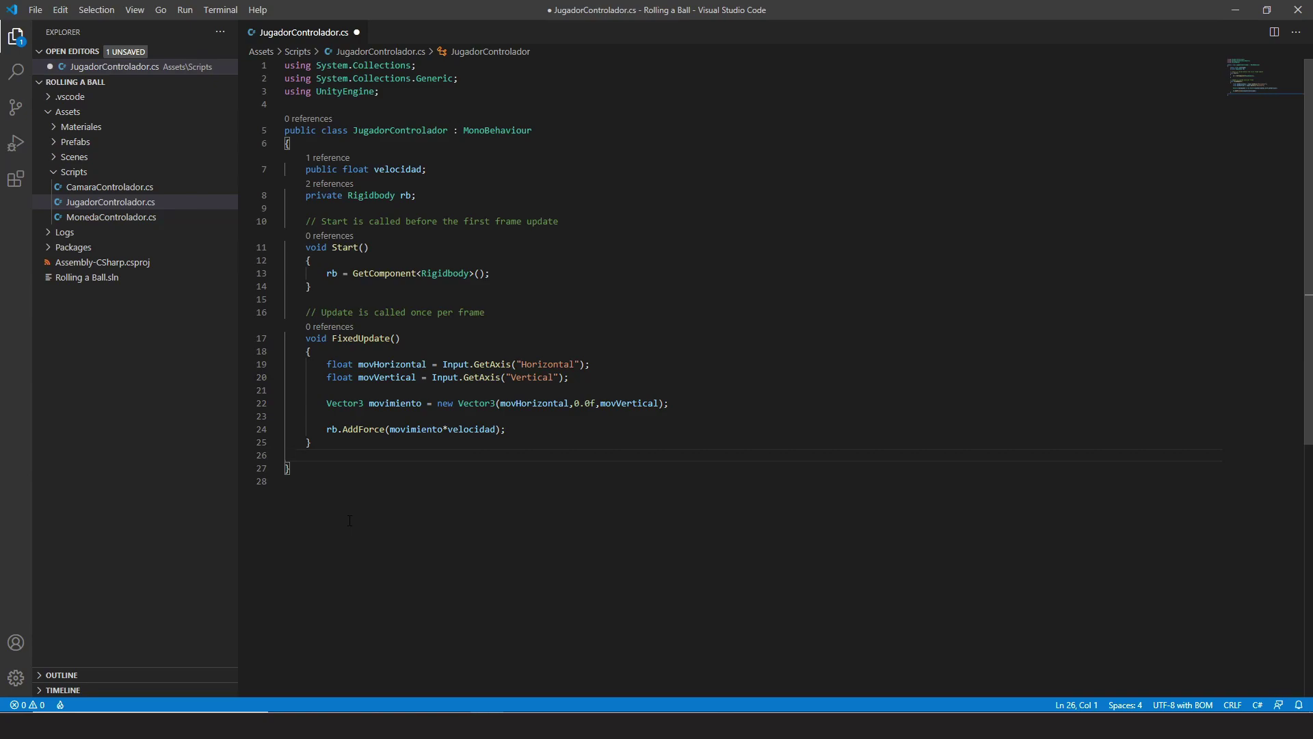
# Declare a void OnTriggerEnter method below FixedUpdate in JugadorControlador.cs
pyautogui.press('Return')
pyautogui.press('Tab')
pyautogui.write('void')
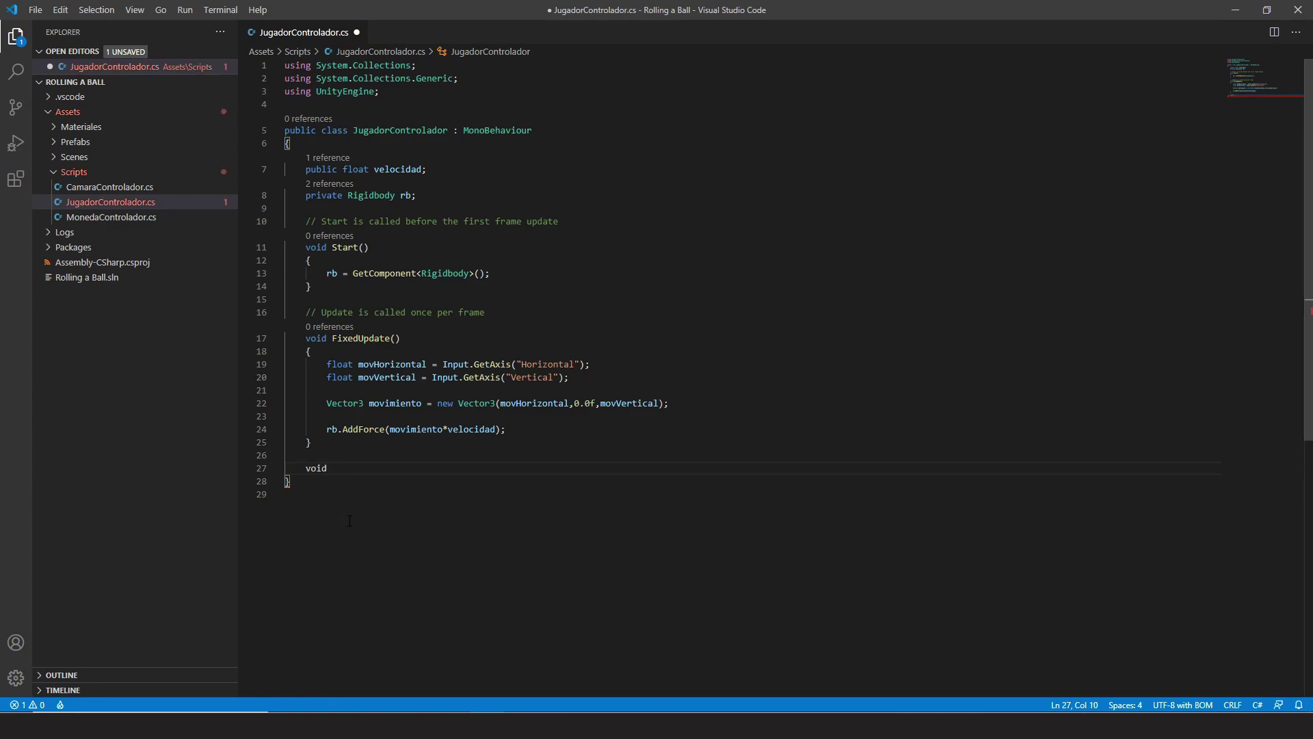
pyautogui.write(' OnT')
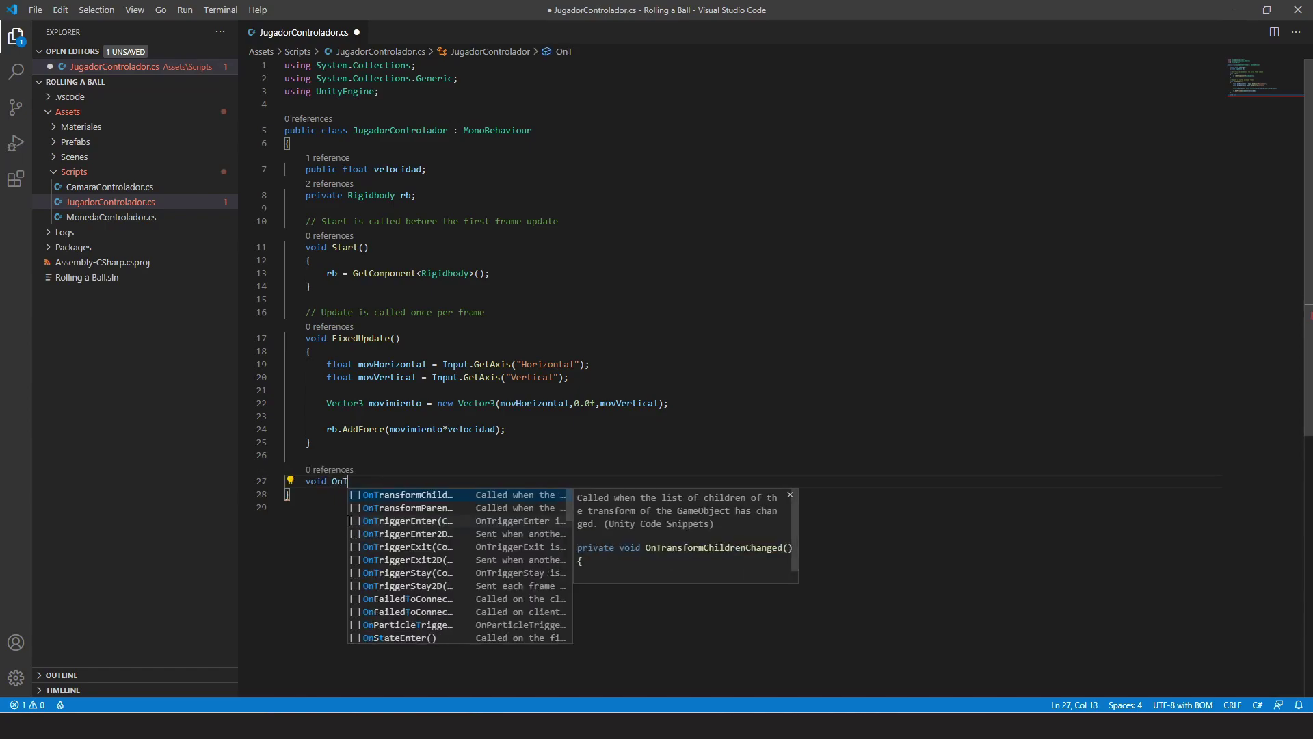
pyautogui.write('rigger')
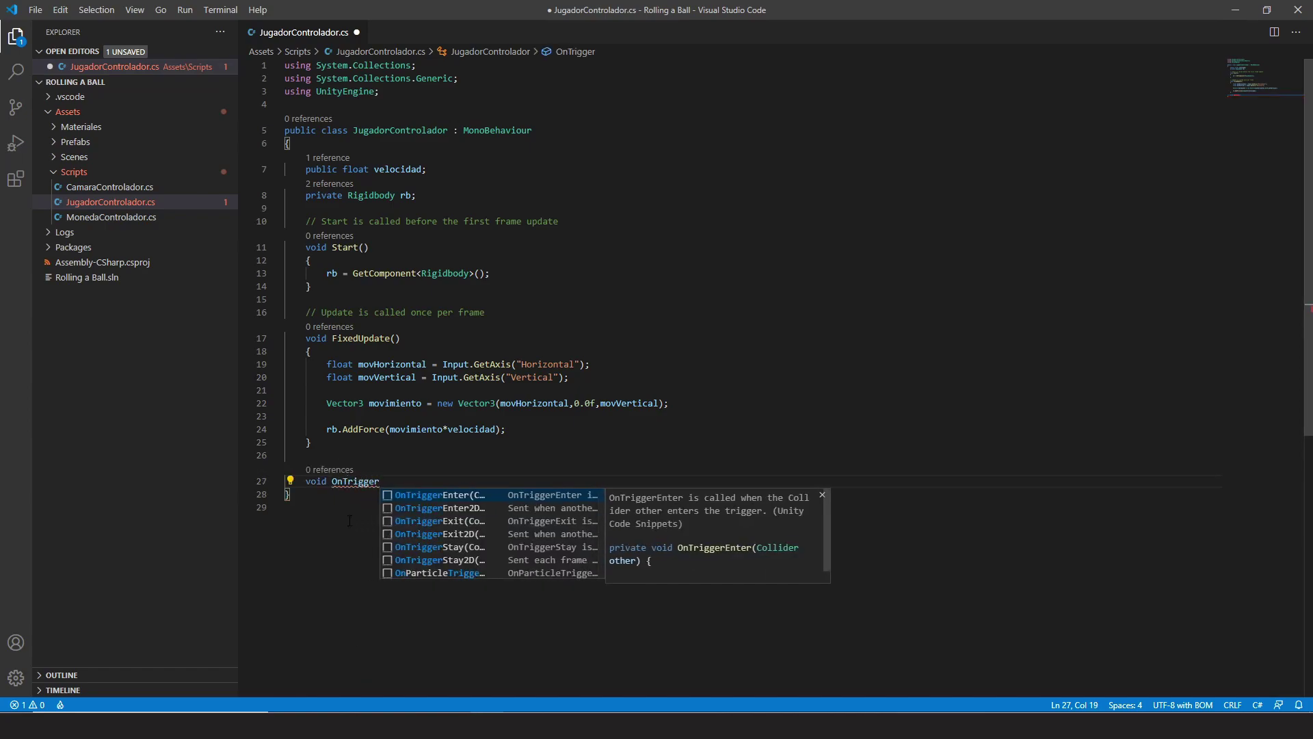
pyautogui.write('Enter')
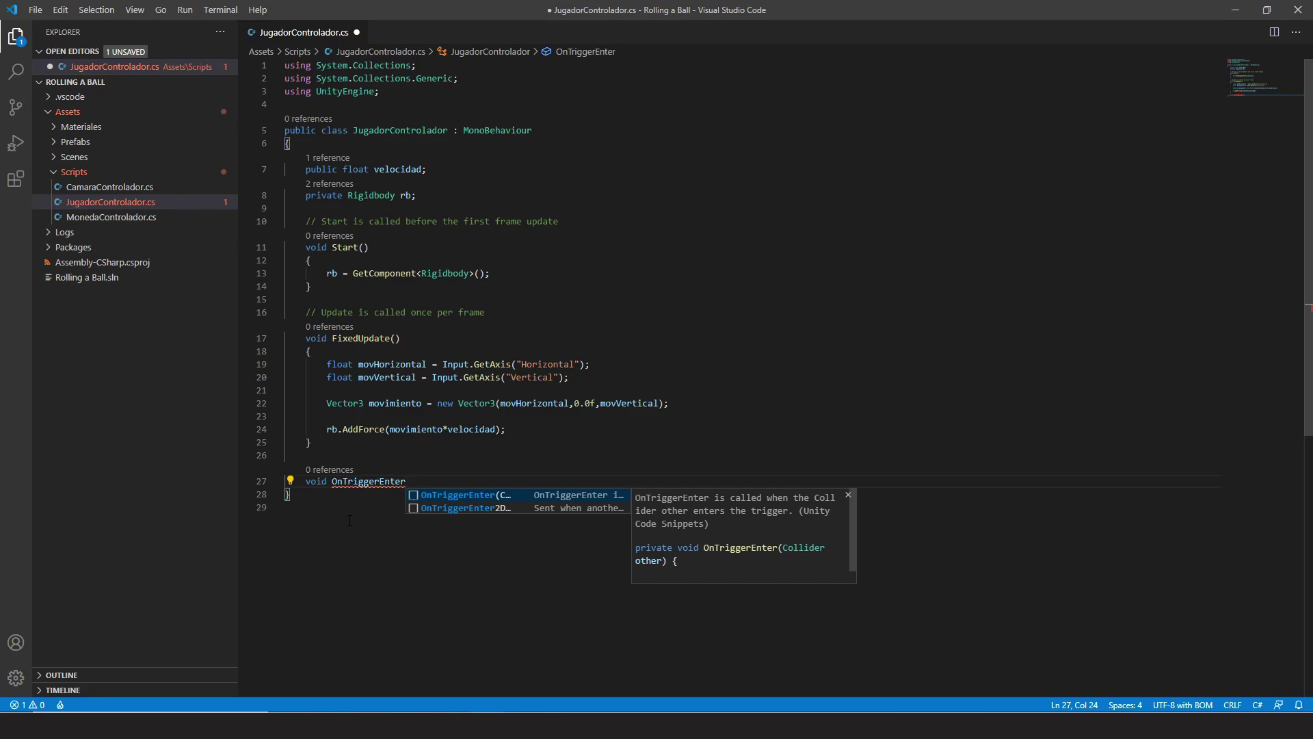
pyautogui.write('(')
pyautogui.press('Escape')
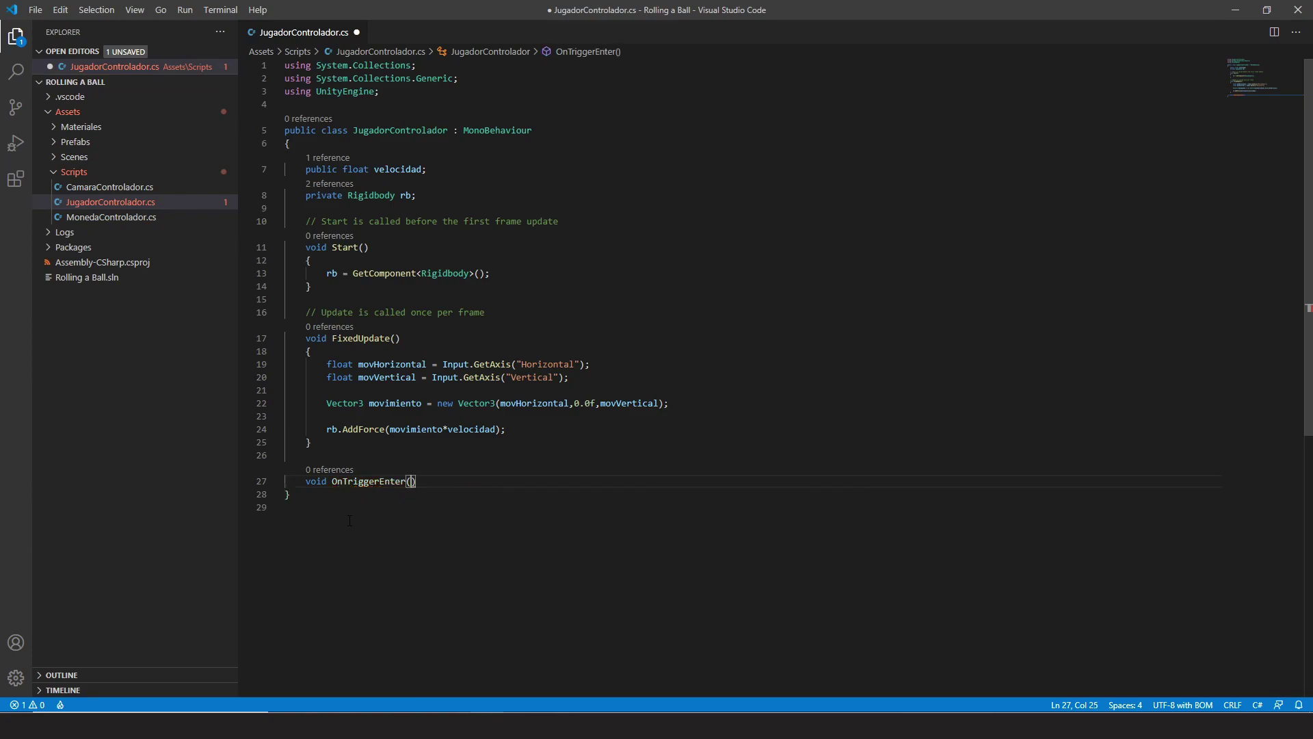
# Give OnTriggerEnter a Collider parameter named otro and add an empty braced body
pyautogui.press('Right')
pyautogui.write('Collider')
pyautogui.write('otro')
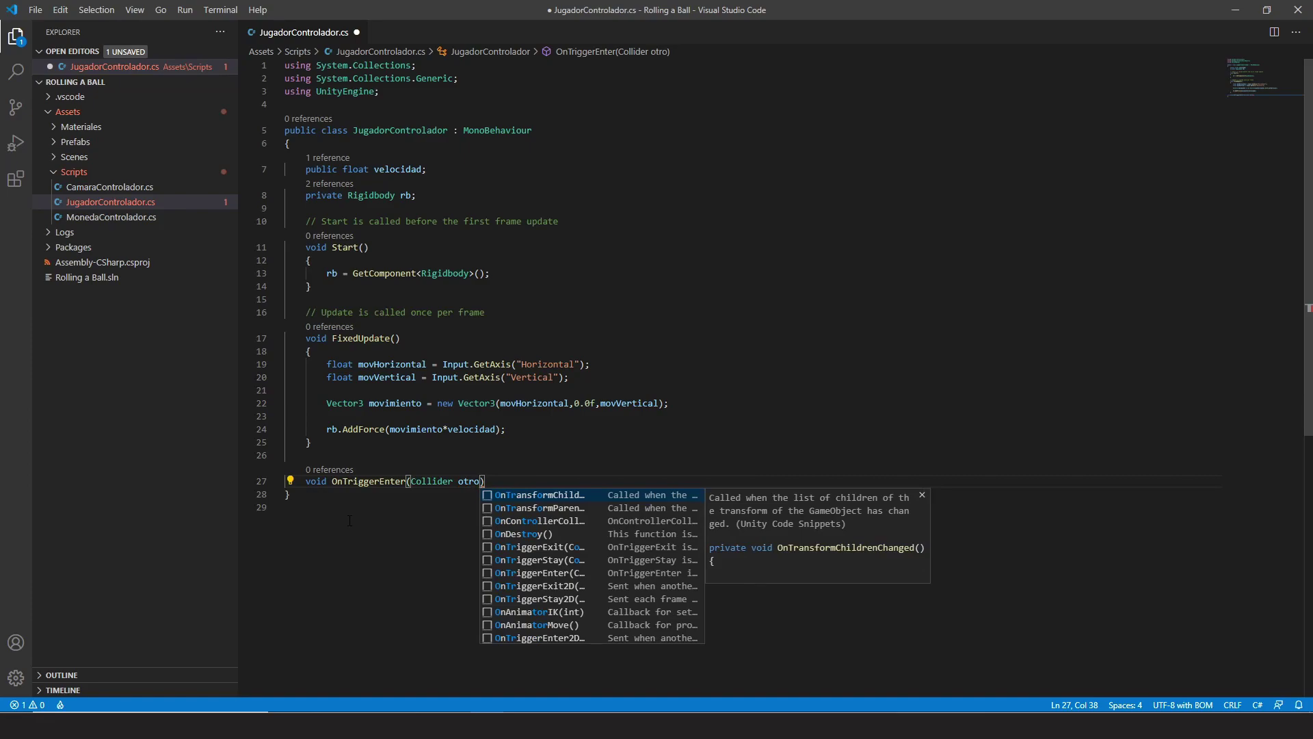
pyautogui.press('Escape')
pyautogui.press('End')
pyautogui.press('Return')
pyautogui.write('{')
pyautogui.press('Return')
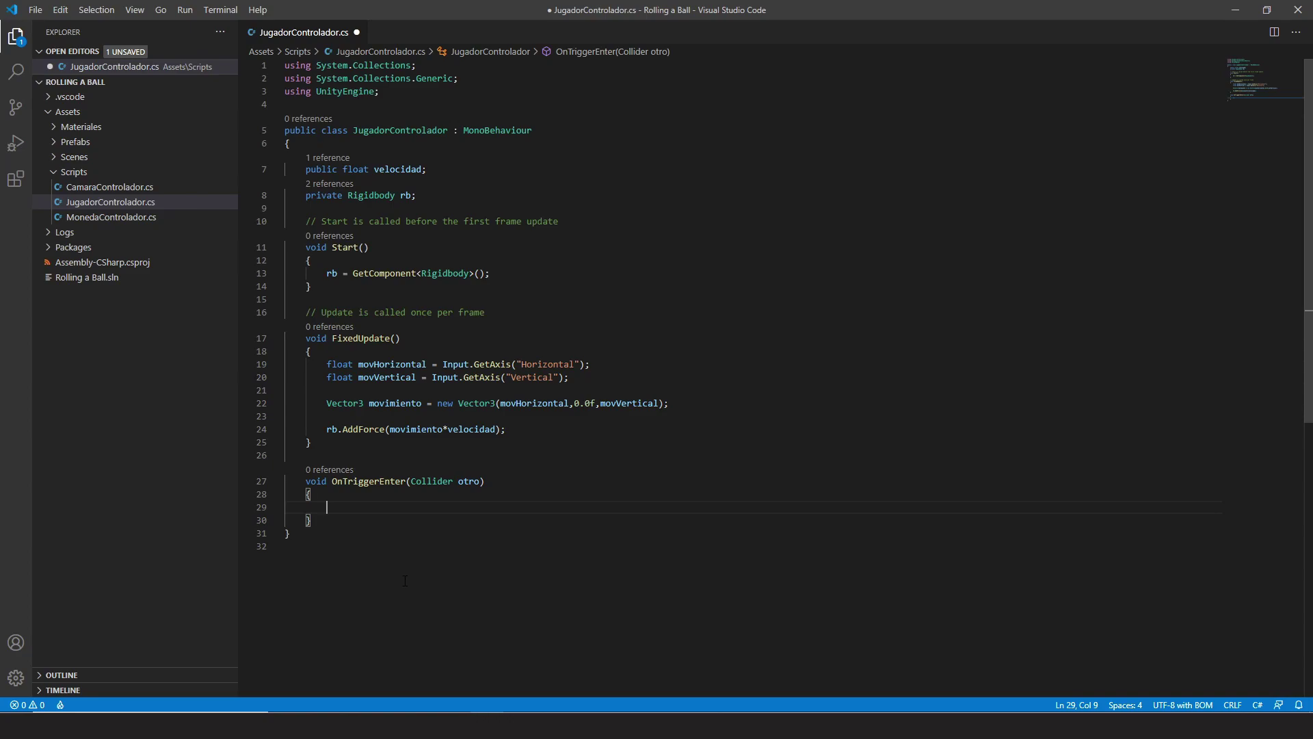
# Add the statement print("Choque!!!!"); inside OnTriggerEnter and save the script
pyautogui.write('print')
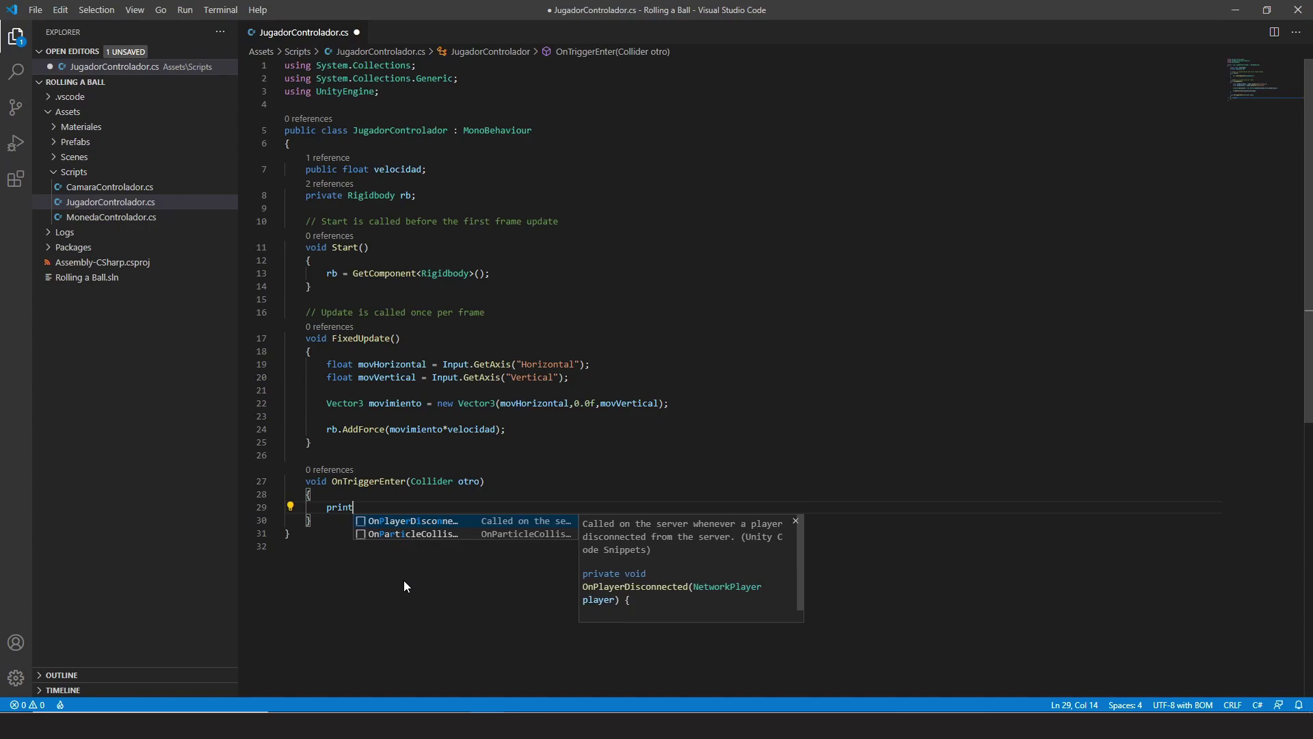
pyautogui.write('()')
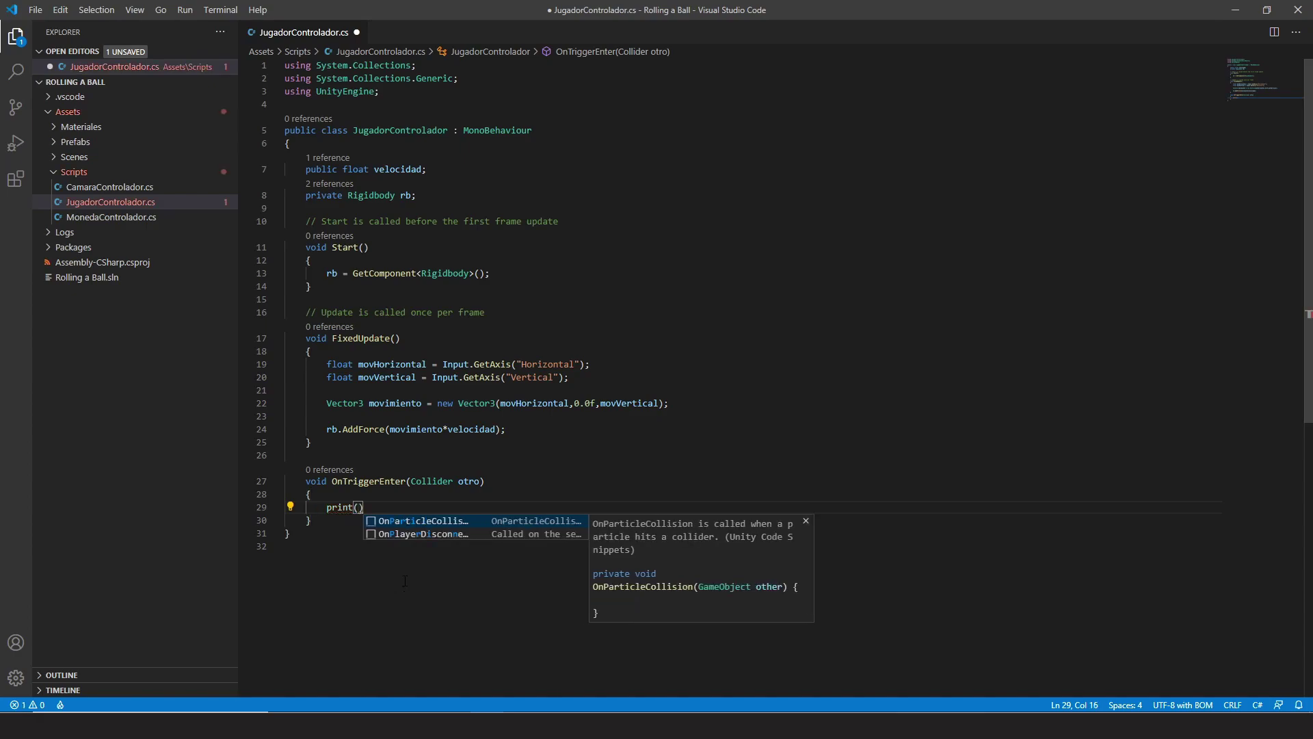
pyautogui.press('Escape')
pyautogui.press('Left')
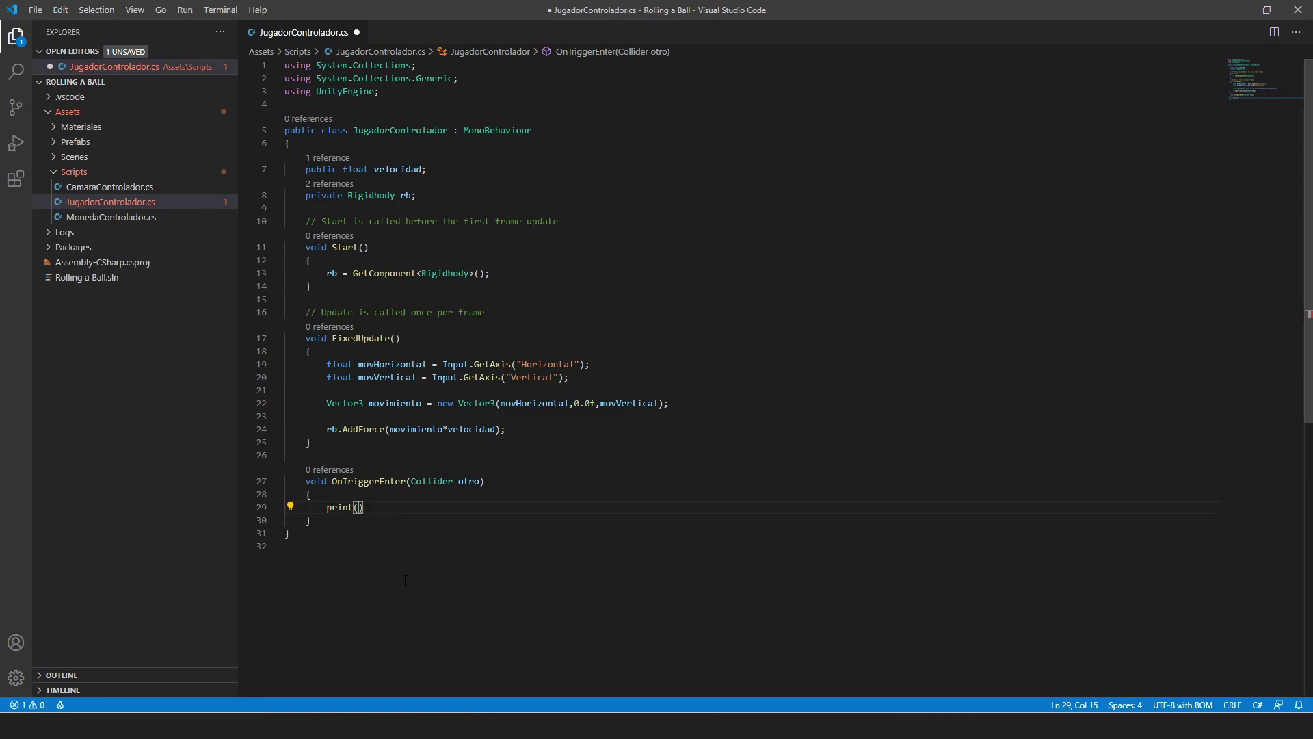
pyautogui.write(';')
pyautogui.press('Left')
pyautogui.press('Left')
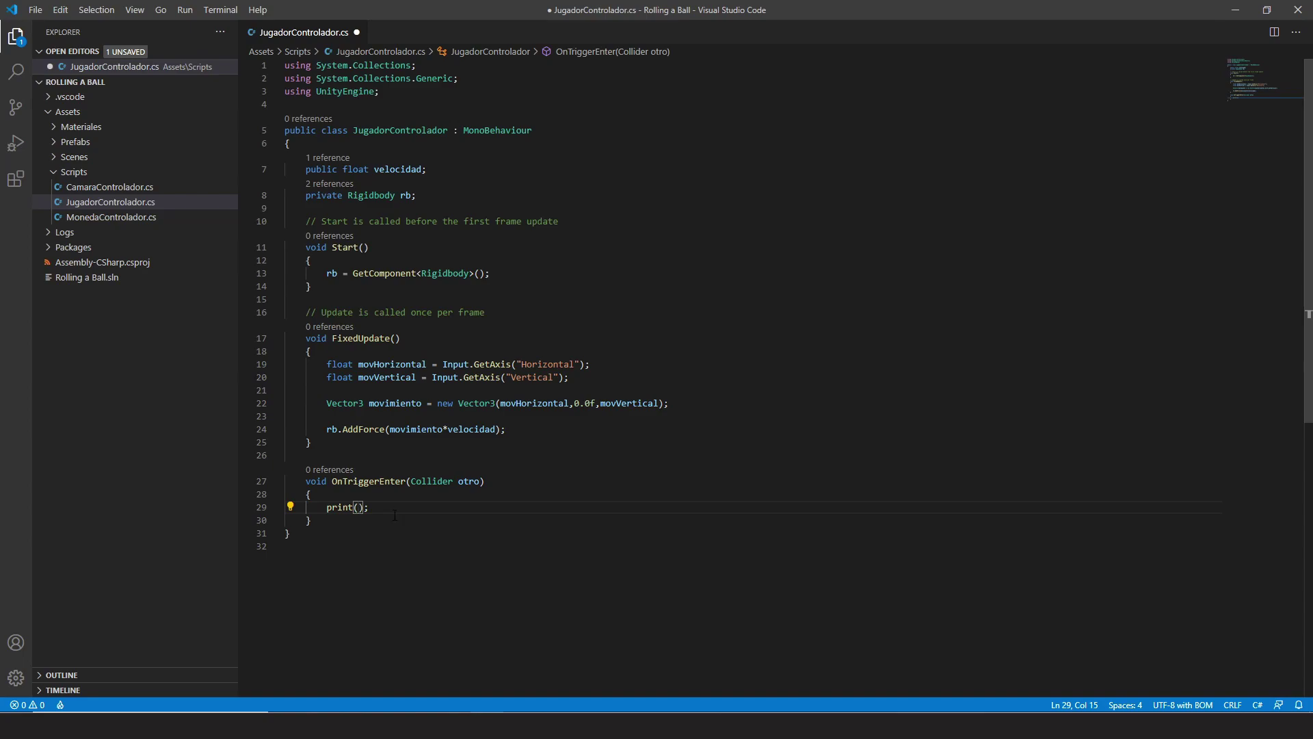
pyautogui.write('"Choque!!!!')
pyautogui.press('Right')
pyautogui.press('Right')
pyautogui.click(449, 506)
pyautogui.hotkey('ctrl', 's')
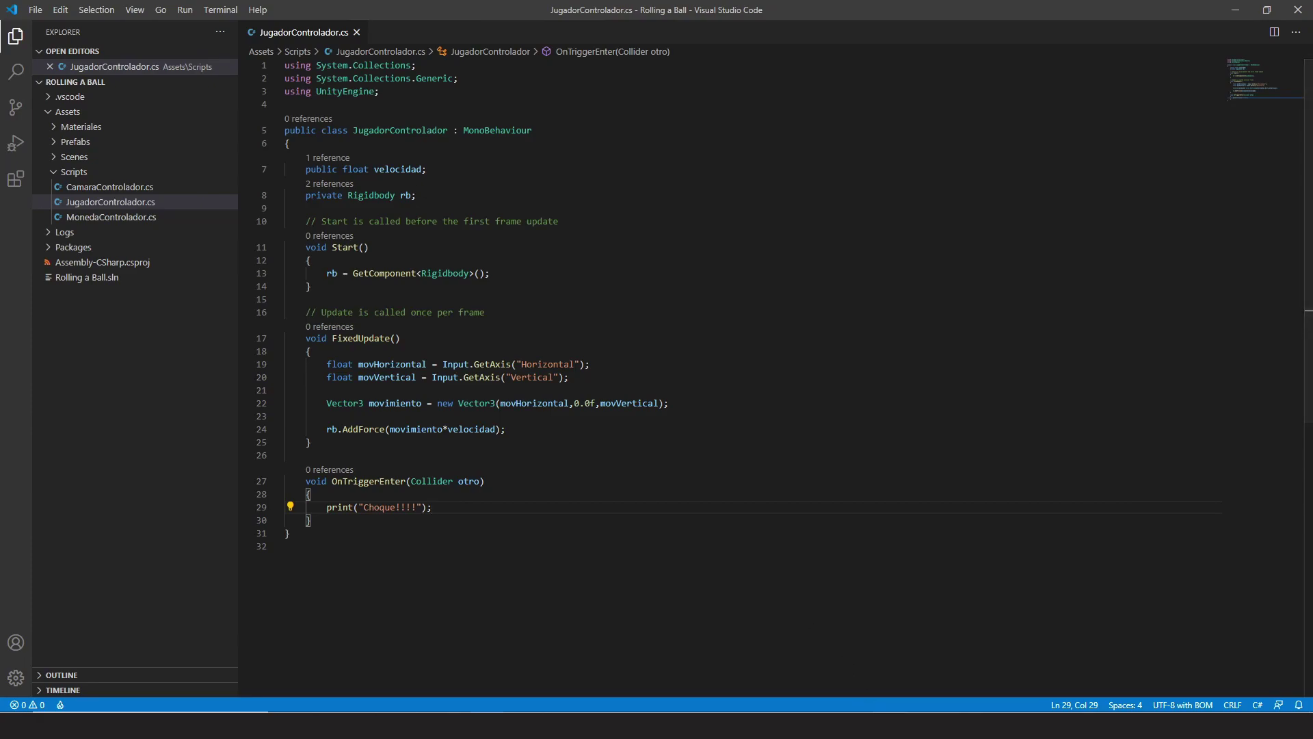
# Switch to the Unity editor and show the Console for the script's messages
pyautogui.click(889, 725)
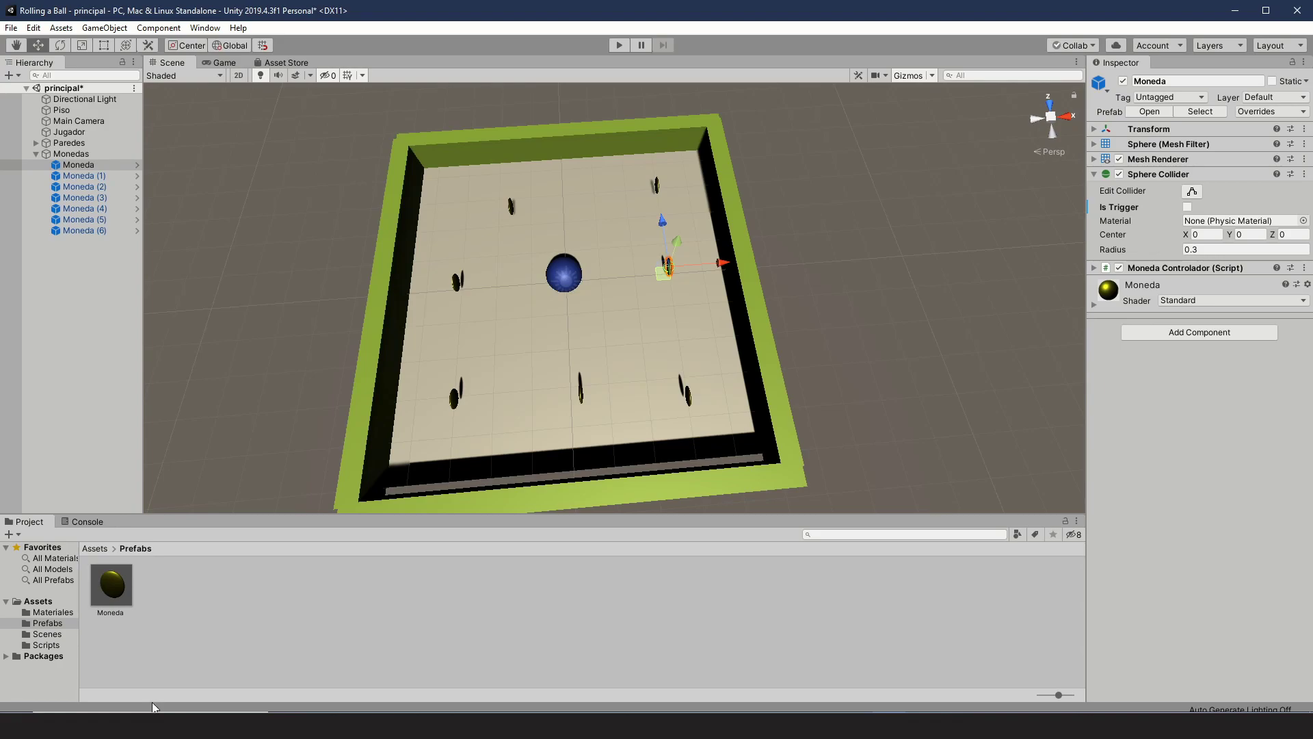
pyautogui.click(89, 521)
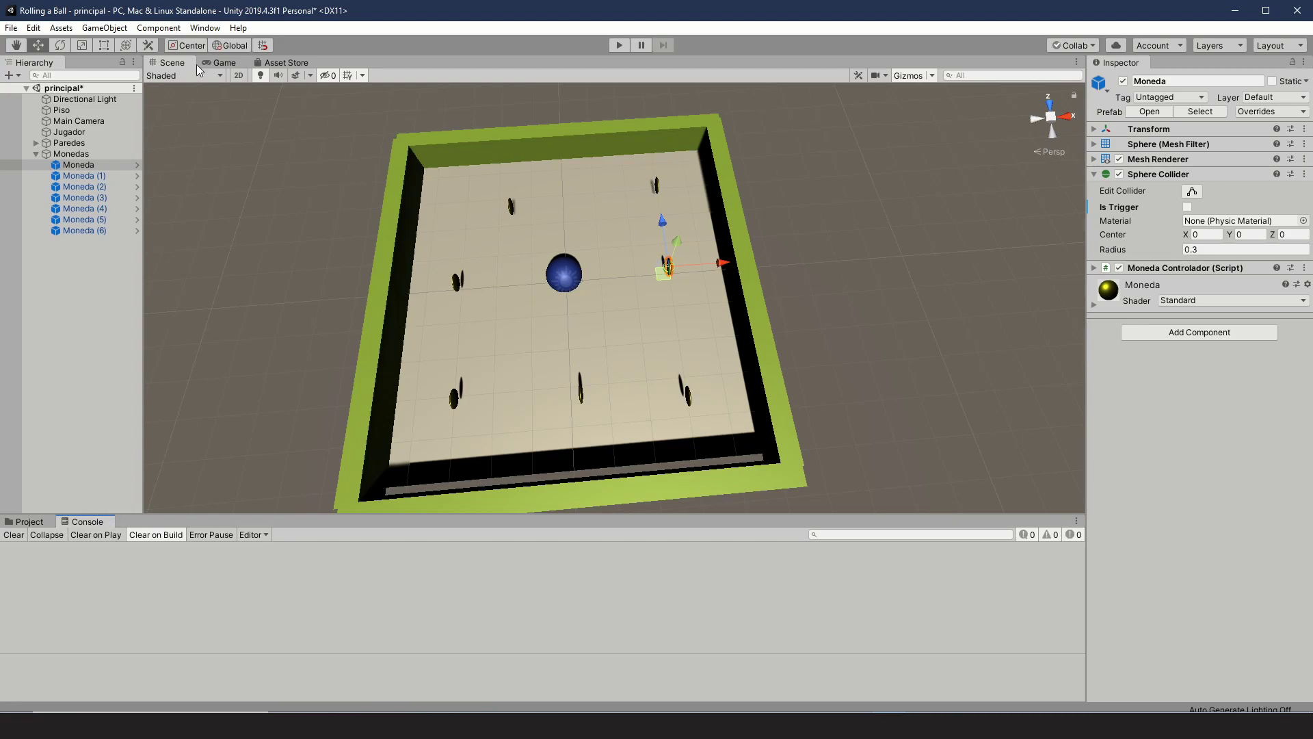
pyautogui.click(205, 28)
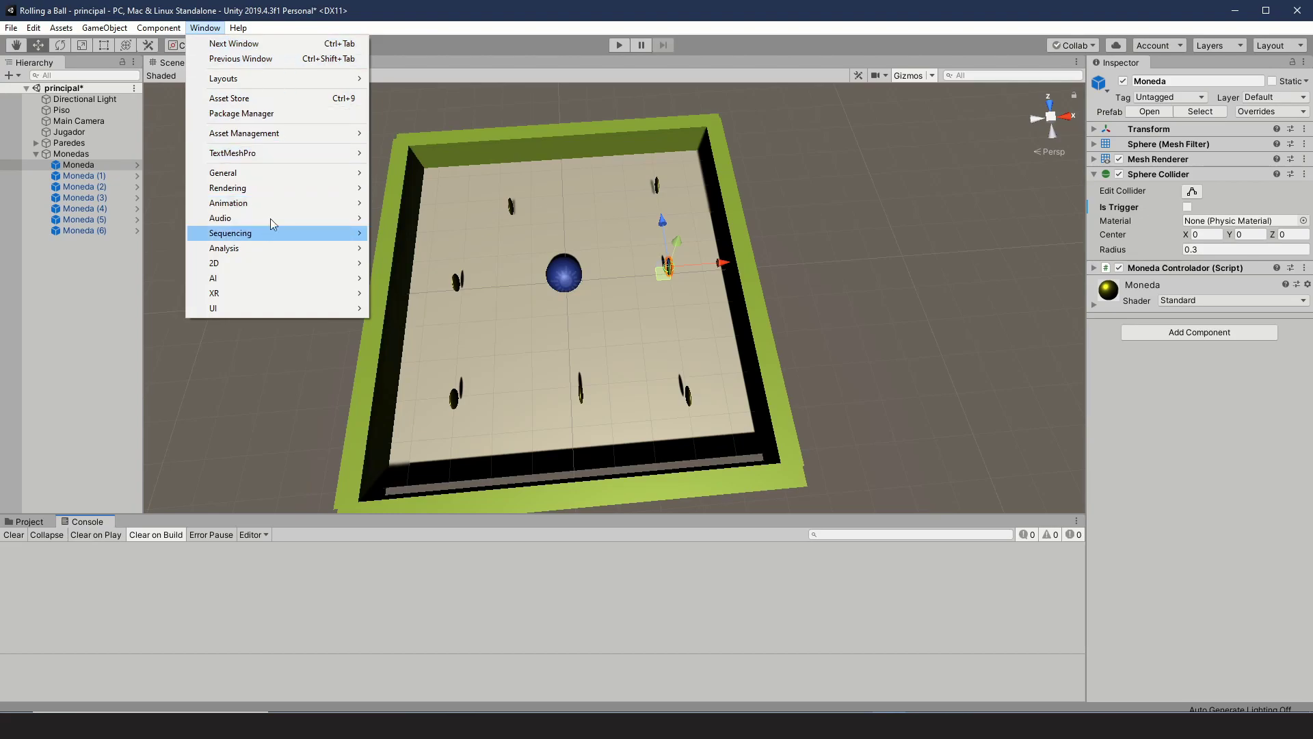
pyautogui.click(132, 611)
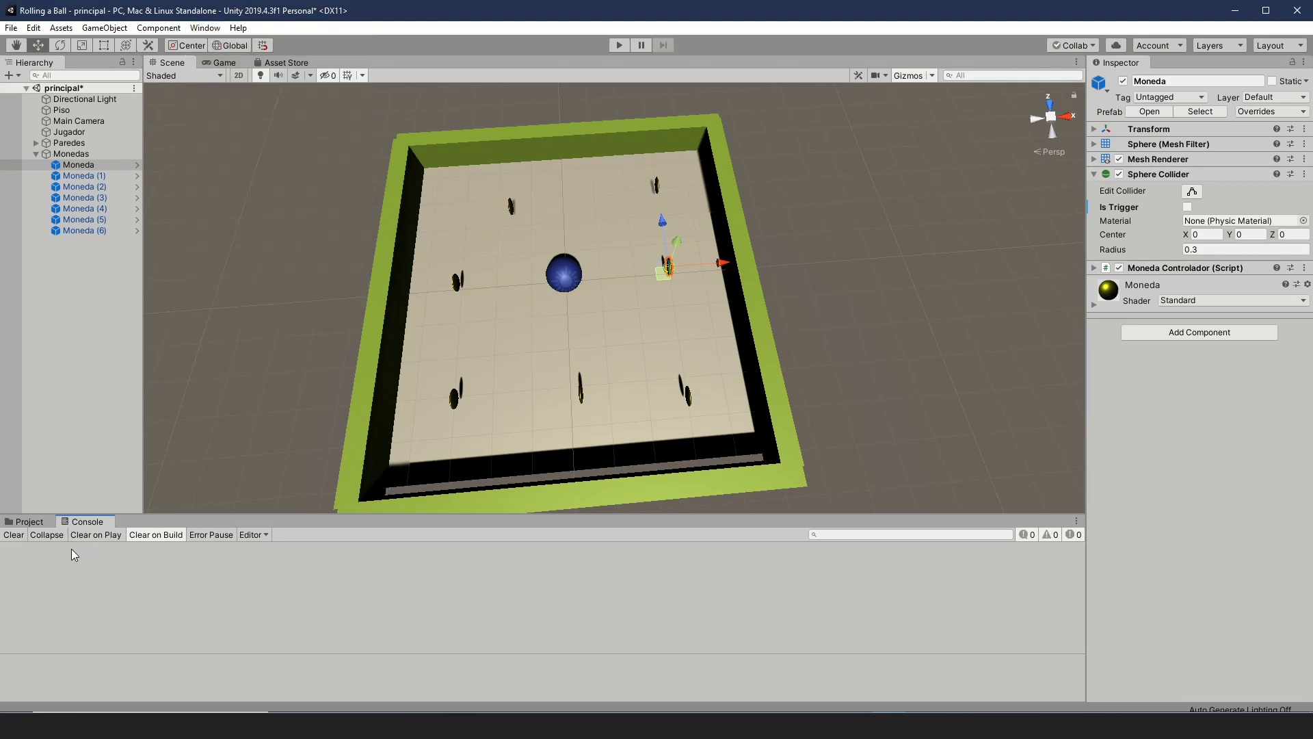
# Run the game, roll the ball into several coins and walls to test the collision message, and stop it
pyautogui.click(617, 47)
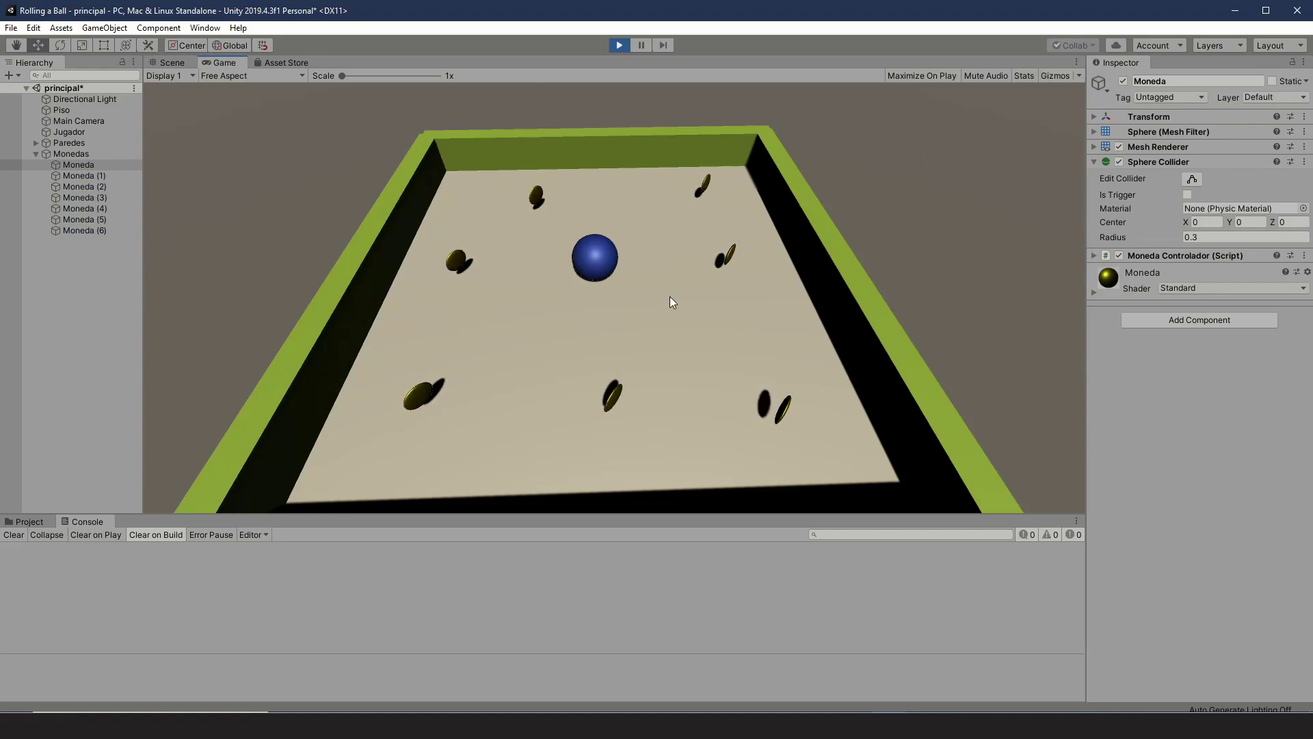
pyautogui.press('d')
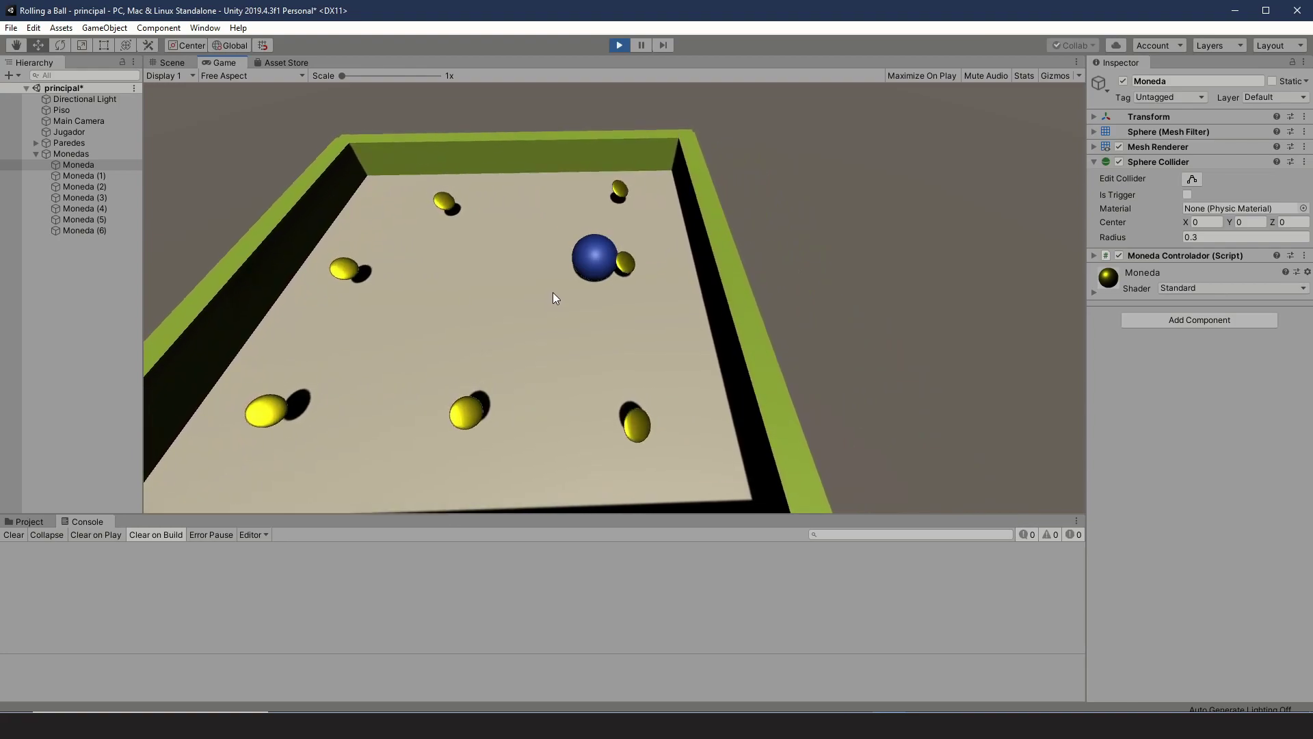
pyautogui.press('w')
pyautogui.press('a')
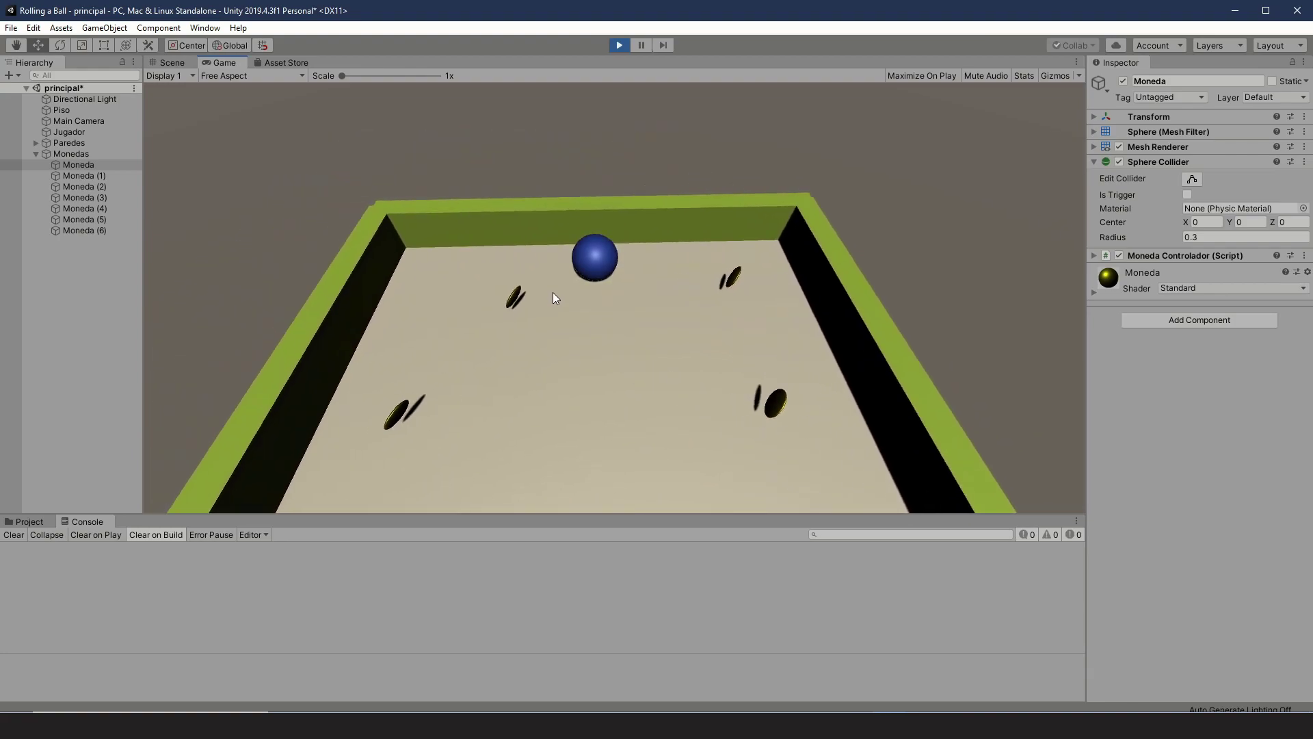
pyautogui.press('s')
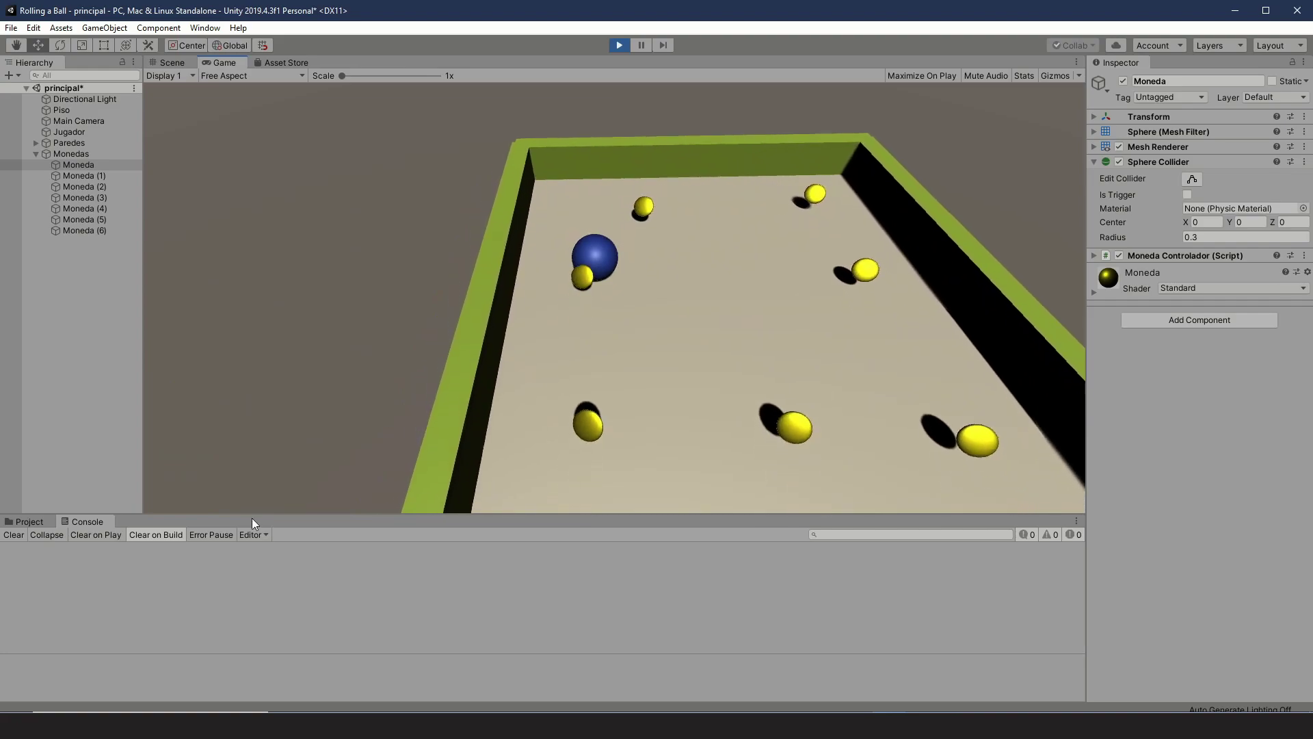
pyautogui.press('a')
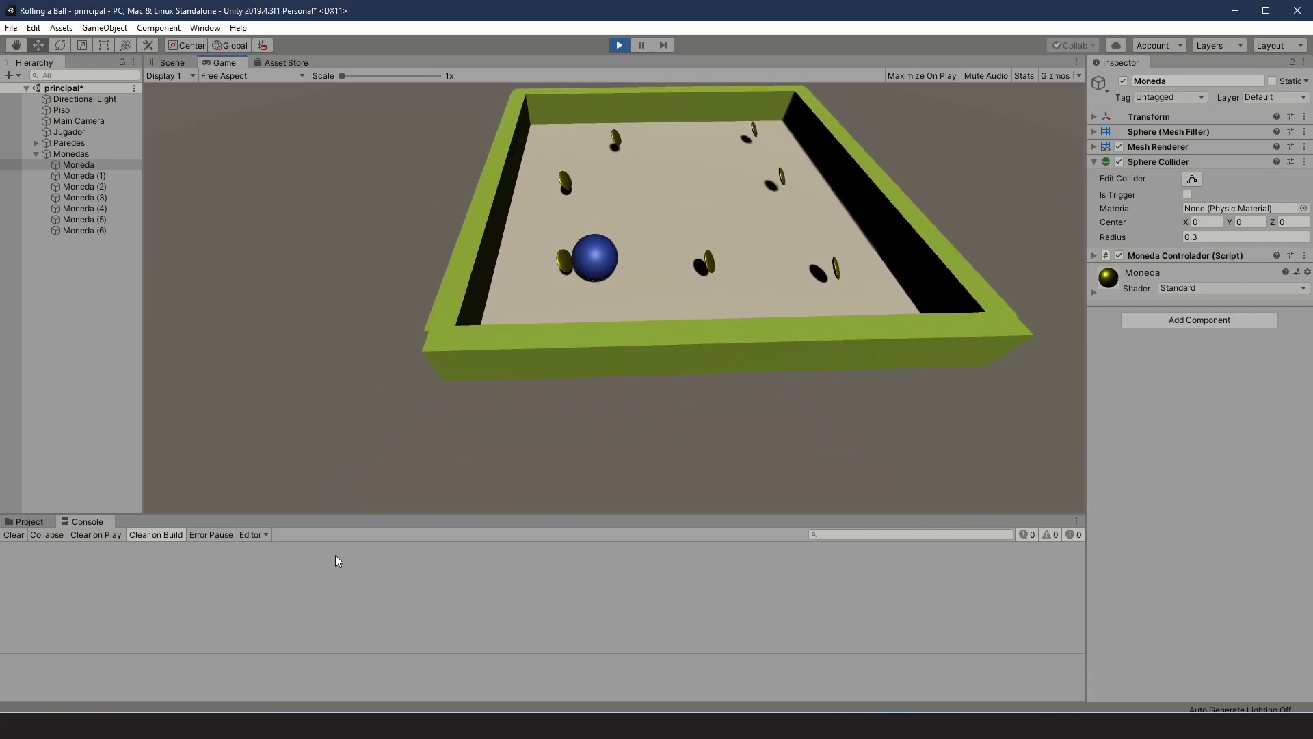
pyautogui.press('d')
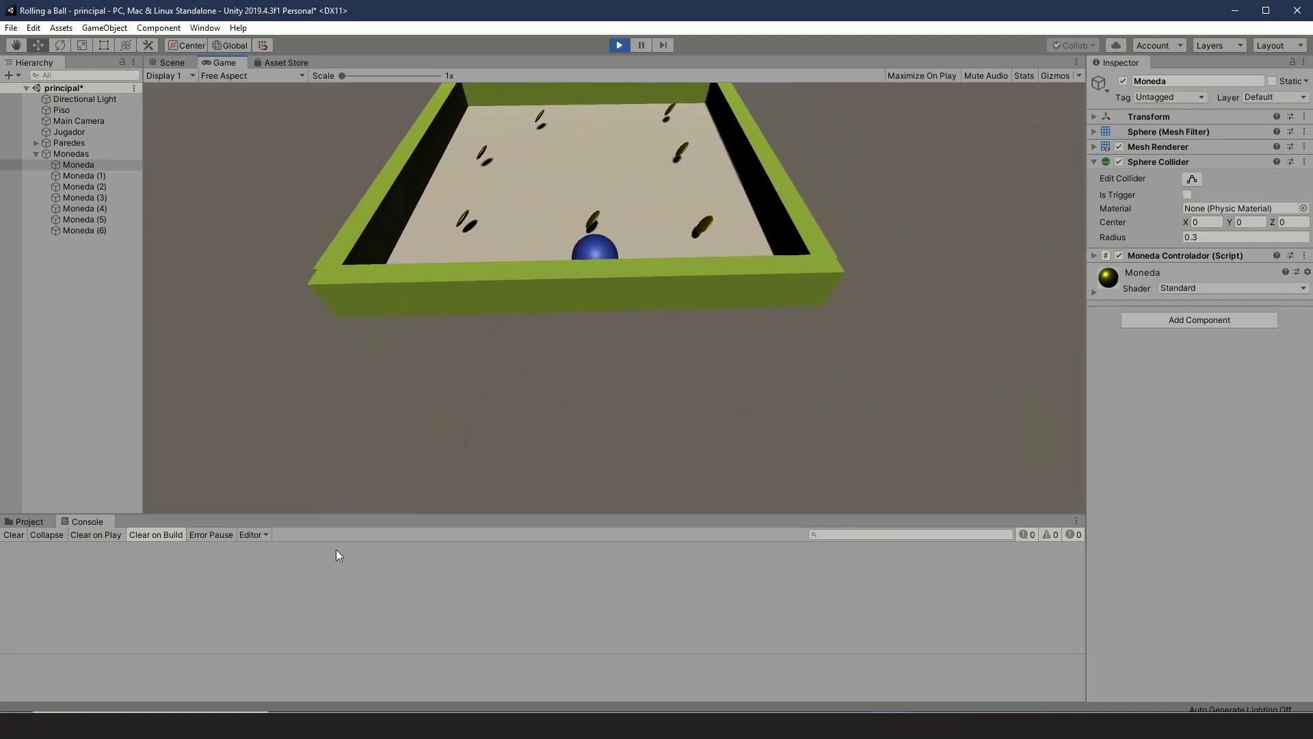
pyautogui.press('w')
pyautogui.press('a')
pyautogui.press('s')
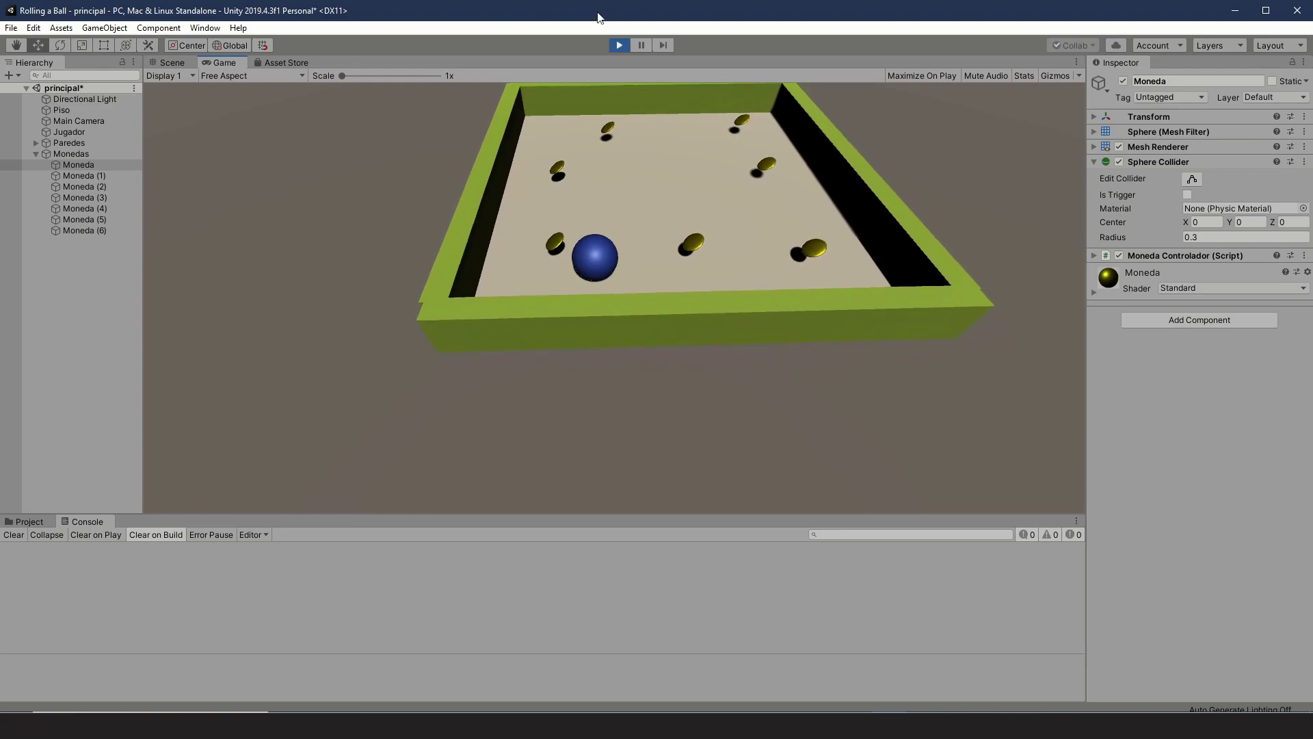
pyautogui.click(619, 45)
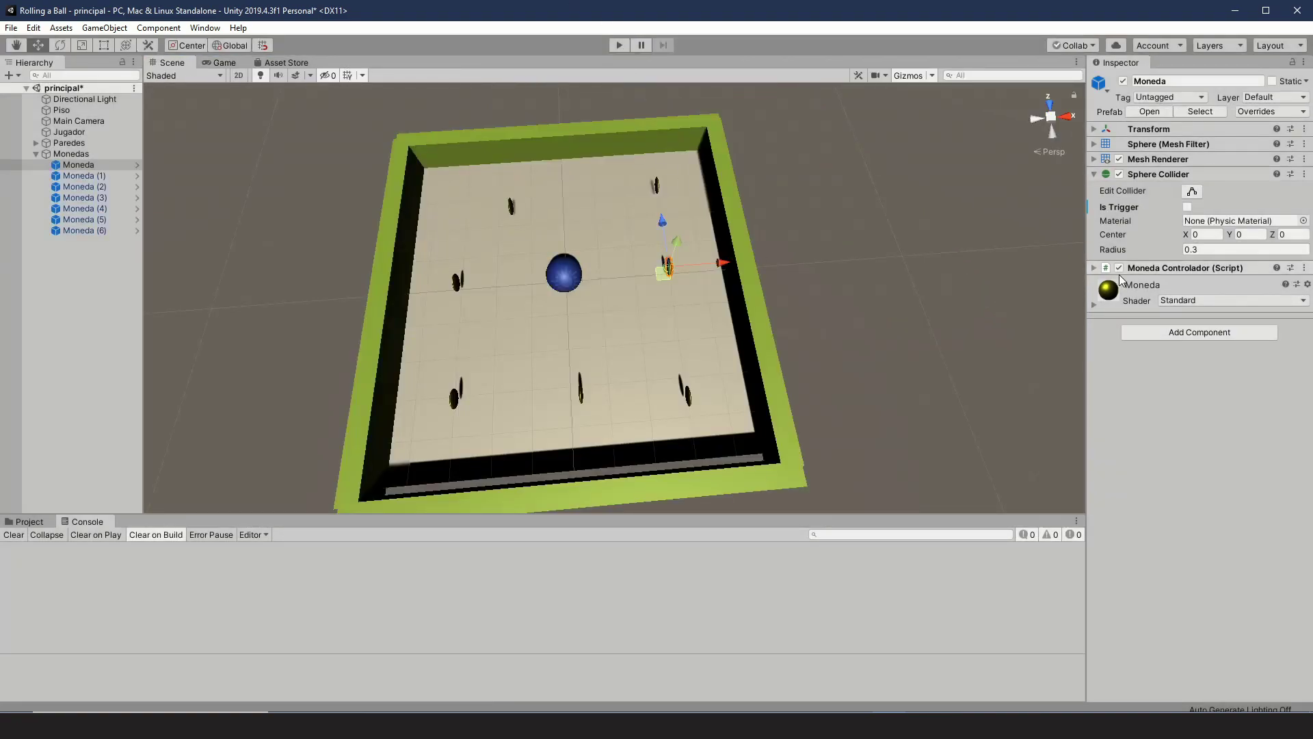
# Inspect Jugador's components and enable Is Trigger on the original Moneda's Sphere Collider
pyautogui.click(66, 132)
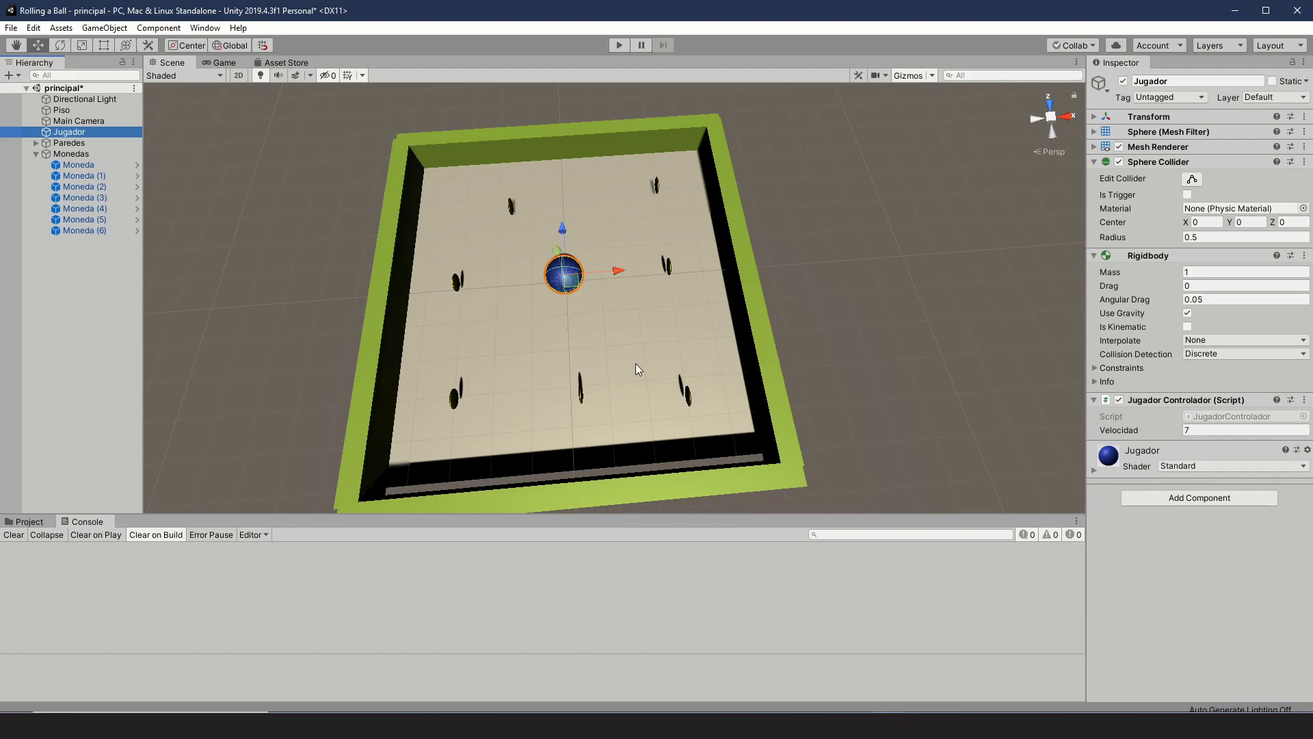
pyautogui.click(83, 164)
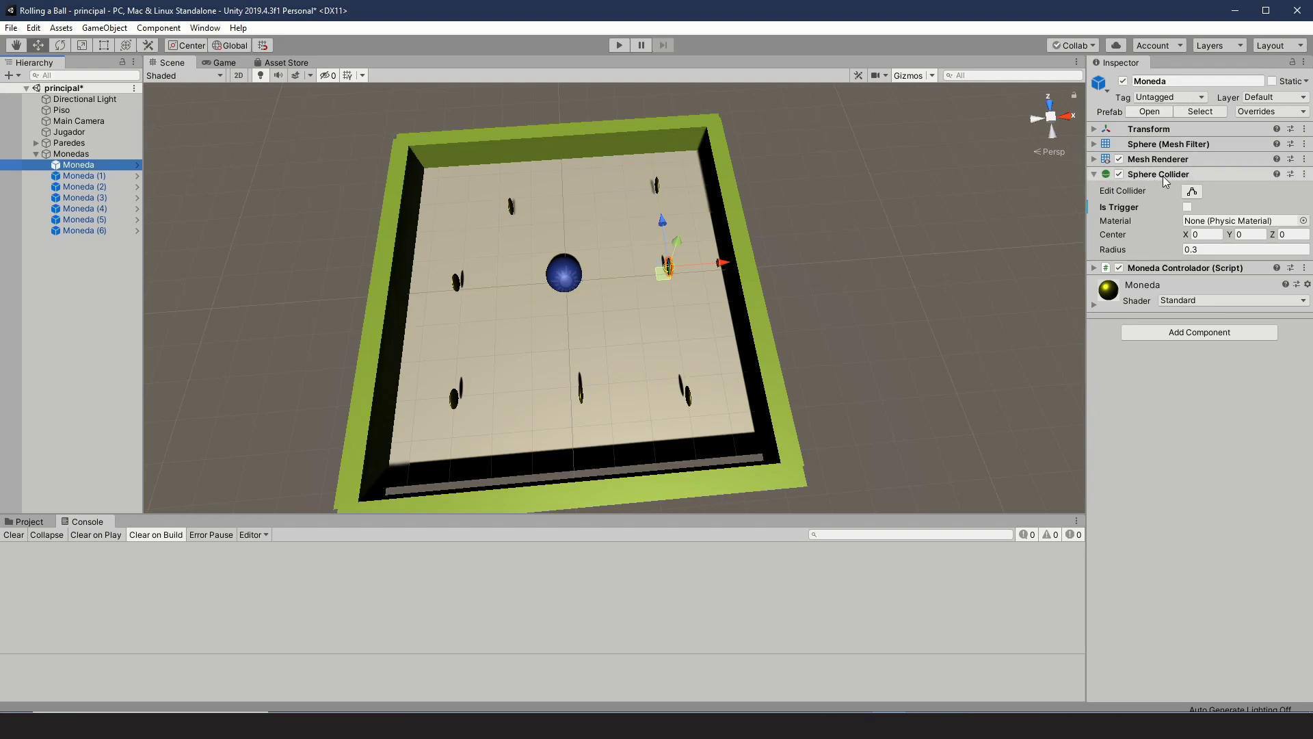
pyautogui.click(1188, 207)
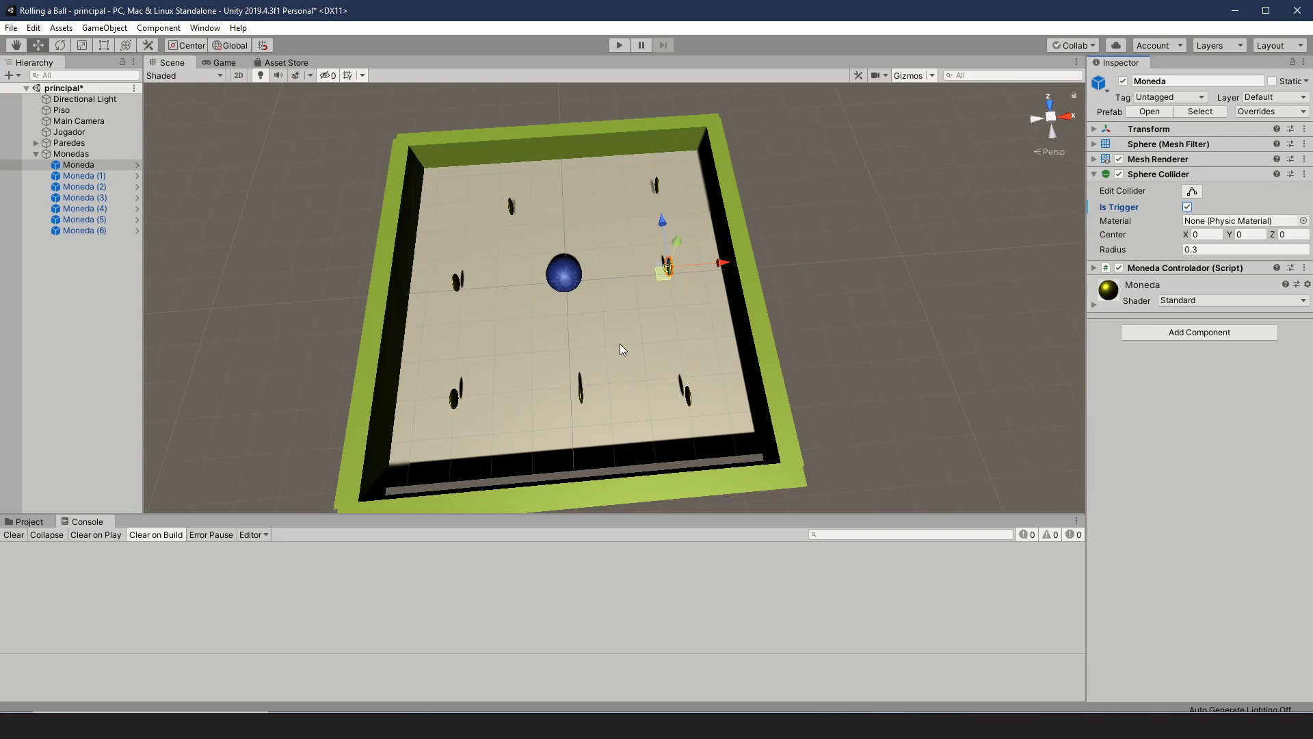
# Run the game, roll the ball back and forth through the trigger coin to test the collision message, and stop it
pyautogui.click(620, 46)
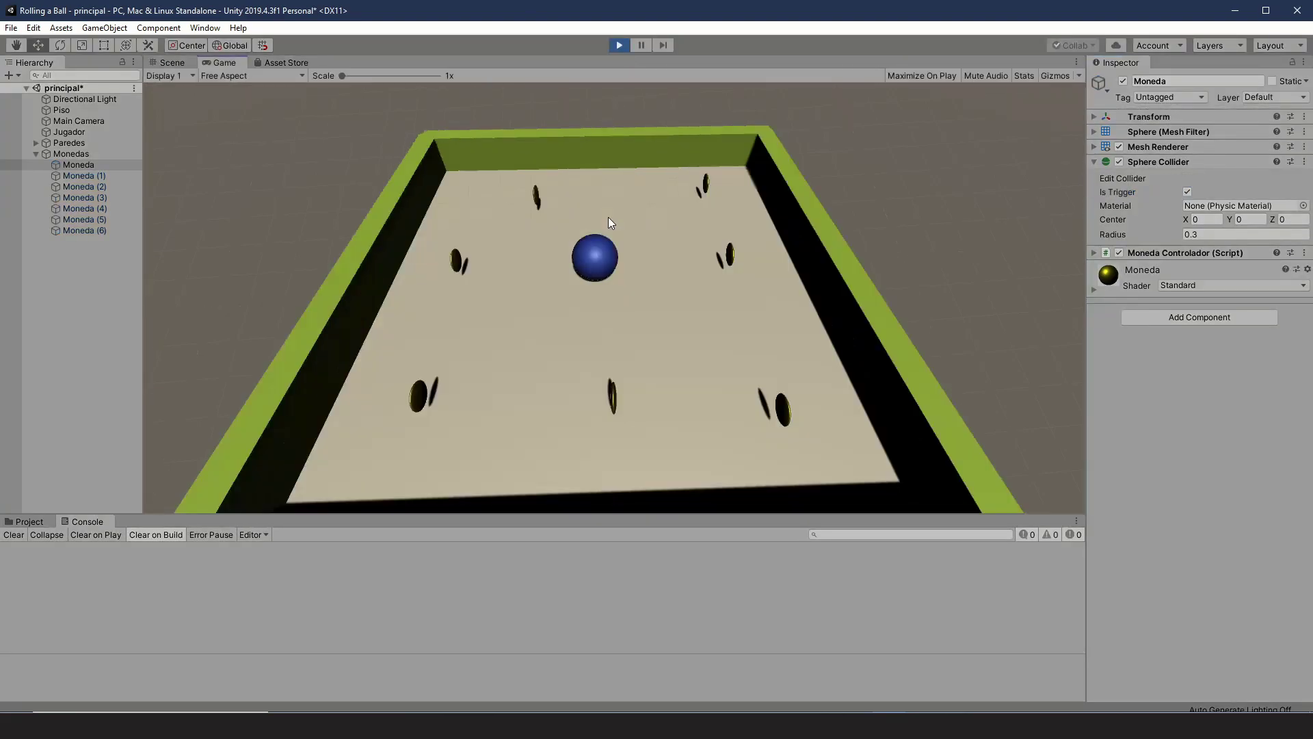
pyautogui.press('Right')
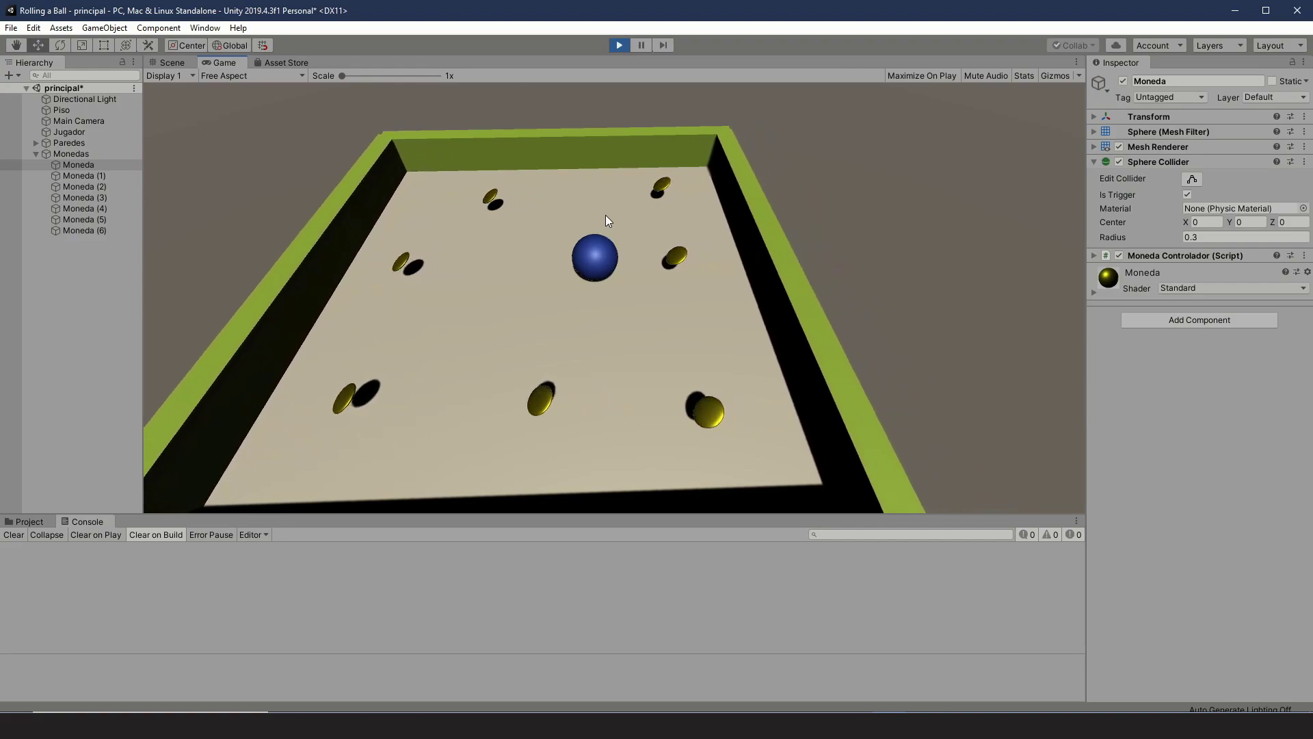
pyautogui.press('Left')
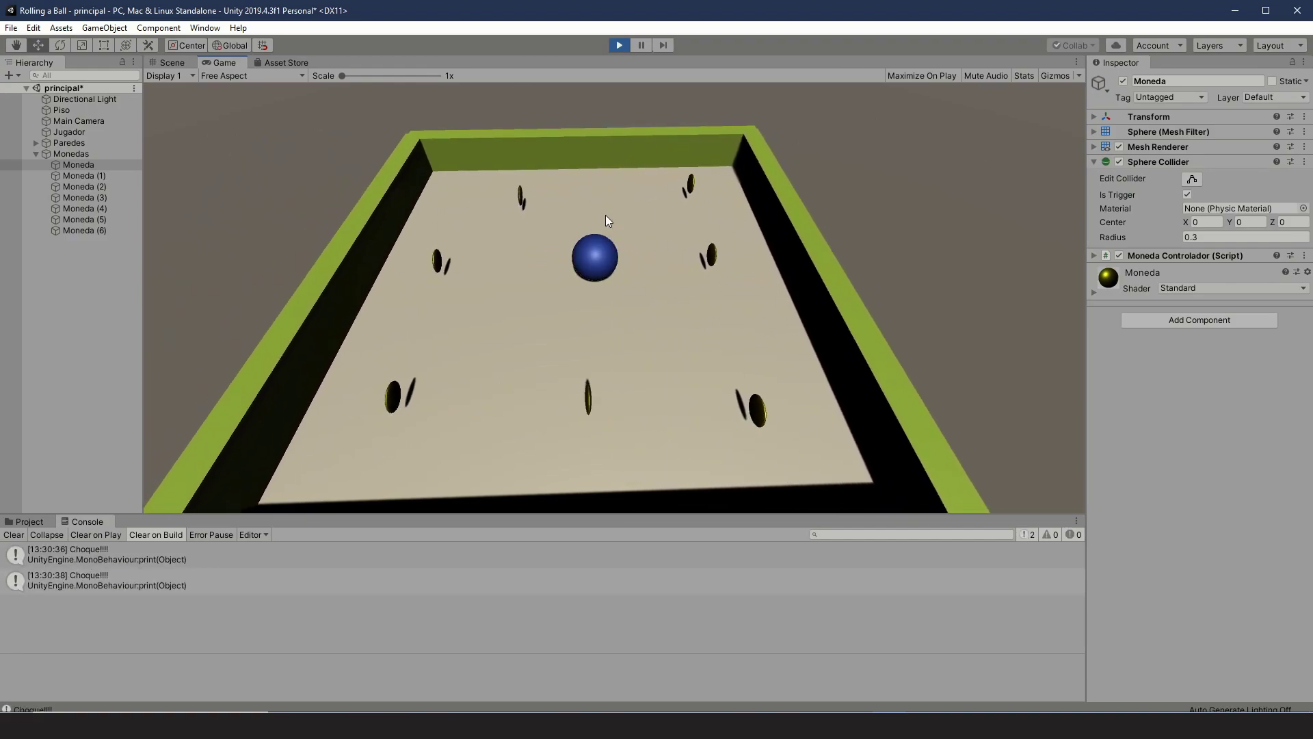
pyautogui.press('Right')
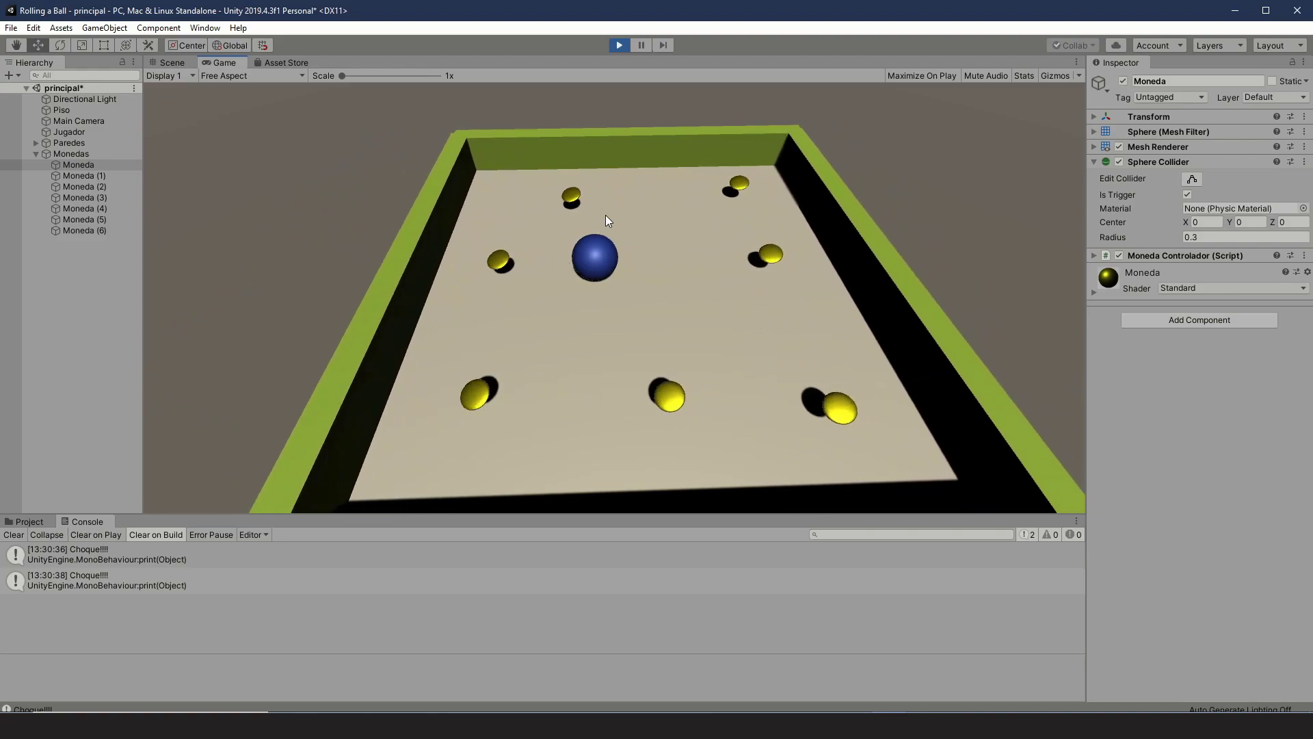
pyautogui.press('Left')
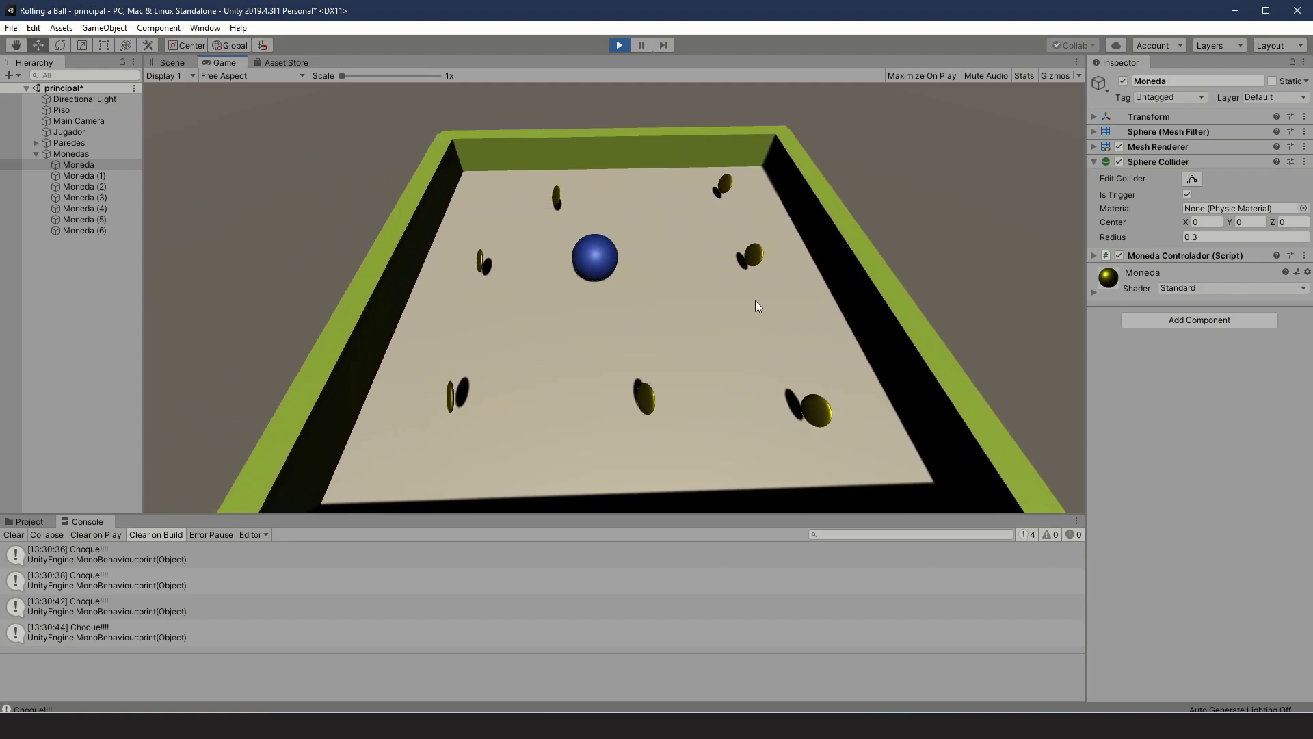
pyautogui.press('Right')
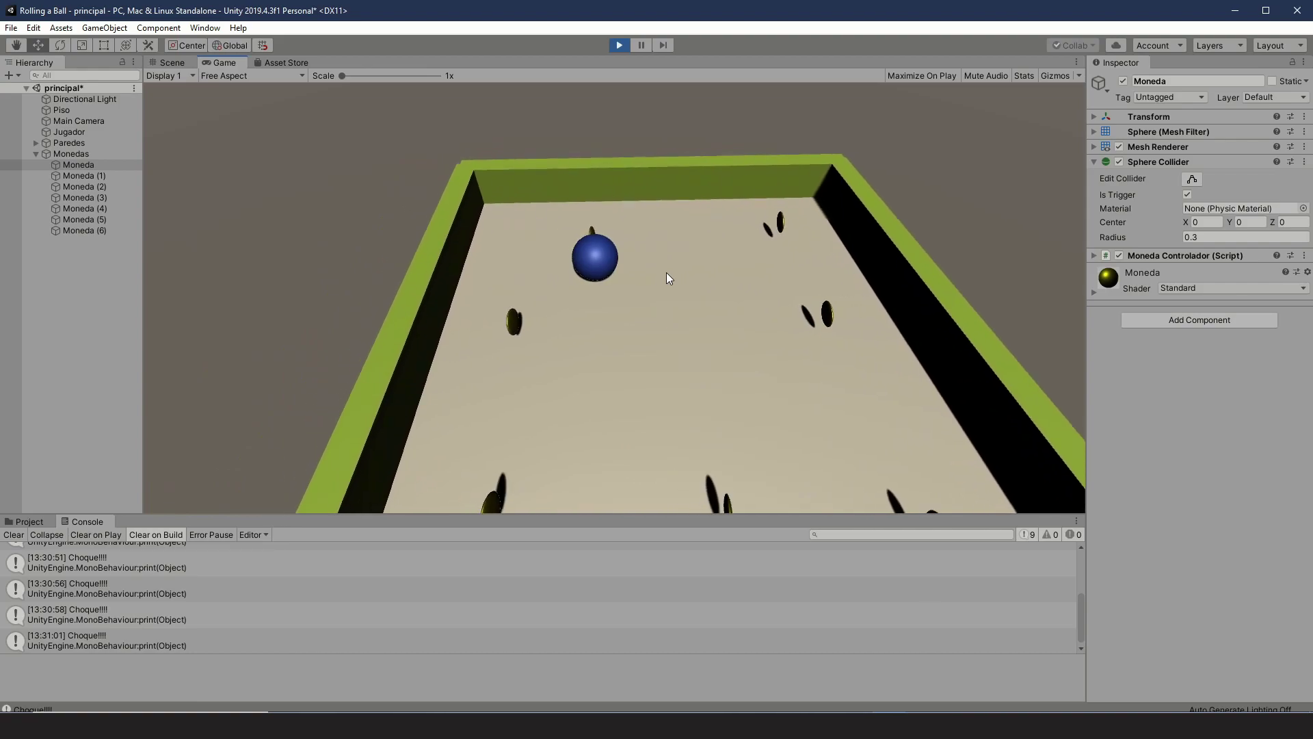
pyautogui.click(620, 45)
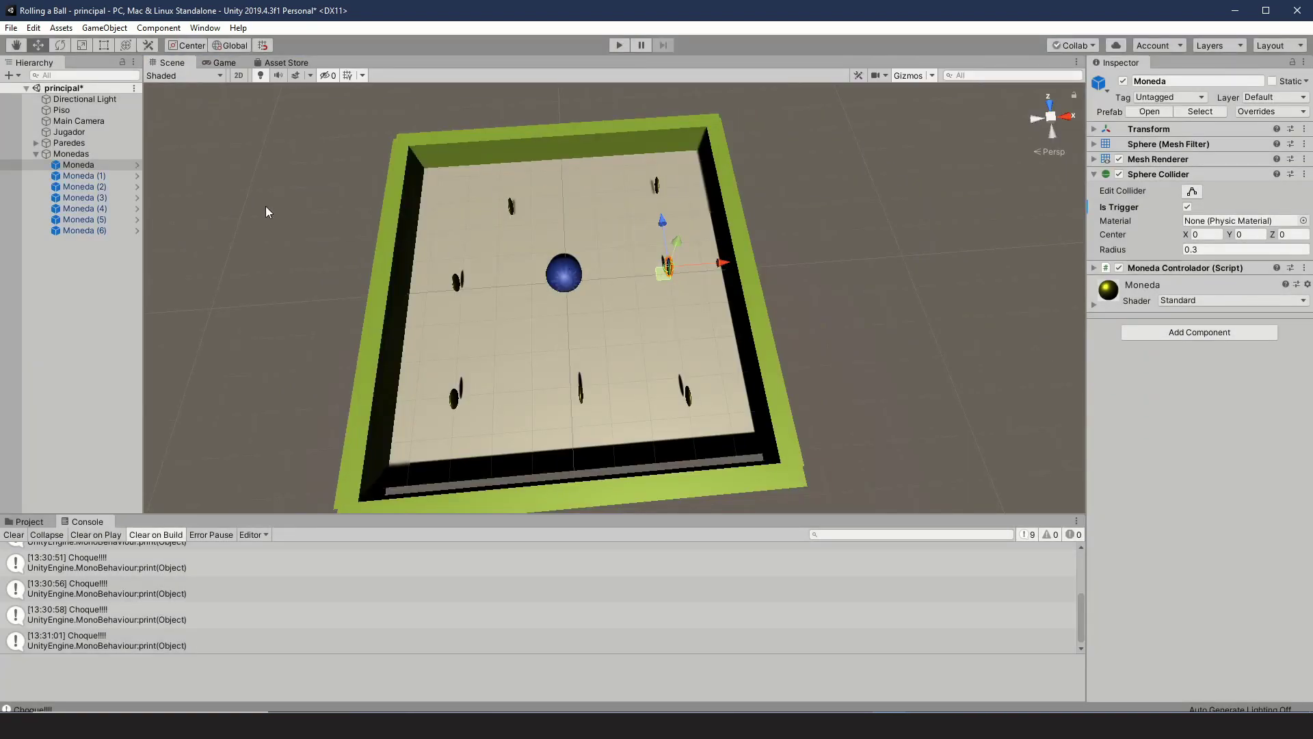
# Apply all overrides of the original Moneda, including its trigger Sphere Collider, to the Moneda prefab
pyautogui.click(82, 176)
pyautogui.click(80, 165)
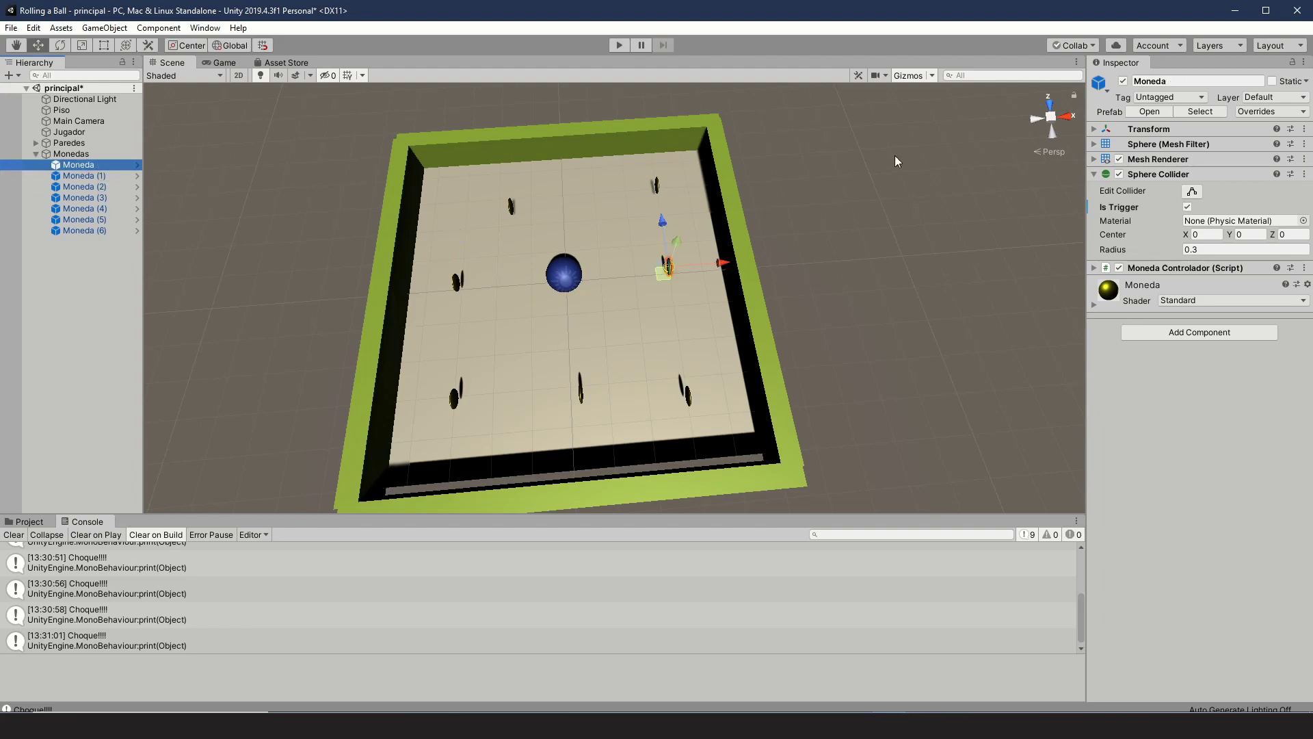
pyautogui.click(1277, 111)
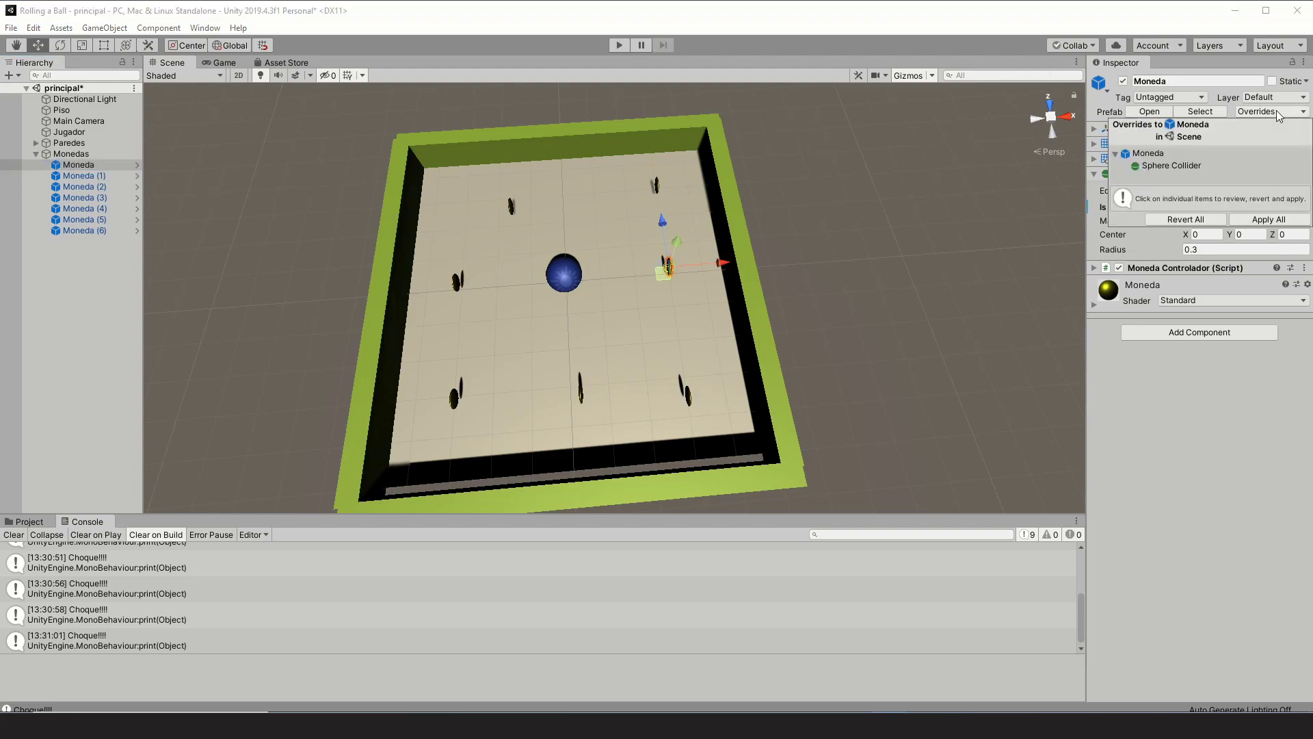
pyautogui.click(1266, 220)
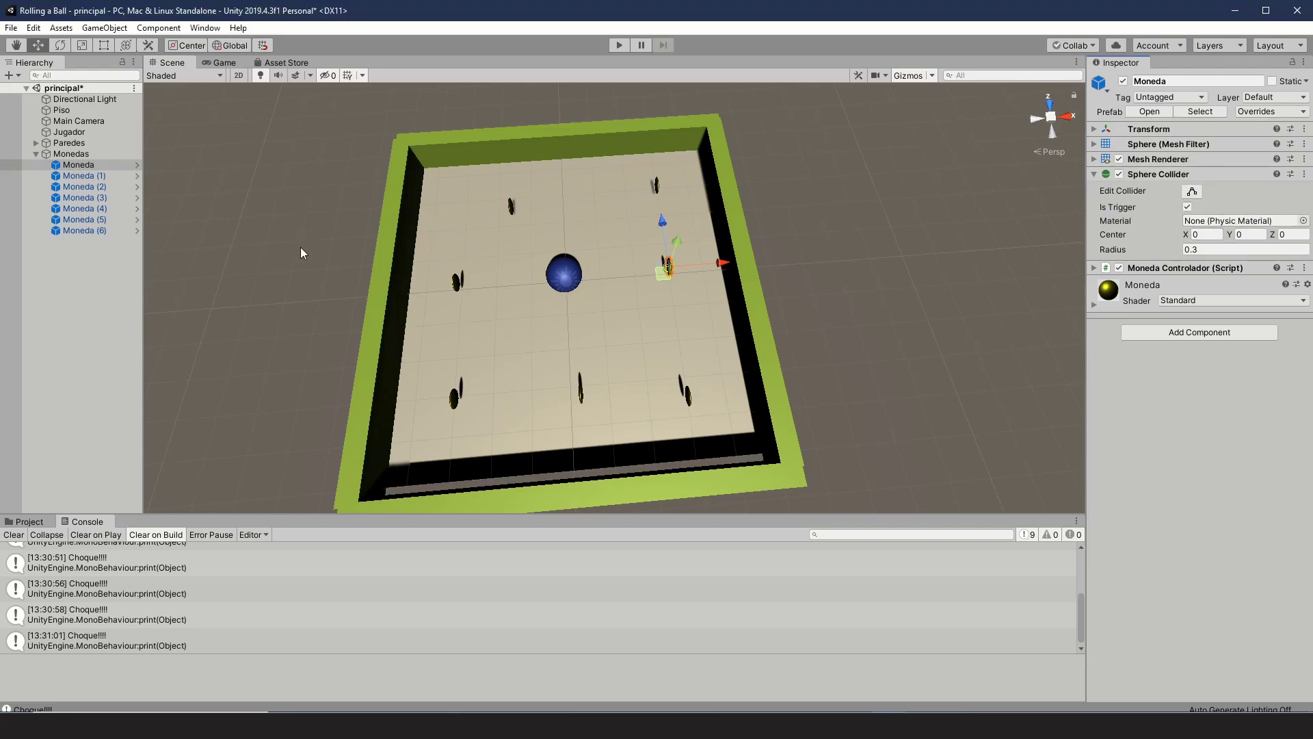
# Run the game and roll the ball through the coins to test the trigger message on every coin
pyautogui.click(613, 45)
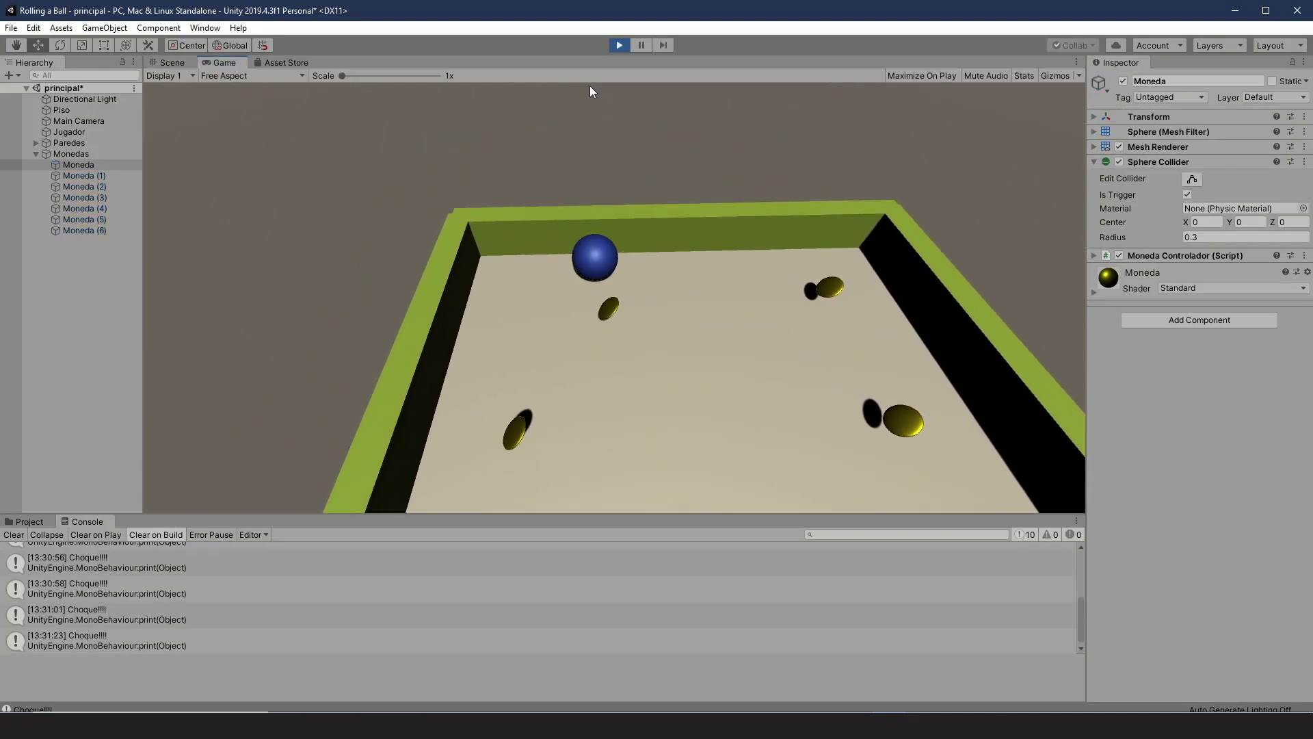
pyautogui.press('Down')
pyautogui.press('Right')
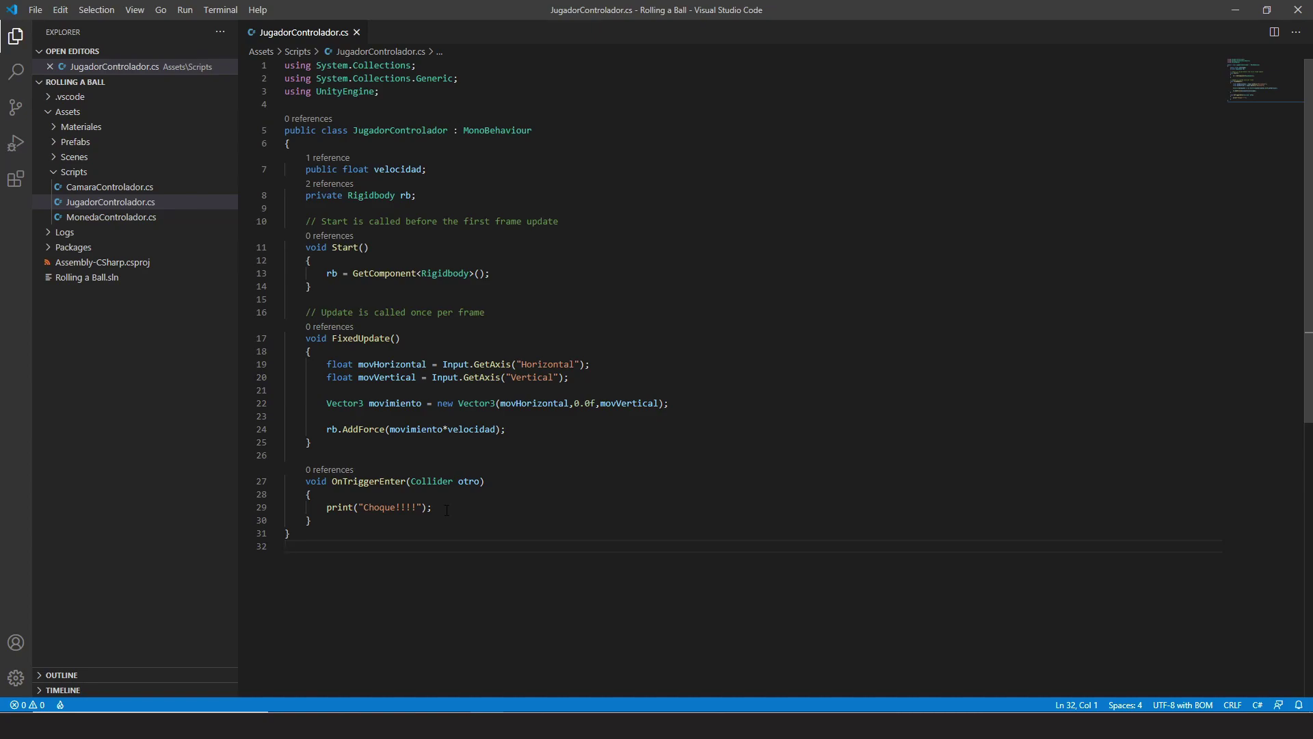
# In JugadorControlador.cs, replace the print statement in OnTriggerEnter with Destroy(otro.gameObject); and save the script
pyautogui.moveTo(446, 510); pyautogui.dragTo(327, 506)
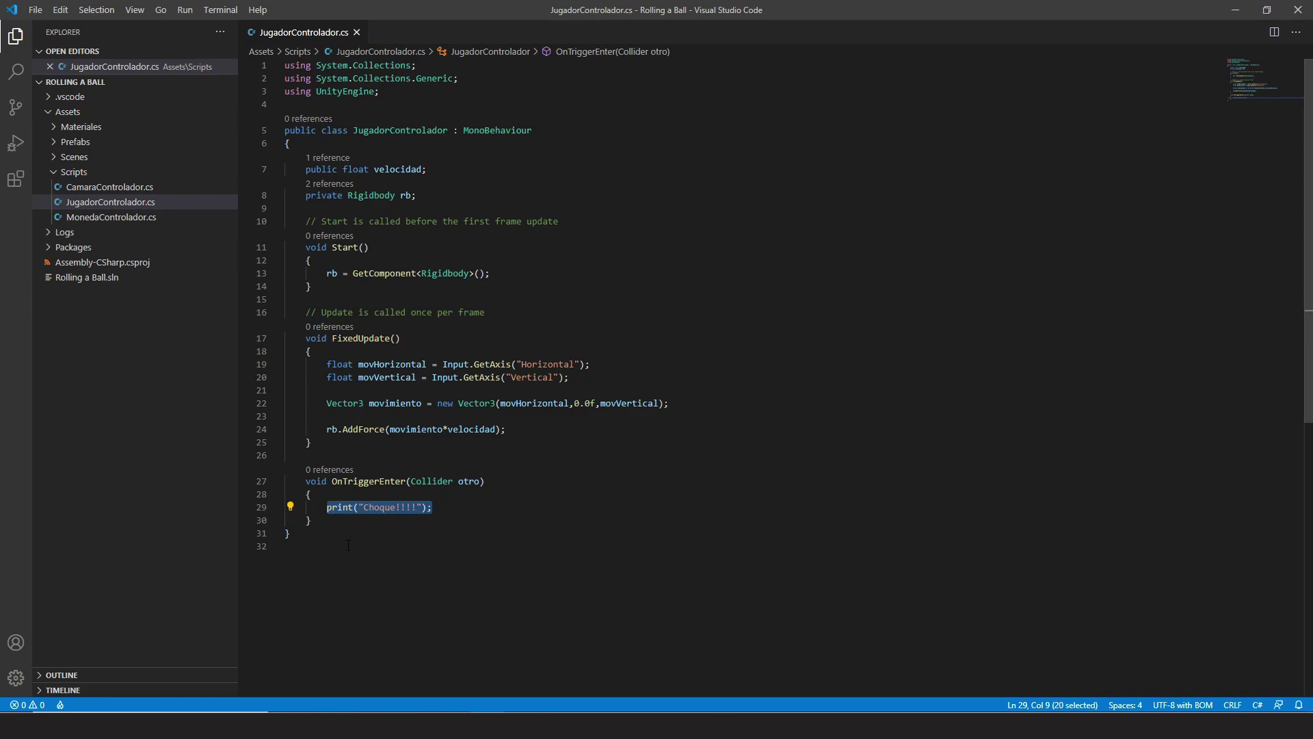
pyautogui.write('Destro')
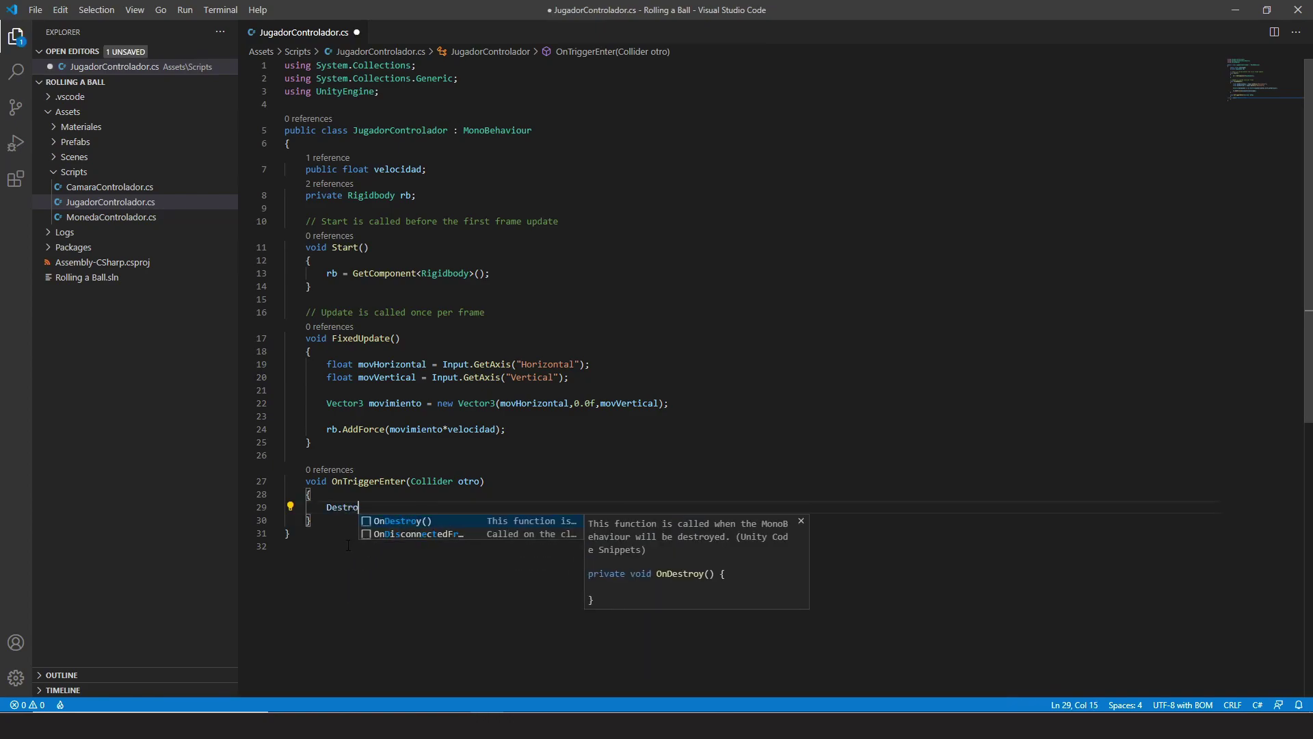
pyautogui.write('y')
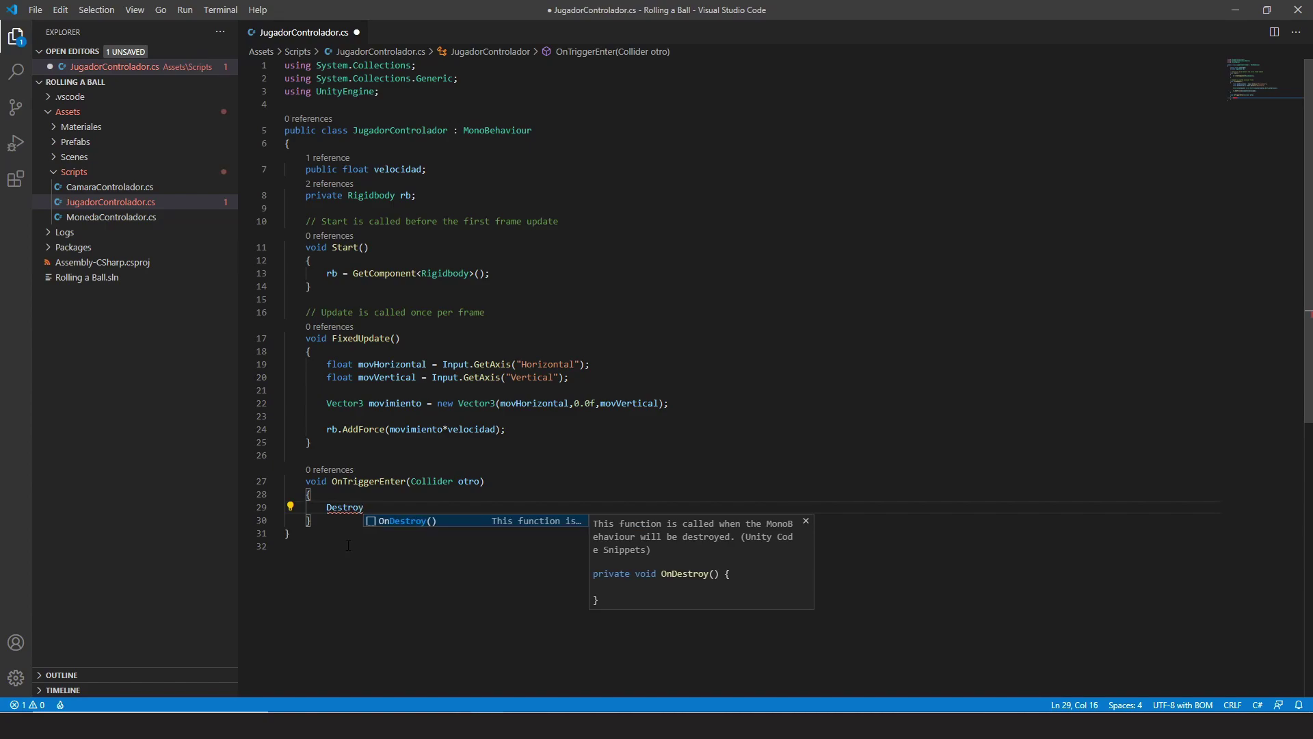
pyautogui.write('(')
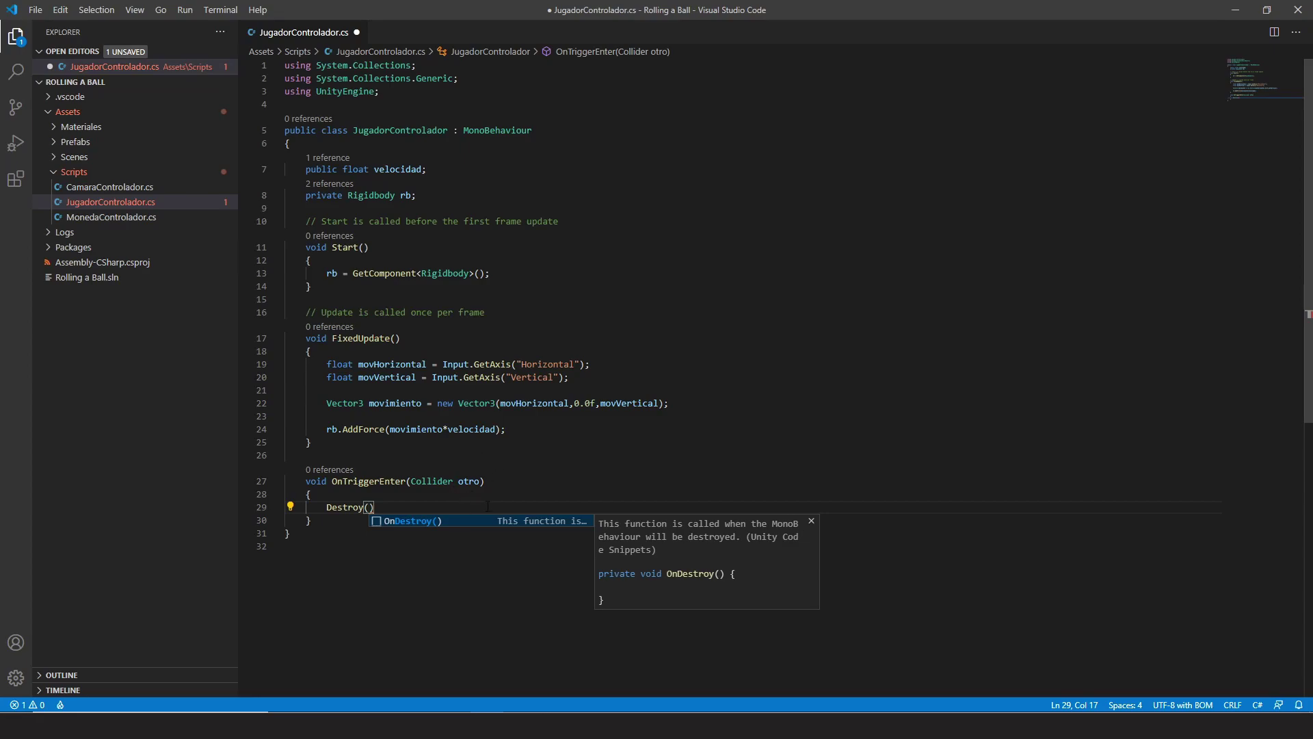
pyautogui.write('otro')
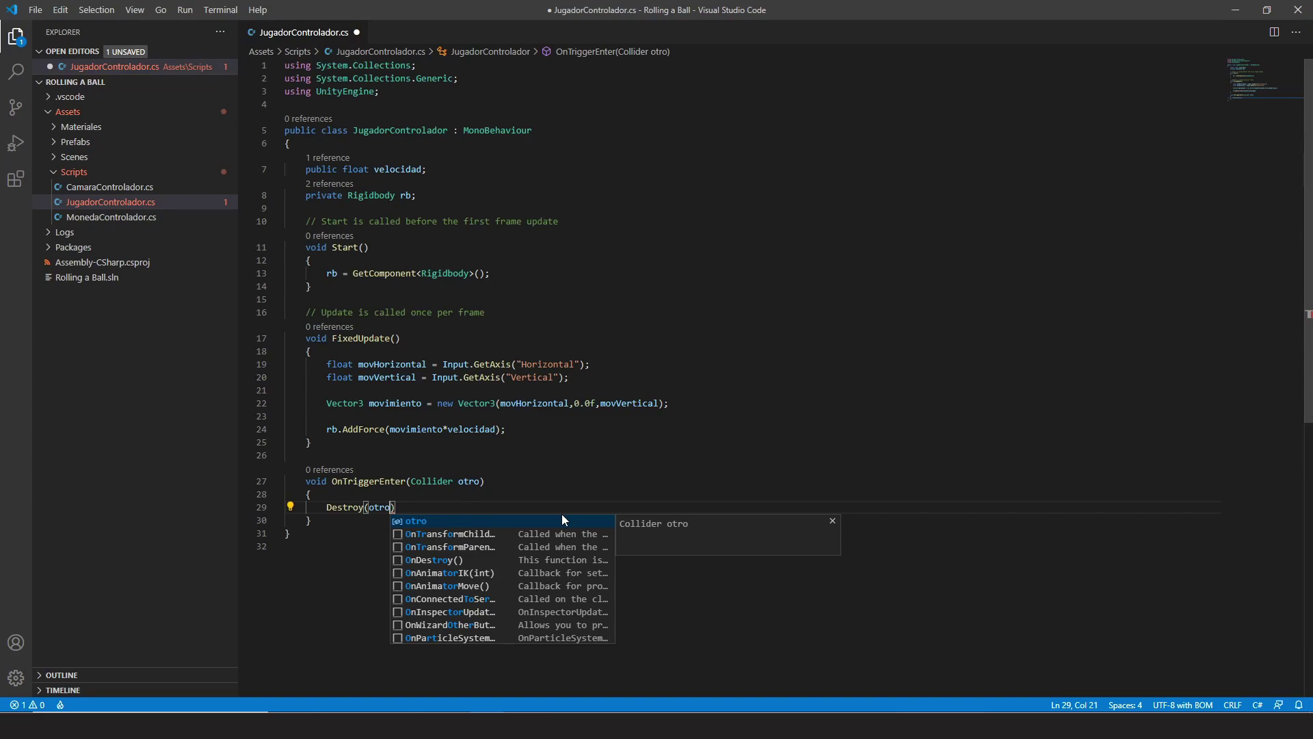
pyautogui.write('.')
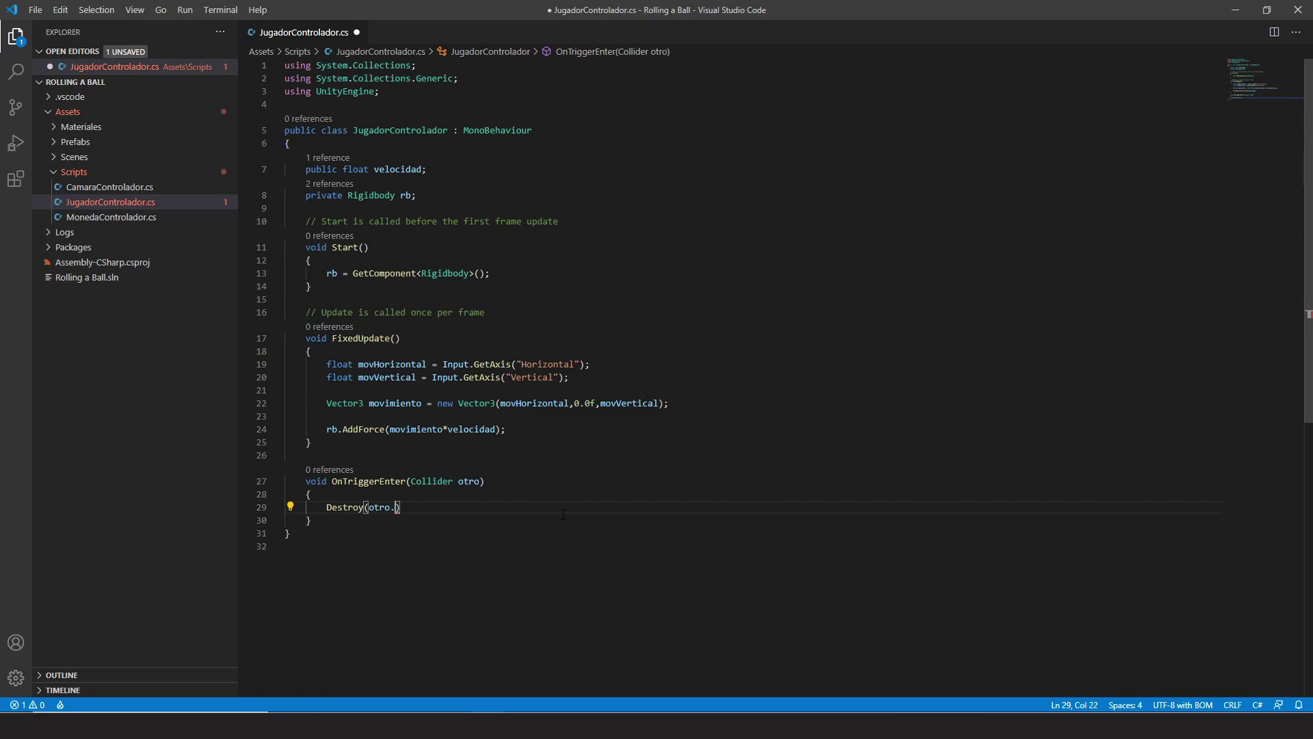
pyautogui.write('gameObject')
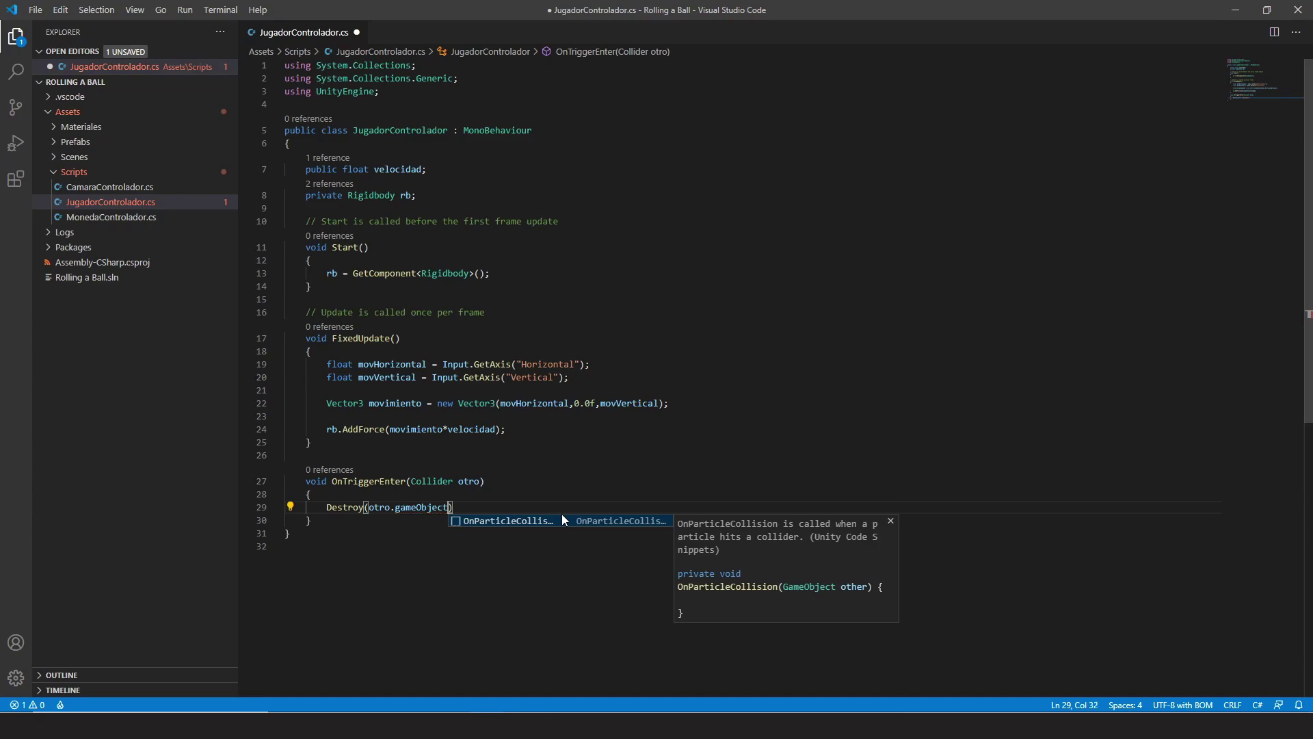
pyautogui.write(');')
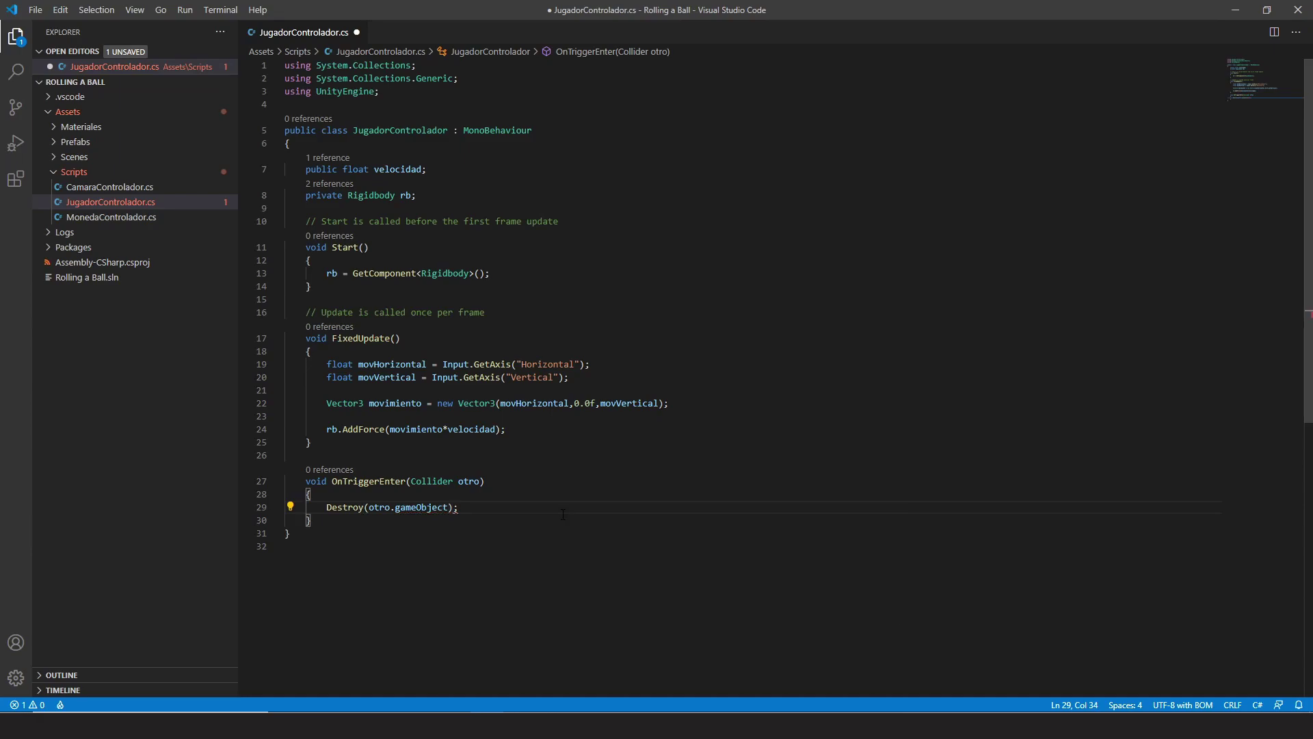
pyautogui.click(342, 512)
pyautogui.hotkey('ctrl', 's')
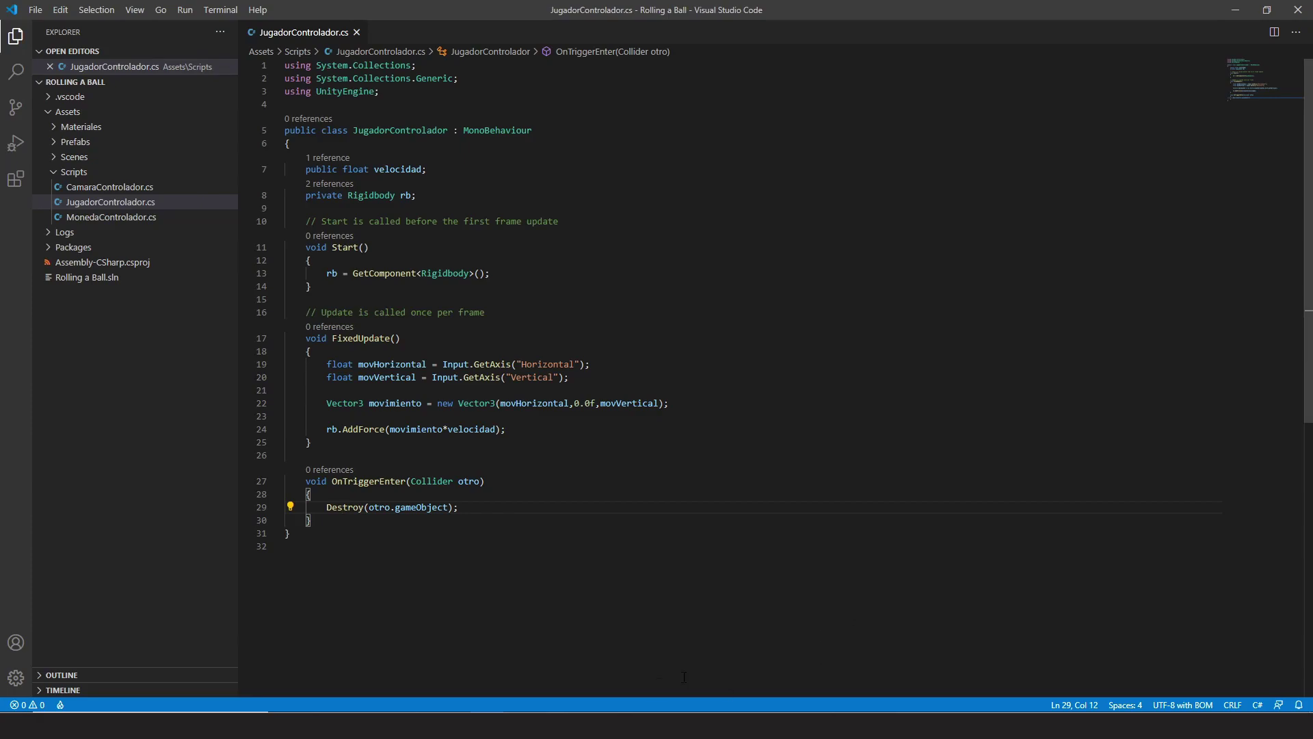
# Switch to the Unity editor, run the game, roll the ball through all the coins to test their destruction, and stop it
pyautogui.hotkey('alt', 'Tab')
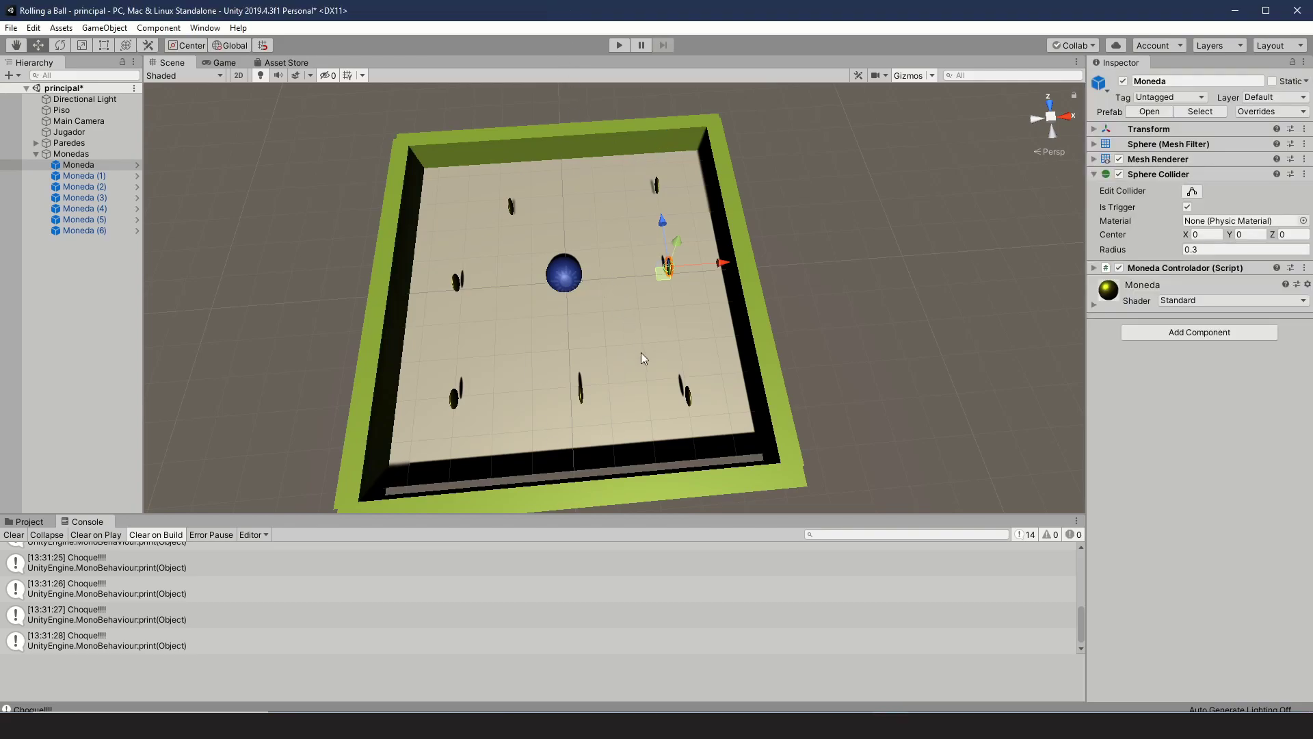
pyautogui.click(620, 46)
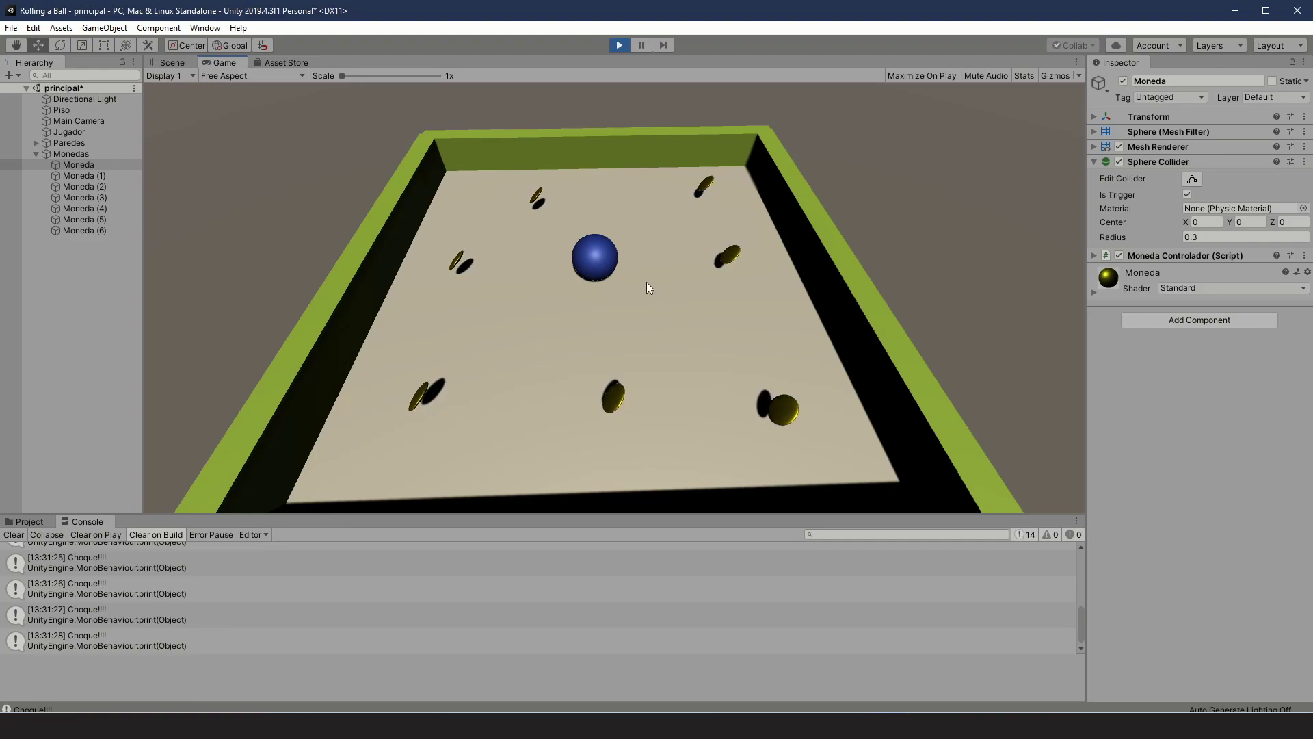
pyautogui.press('Right')
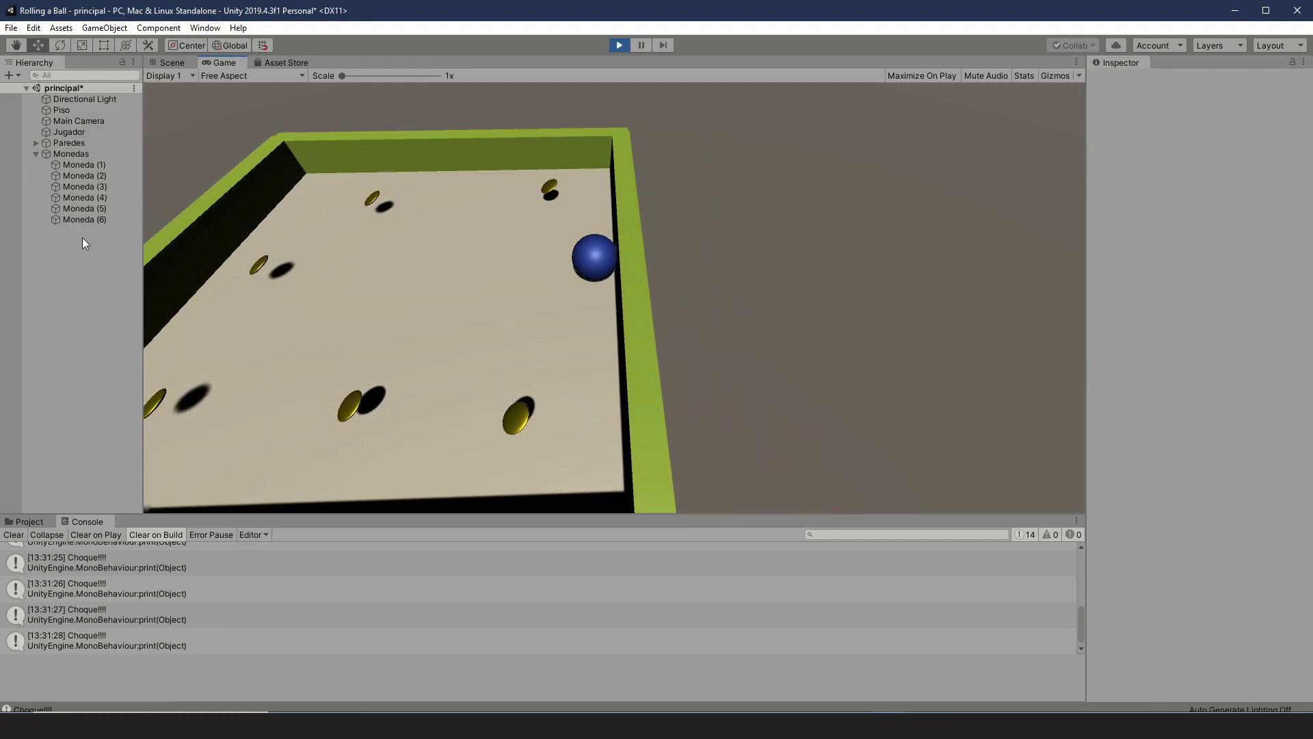
pyautogui.press('Left')
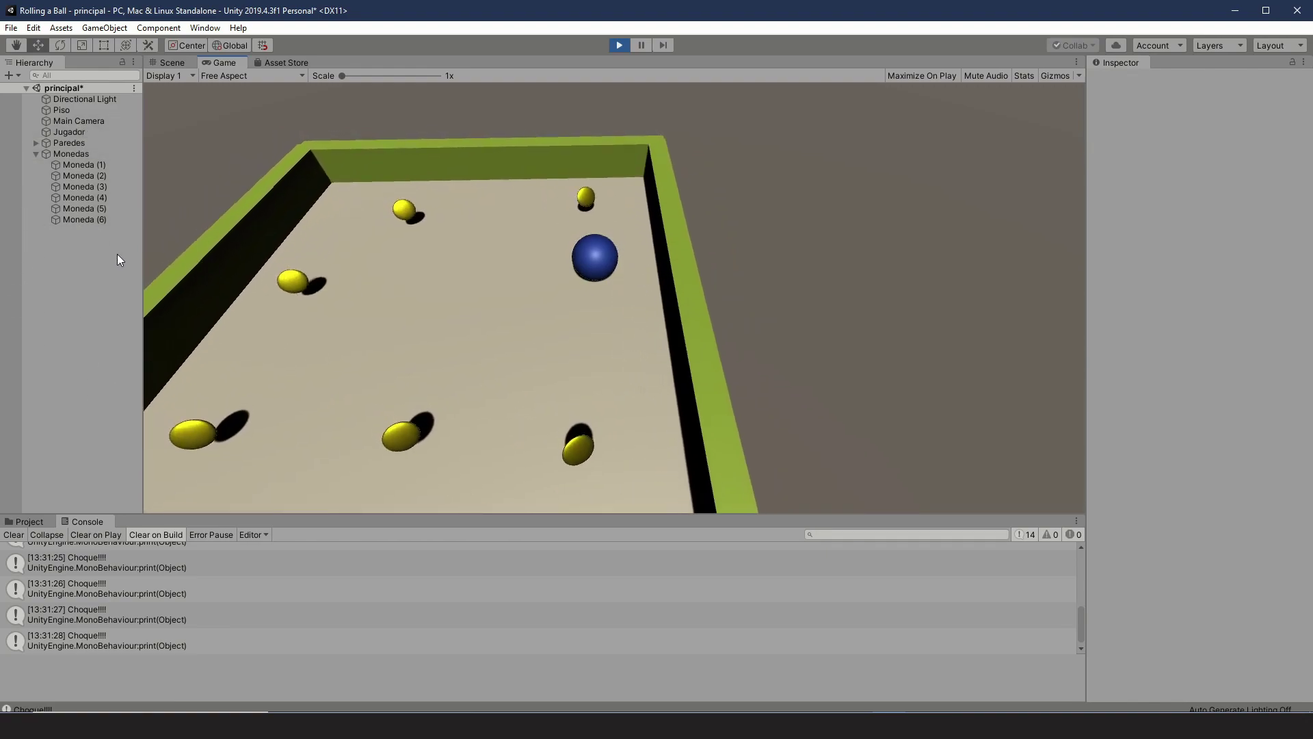
pyautogui.press('Left')
pyautogui.press('Down')
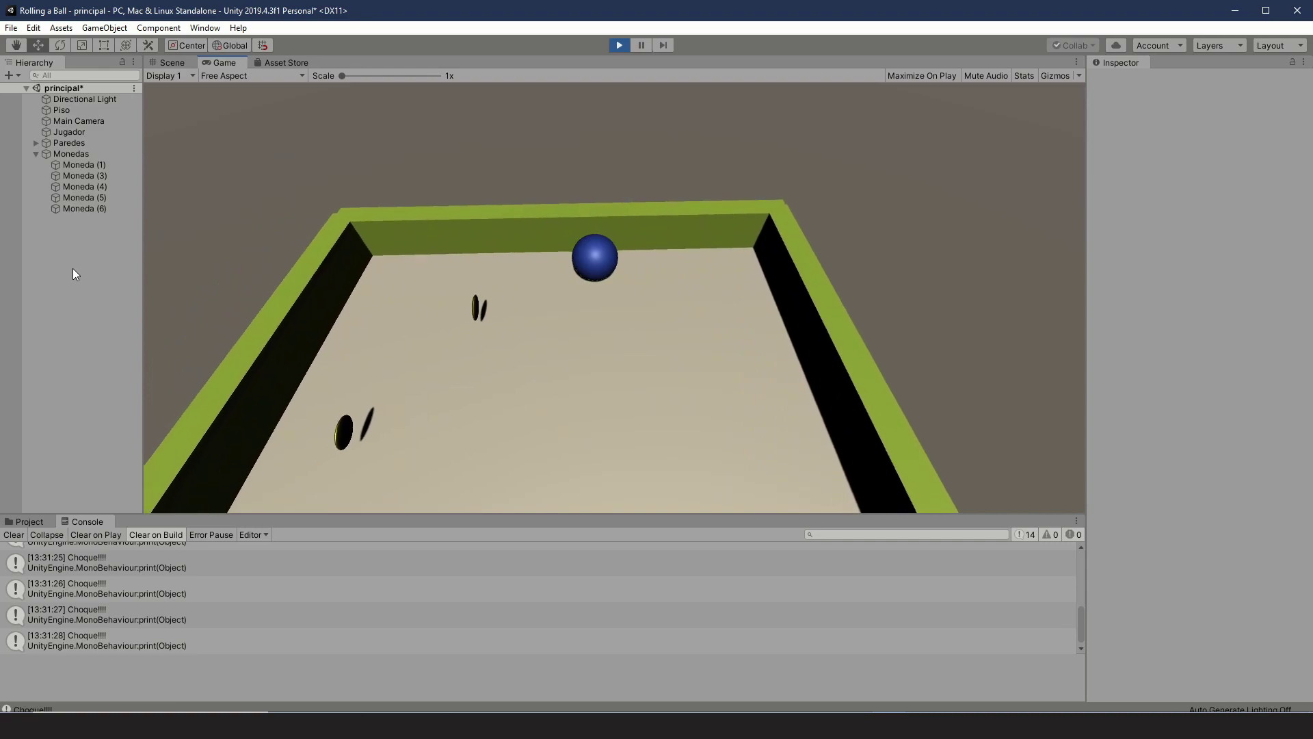
pyautogui.press('Right')
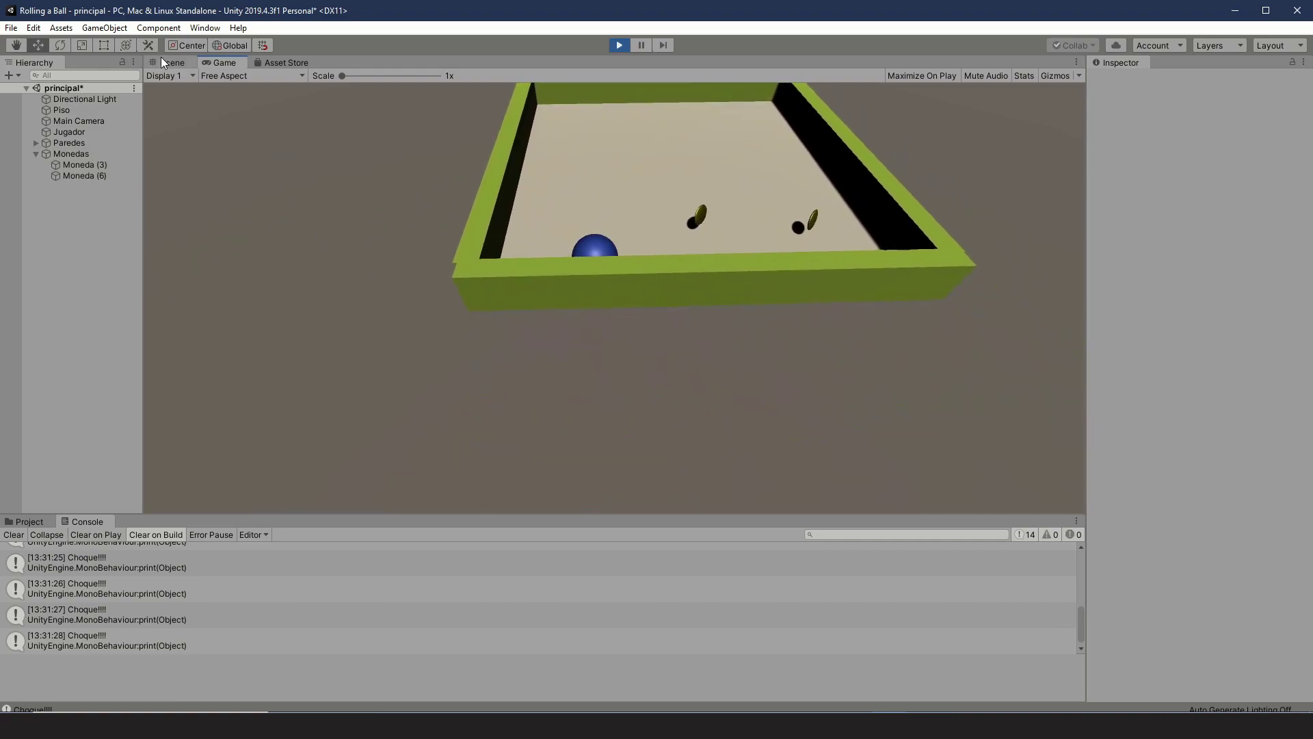
pyautogui.press('Up')
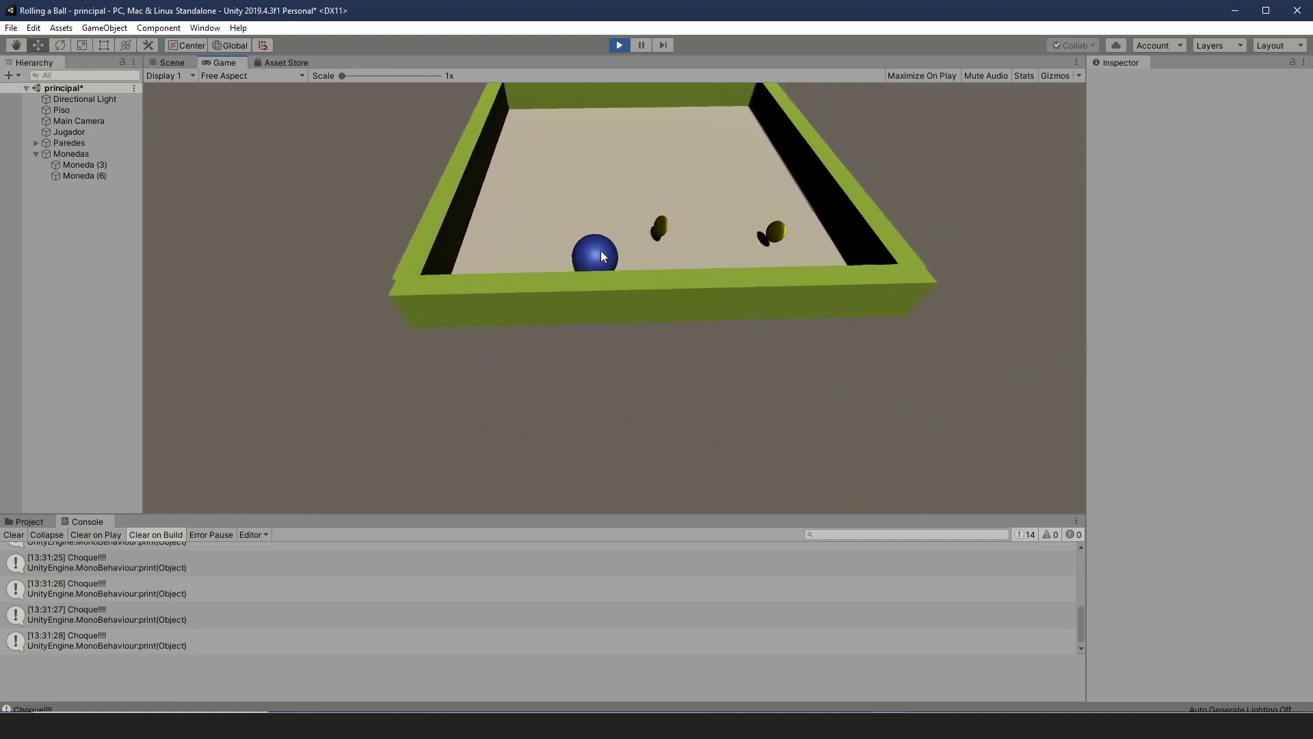
pyautogui.press('Right')
pyautogui.press('Down')
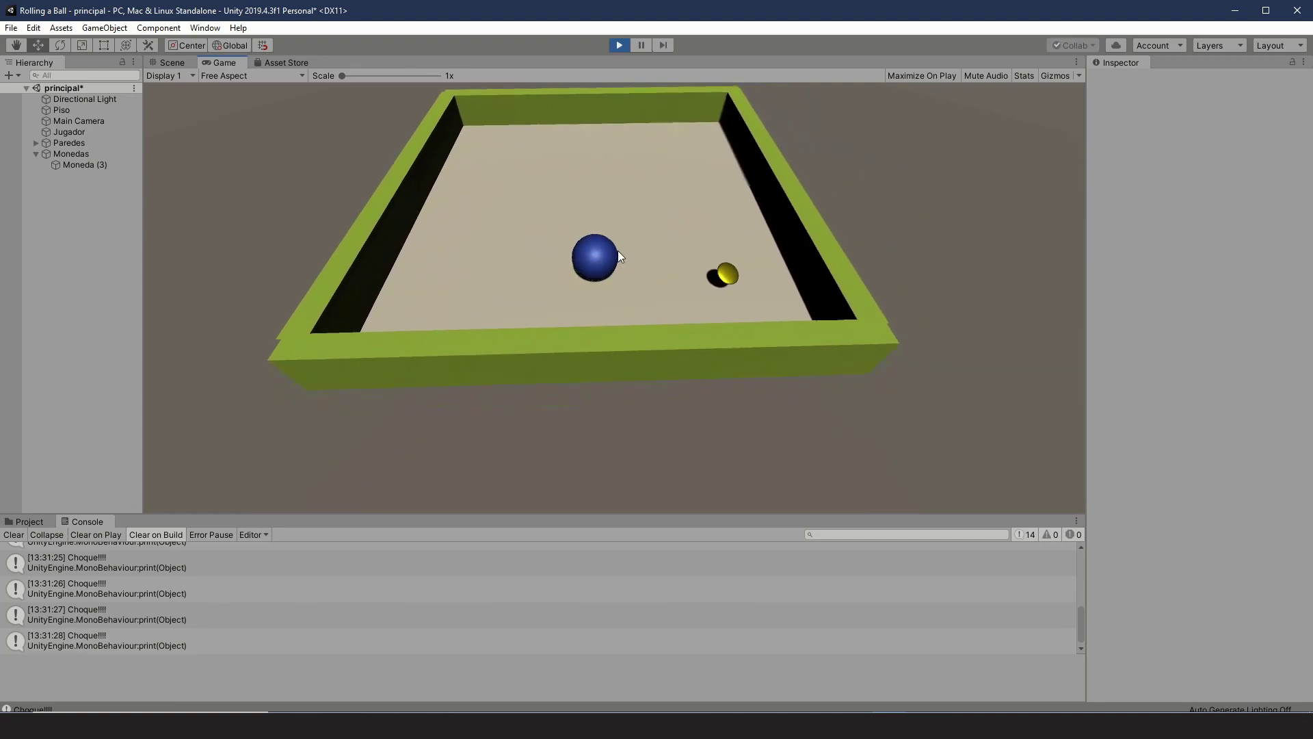
pyautogui.press('Up')
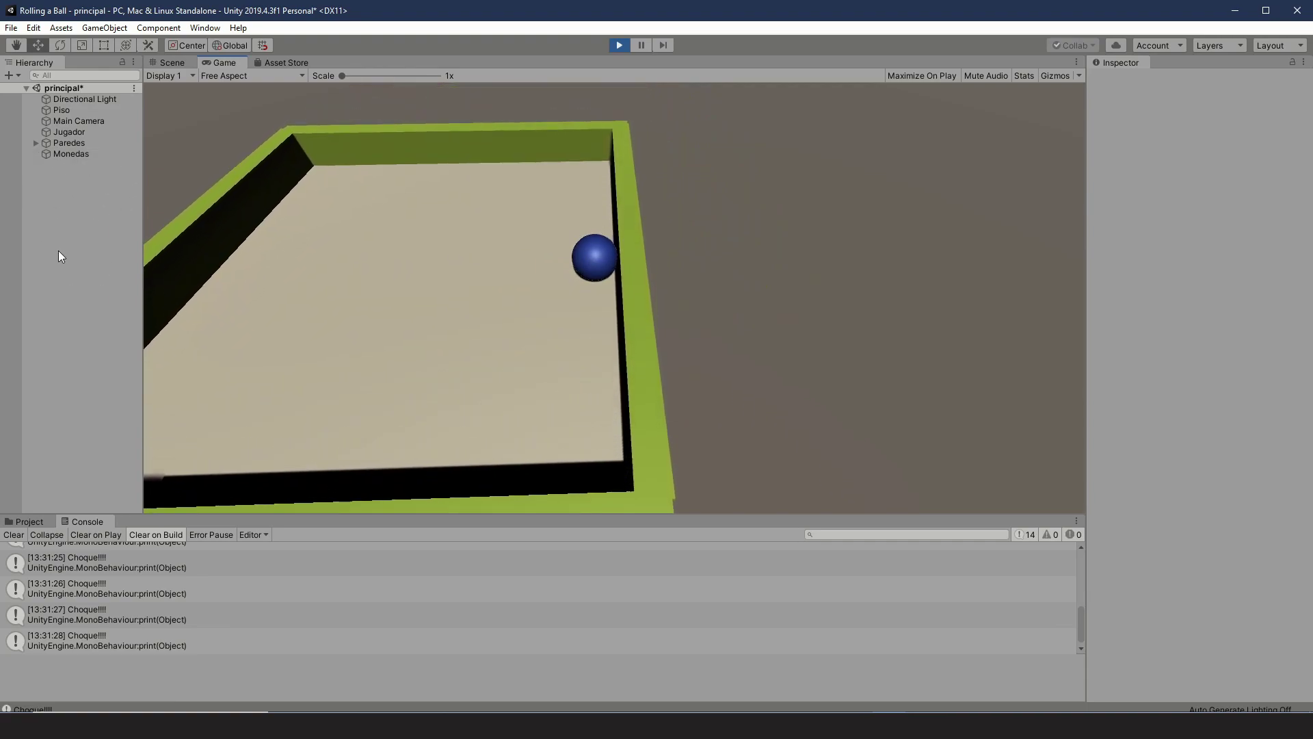
pyautogui.click(620, 45)
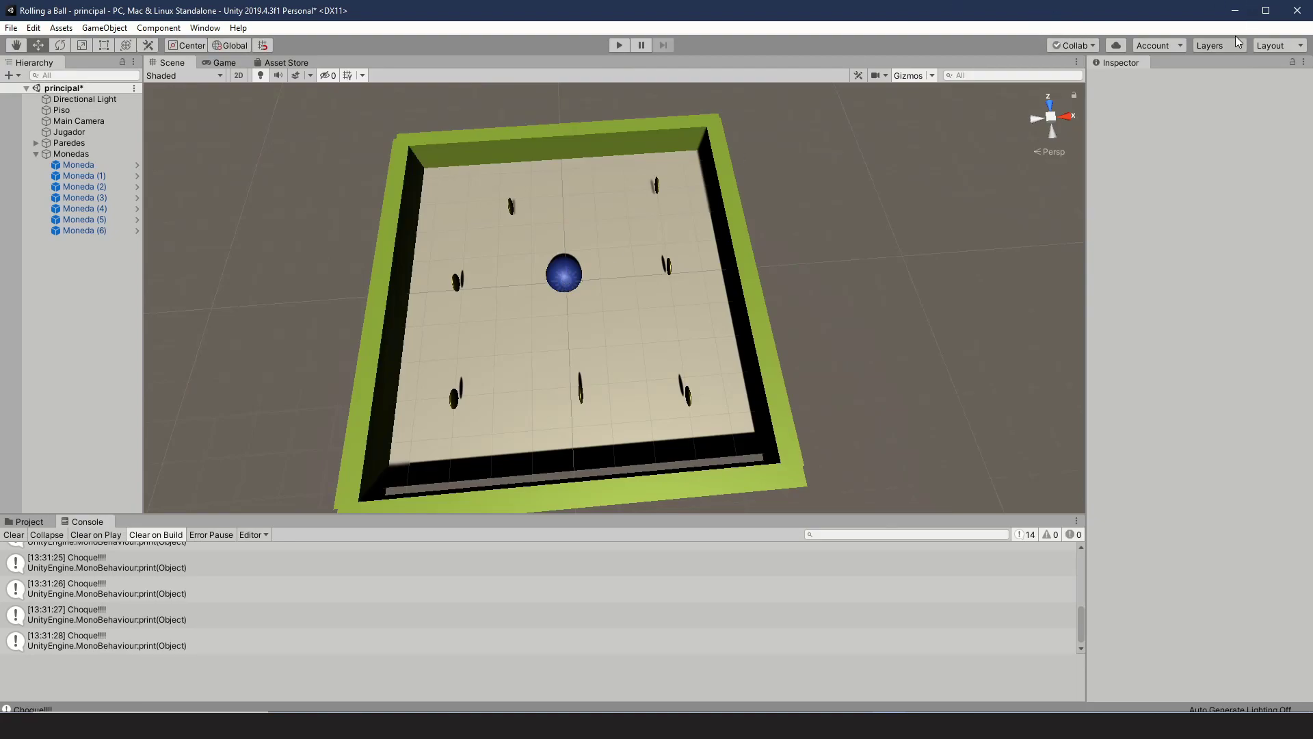
# Return to JugadorControlador.cs in Visual Studio Code and remove the Destroy call in front of otro.gameObject in OnTriggerEnter
pyautogui.click(1234, 11)
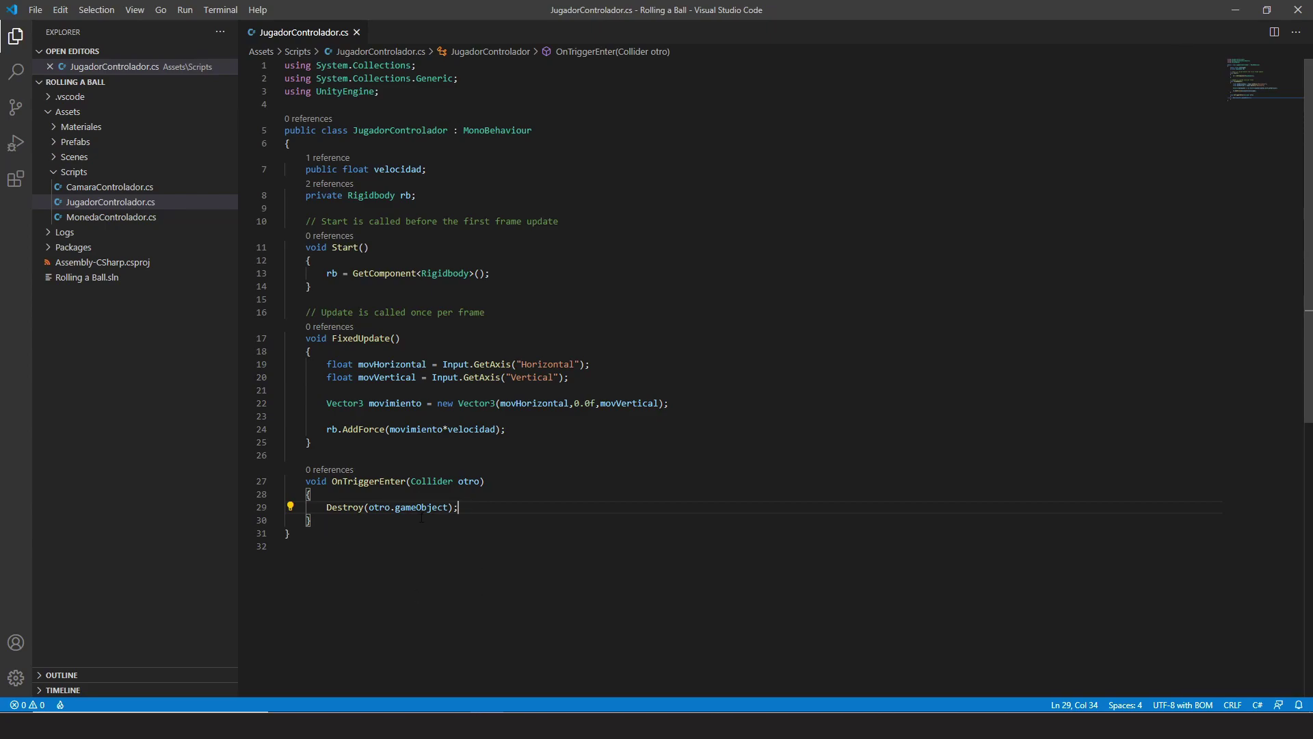
pyautogui.click(369, 511)
pyautogui.press('BackSpace')
pyautogui.press('BackSpace')
pyautogui.press('BackSpace')
pyautogui.press('BackSpace')
pyautogui.press('BackSpace')
pyautogui.press('BackSpace')
pyautogui.press('BackSpace')
pyautogui.press('BackSpace')
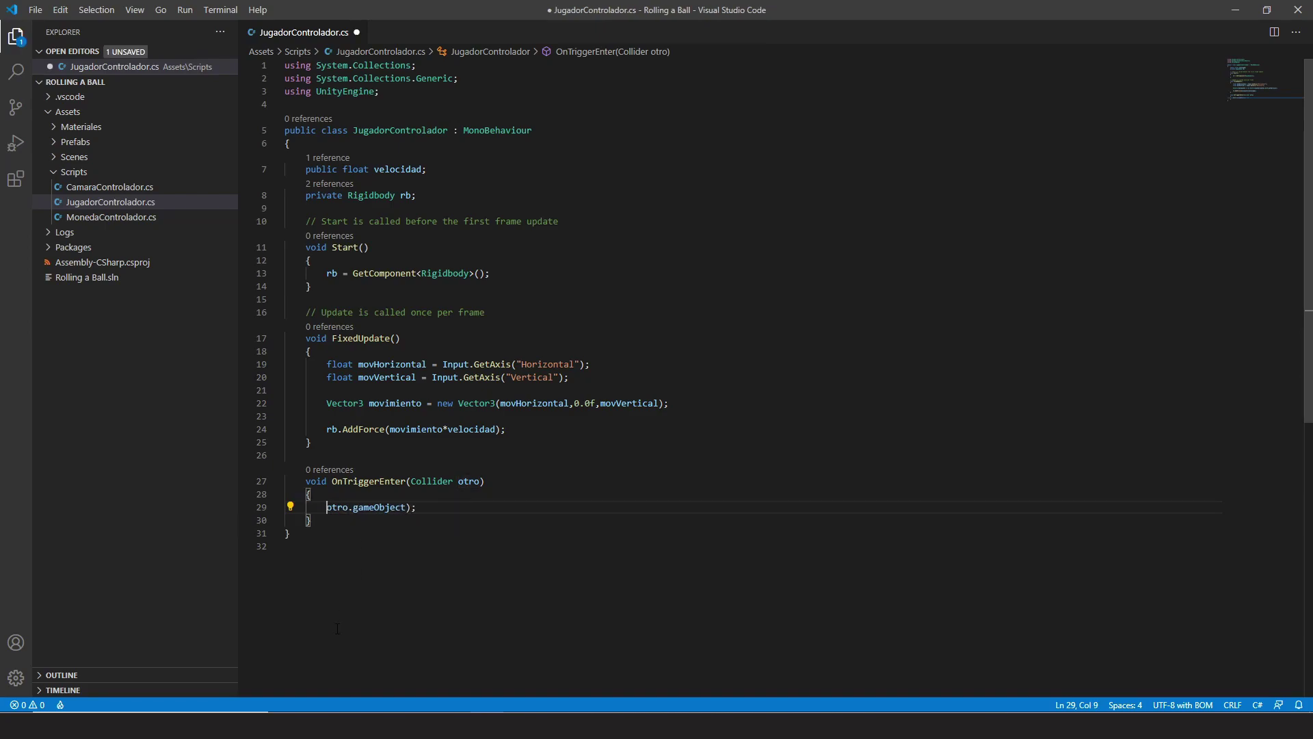
# Complete the OnTriggerEnter statement as otro.gameObject.SetActive(false); and save the script
pyautogui.press('Right')
pyautogui.press('Right')
pyautogui.press('Right')
pyautogui.press('Right')
pyautogui.press('Right')
pyautogui.press('Right')
pyautogui.press('Right')
pyautogui.press('Right')
pyautogui.press('Right')
pyautogui.press('Right')
pyautogui.press('Right')
pyautogui.write('Set')
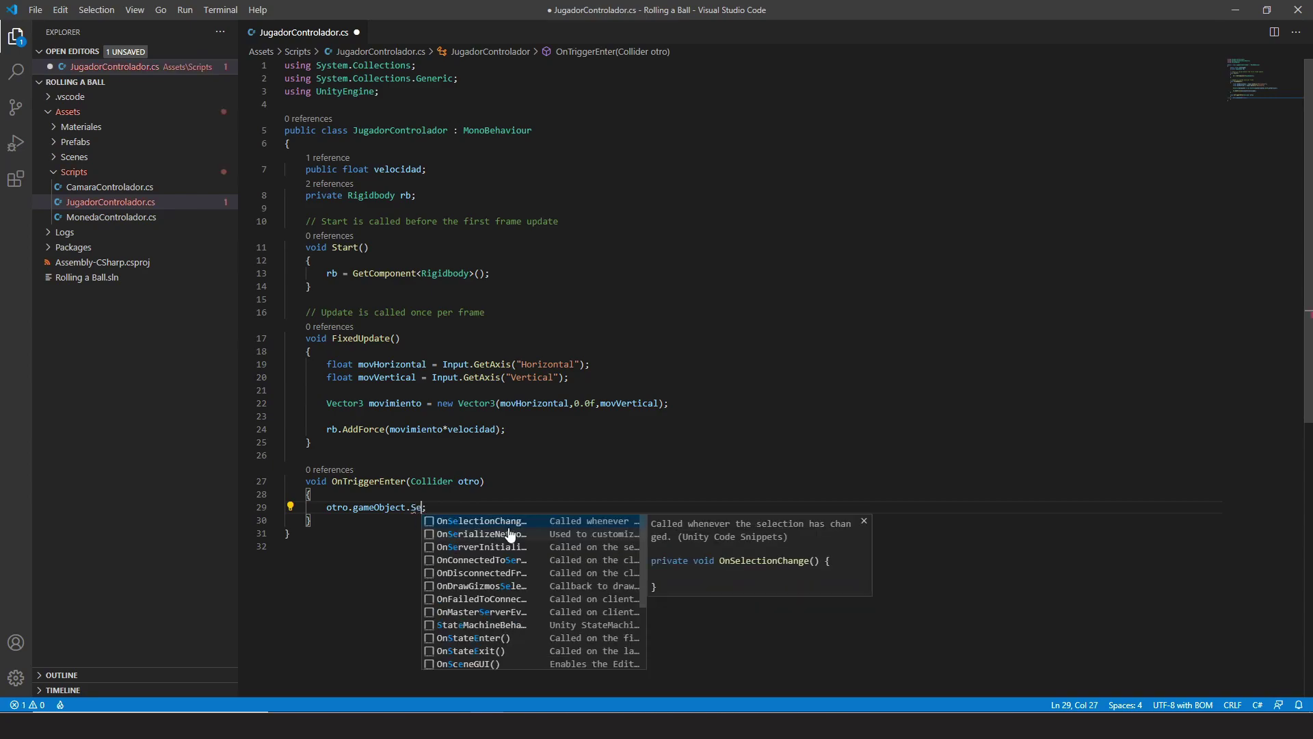
pyautogui.write('Act')
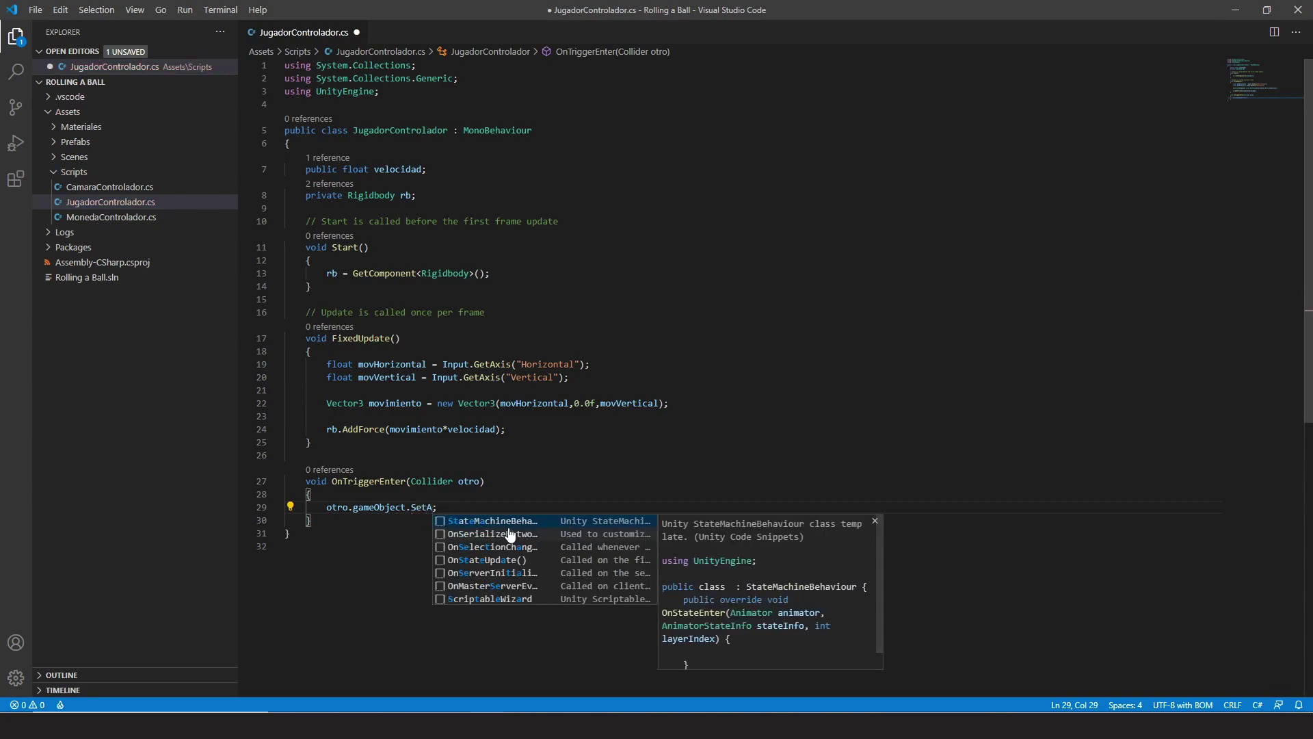
pyautogui.write('ive')
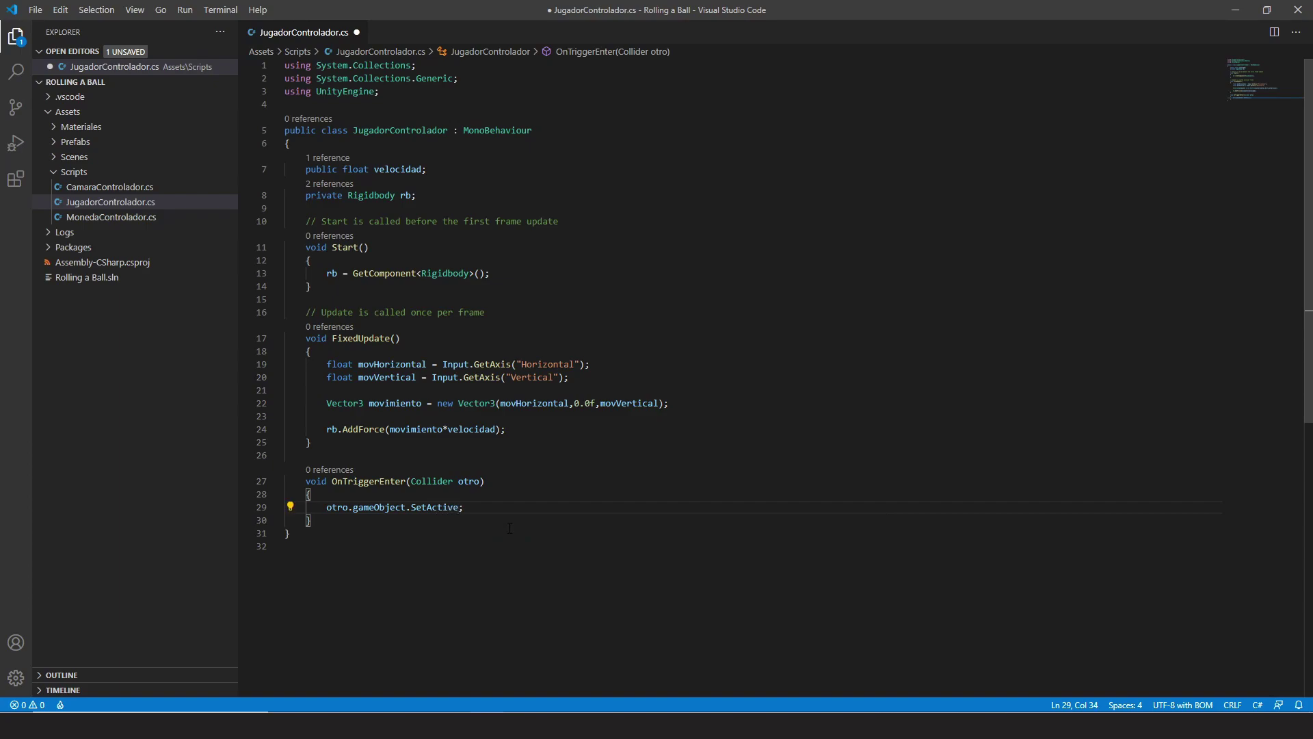
pyautogui.write('()')
pyautogui.write('f')
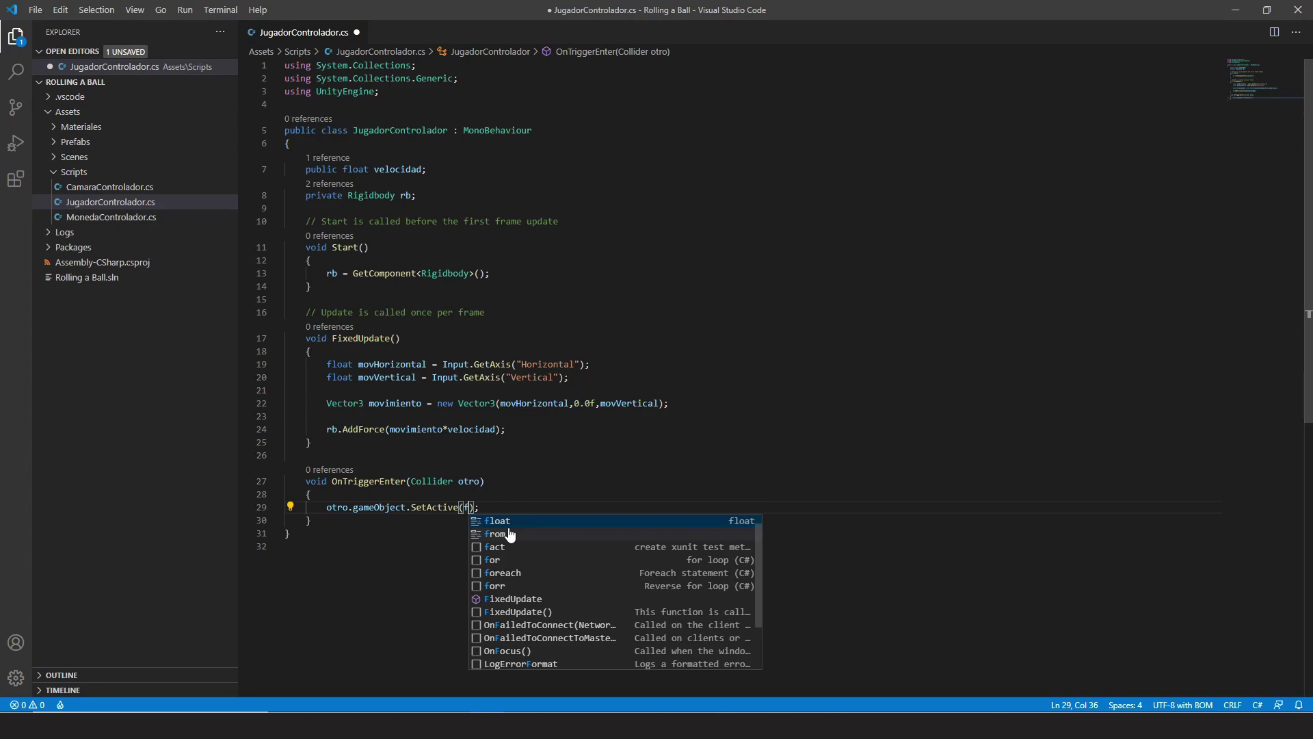
pyautogui.write('alse')
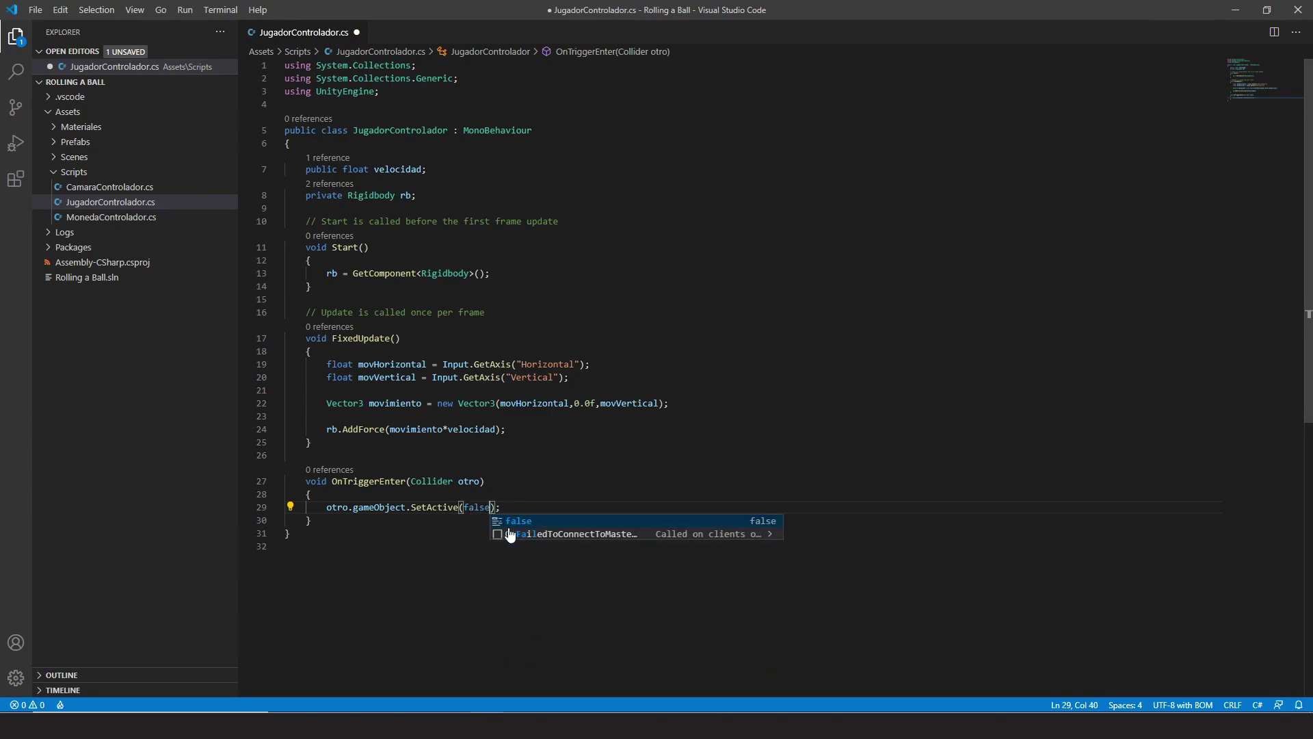
pyautogui.press('End')
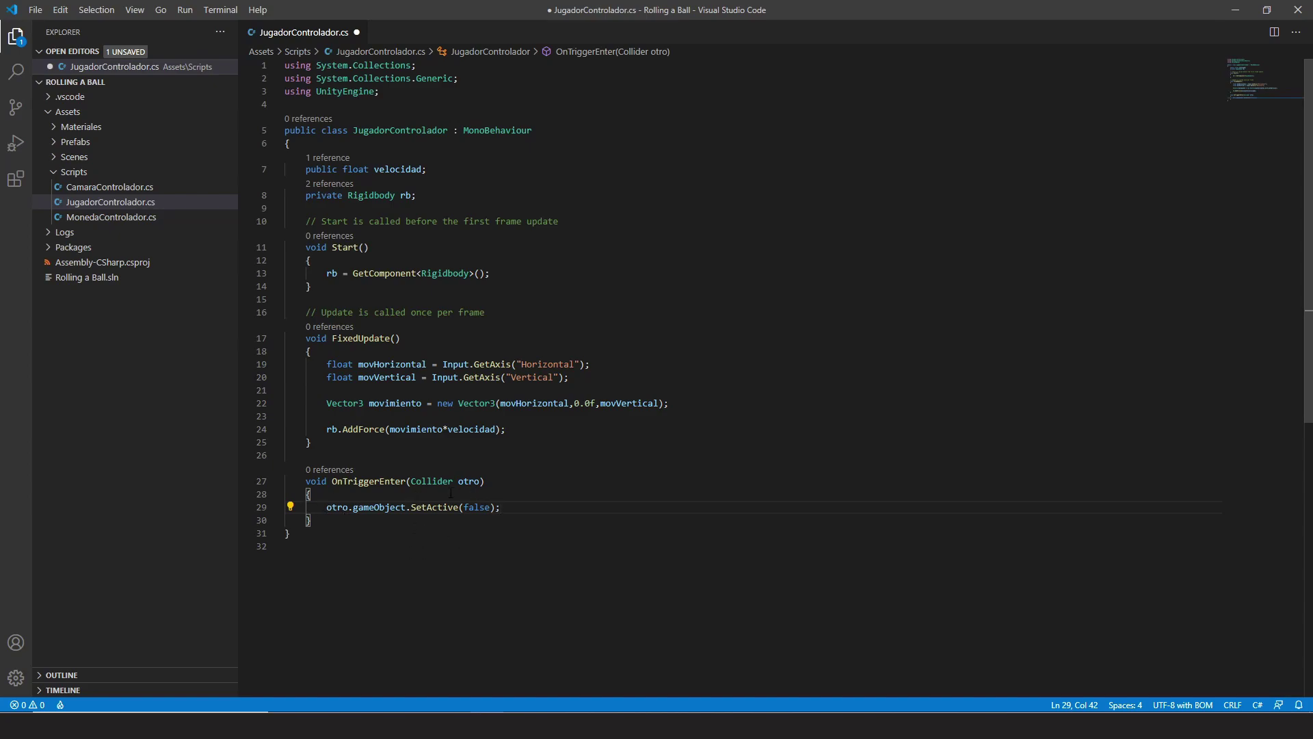
pyautogui.hotkey('ctrl', 's')
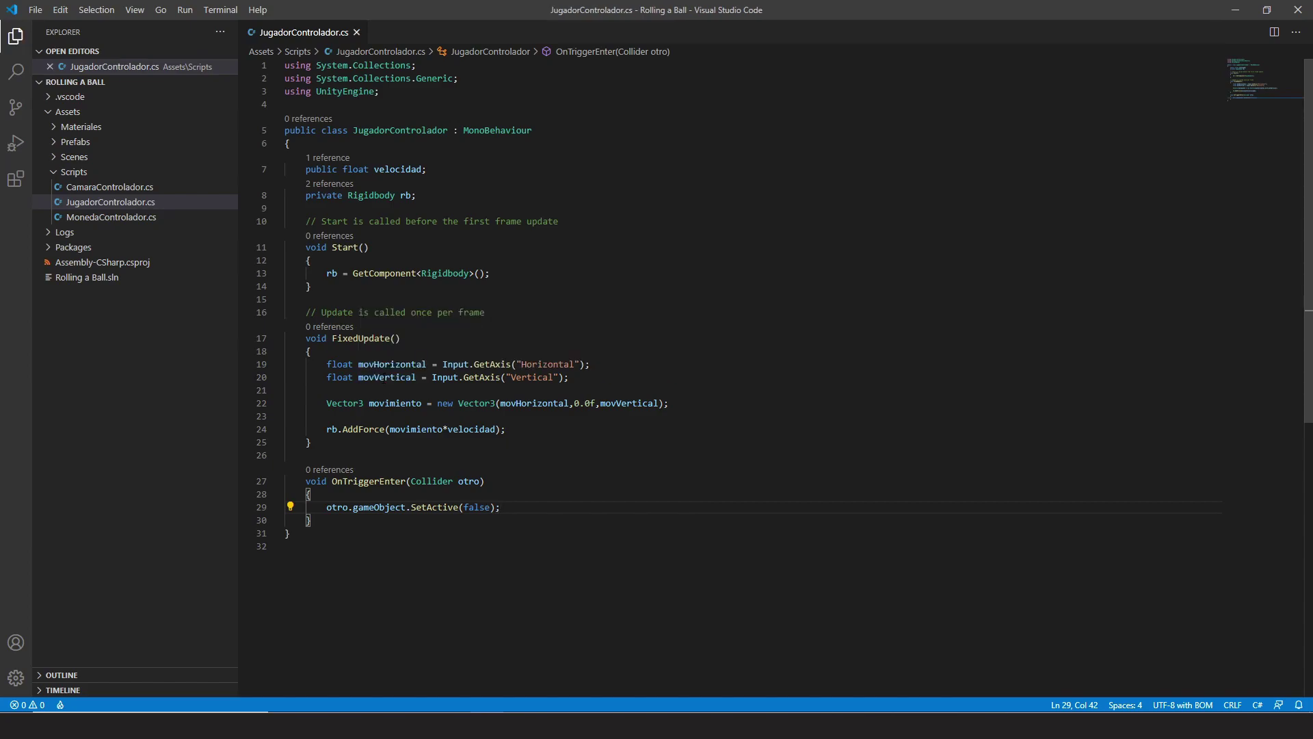
# Switch to the Unity editor and toggle the first Moneda coin's active state off and back on to preview deactivation
pyautogui.hotkey('alt', 'Tab')
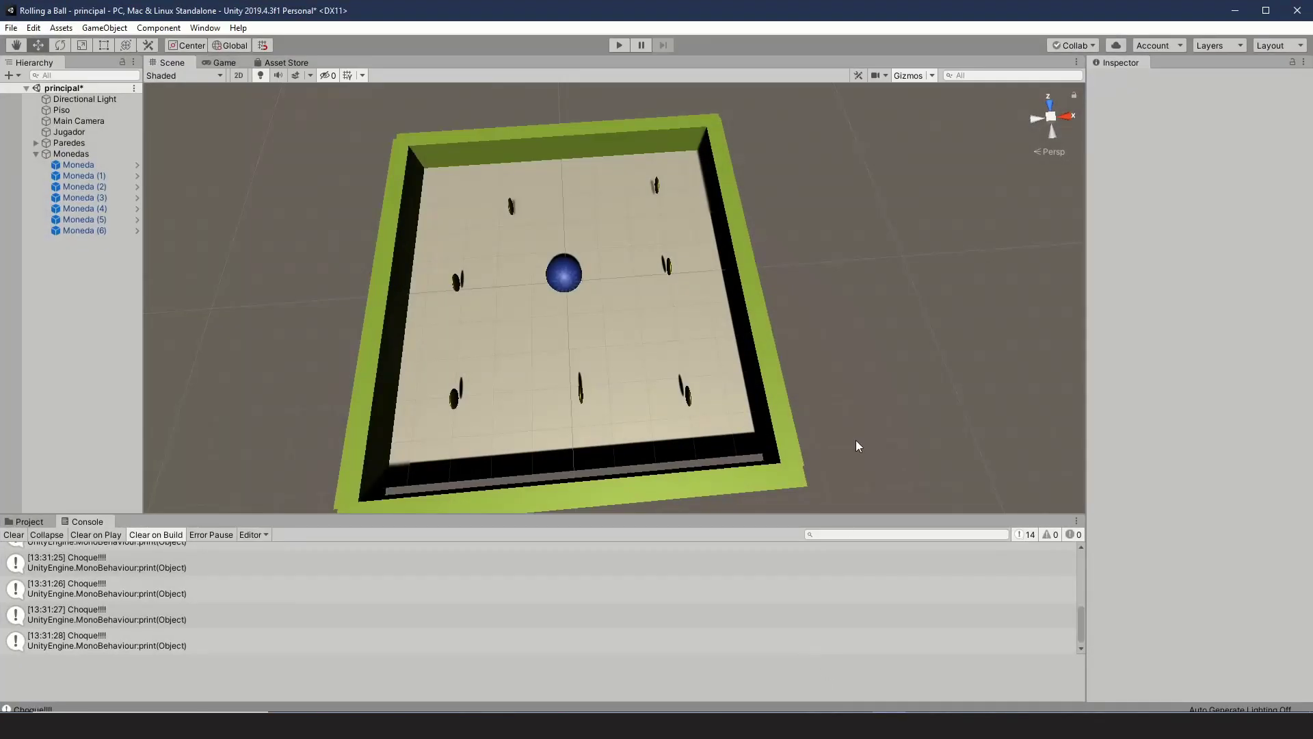
pyautogui.click(82, 166)
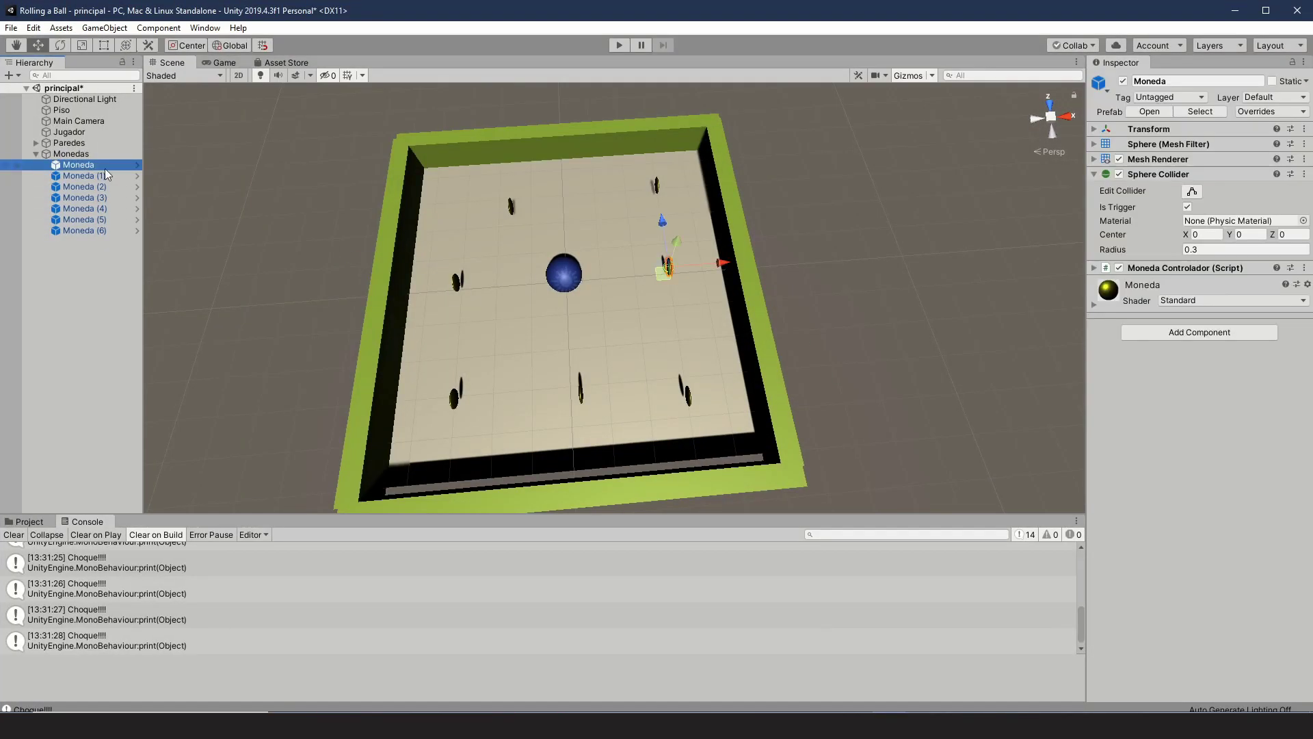
pyautogui.click(1123, 81)
pyautogui.click(1122, 81)
pyautogui.click(1123, 81)
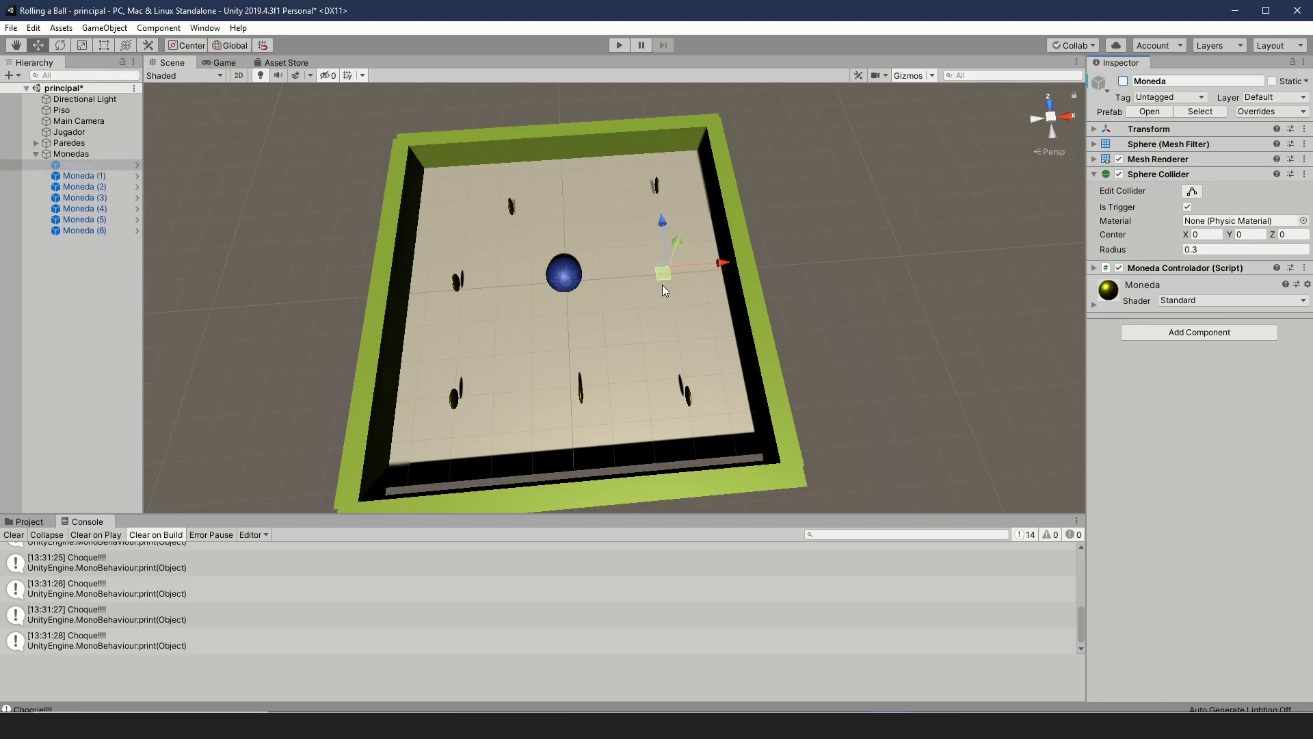
pyautogui.click(1123, 81)
# Run the game and roll the ball through all the coins and around the board to test their deactivation
pyautogui.click(621, 45)
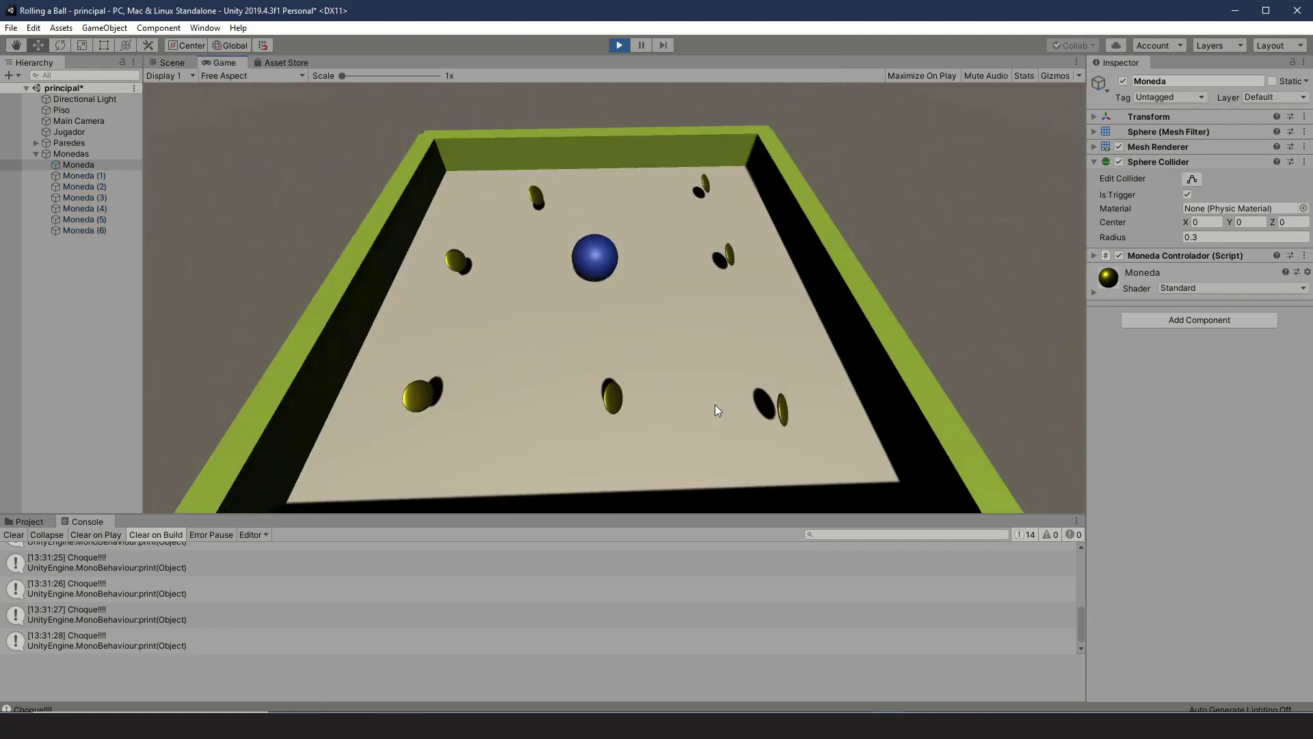
pyautogui.press('Right')
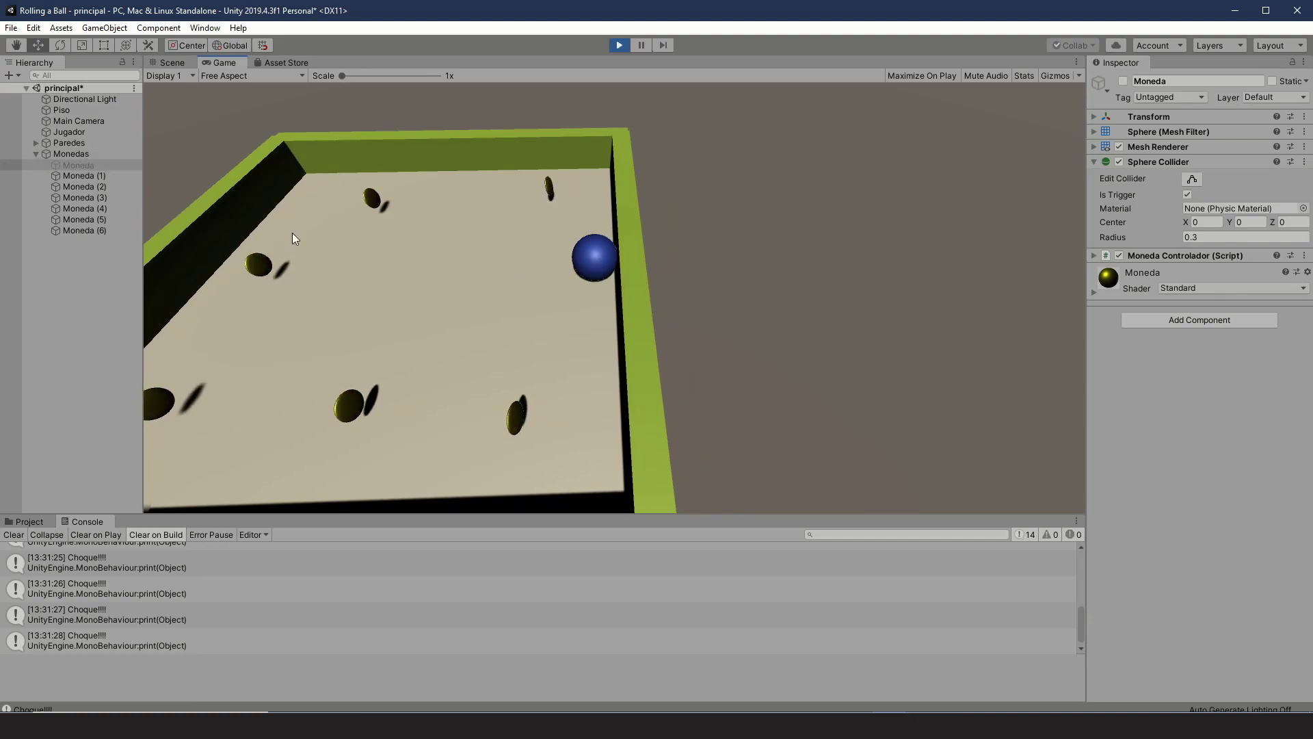
pyautogui.press('Left')
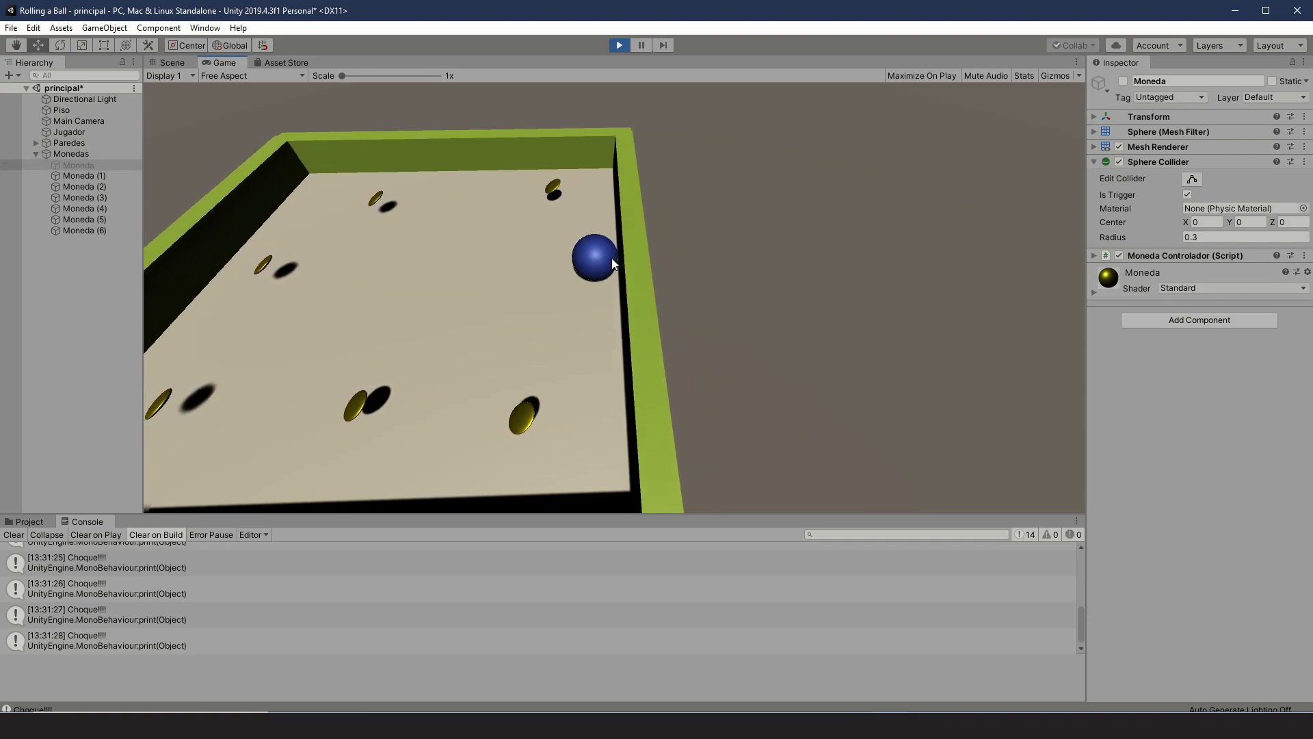
pyautogui.press('Up')
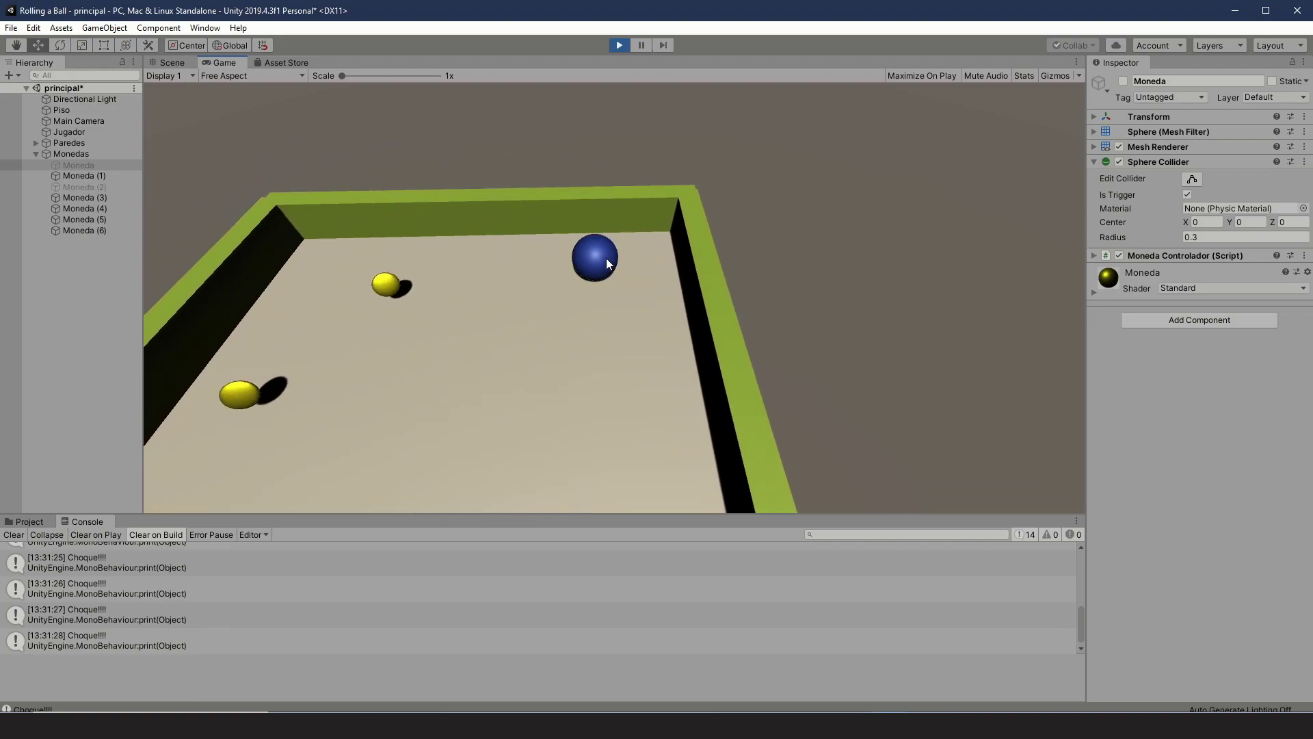
pyautogui.press('Down')
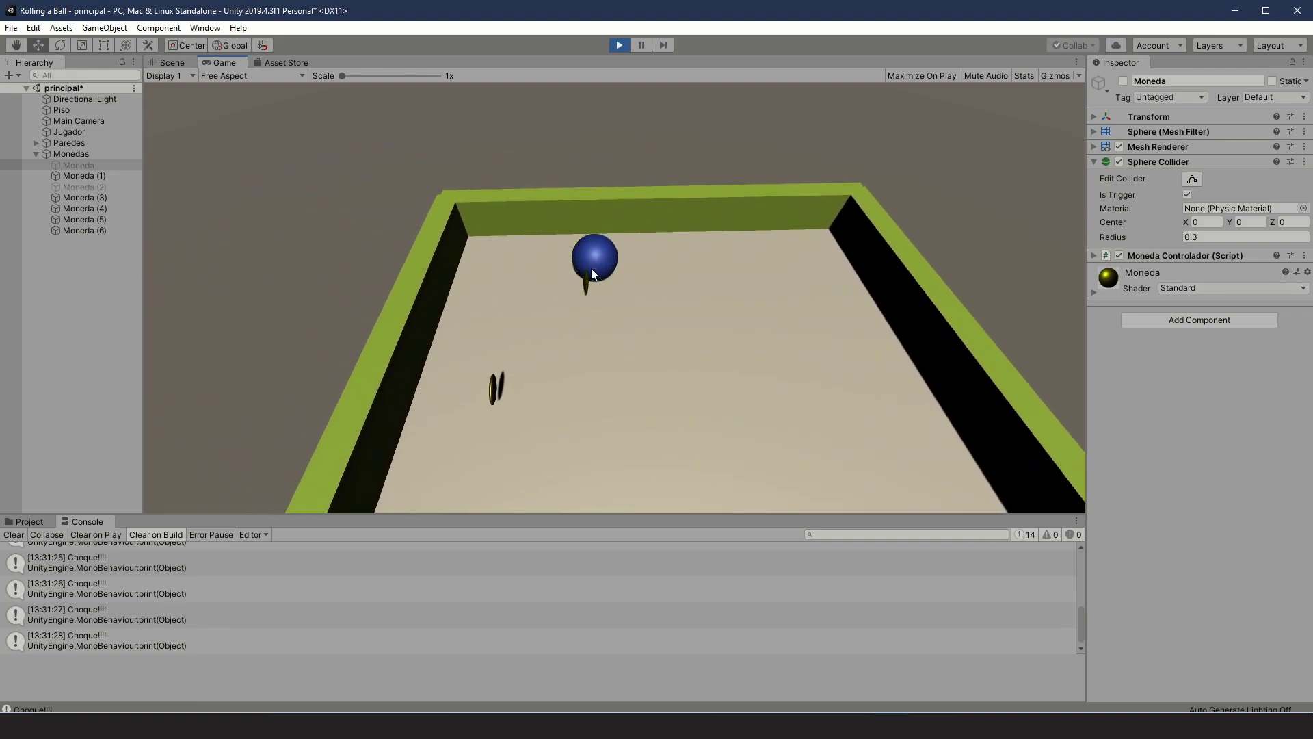
pyautogui.press('Down')
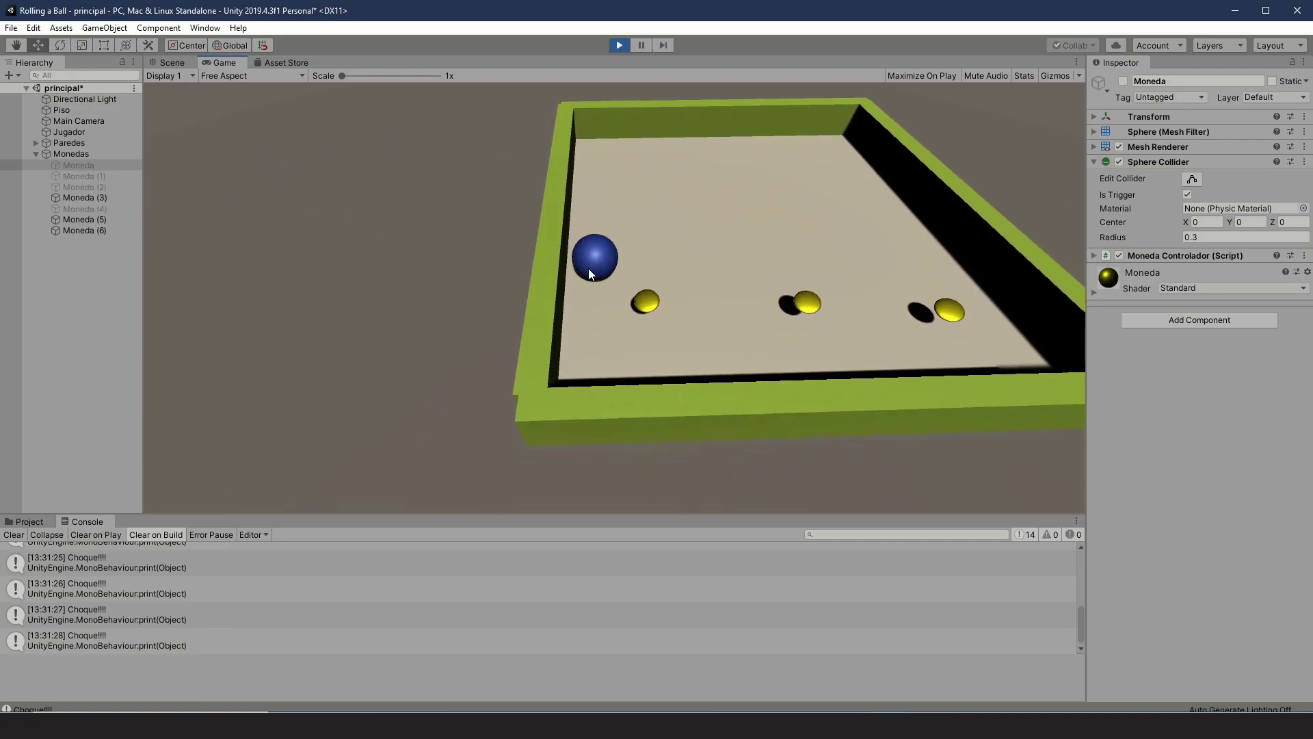
pyautogui.press('Right')
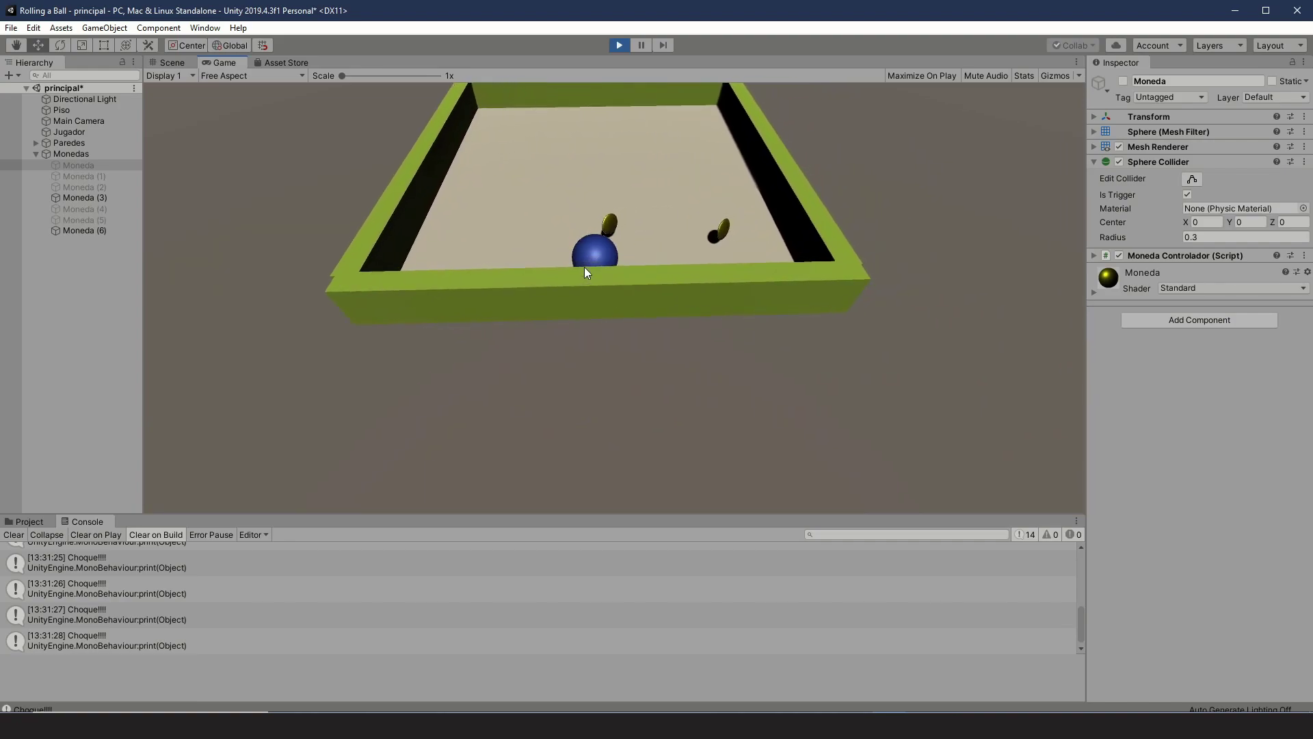
pyautogui.press('Up')
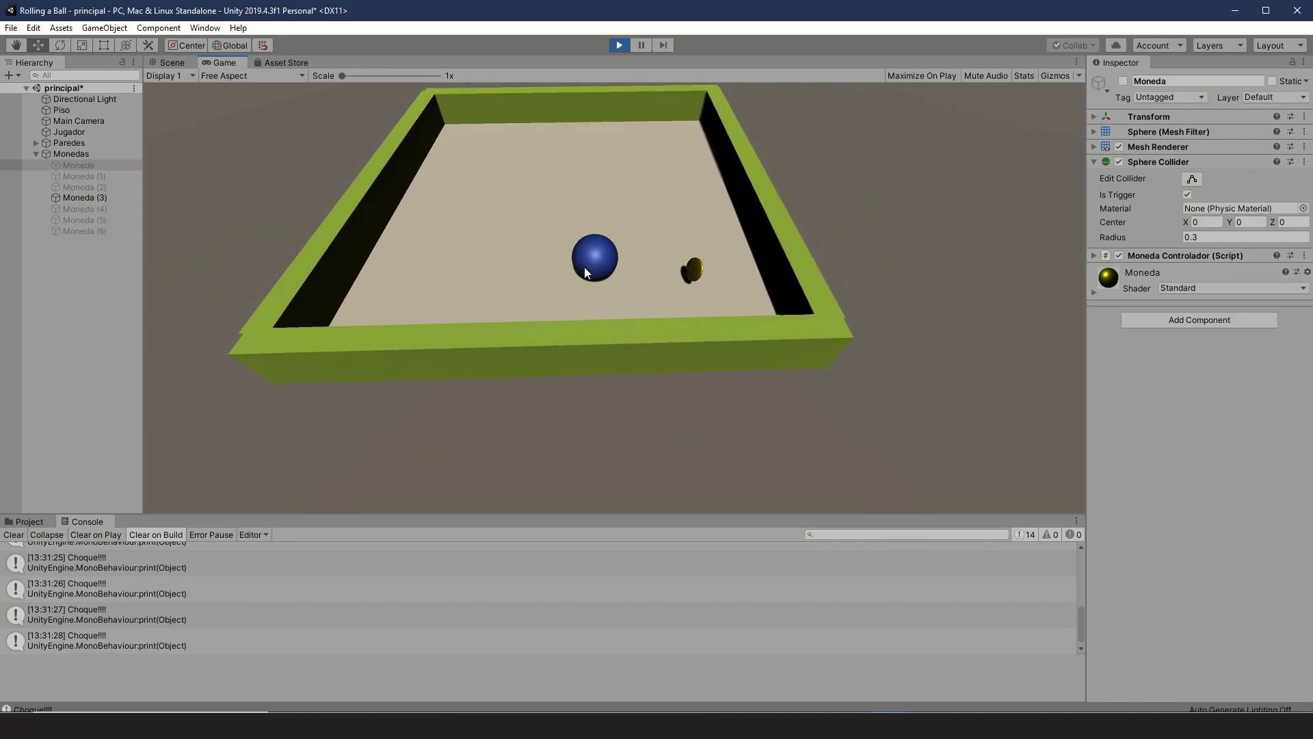
pyautogui.press('Down')
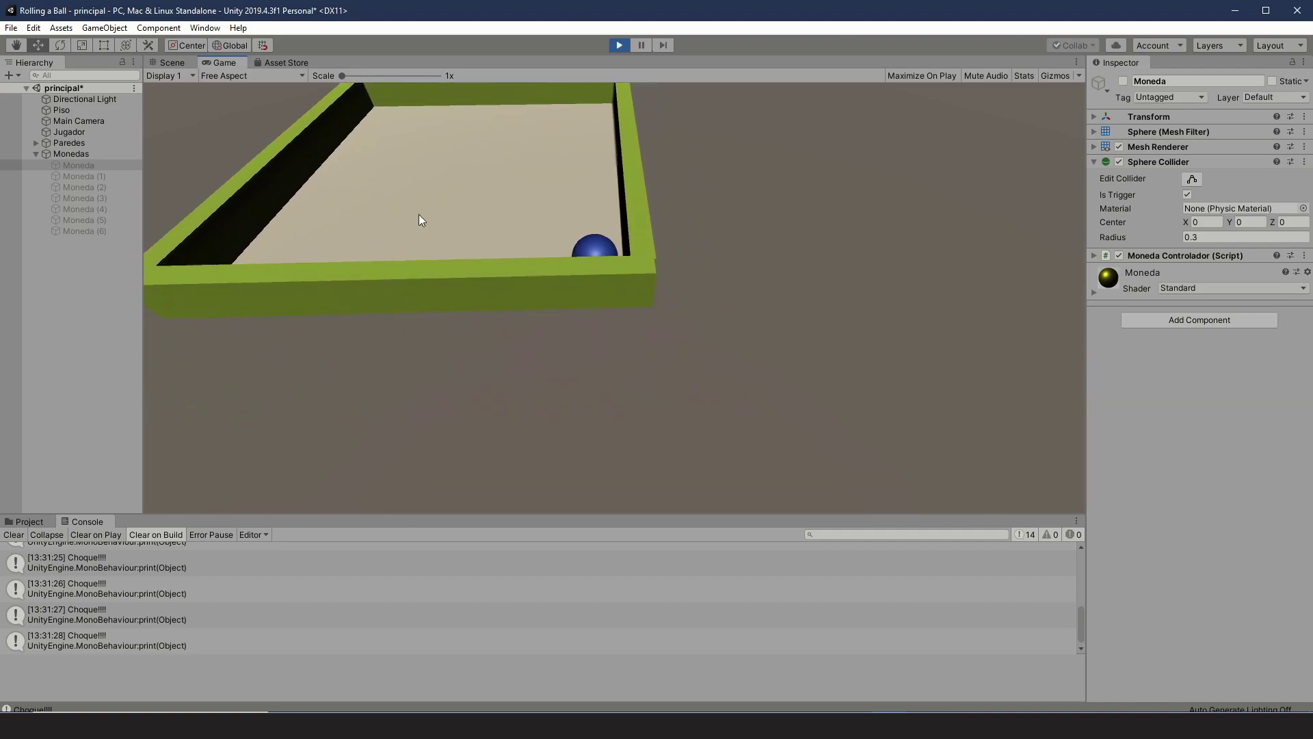
pyautogui.press('Left')
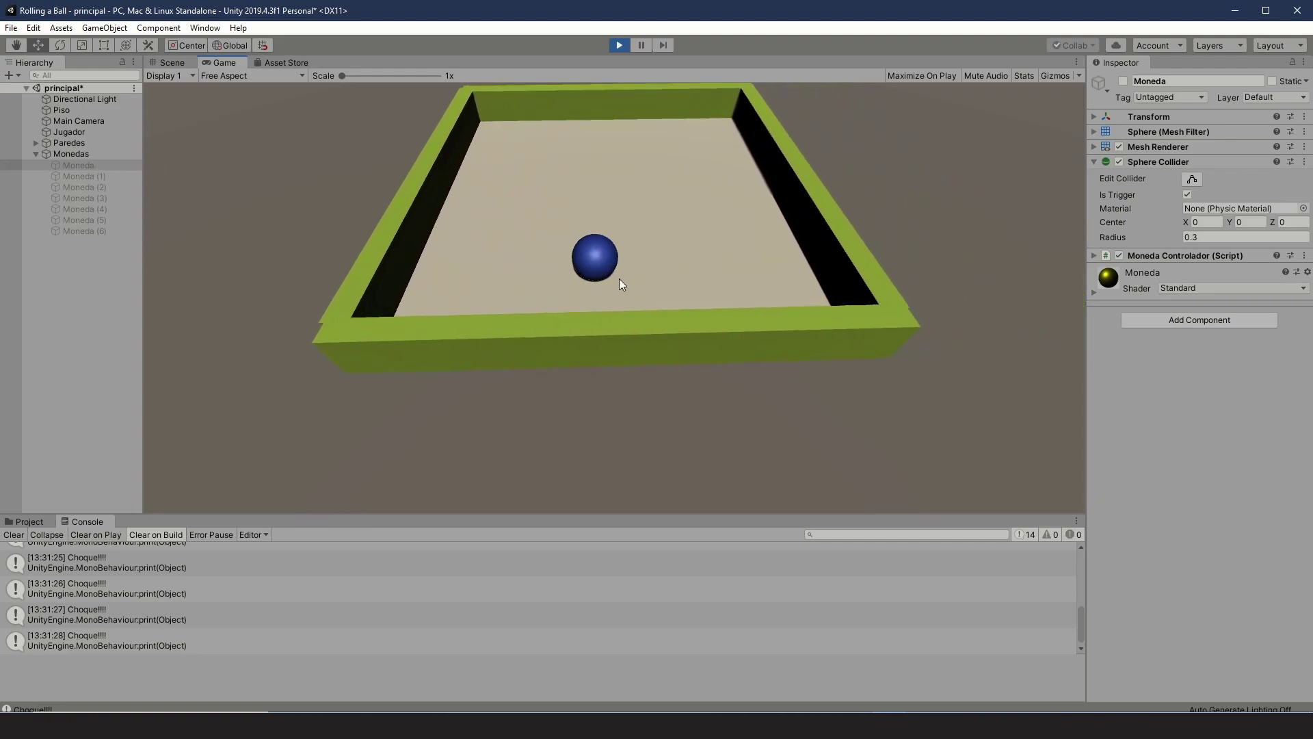
pyautogui.press('Up')
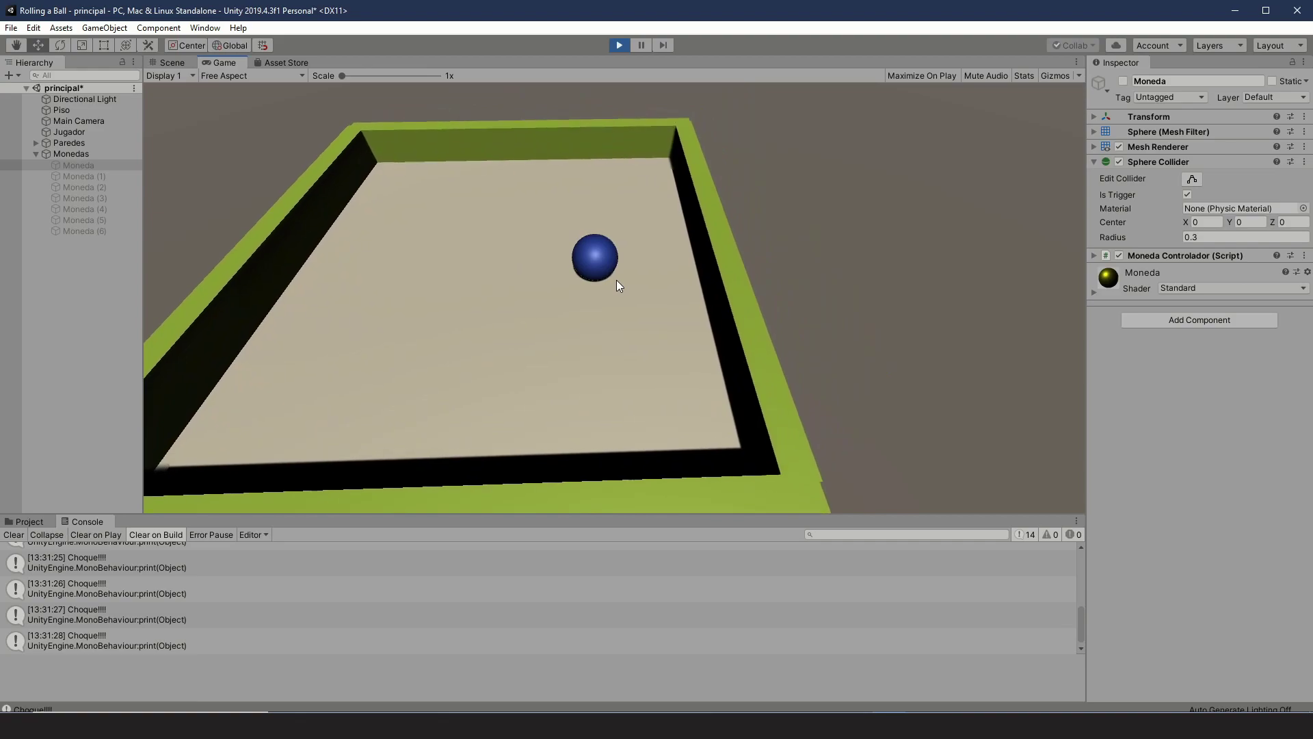